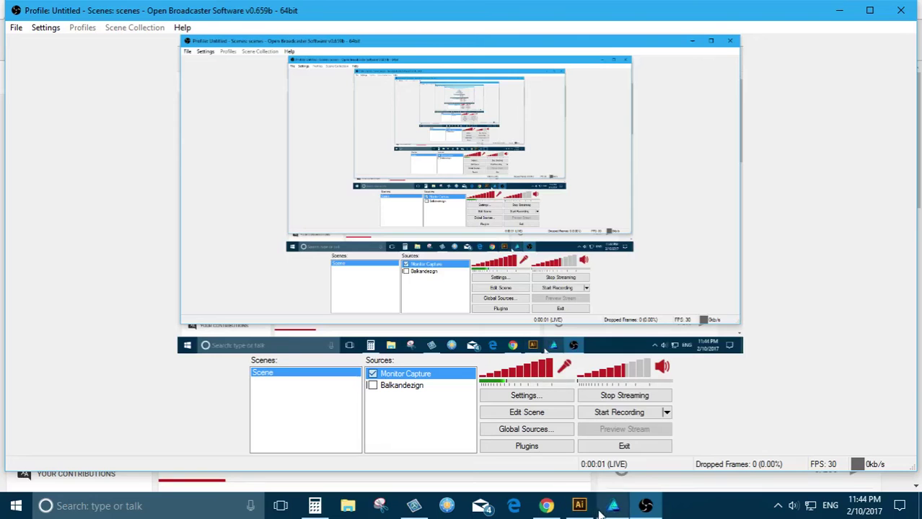
Switch between OBS and the YouTube live dashboard until the stream shows LIVE
left_click(550, 508)
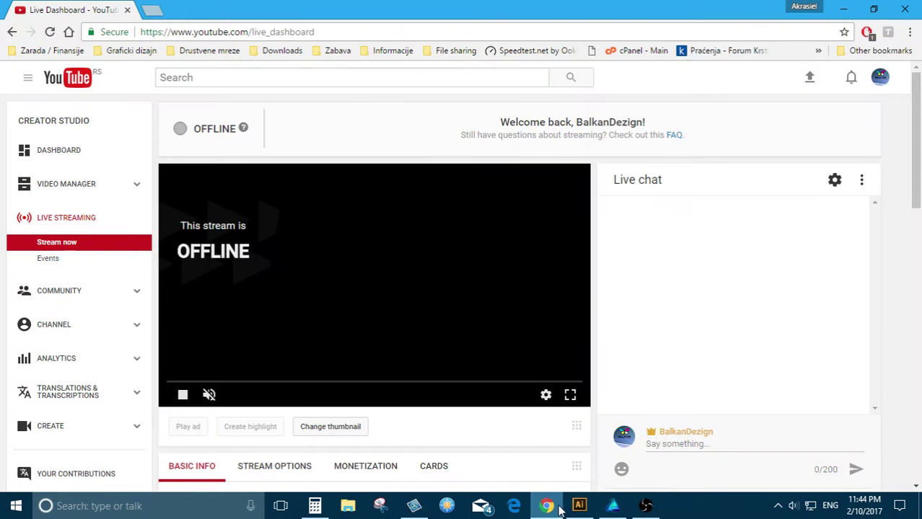
left_click(645, 505)
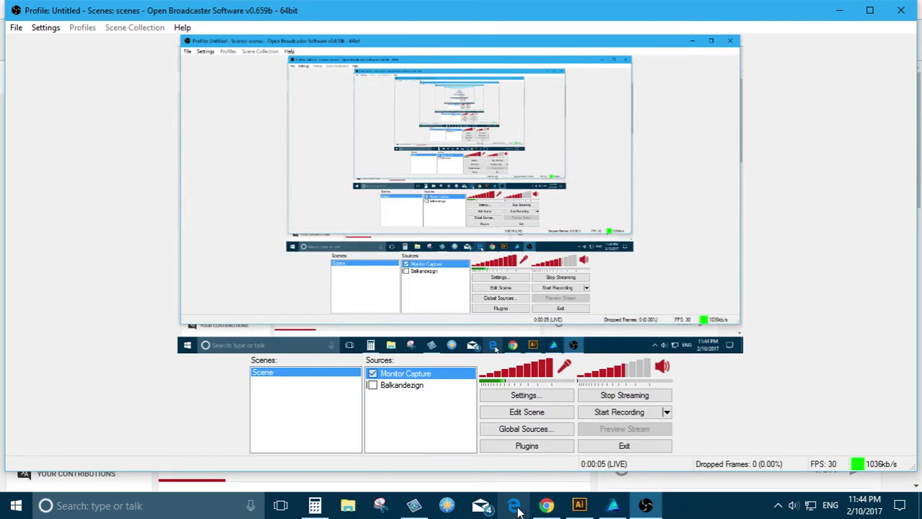
mouse_move(552, 510)
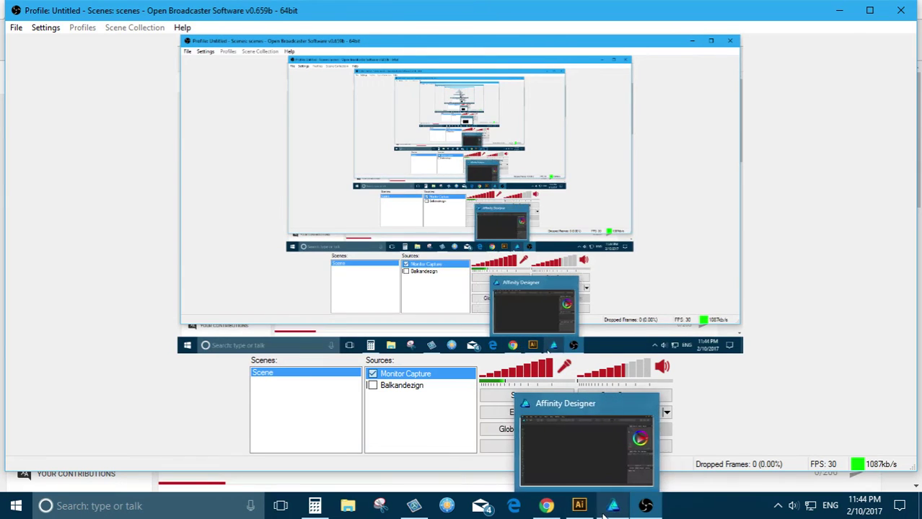
left_click(550, 508)
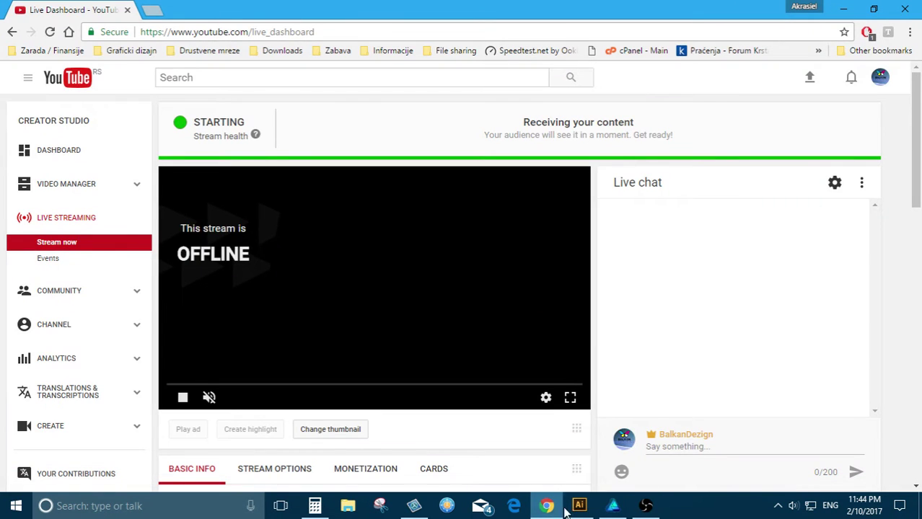
mouse_move(613, 512)
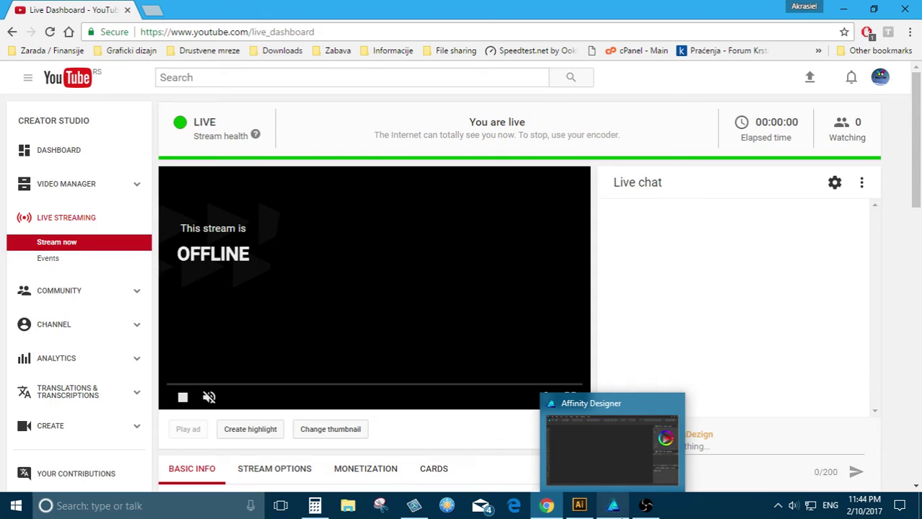
Create a new 1920 × 1080 px Web document in Affinity Designer, glancing at the live dashboard
left_click(613, 507)
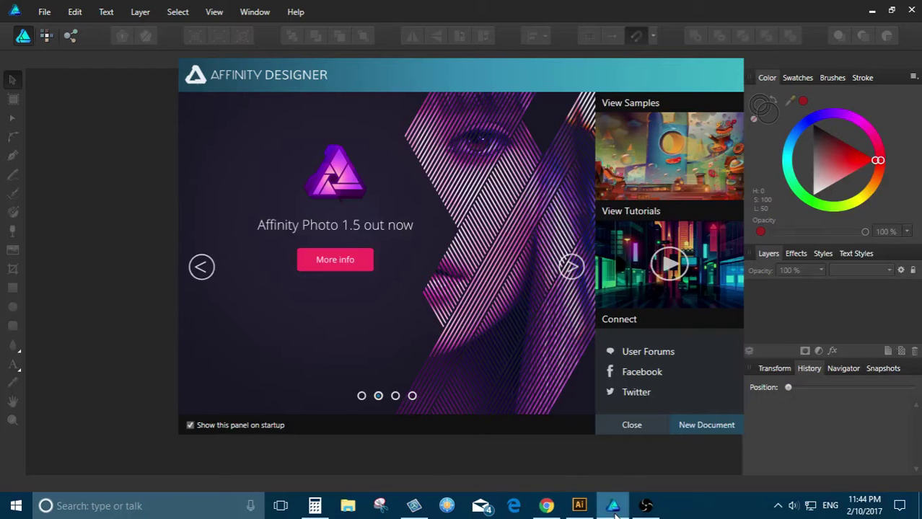
left_click(695, 425)
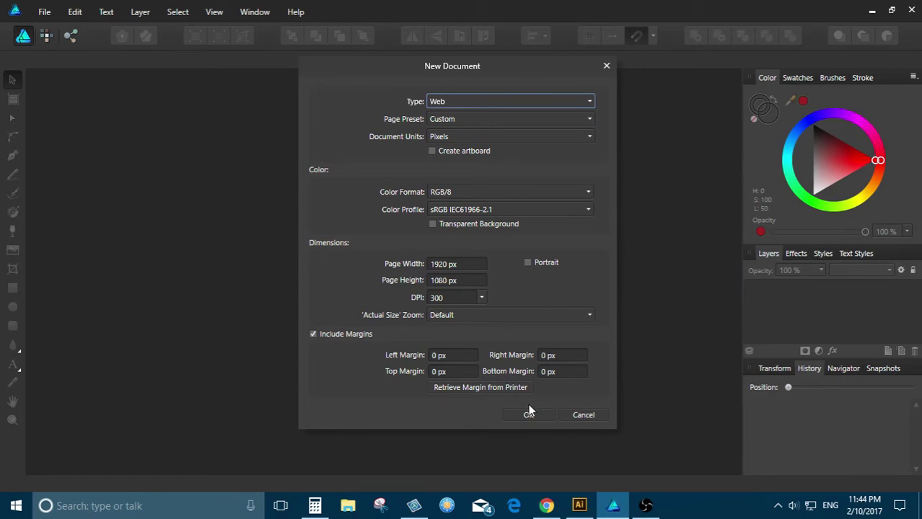
left_click(537, 416)
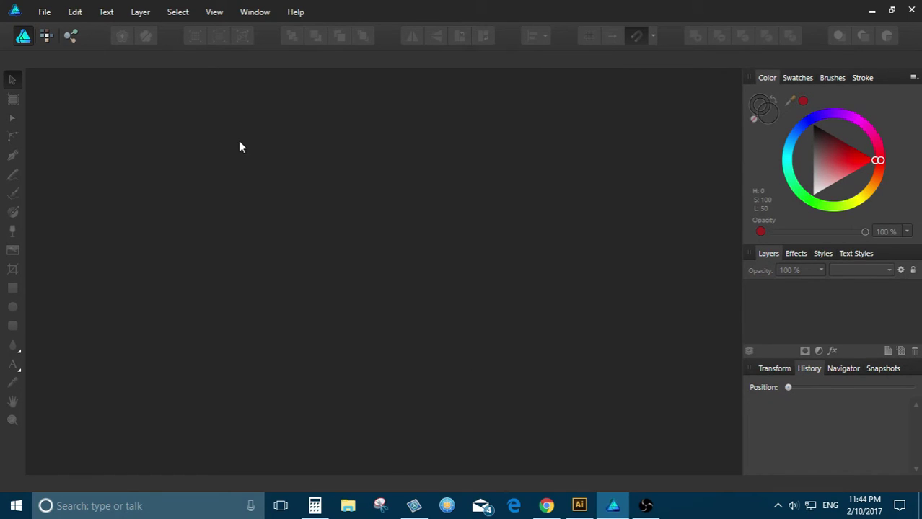
left_click(547, 506)
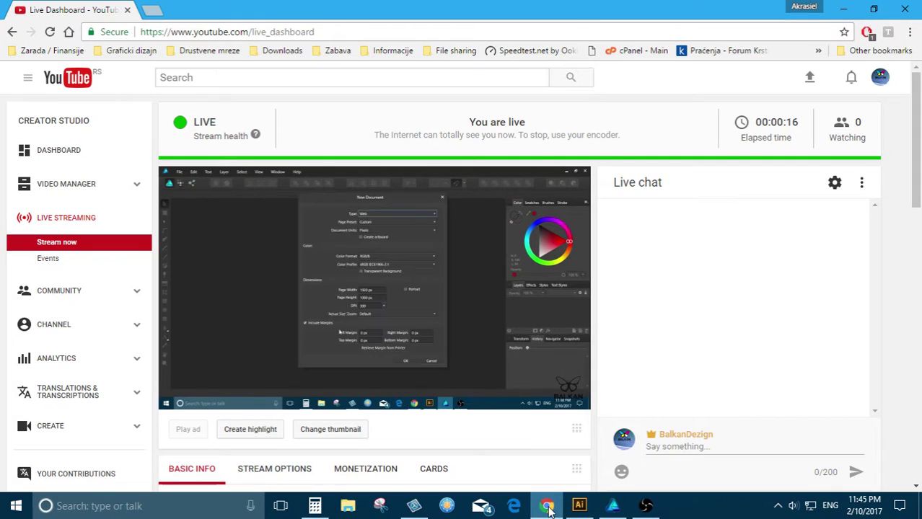
left_click(548, 507)
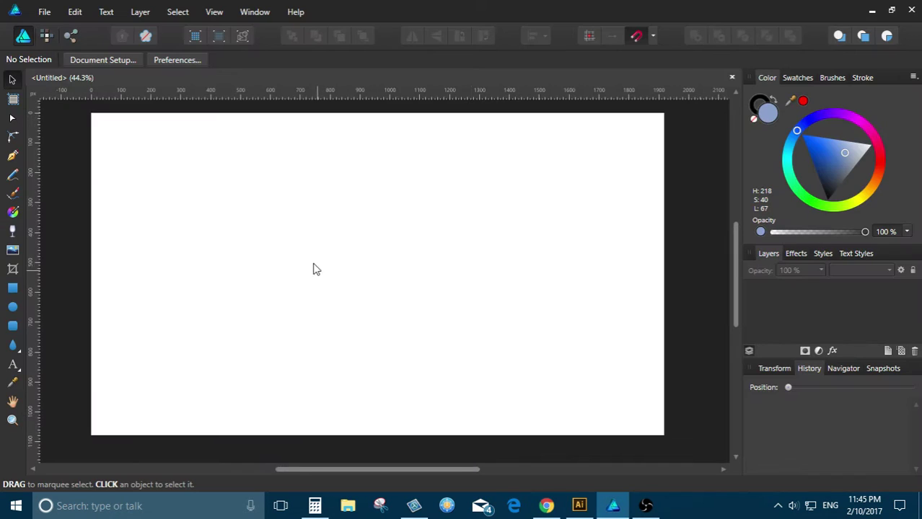
Draw a tall tear shape on the left of the page with the Tear Tool
left_click(17, 349)
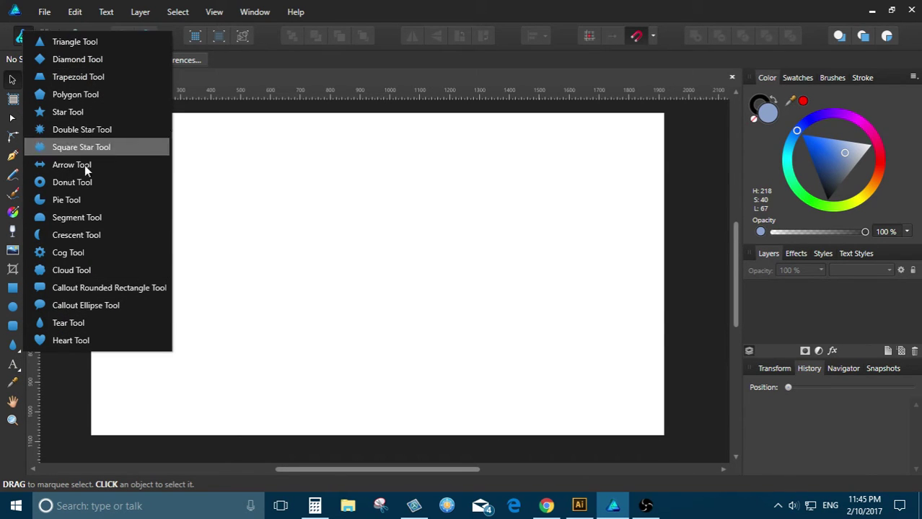
left_click(71, 323)
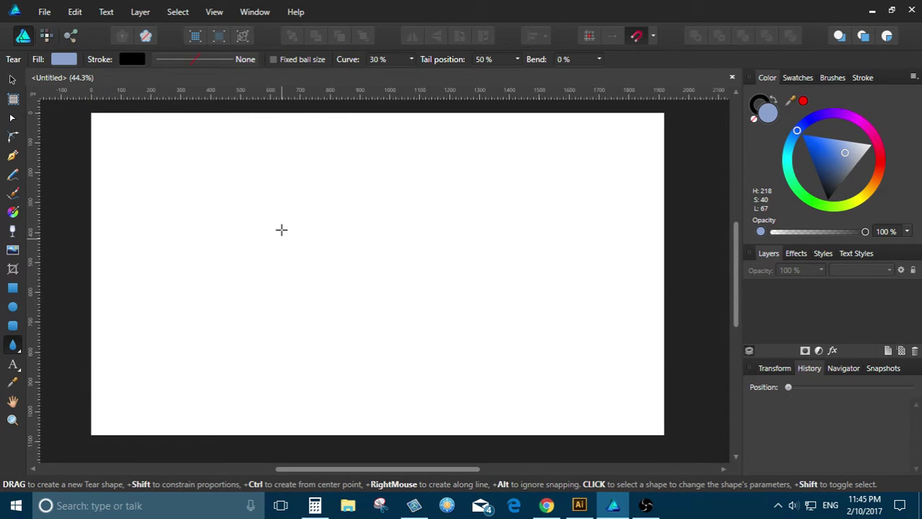
left_click_drag(281, 229, 302, 313)
scroll(300, 280, "up", 2)
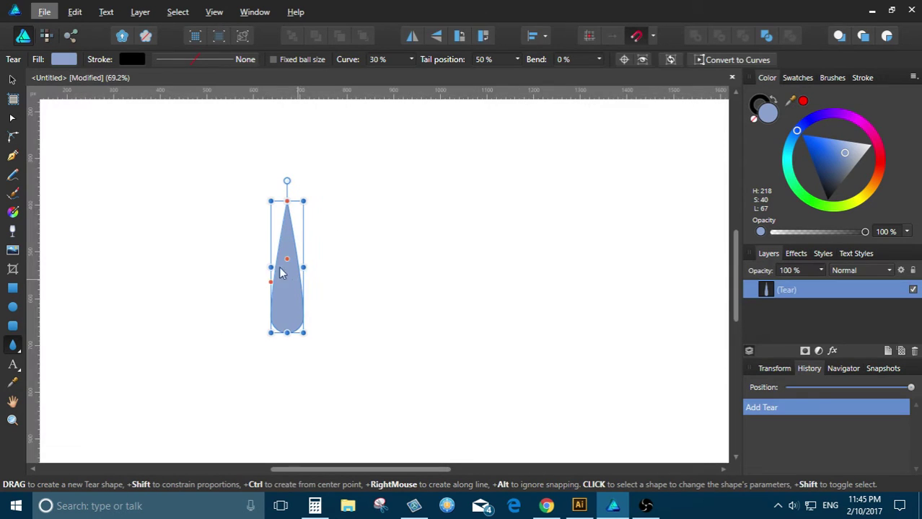
Move the tear's rotation centre to its top tip and paste a copy on top
key("v")
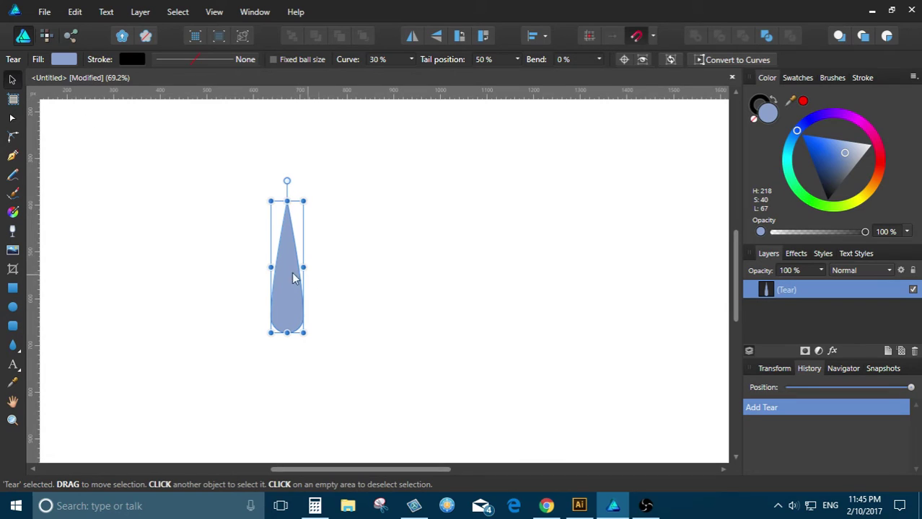
scroll(286, 242, "up", 1)
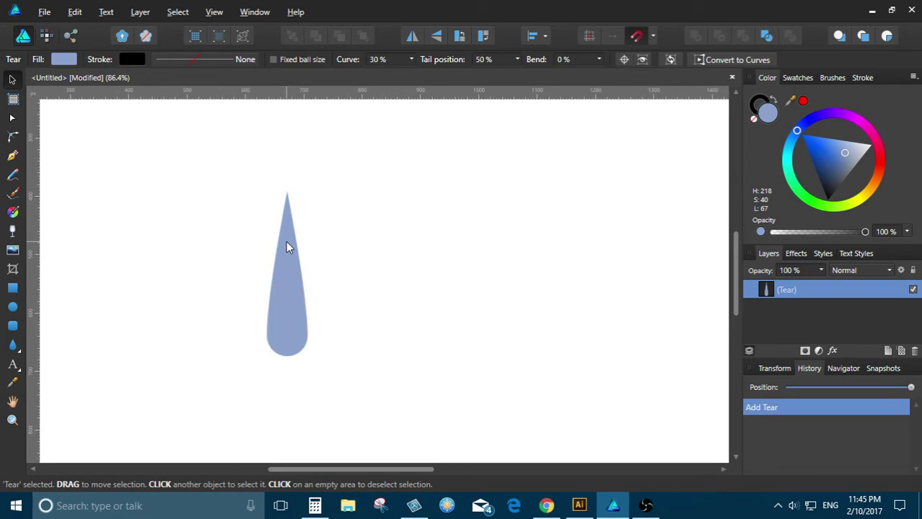
left_click(624, 60)
mouse_move(287, 273)
left_mouse_down()
mouse_move(286, 173)
mouse_move(287, 190)
left_mouse_up()
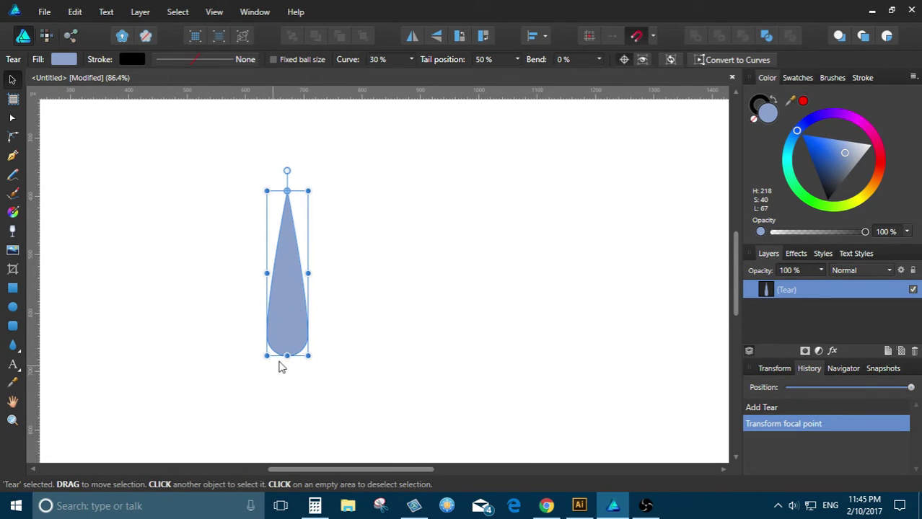
key("ctrl+v")
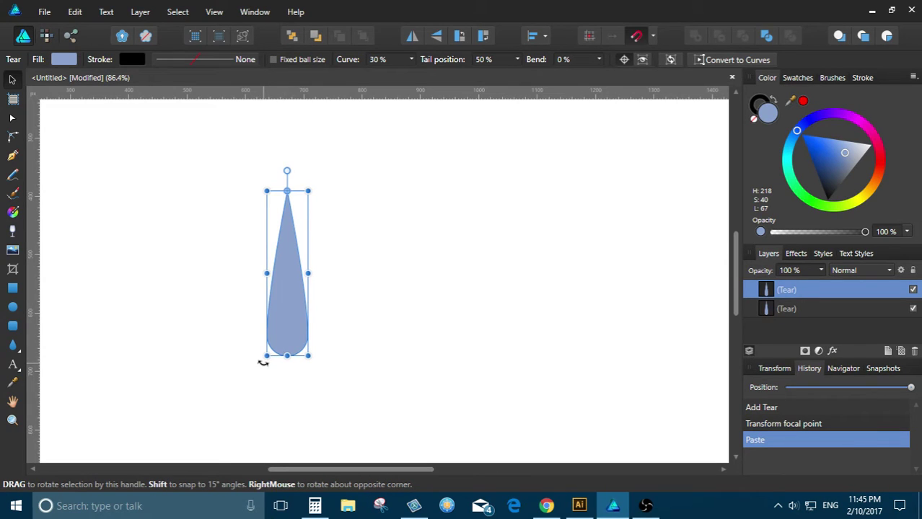
Paste and rotate tear copies around the shared tip to form the right and upper petals
left_click_drag(264, 362, 346, 367)
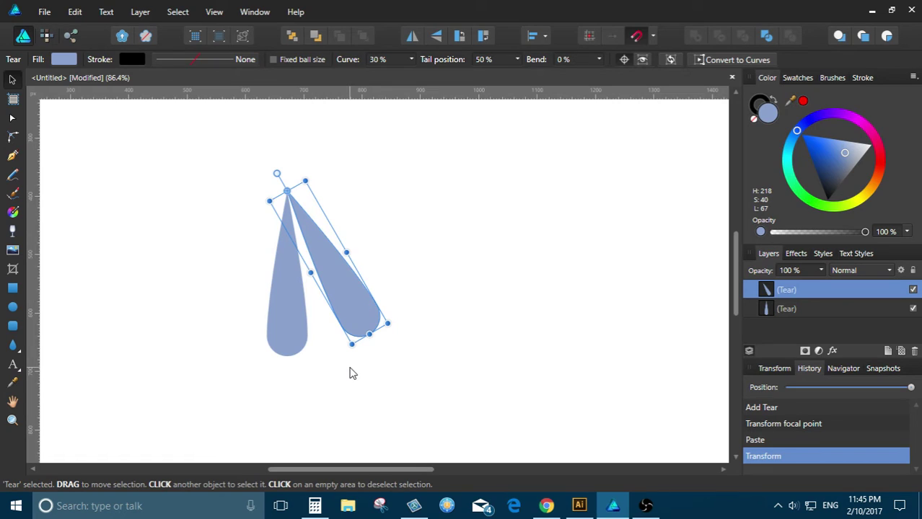
key("ctrl+v")
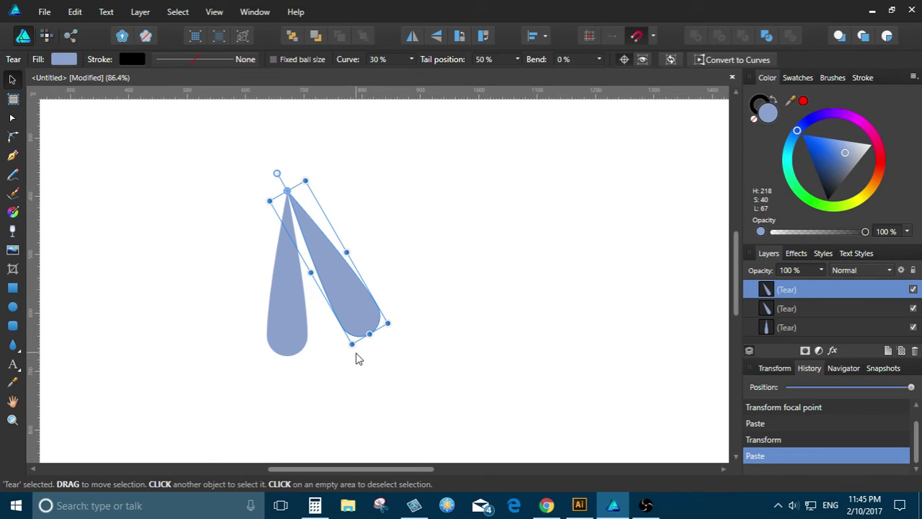
left_click_drag(353, 345, 416, 308)
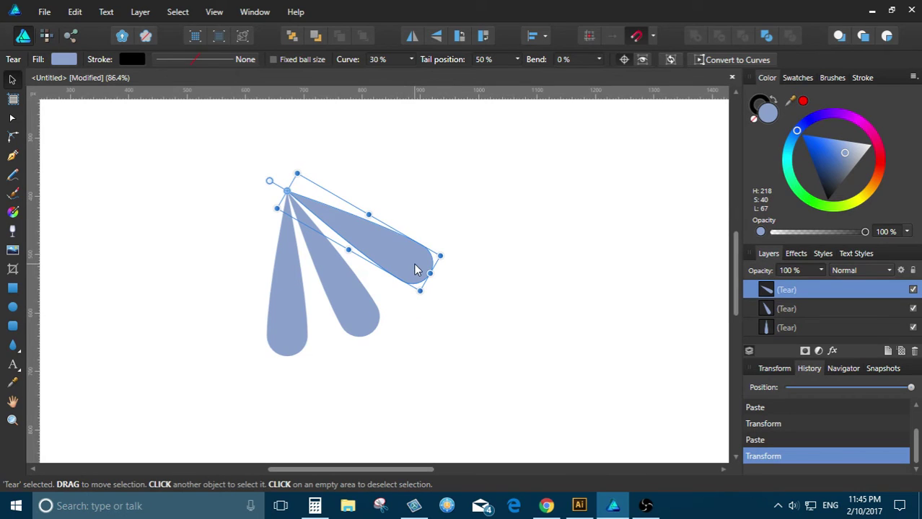
key("ctrl+v")
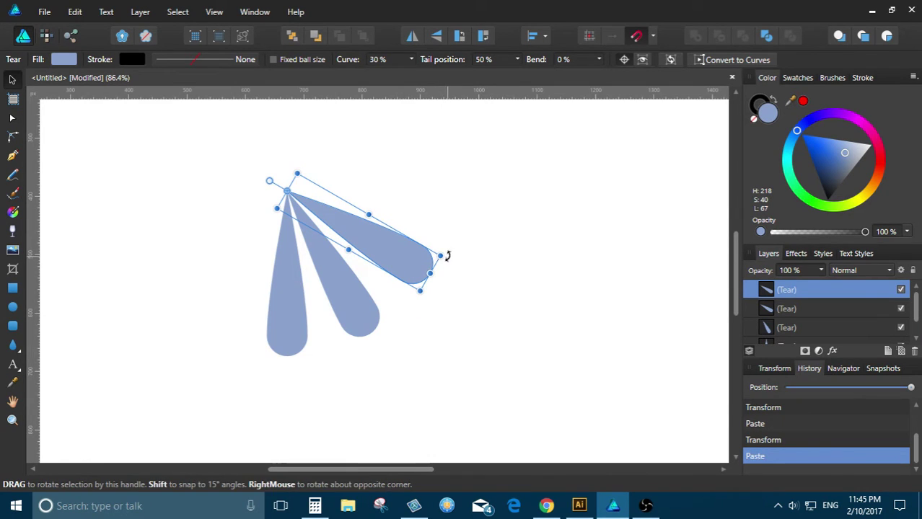
left_click_drag(448, 247, 450, 173)
scroll(417, 189, "up", 2)
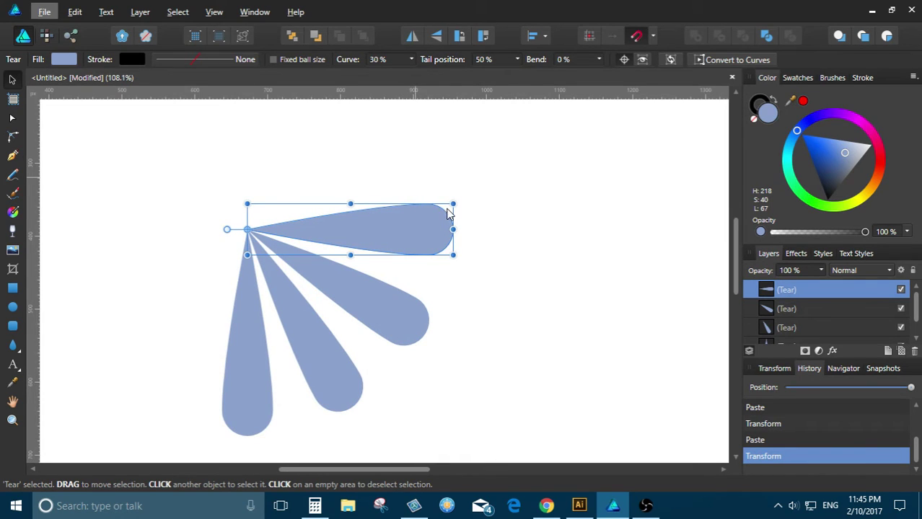
left_click_drag(455, 199, 415, 153)
key("ctrl+z")
key("ctrl+v")
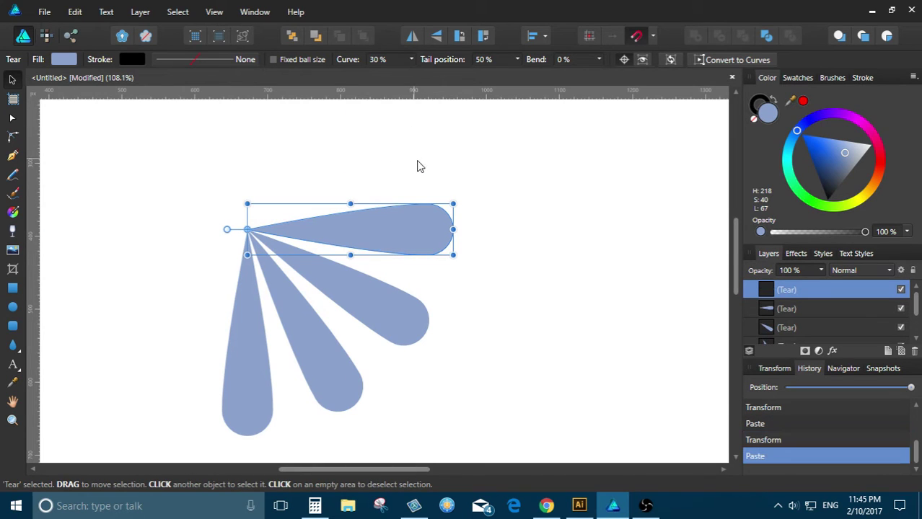
left_click_drag(457, 195, 417, 130)
Check the live dashboard in the browser, then return to the document
left_click(546, 506)
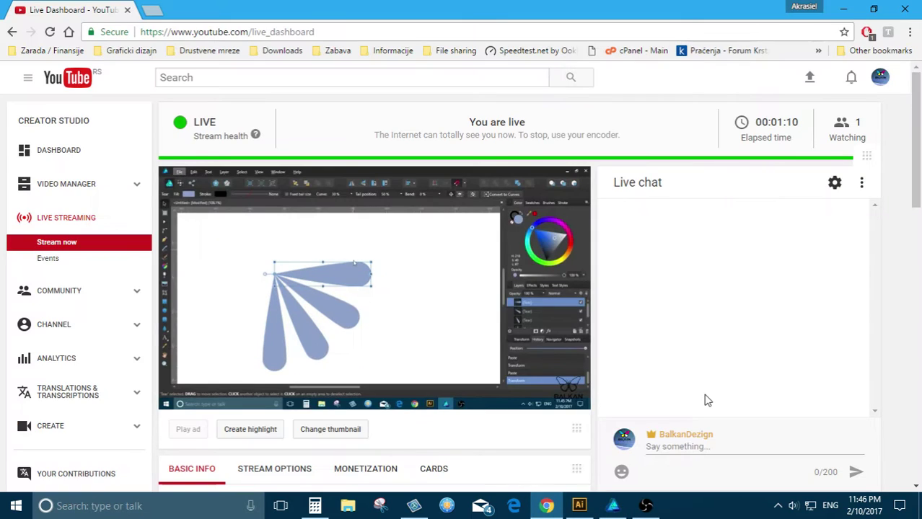
scroll(707, 401, "down", 3)
scroll(706, 398, "up", 3)
key("alt+Tab")
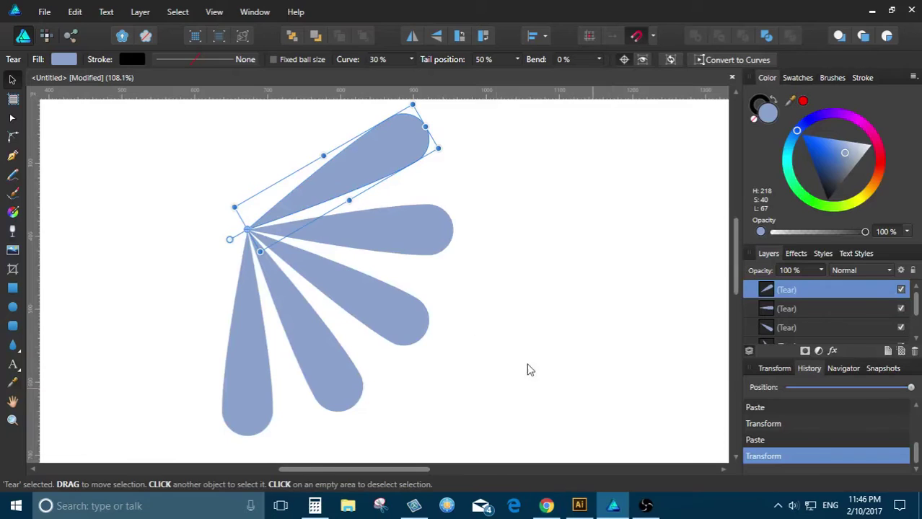
scroll(421, 314, "down", 3)
scroll(422, 195, "up", 1)
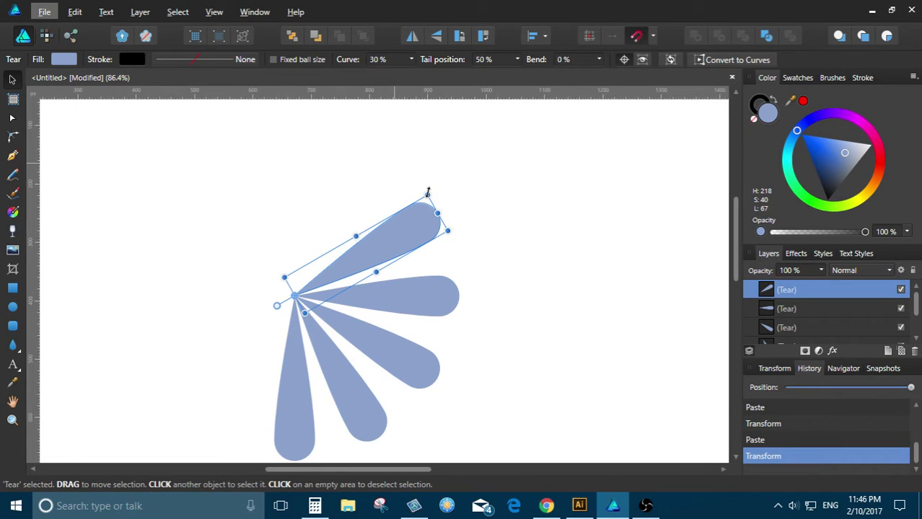
Paste and rotate more tear copies across the top and left of the ring
left_click(427, 193)
key("ctrl+v")
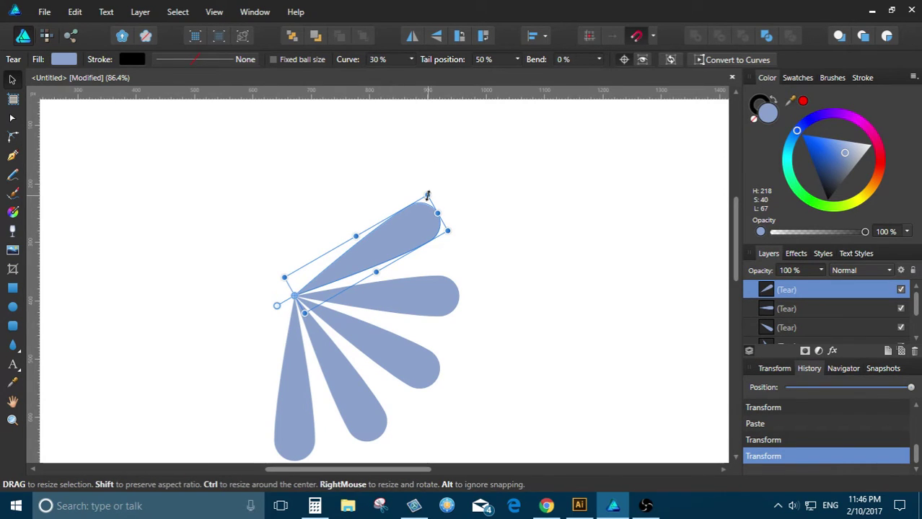
left_click_drag(427, 187, 342, 175)
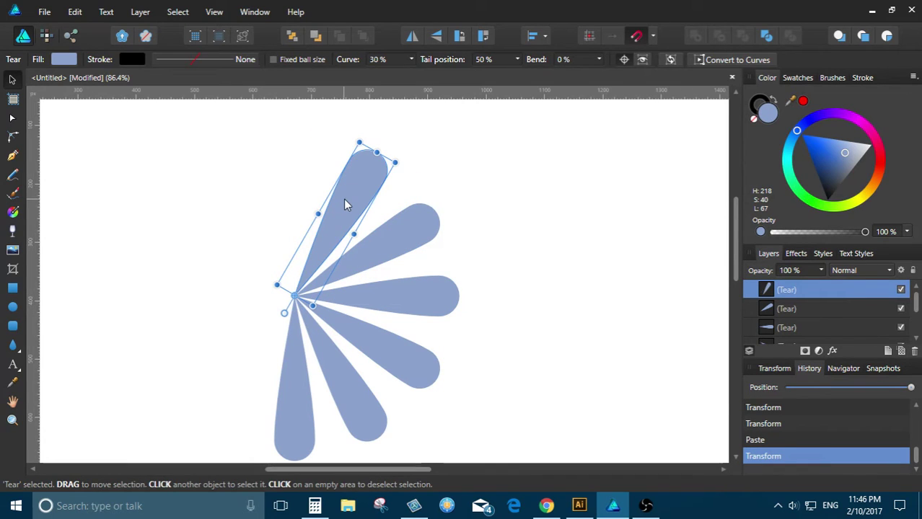
key("ctrl+v")
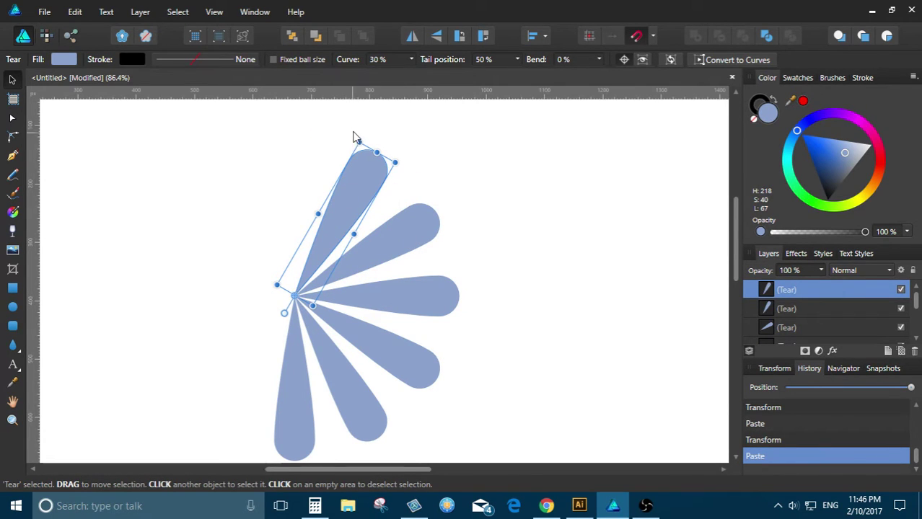
left_click_drag(361, 135, 273, 134)
key("ctrl+v")
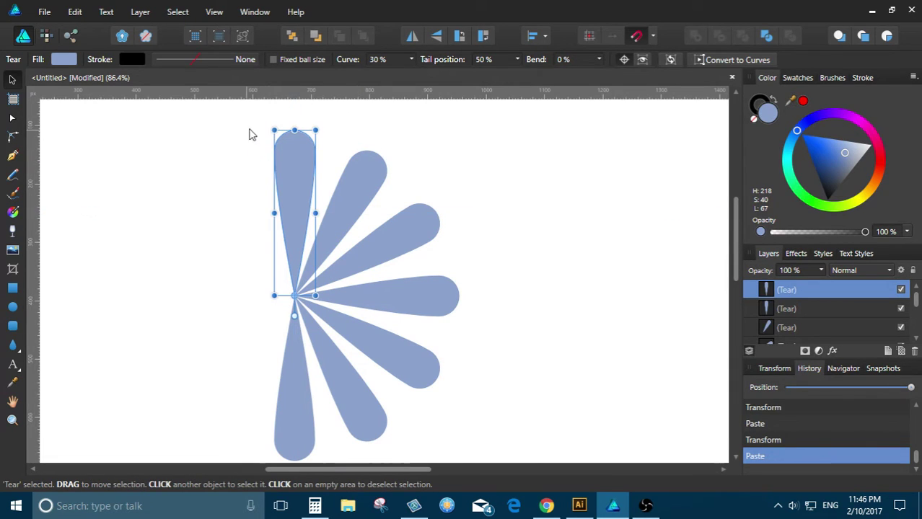
left_click_drag(266, 129, 229, 216)
key("ctrl+v")
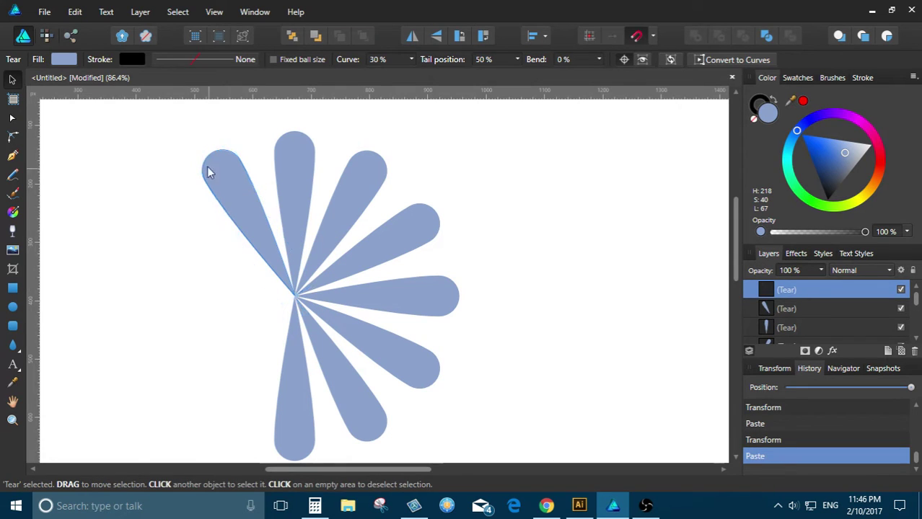
left_click_drag(185, 167, 153, 256)
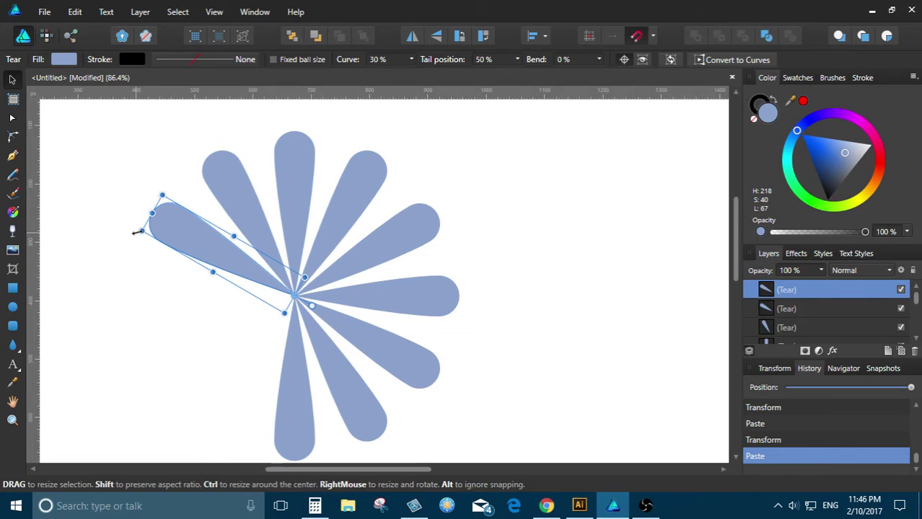
Add the last petal pointing down-left and marquee-select all twelve tears
key("ctrl+v")
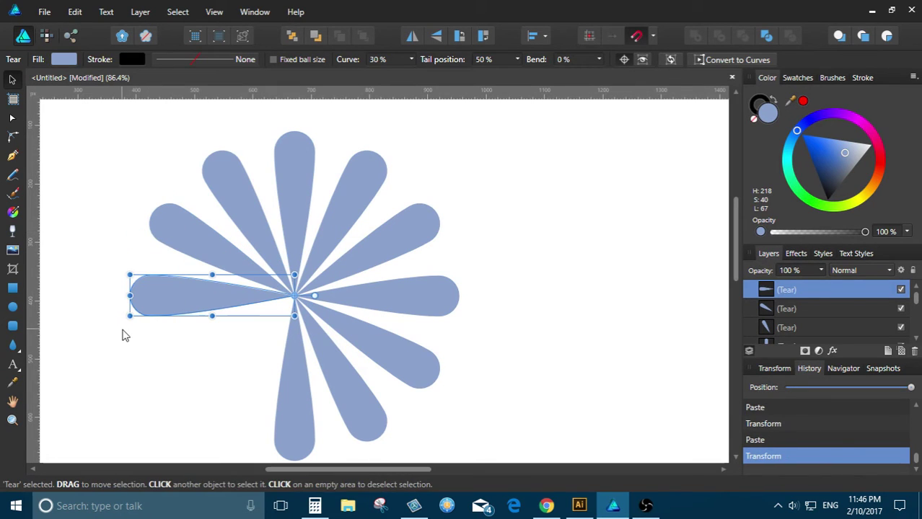
left_click_drag(129, 319, 213, 440)
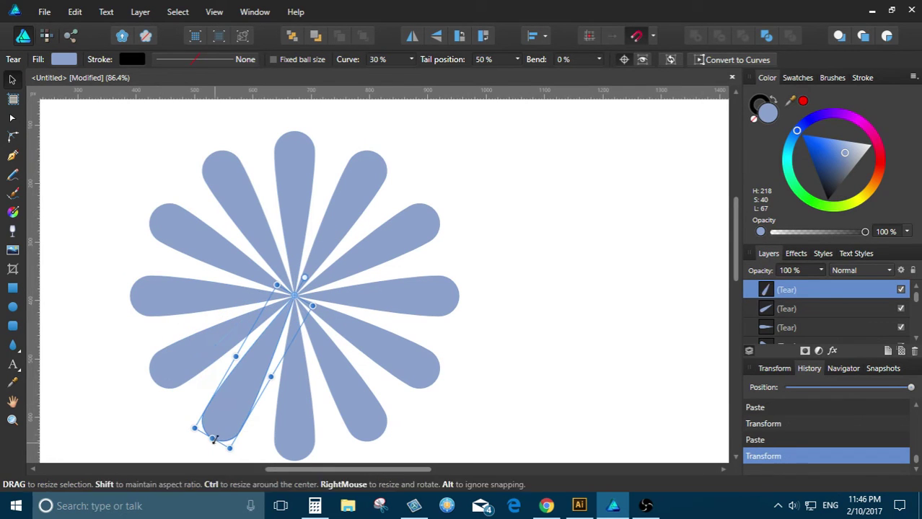
left_click(130, 208)
scroll(151, 217, "down", 1)
left_click_drag(90, 163, 470, 454)
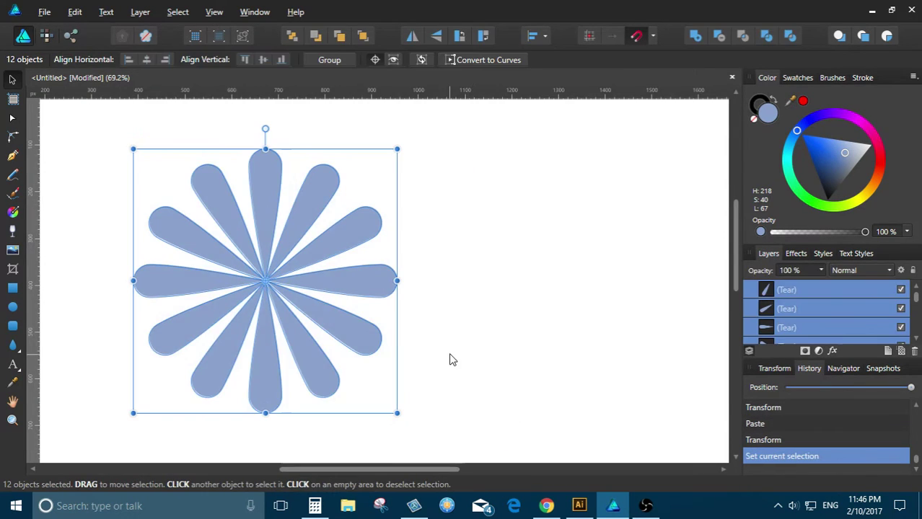
Union the twelve tears into one flower curve and select the result
left_click(693, 38)
left_click(407, 277)
scroll(223, 298, "up", 3)
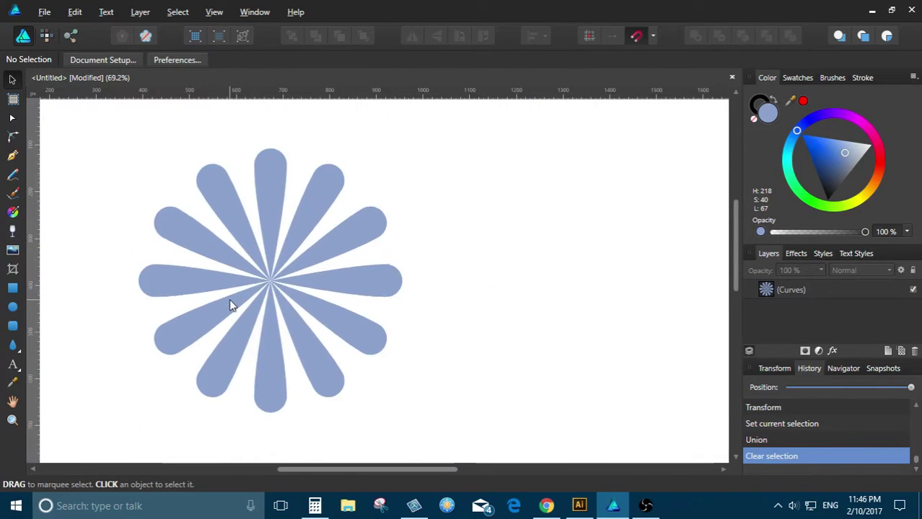
scroll(224, 299, "down", 3)
left_click(283, 280)
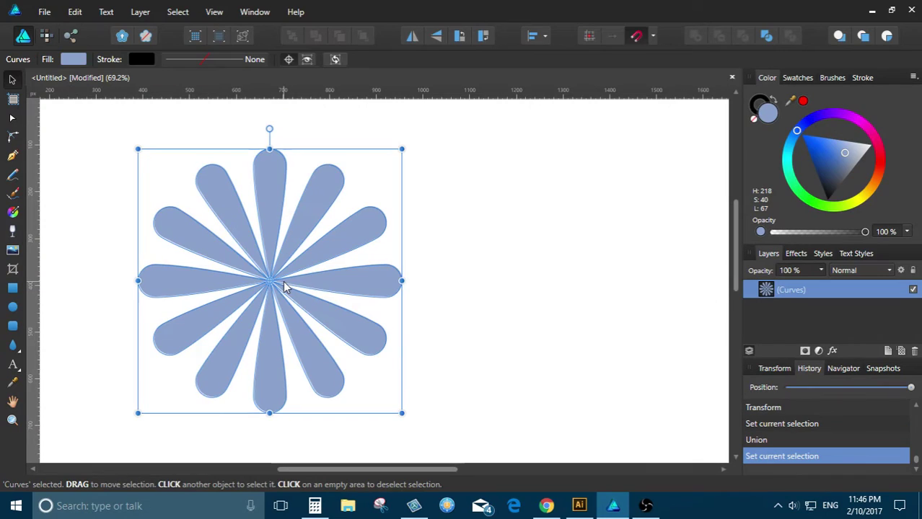
Create a symbol from the flower in the View > Studio > Symbols panel
left_click(216, 13)
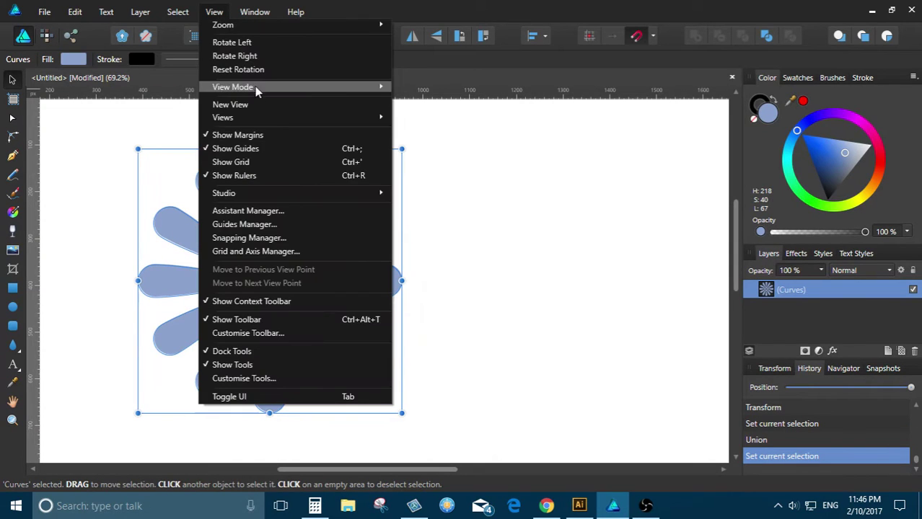
mouse_move(349, 195)
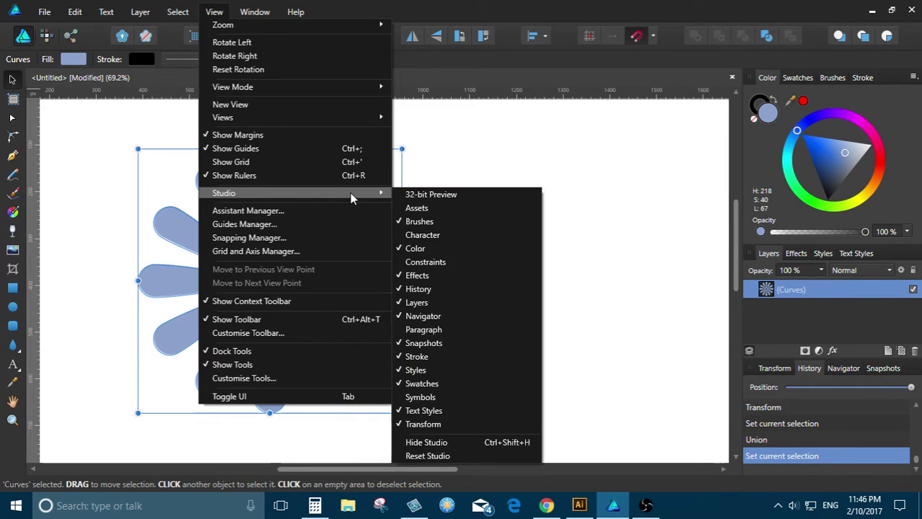
left_click(420, 399)
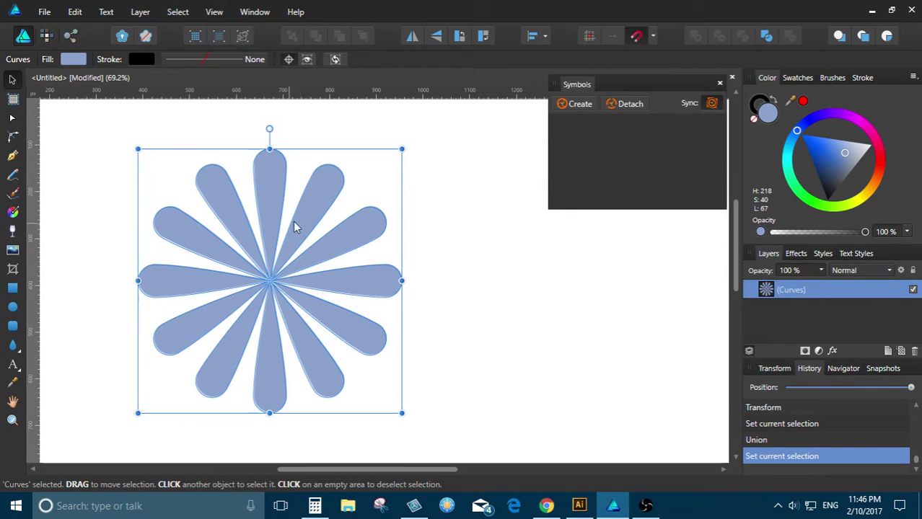
left_click(578, 104)
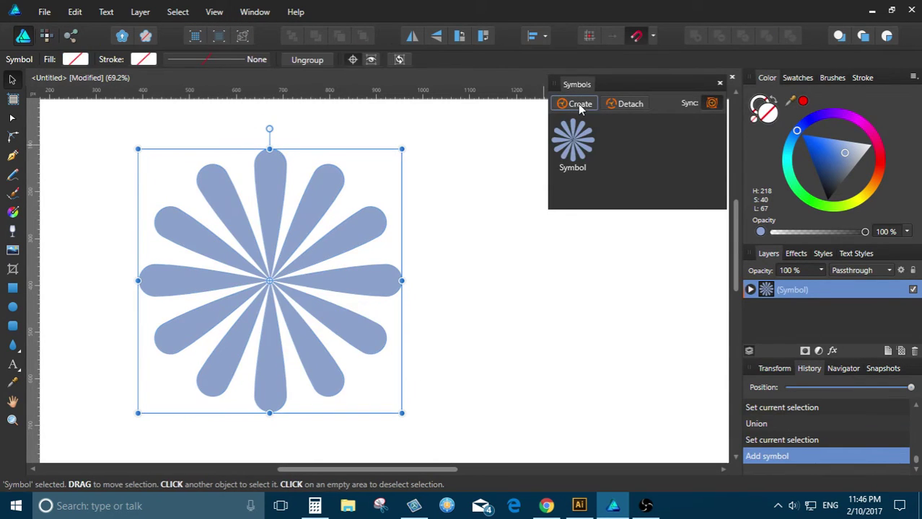
Scale the flower symbol down to a smaller size
left_click_drag(403, 149, 285, 302)
key("ctrl+z")
scroll(270, 267, "down", 3)
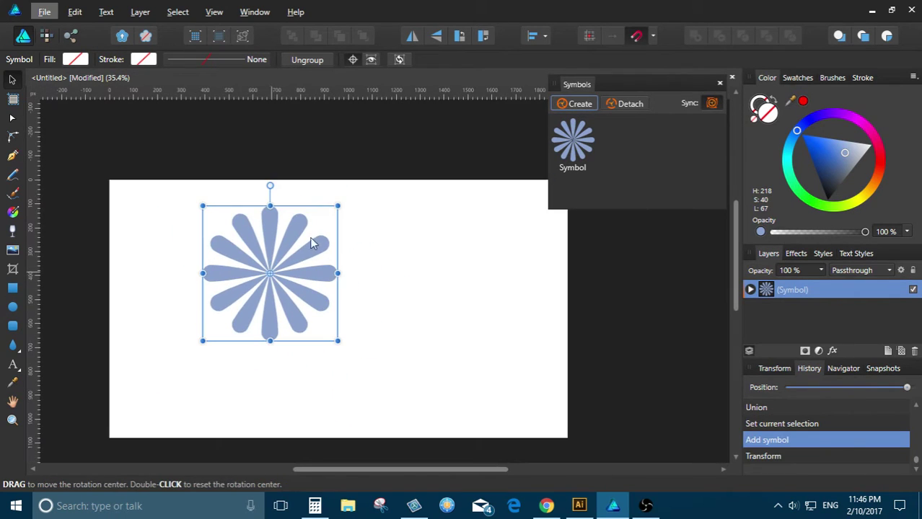
left_click_drag(338, 206, 303, 245)
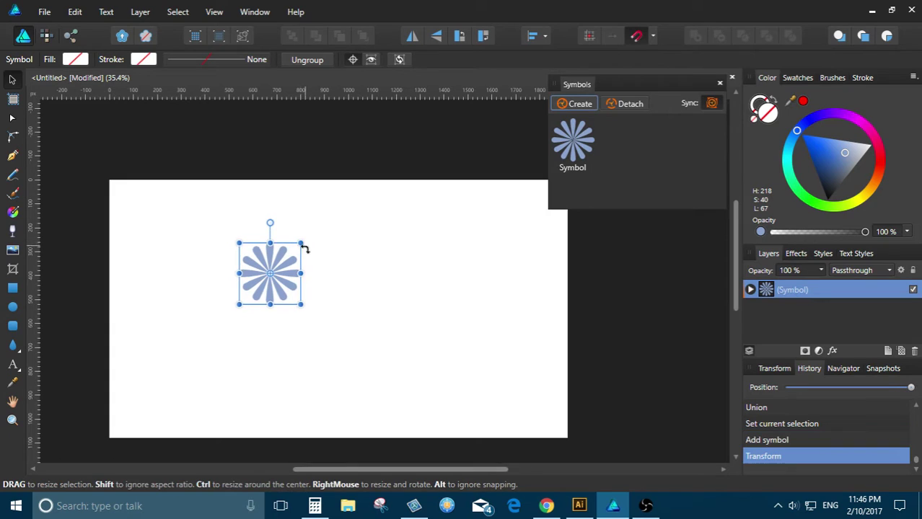
Alt-drag three duplicates of the flower to spread them across the page
left_click_drag(281, 294, 396, 340)
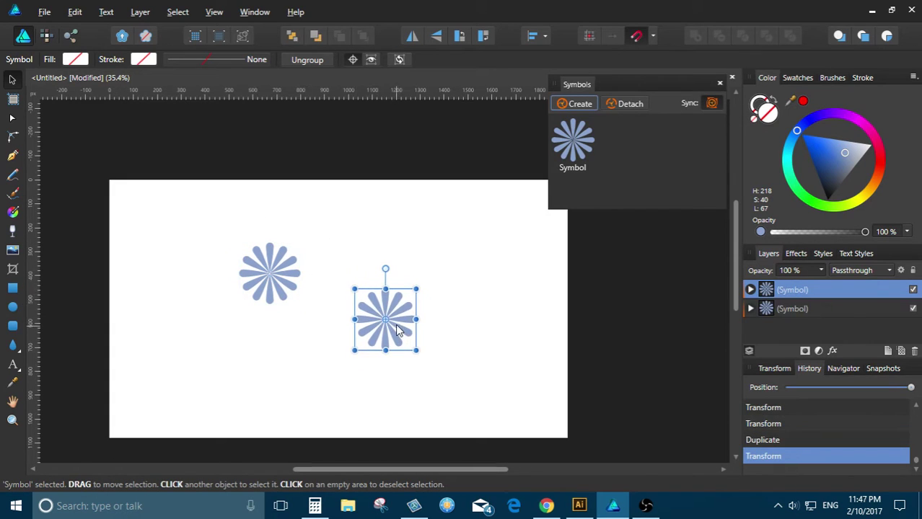
left_click_drag(283, 285, 441, 273)
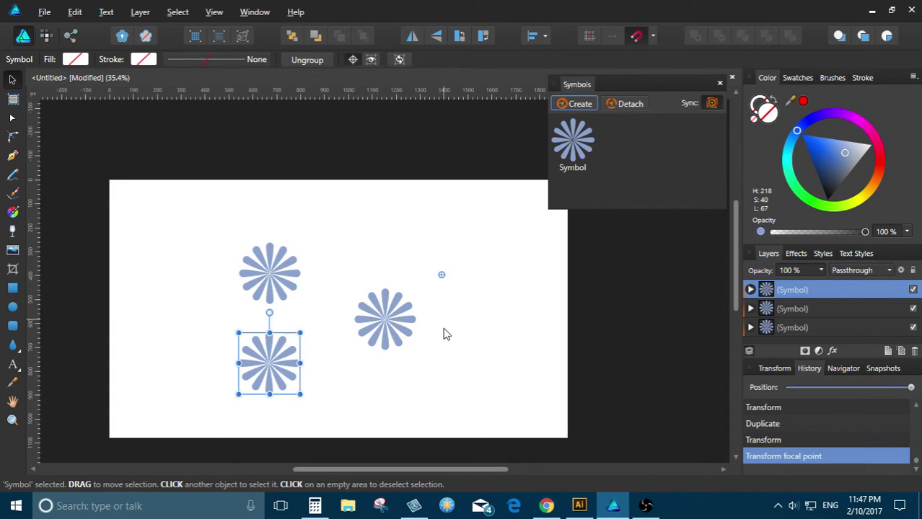
key("ctrl+z")
left_click_drag(285, 361, 434, 377)
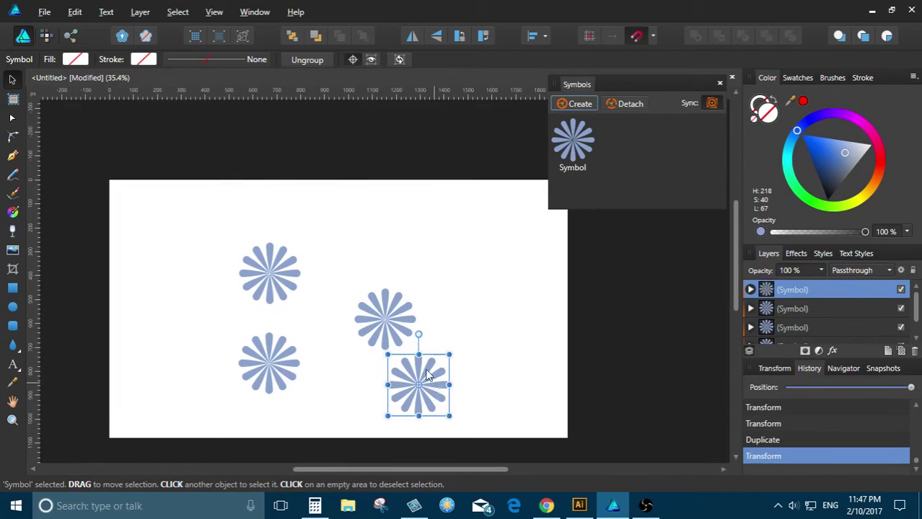
Check the YouTube live dashboard
key("alt+Tab")
scroll(644, 289, "down", 3)
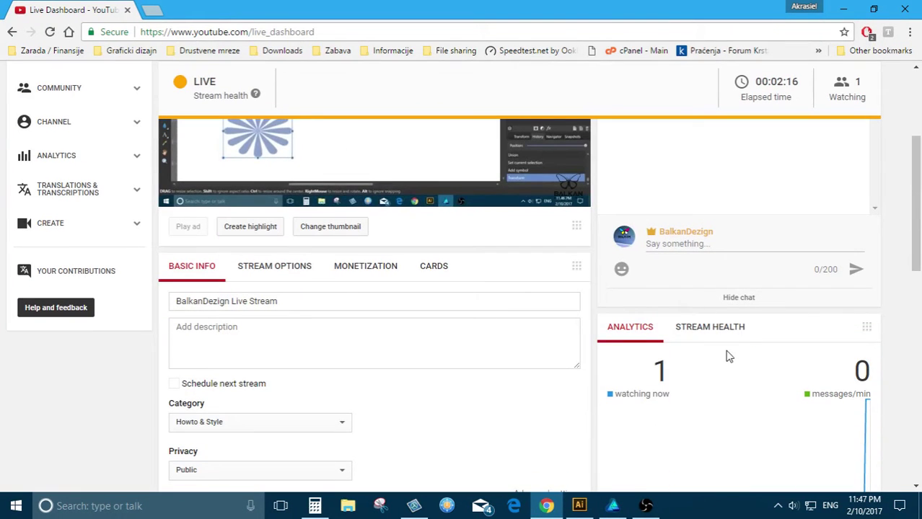
scroll(761, 357, "up", 2)
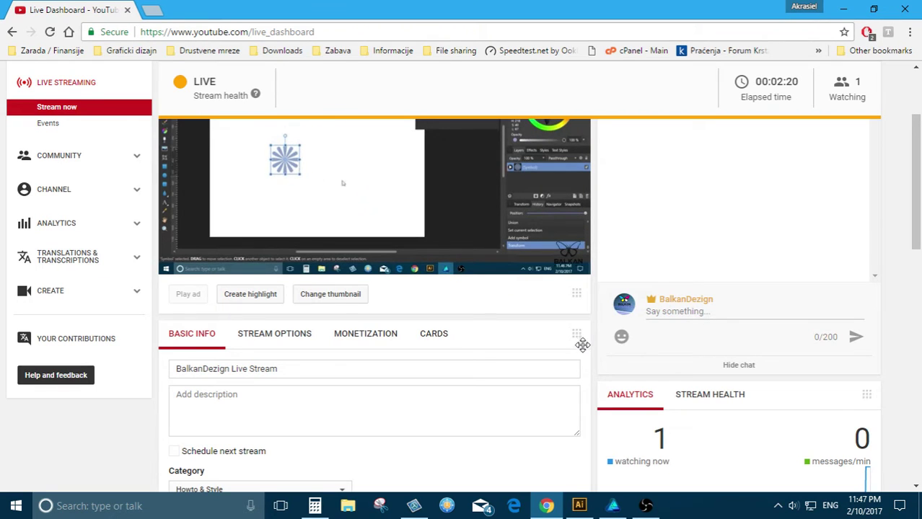
scroll(583, 345, "up", 1)
scroll(746, 366, "down", 1)
Move a flower copy to the upper right and recolour the flower symbols dark navy
key("alt+Tab")
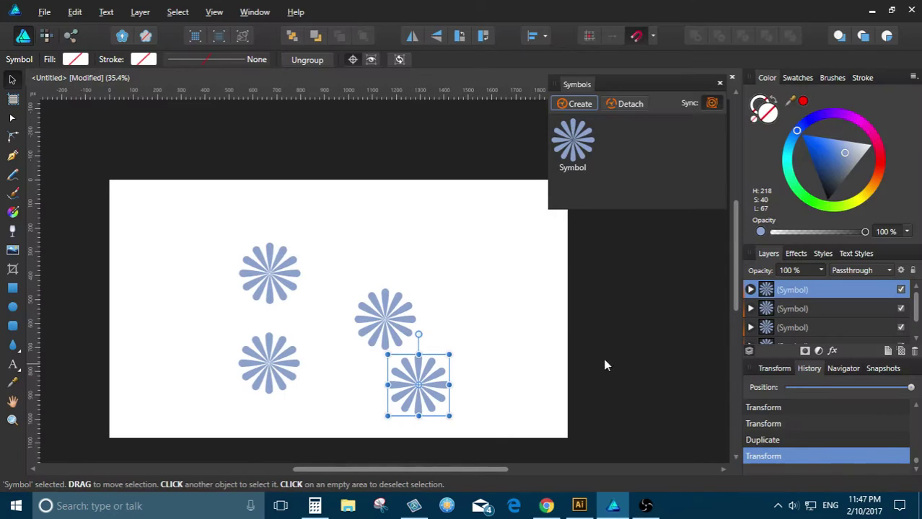
left_click_drag(429, 375, 463, 270)
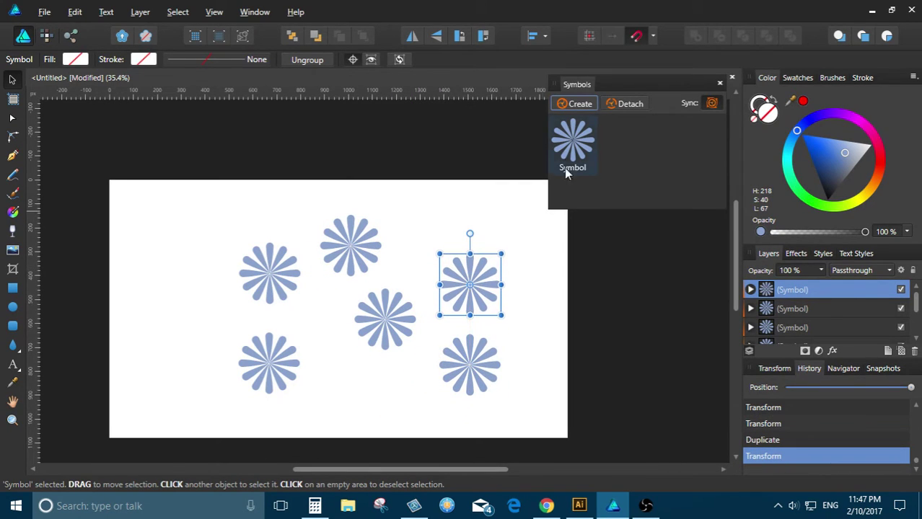
left_click(447, 187)
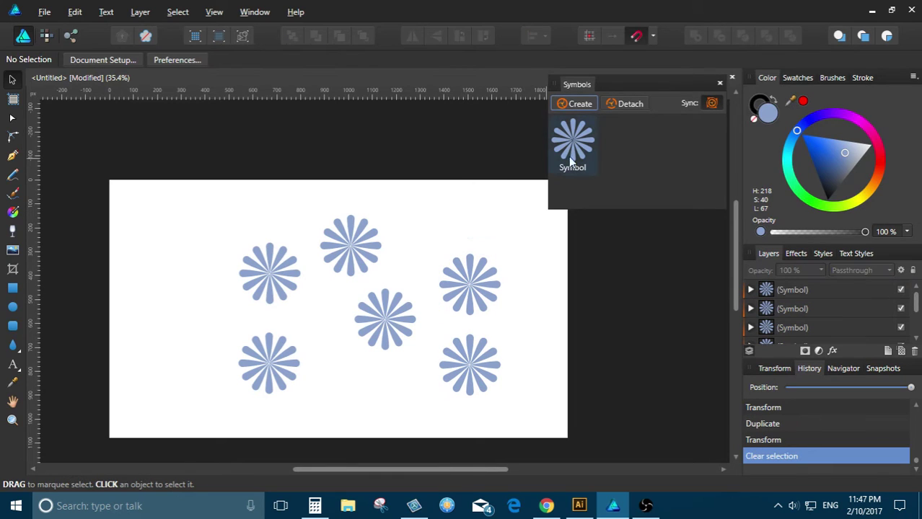
left_click(476, 281)
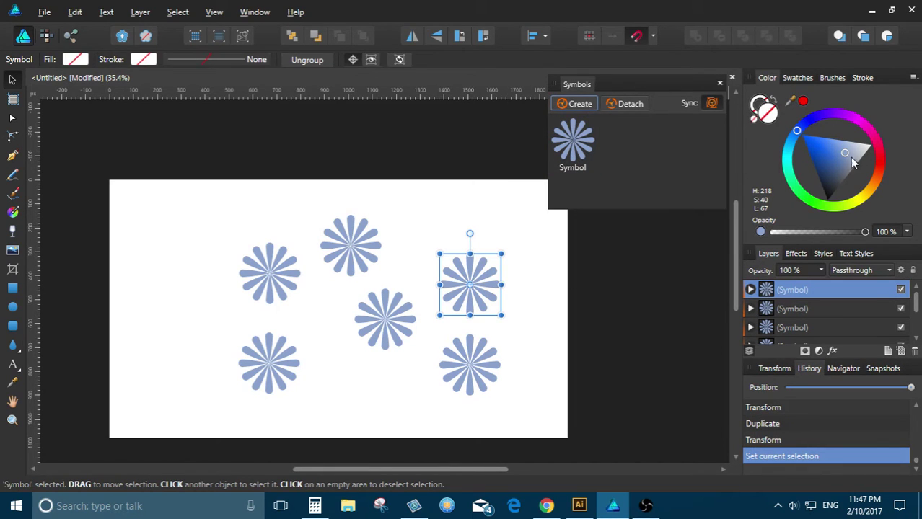
left_click_drag(850, 157, 833, 183)
Drag a linear gradient fill across the flower with the Fill Tool
left_click(12, 213)
scroll(375, 243, "up", 2)
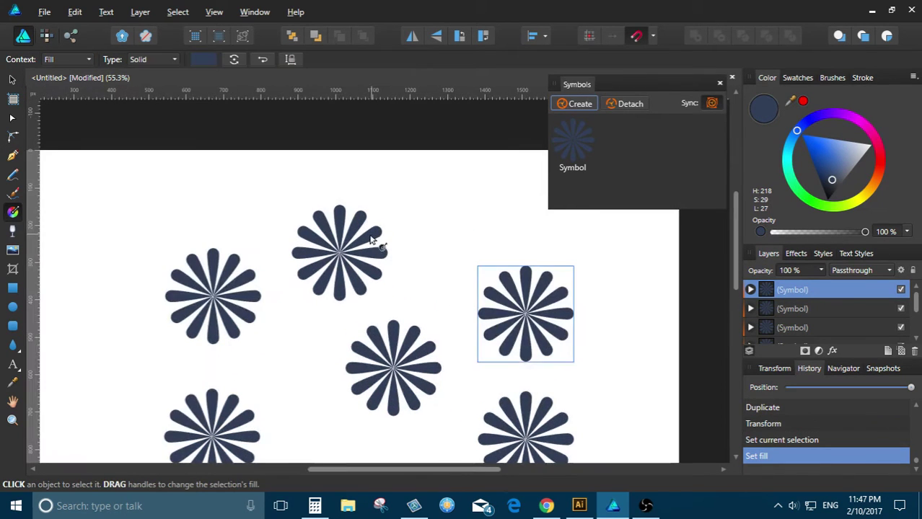
left_click_drag(367, 235, 309, 207)
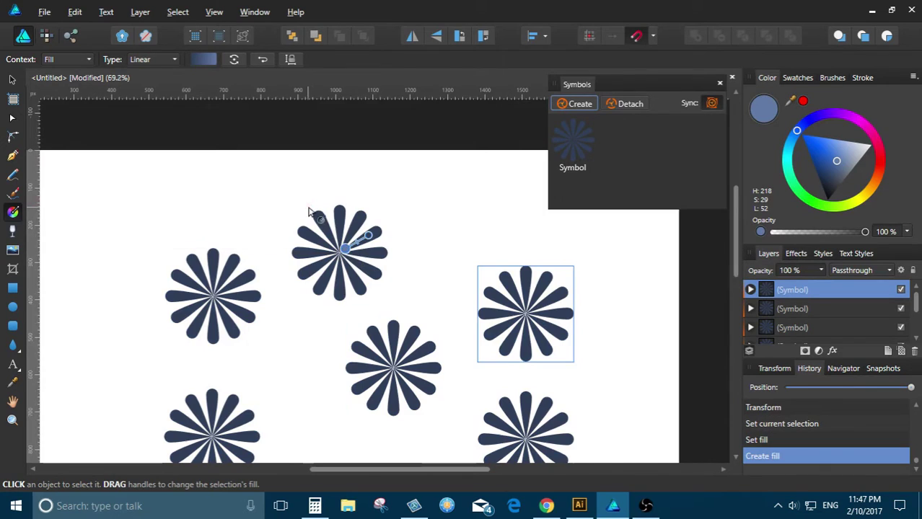
scroll(310, 214, "up", 2)
left_click_drag(368, 284, 346, 300)
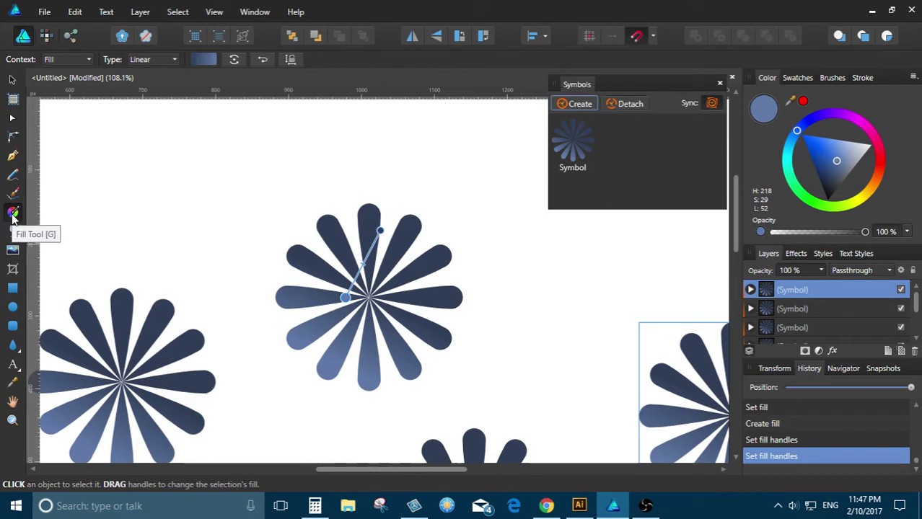
In the gradient editor, make the right stop magenta and the left stop sky blue
left_click(204, 59)
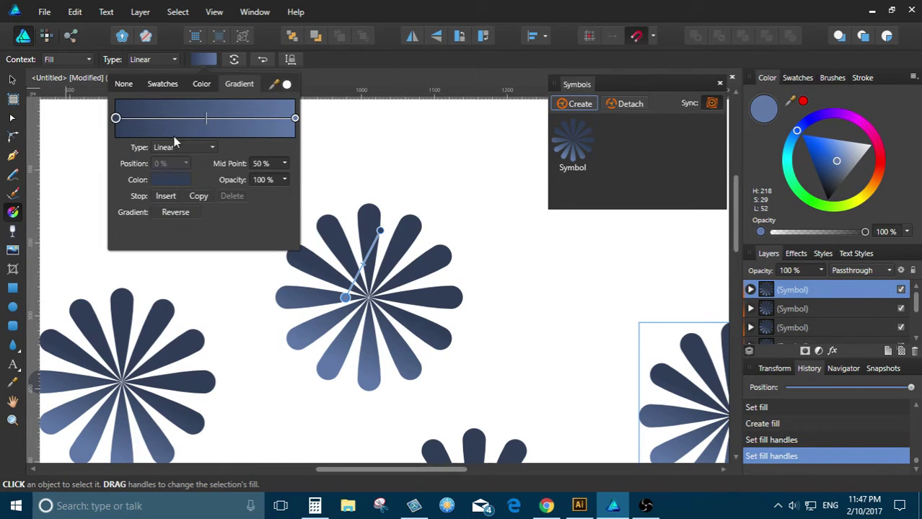
left_click(294, 119)
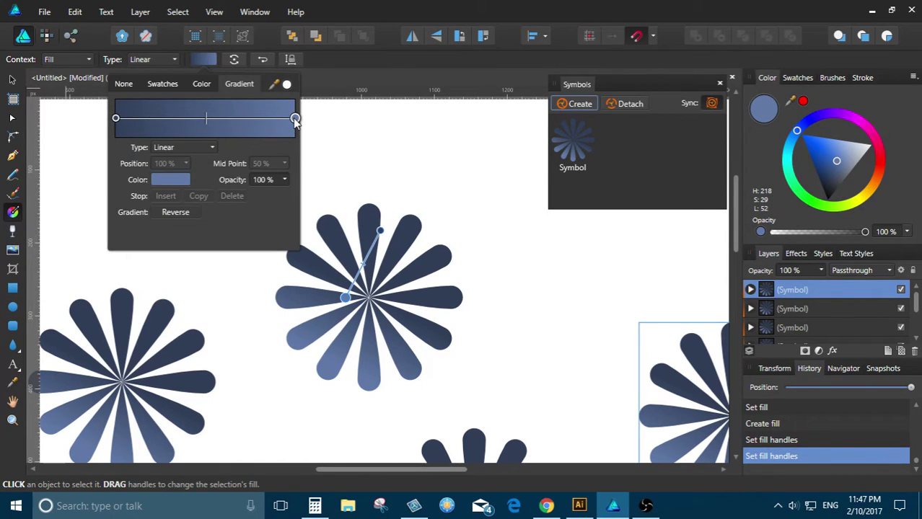
left_click(172, 179)
left_click_drag(204, 244, 193, 230)
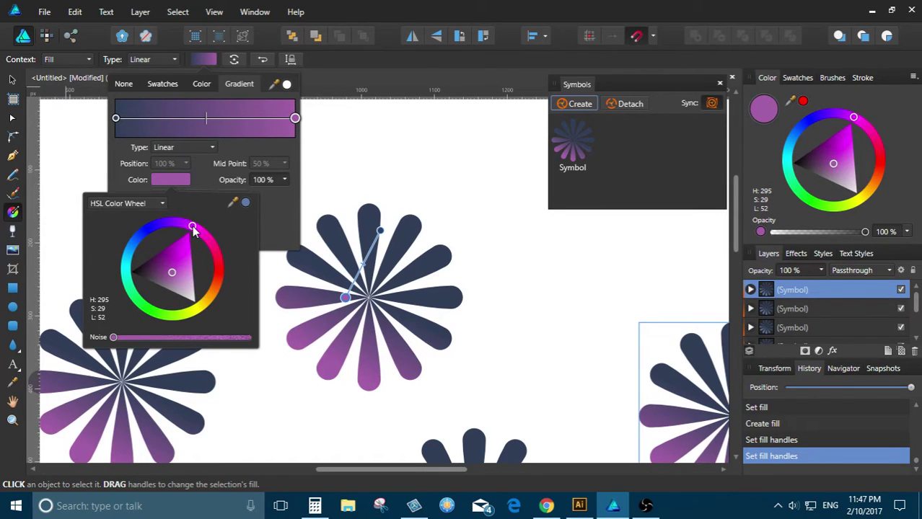
left_click(118, 124)
left_click(170, 180)
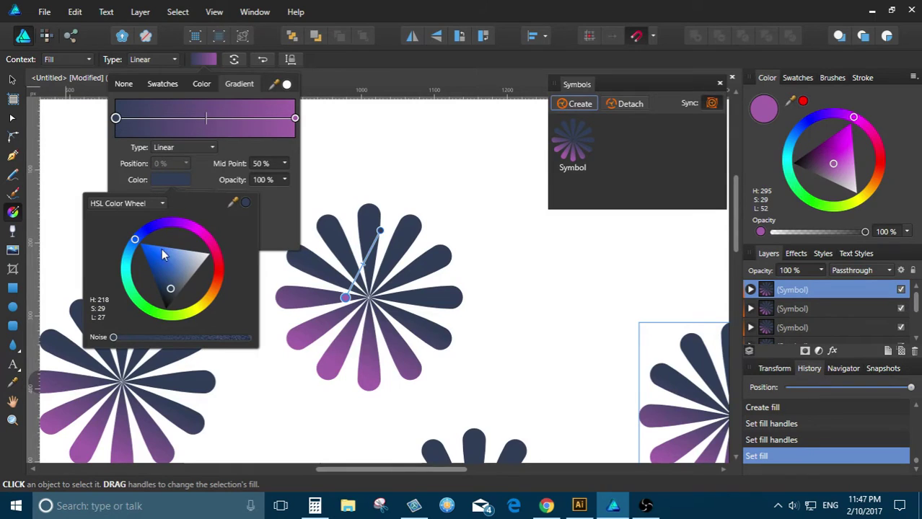
left_click_drag(162, 249, 136, 242)
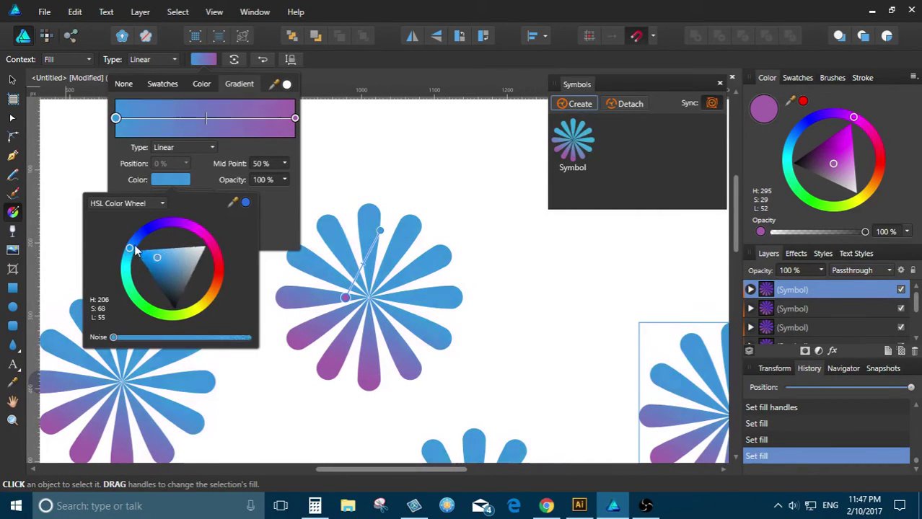
Angle the gradient diagonally across the top flower, blue upper left to purple lower right
left_click(290, 289)
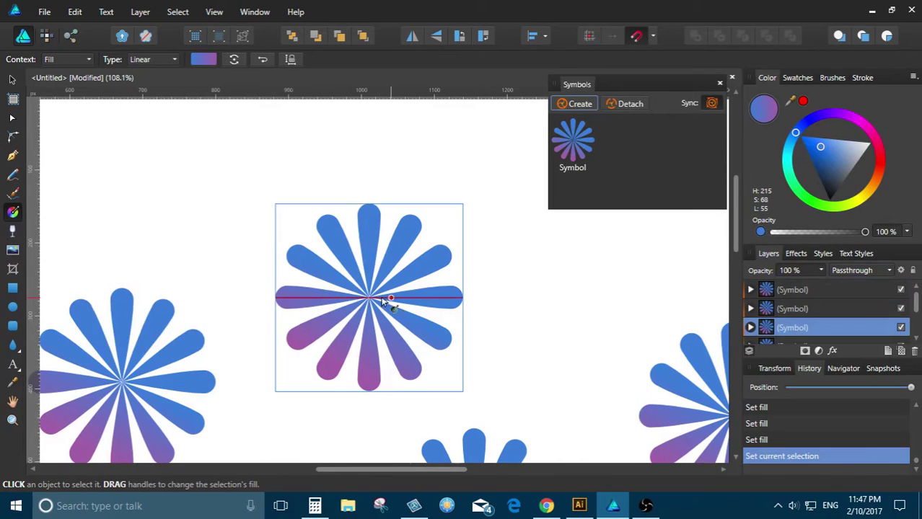
scroll(288, 278, "down", 5)
scroll(289, 278, "down", 1)
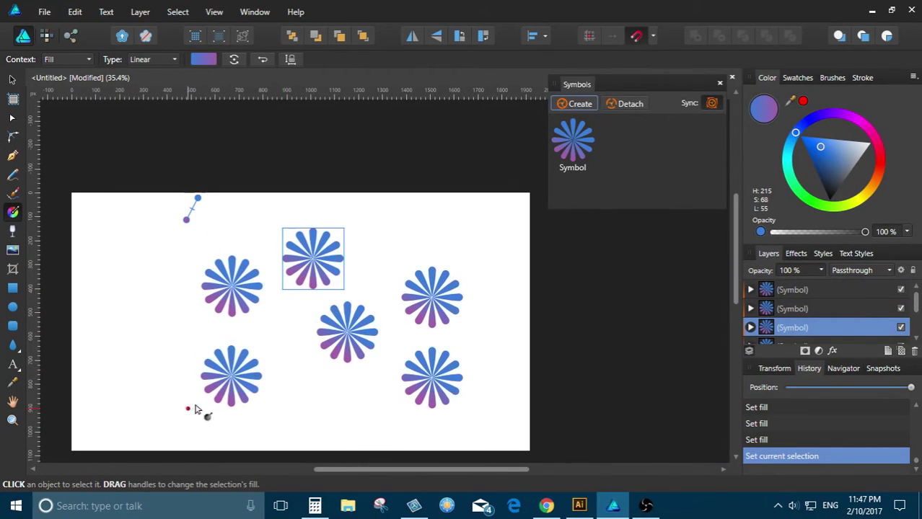
left_click_drag(189, 407, 386, 297)
mouse_move(342, 258)
left_mouse_down()
mouse_move(340, 245)
mouse_move(314, 258)
mouse_move(340, 245)
left_mouse_up()
scroll(325, 259, "up", 1)
scroll(325, 258, "up", 1)
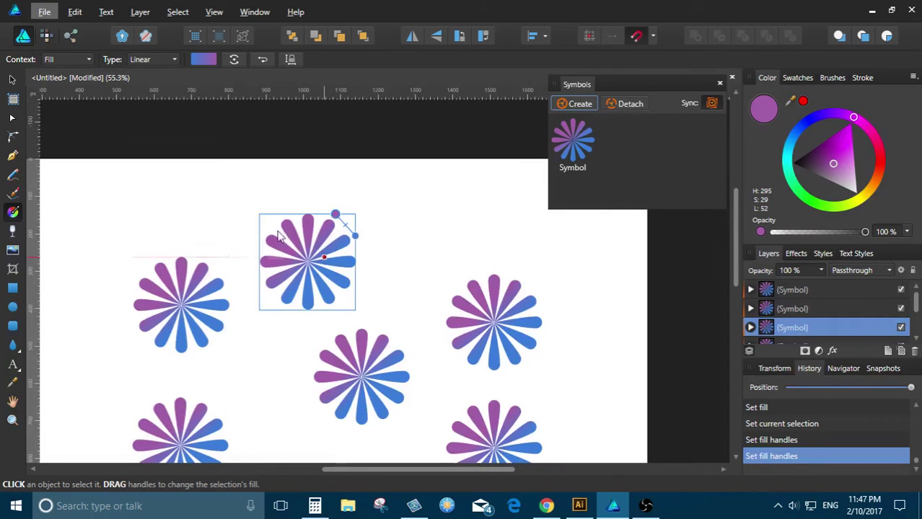
left_click_drag(275, 231, 315, 261)
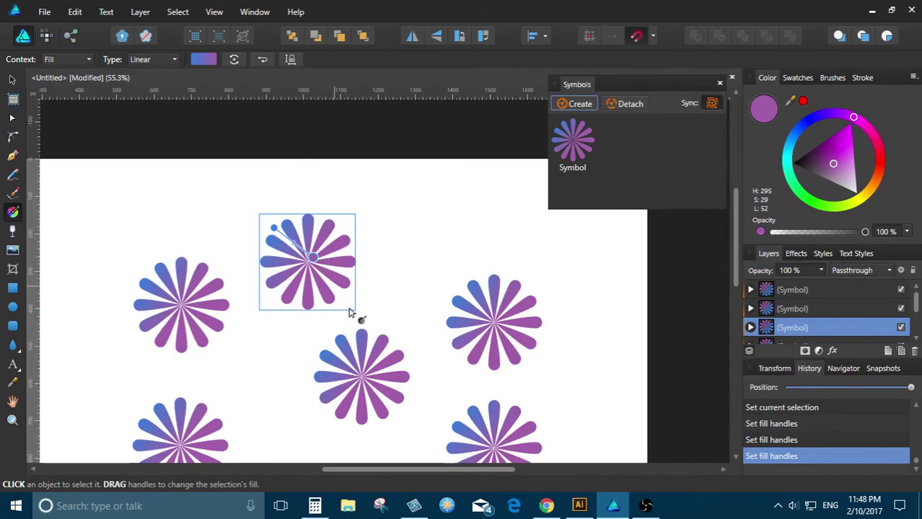
Check the YouTube live dashboard, then return to the document
key("alt+Tab")
scroll(645, 392, "down", 3)
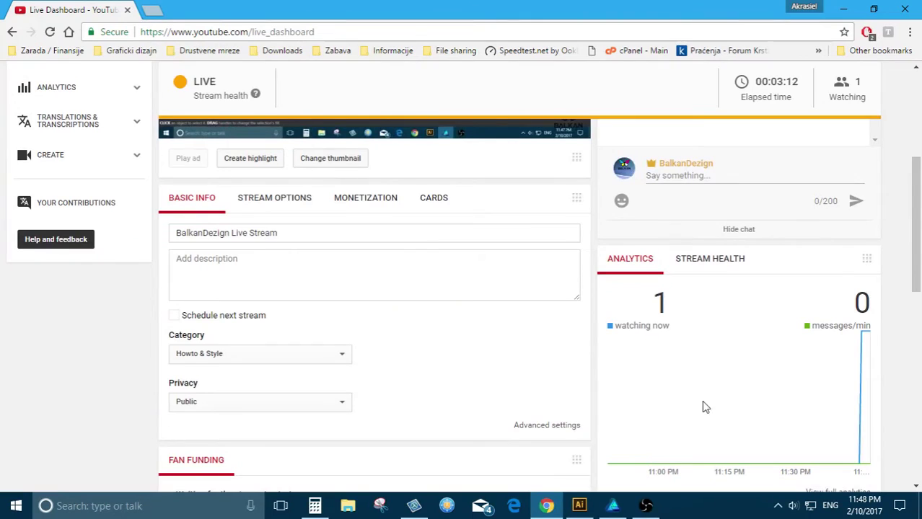
scroll(704, 410, "up", 3)
key("alt+Tab")
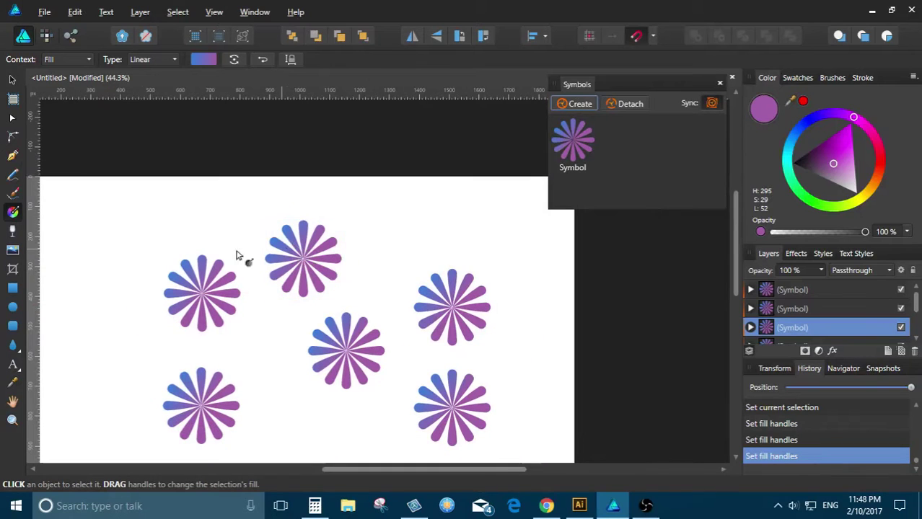
Marquee-select all six flowers, scale them down together, and deselect
key("v")
scroll(140, 195, "down", 2)
left_click_drag(140, 192, 425, 362)
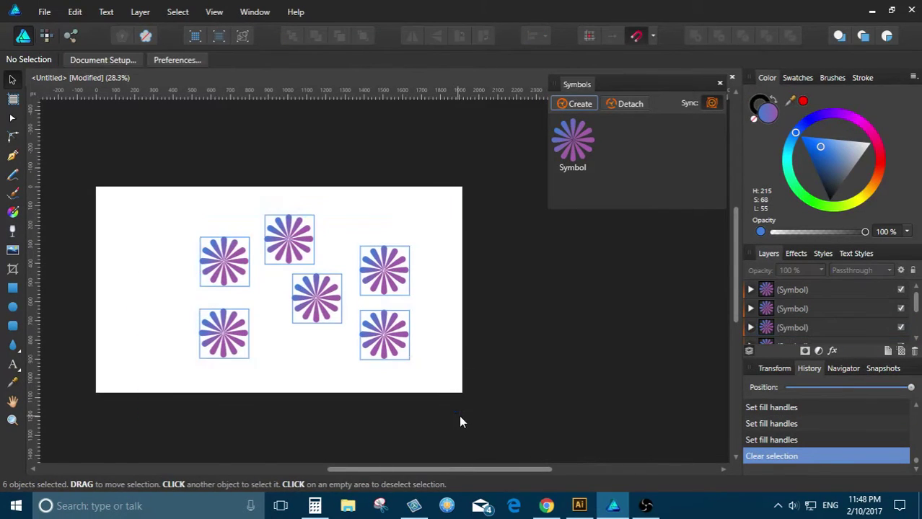
left_click_drag(410, 213, 345, 260)
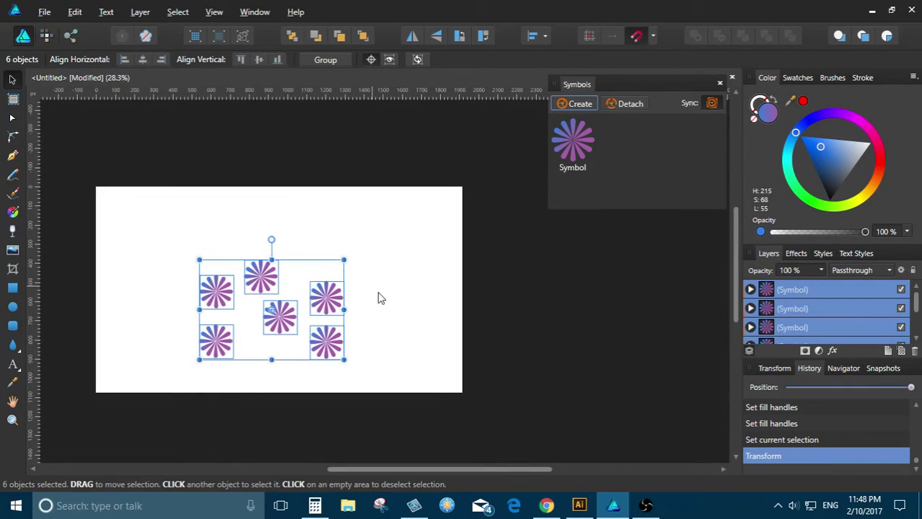
scroll(310, 323, "up", 2)
left_click(278, 285)
Select the top flower symbol and pick the Ellipse Tool
scroll(241, 257, "up", 2)
scroll(269, 270, "down", 2)
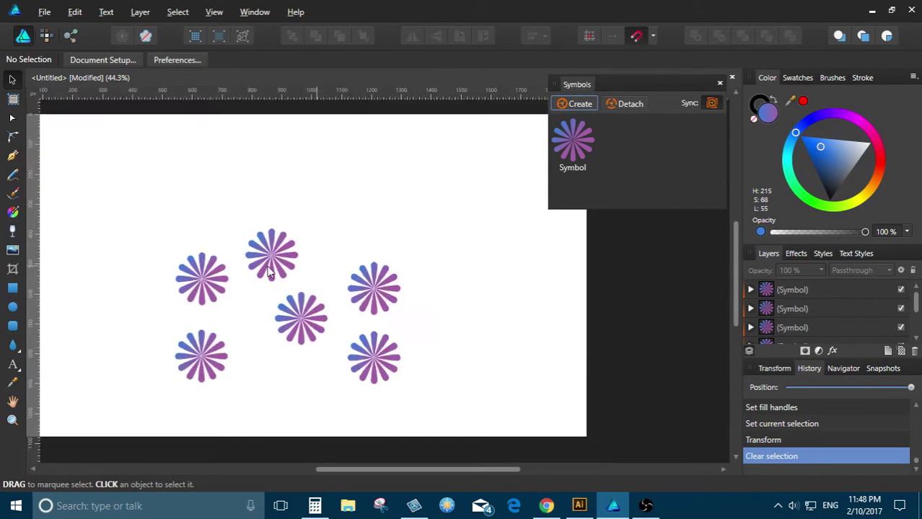
scroll(252, 251, "up", 3)
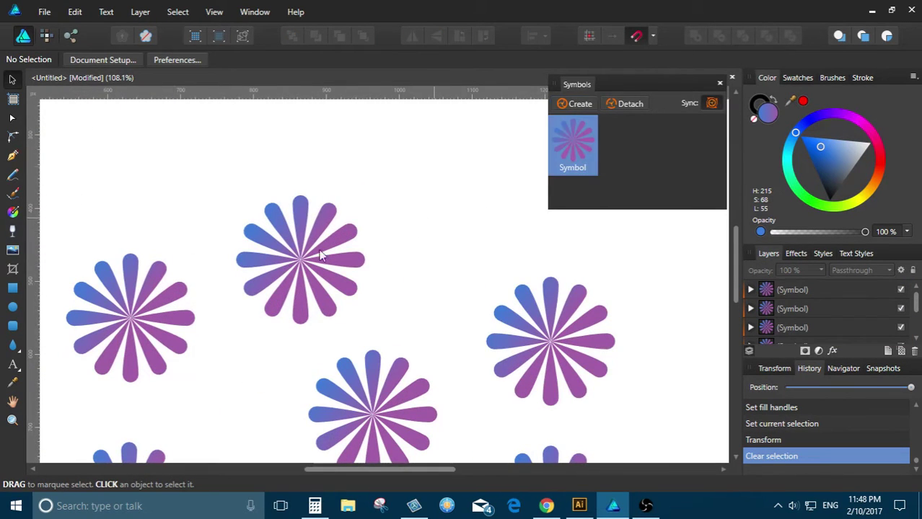
left_click(261, 261)
left_click(12, 308)
scroll(281, 246, "up", 3)
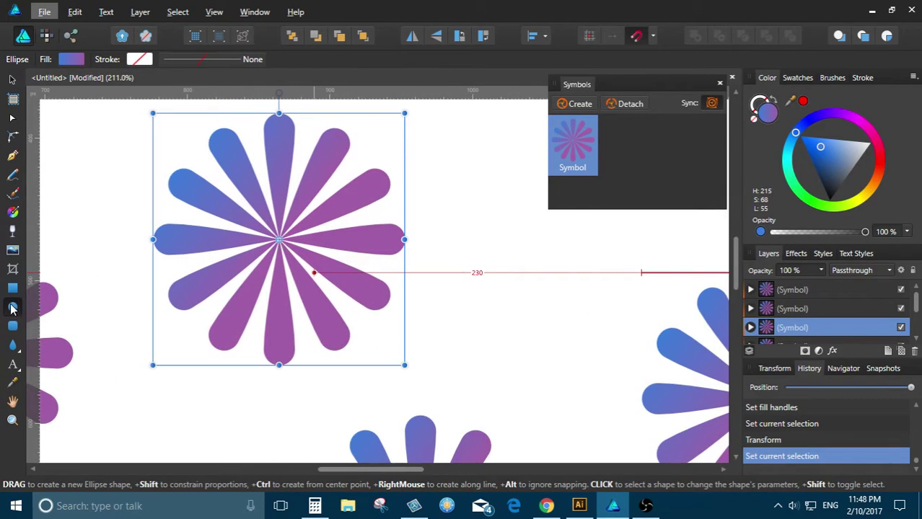
Draw a circle over the top flower's centre, where its petals meet
scroll(281, 238, "up", 3)
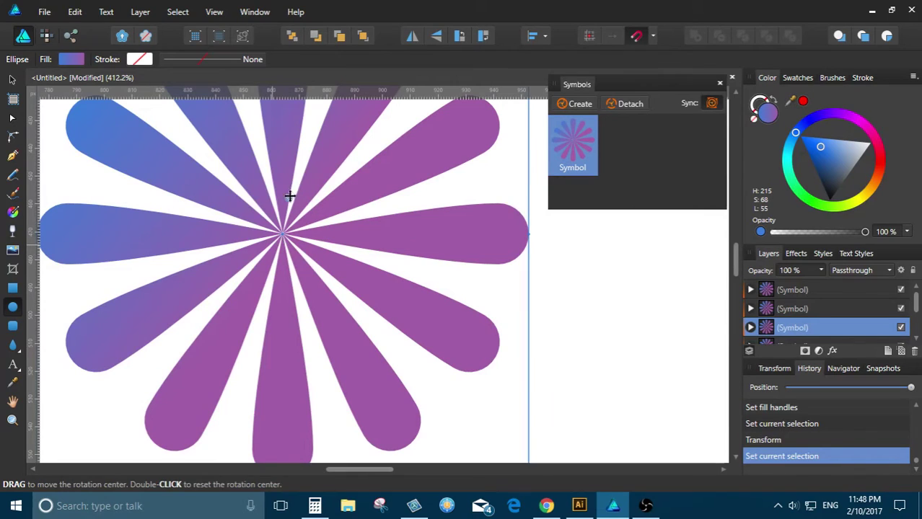
double_click(289, 200)
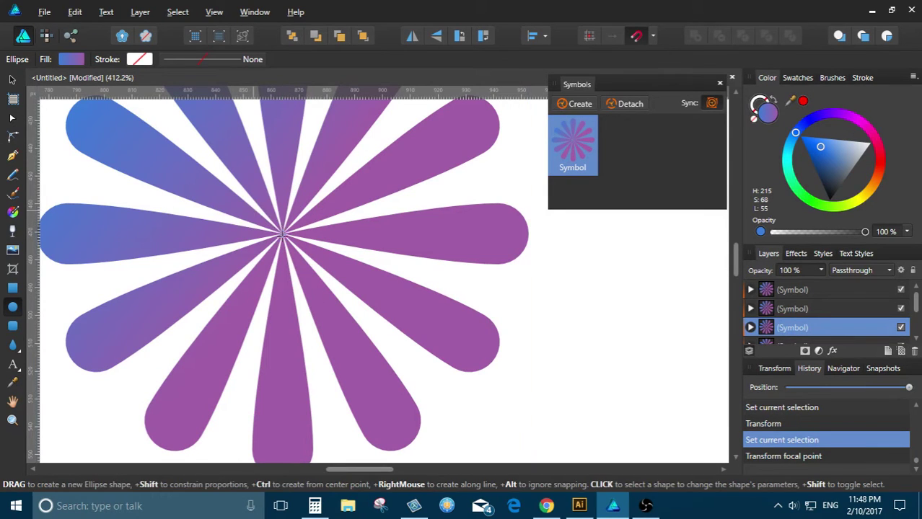
key("a")
key("ctrl+z")
left_click(12, 307)
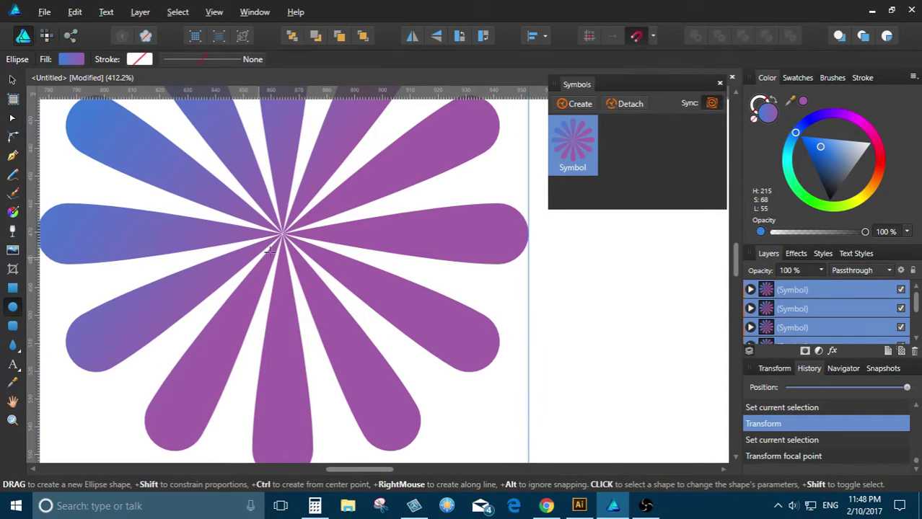
left_click_drag(282, 233, 372, 123)
Select the circle together with the flower and nudge both slightly upward
scroll(324, 303, "down", 3)
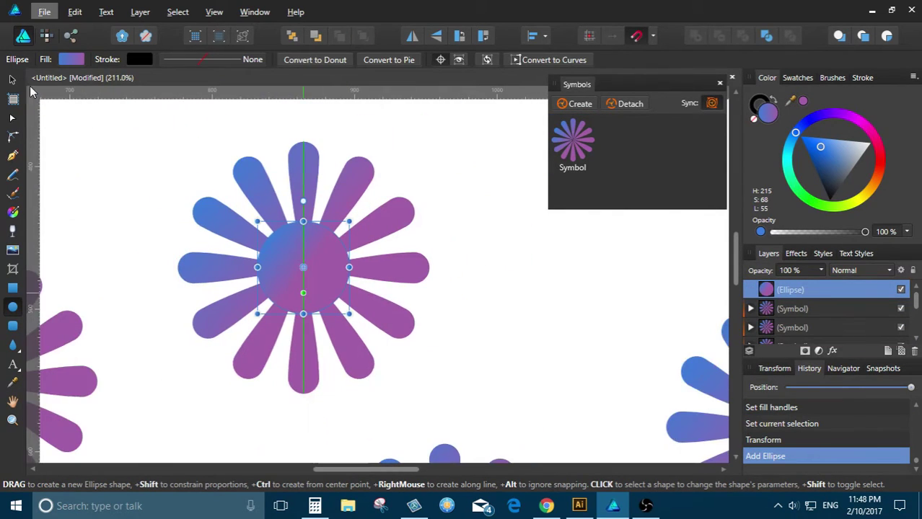
key("v")
left_click(308, 177, "shift")
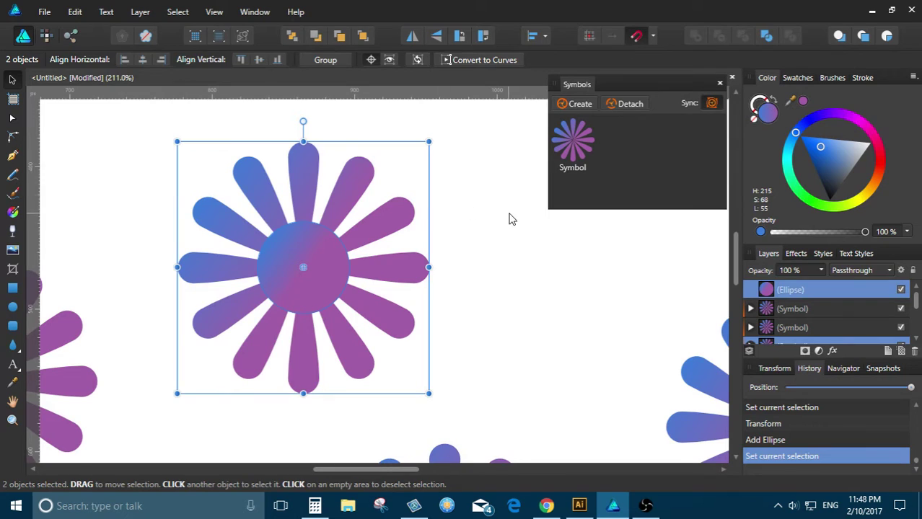
left_click_drag(509, 219, 310, 382)
mouse_move(309, 275)
left_mouse_down()
mouse_move(483, 234)
mouse_move(665, 147)
mouse_move(321, 267)
left_mouse_up()
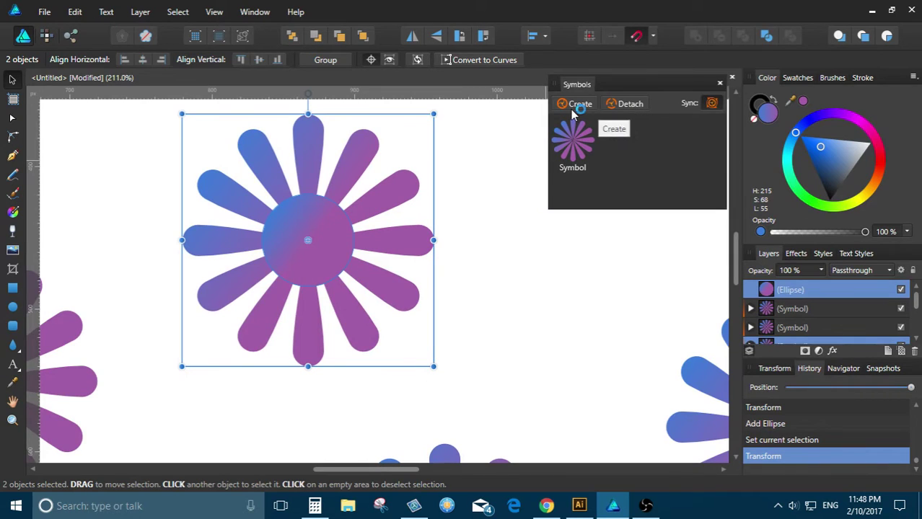
Turn off Sync in the Symbols panel, undo the accidental new symbol, and deselect
left_click(711, 105)
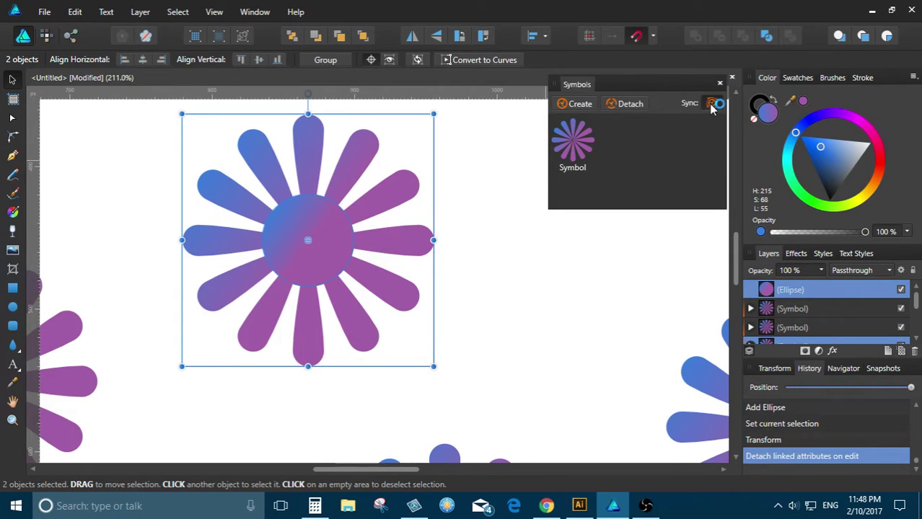
left_click(577, 105)
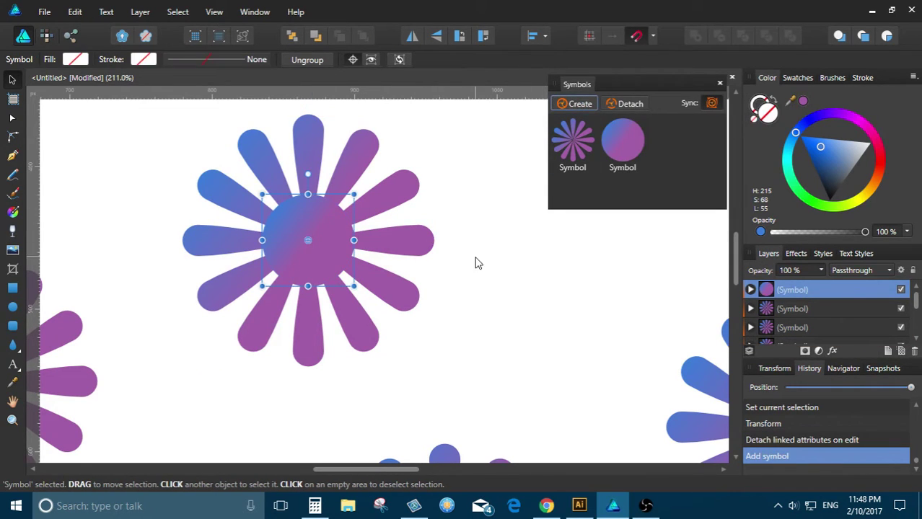
key("ctrl+z")
left_click(486, 290)
left_click_drag(486, 290, 122, 171)
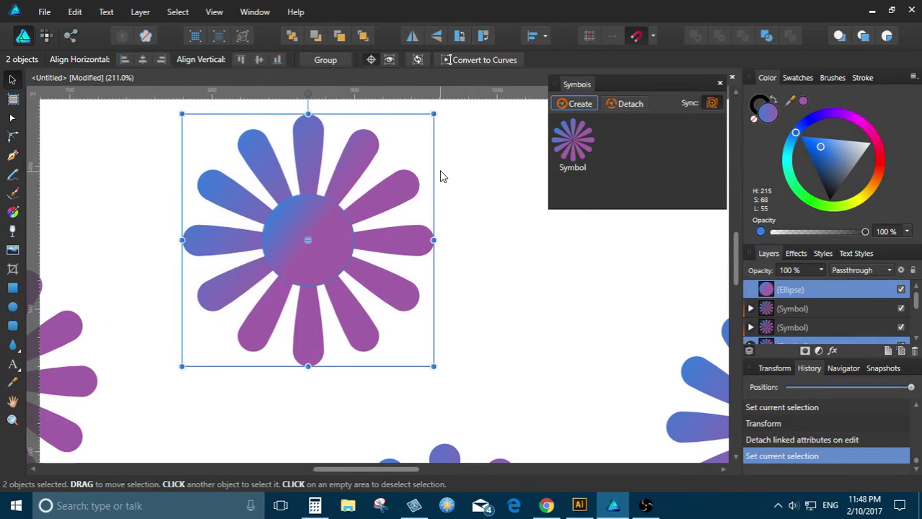
scroll(442, 177, "down", 1)
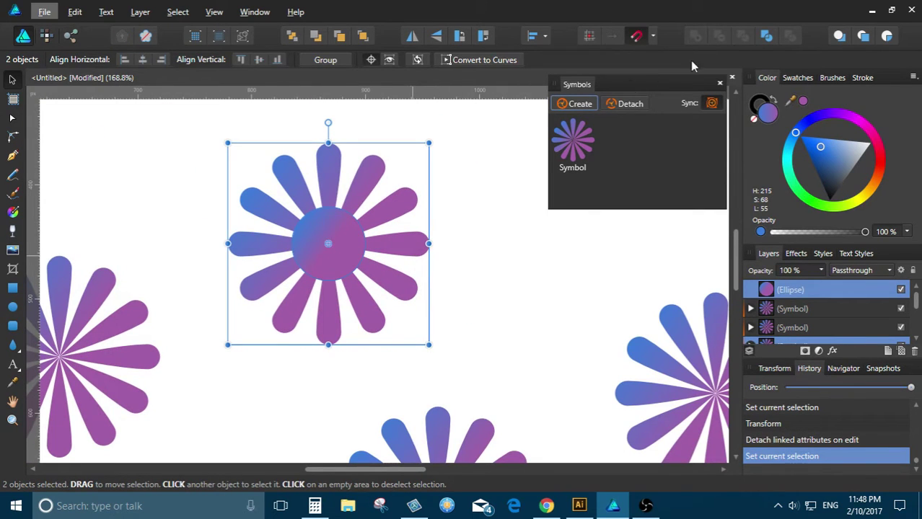
left_click(461, 230)
scroll(411, 261, "down", 2)
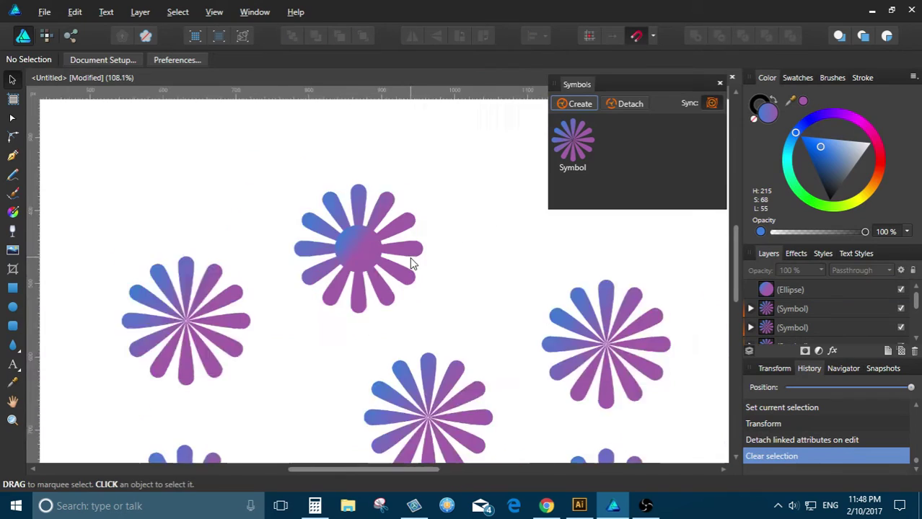
Check the YouTube Live Dashboard in Chrome, then return to the design
key("alt+Tab")
scroll(628, 337, "down", 1)
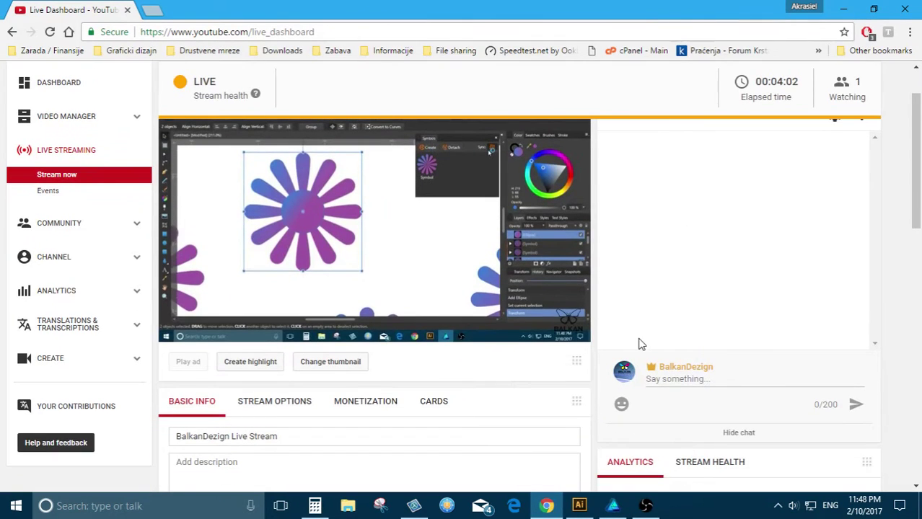
scroll(638, 344, "up", 1)
key("alt+Tab")
Group the top flower with its centre circle, then undo the grouping
left_click_drag(258, 150, 415, 296)
right_click(365, 197)
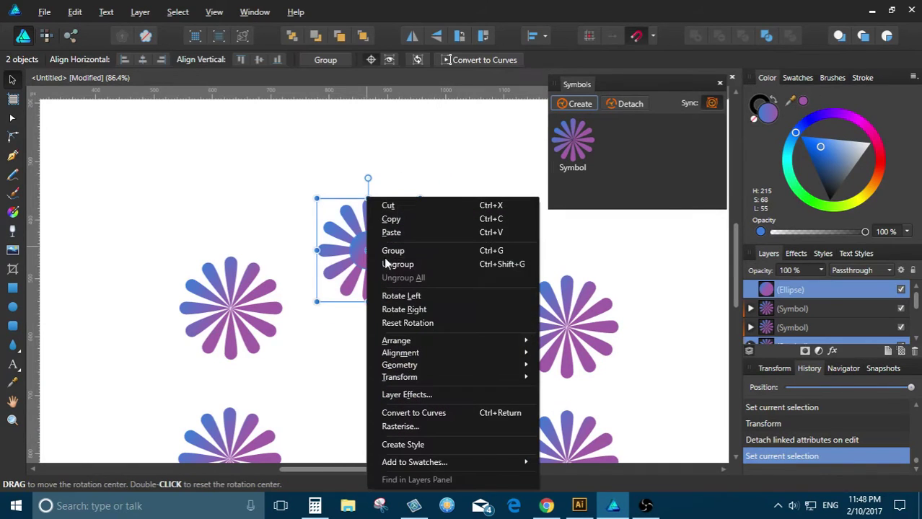
left_click(396, 251)
key("ctrl+z")
key("ctrl+z")
left_click(453, 261)
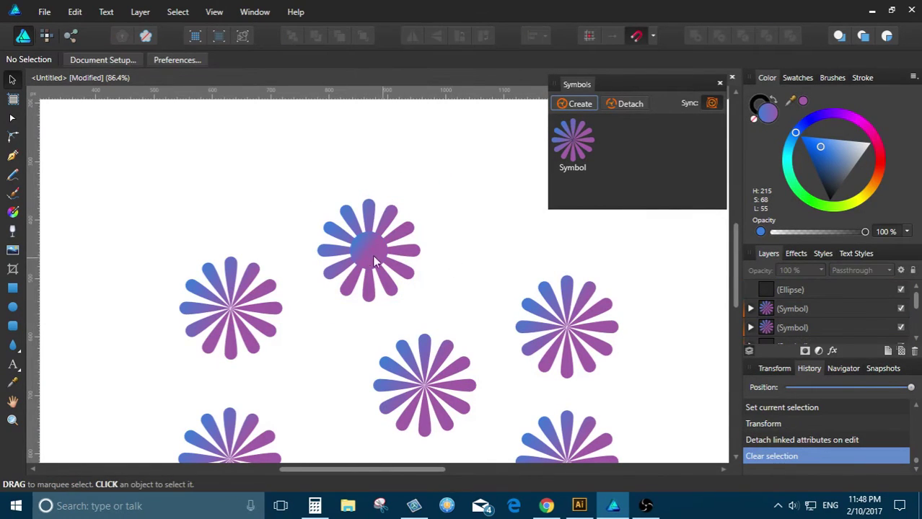
Convert the centre circle to curves and select it along with the flower
left_click(367, 254)
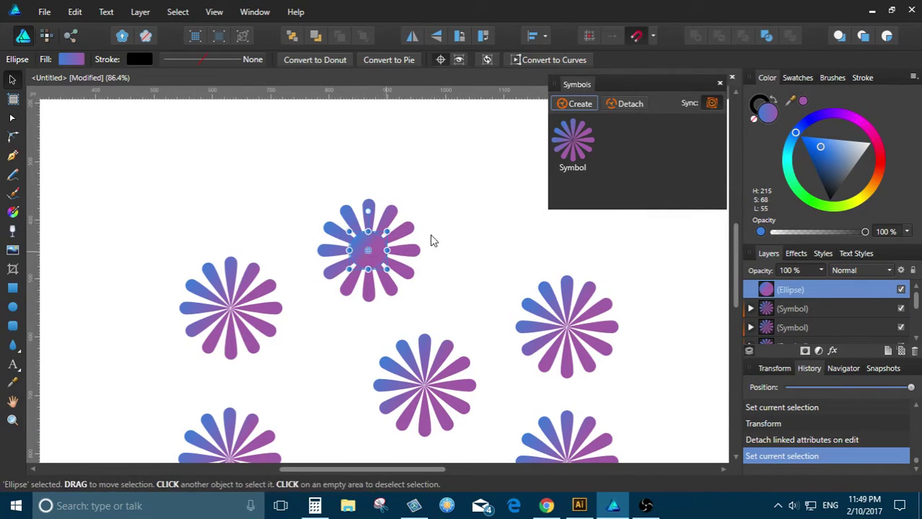
scroll(372, 245, "up", 4)
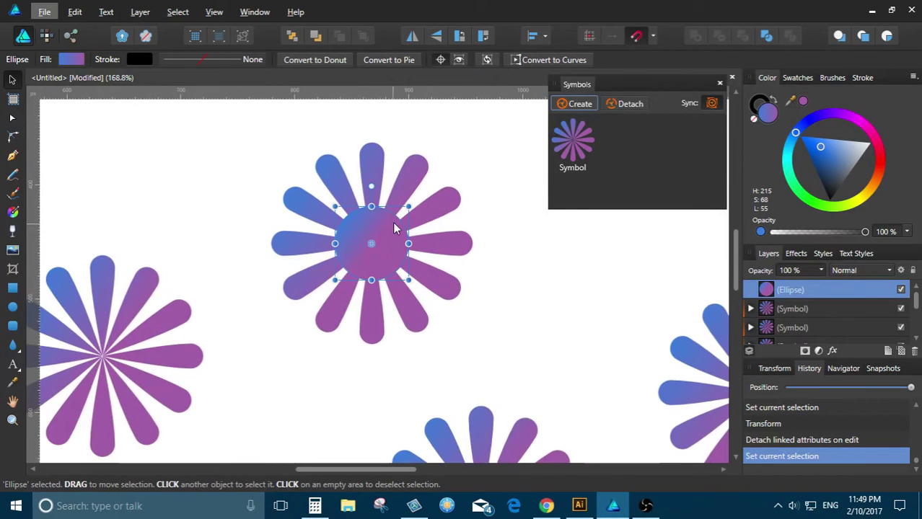
right_click(394, 232)
left_click(431, 412)
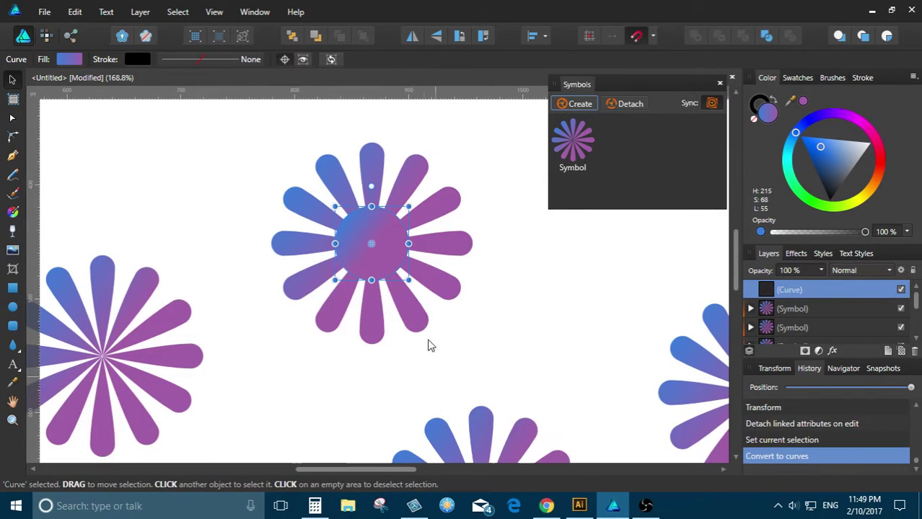
left_click_drag(275, 149, 471, 345)
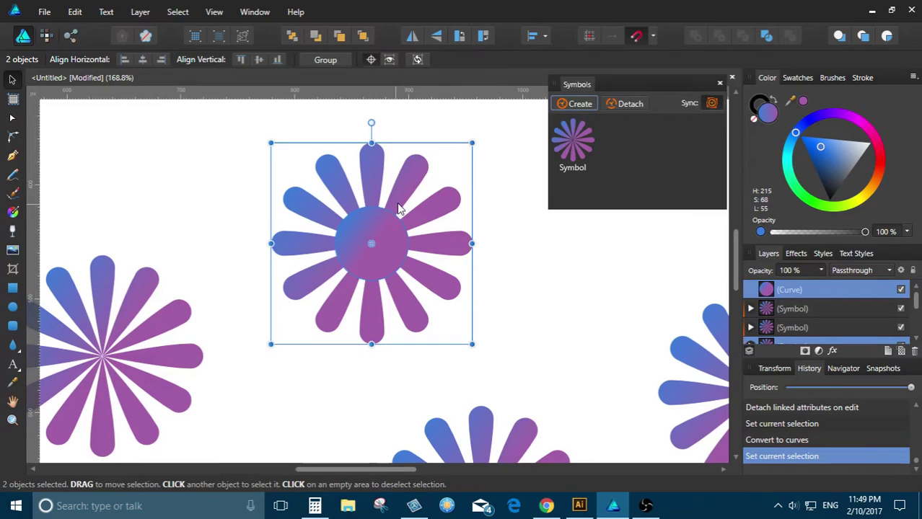
left_click(490, 195)
right_click(401, 186)
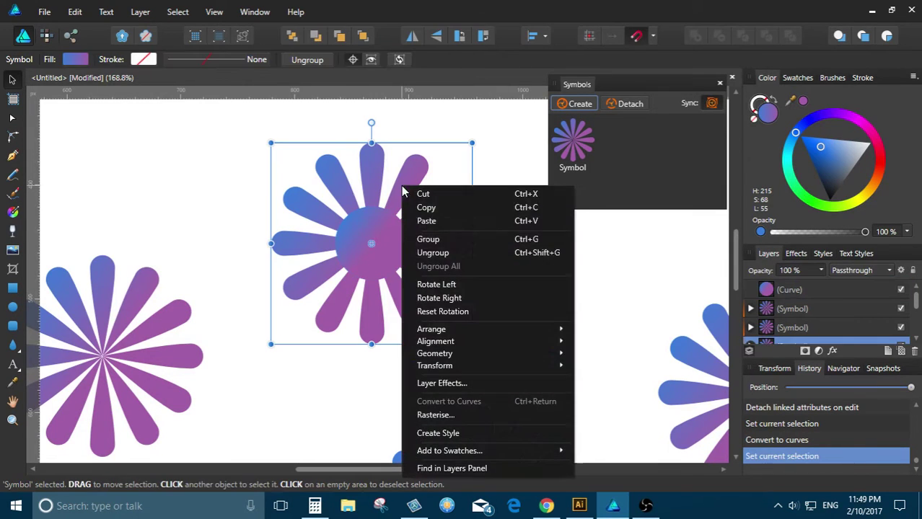
left_click(204, 248)
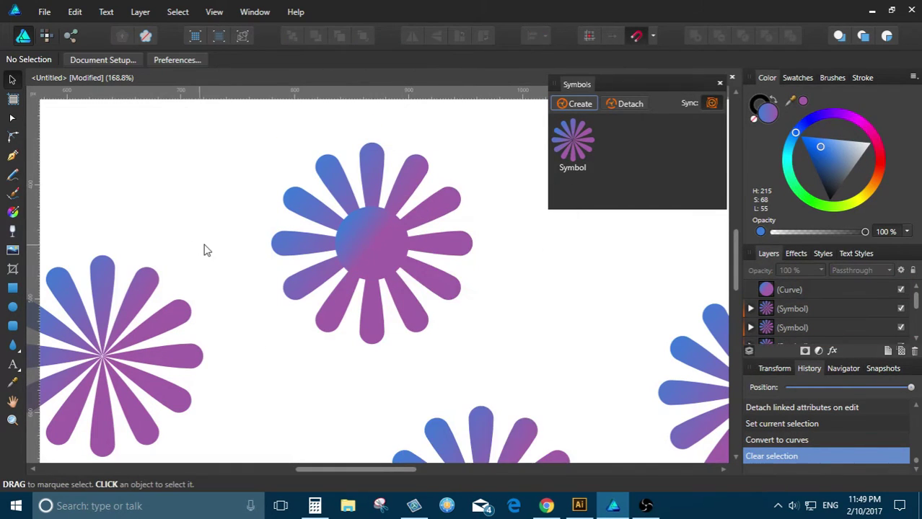
Save the flower and circle as a symbol with Create, then undo it
scroll(377, 261, "up", 3)
scroll(377, 258, "up", 1)
left_click(365, 230)
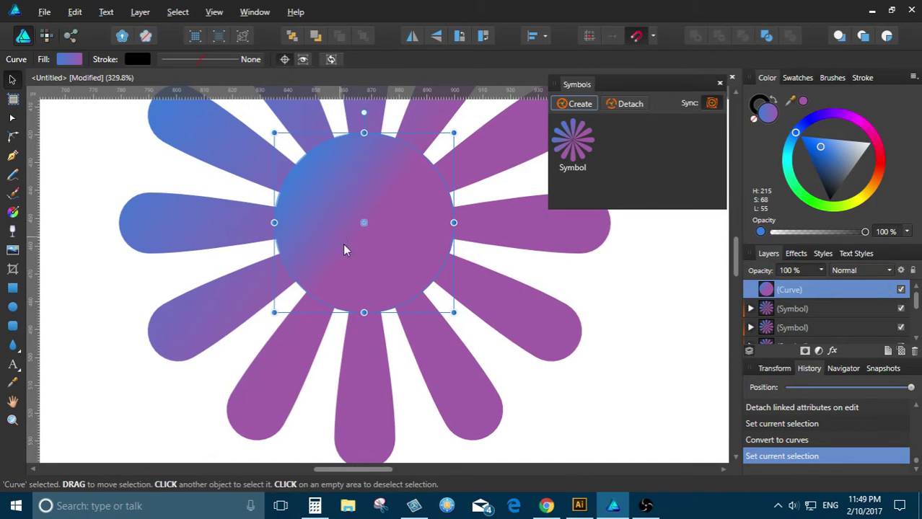
scroll(344, 246, "down", 3)
left_click_drag(176, 114, 581, 381)
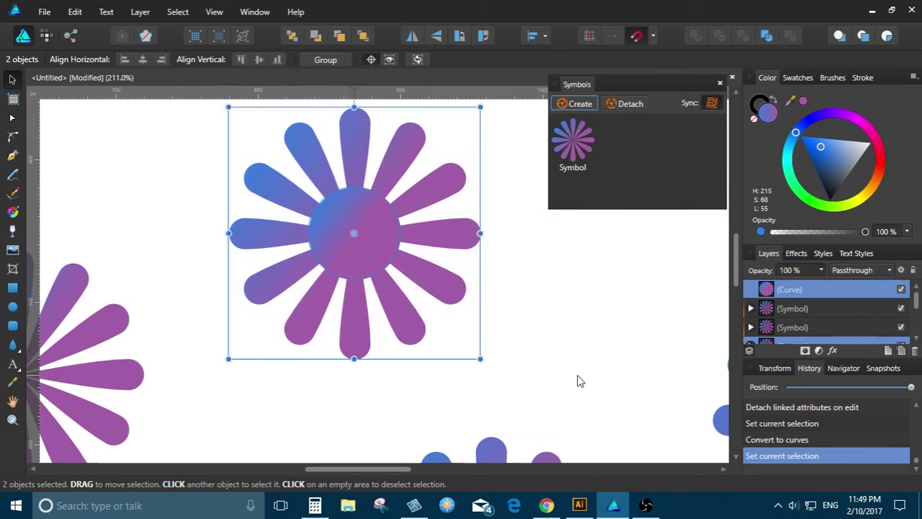
left_click(584, 103)
key("ctrl+z")
left_click(489, 308)
scroll(436, 273, "down", 2)
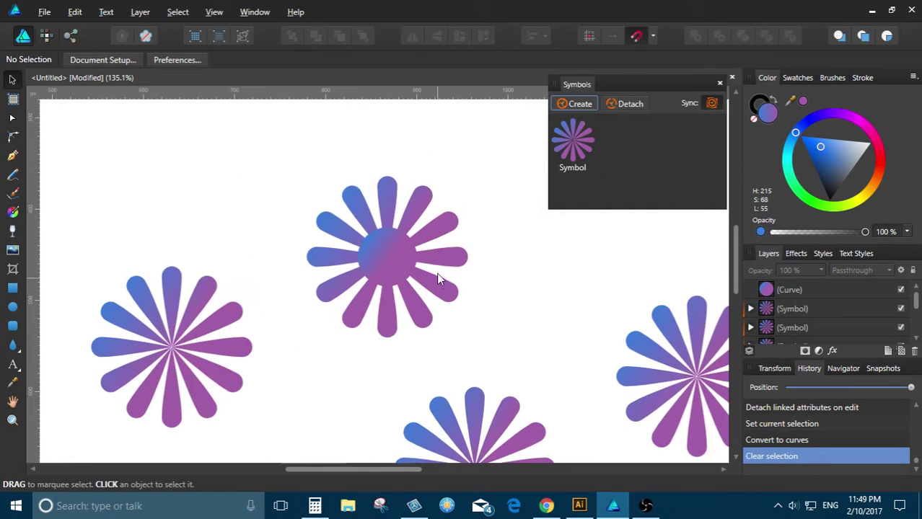
Move the centre circle off the flower, then undo the move
left_click(438, 261)
mouse_move(383, 240)
left_mouse_down()
mouse_move(204, 228)
mouse_move(319, 232)
mouse_move(382, 257)
left_mouse_up()
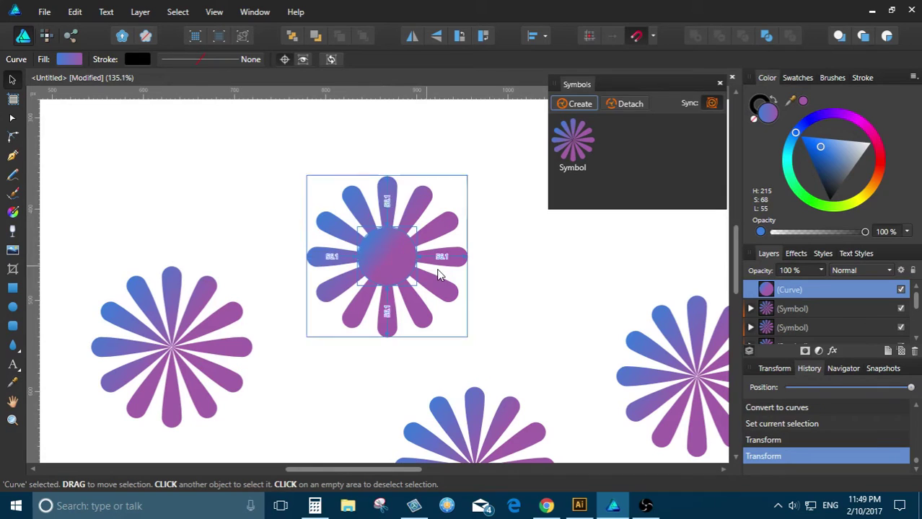
key("ctrl+z")
key("ctrl+z")
scroll(407, 261, "up", 2)
left_click(583, 315)
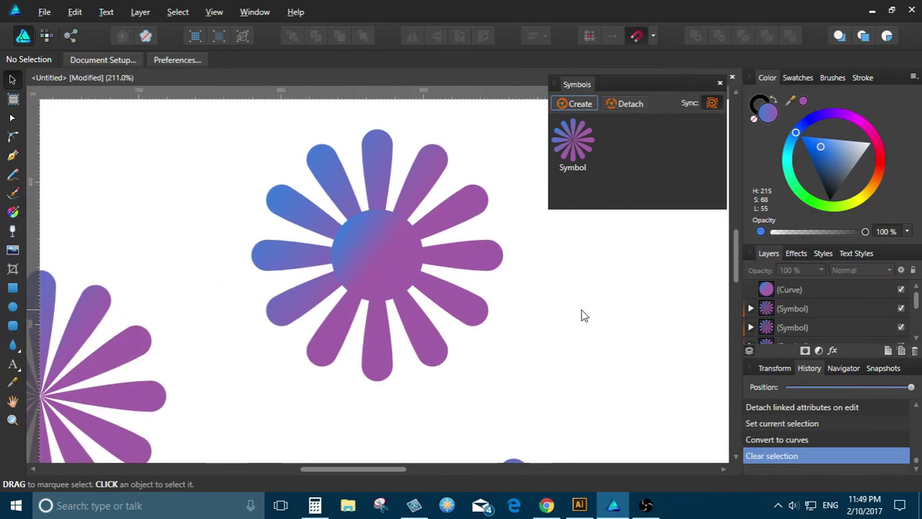
scroll(485, 291, "down", 4)
Scrub the History slider back through earlier edits and return
key("alt")
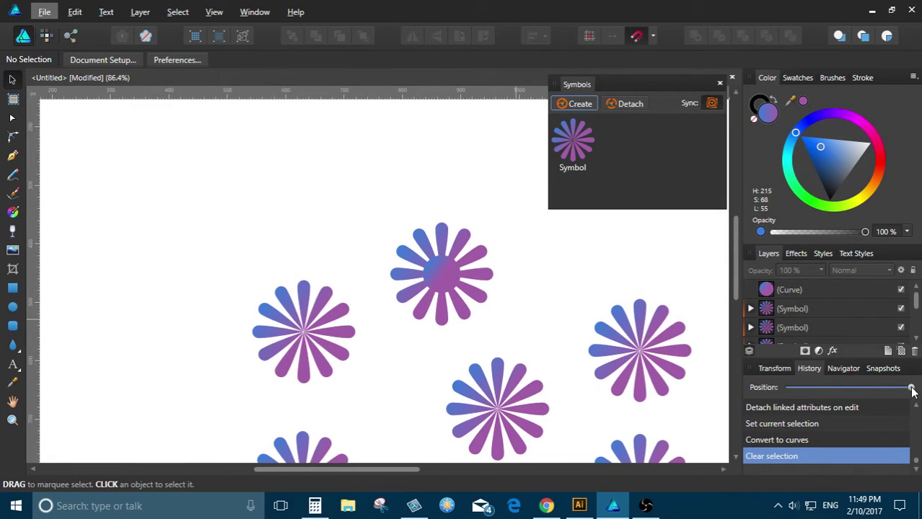
mouse_move(913, 390)
left_mouse_down()
mouse_move(869, 388)
mouse_move(900, 386)
mouse_move(919, 404)
left_mouse_up()
scroll(555, 310, "up", 2)
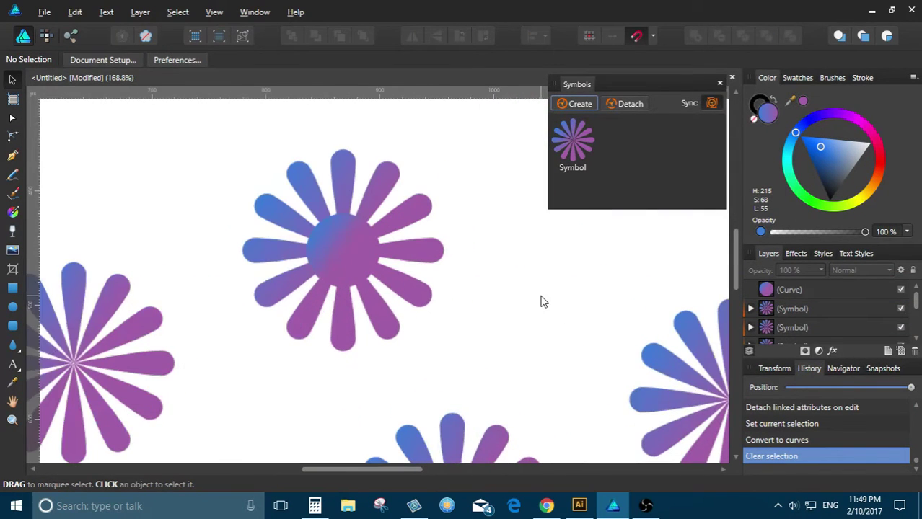
scroll(270, 181, "down", 2)
Select all seven flowers and detach them from the symbol
left_click(137, 261)
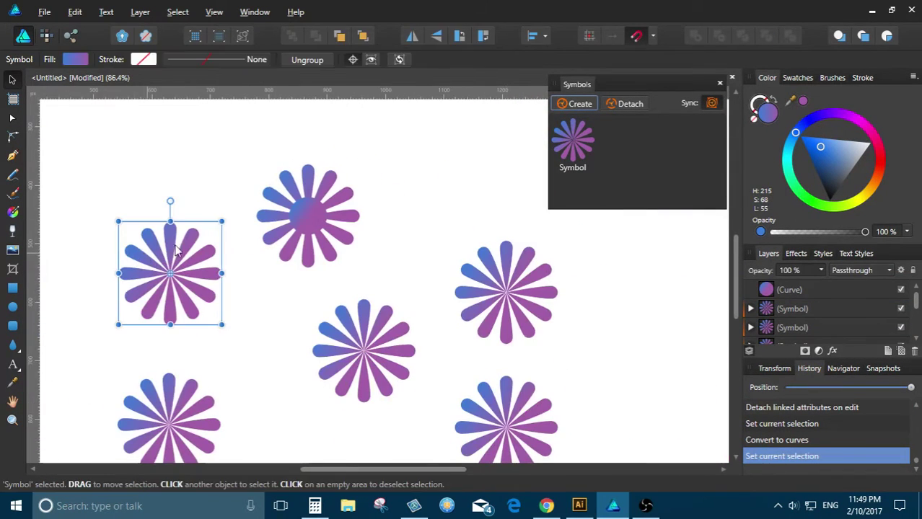
scroll(310, 240, "down", 2)
left_click_drag(160, 185, 401, 380)
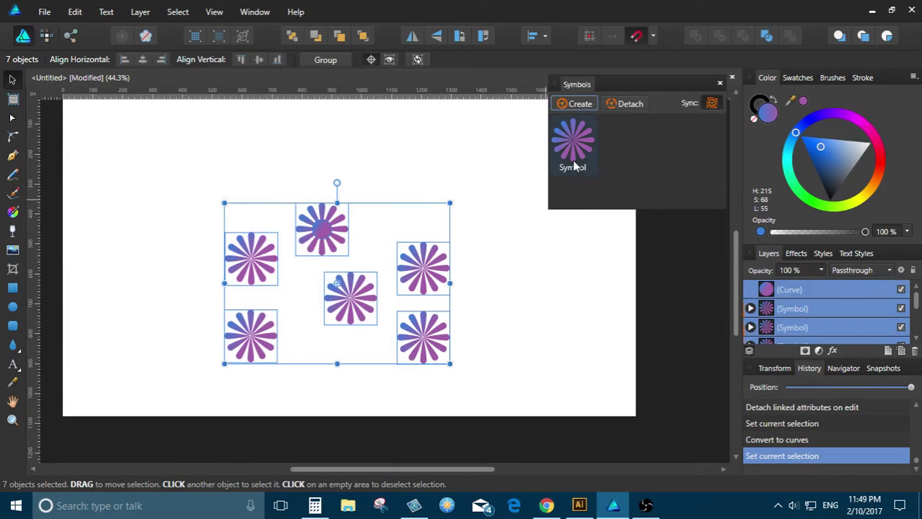
left_click(627, 104)
left_click(505, 216)
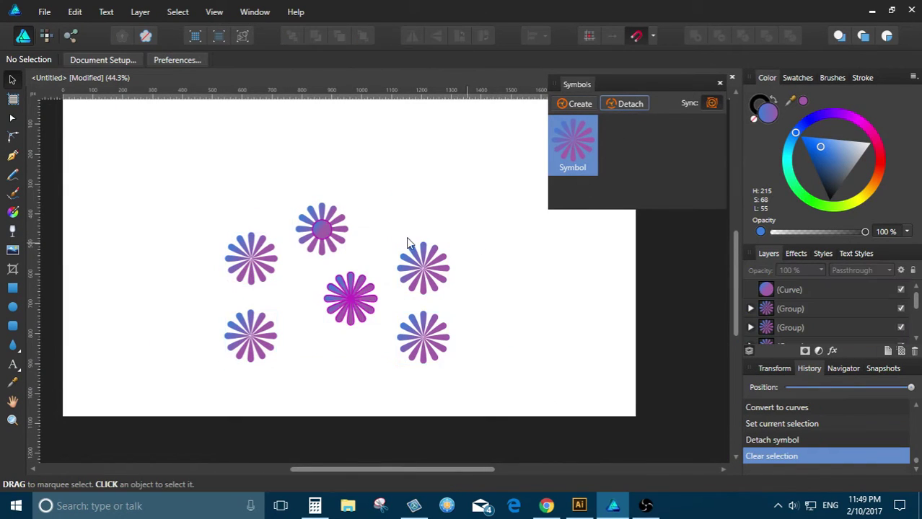
scroll(418, 247, "up", 2)
Ungroup everything inside the top flower with Ungroup All
left_click(339, 238)
left_click_drag(405, 177, 296, 275)
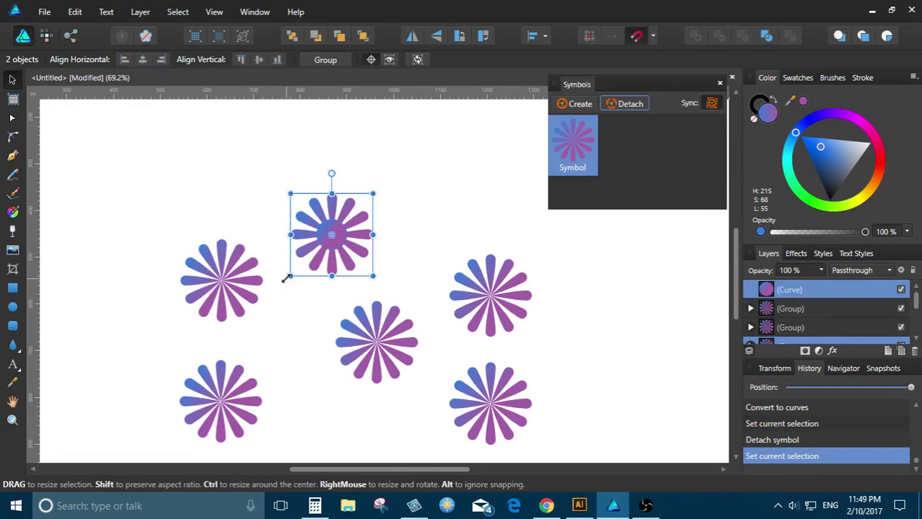
scroll(298, 267, "up", 2)
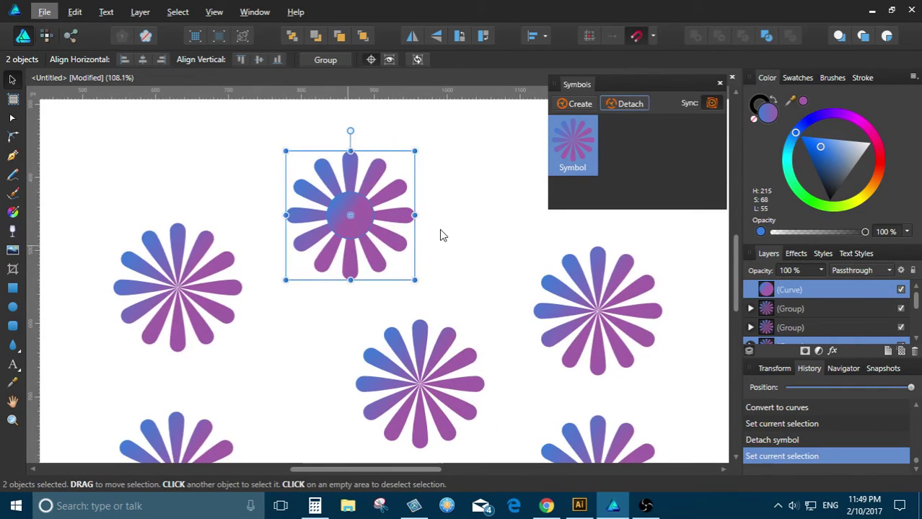
right_click(350, 214)
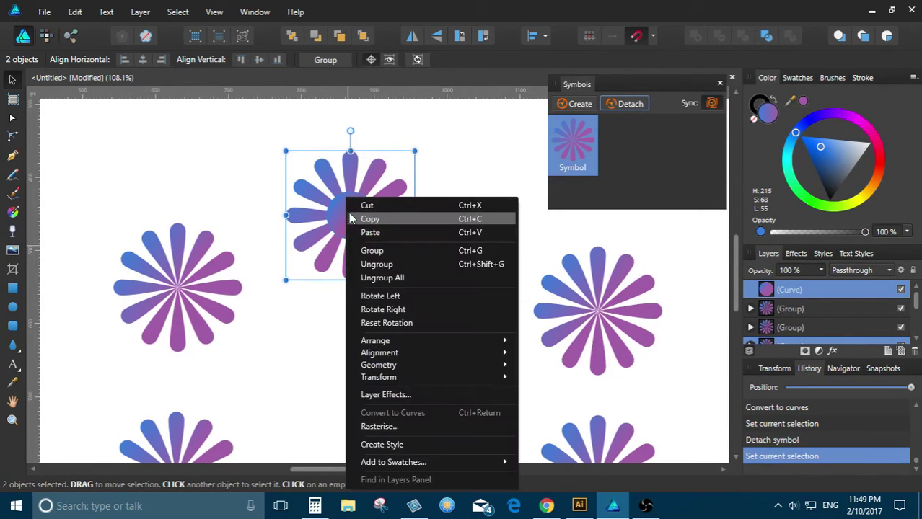
left_click(398, 279)
Union the flower with its centre circle and create a new symbol from it
left_click(445, 284)
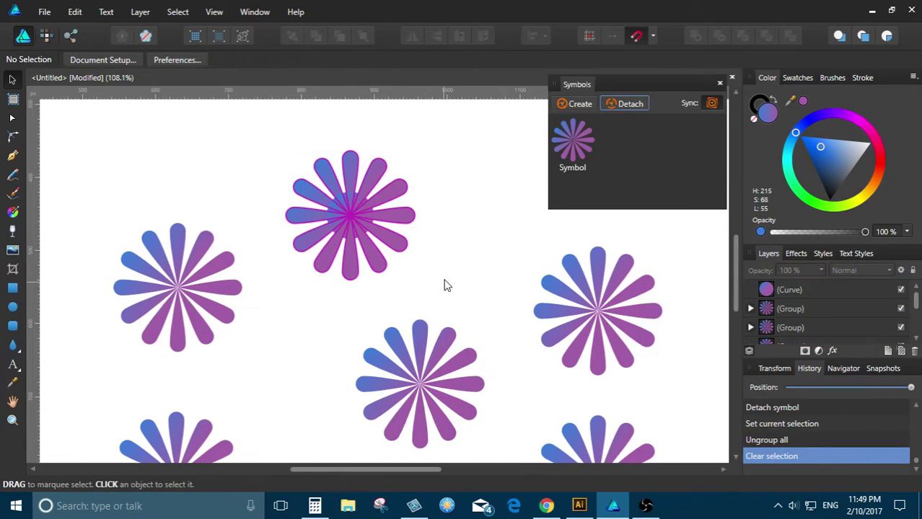
left_click_drag(443, 284, 258, 159)
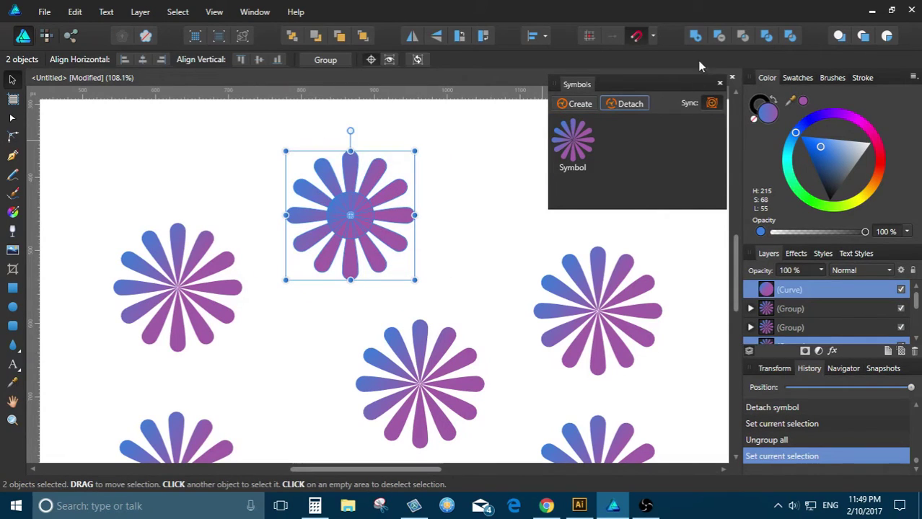
left_click(696, 38)
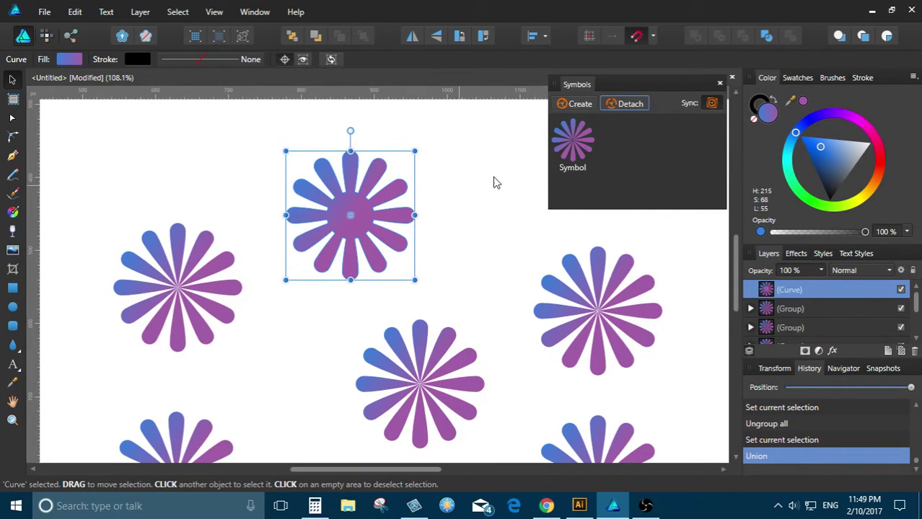
left_click(577, 104)
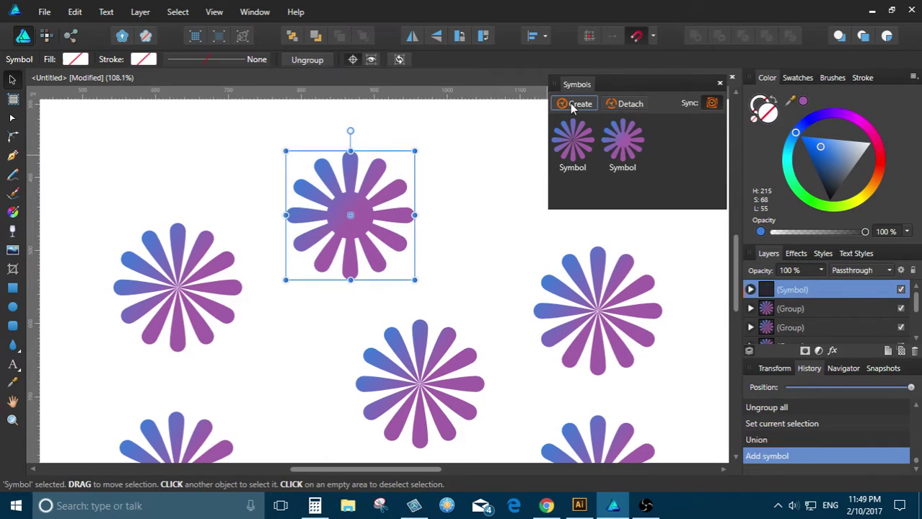
Delete all the old flowers from the canvas
left_click(449, 221)
scroll(318, 178, "down", 3)
left_click_drag(181, 200, 278, 363)
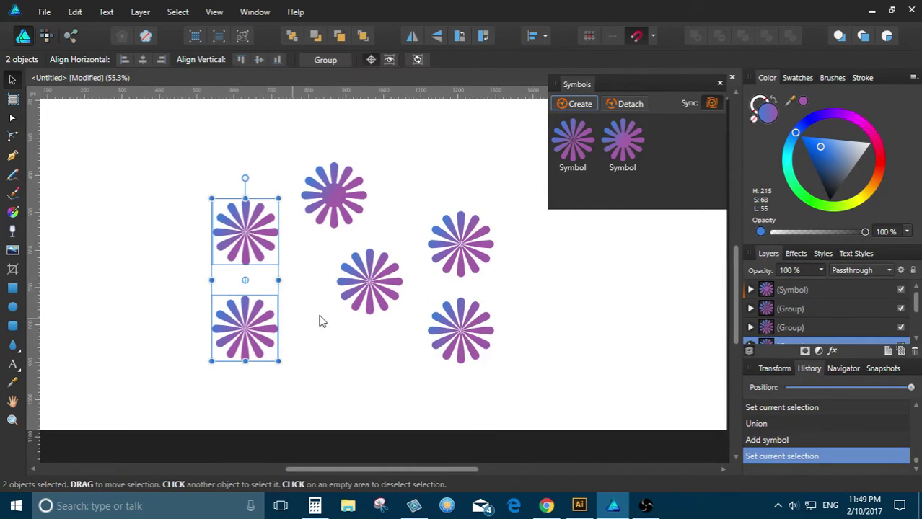
key("Delete")
left_click_drag(548, 211, 335, 364)
key("Delete")
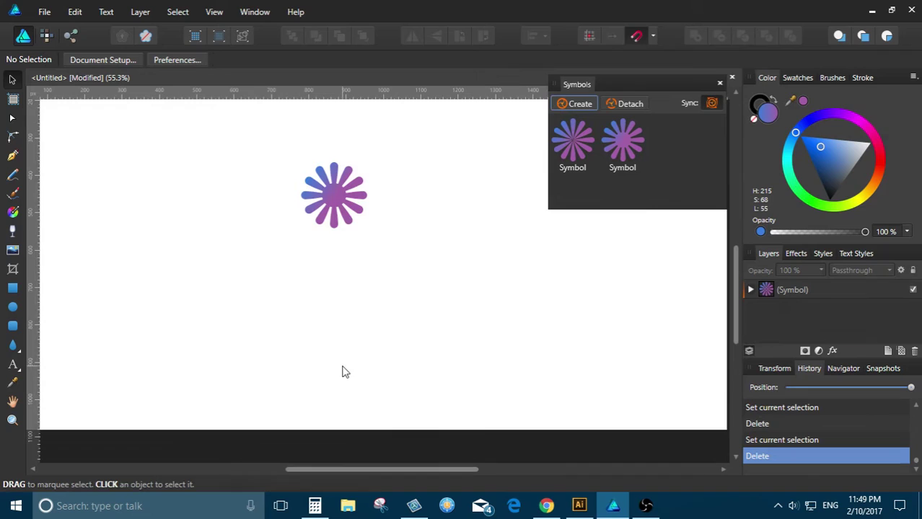
Alt-drag the new symbol into five copies and drag a linear fill across them
left_click(334, 195)
left_click_drag(334, 195, 353, 310)
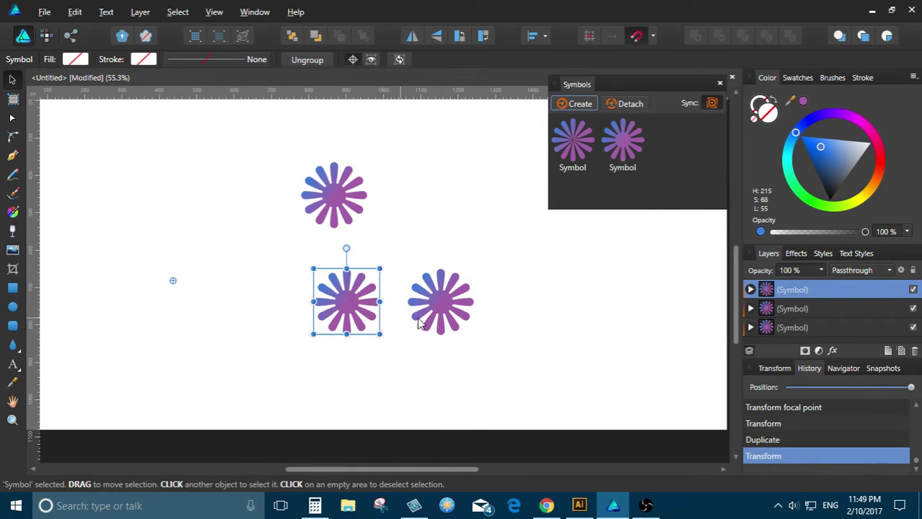
left_click(428, 317)
left_click_drag(428, 317, 368, 249)
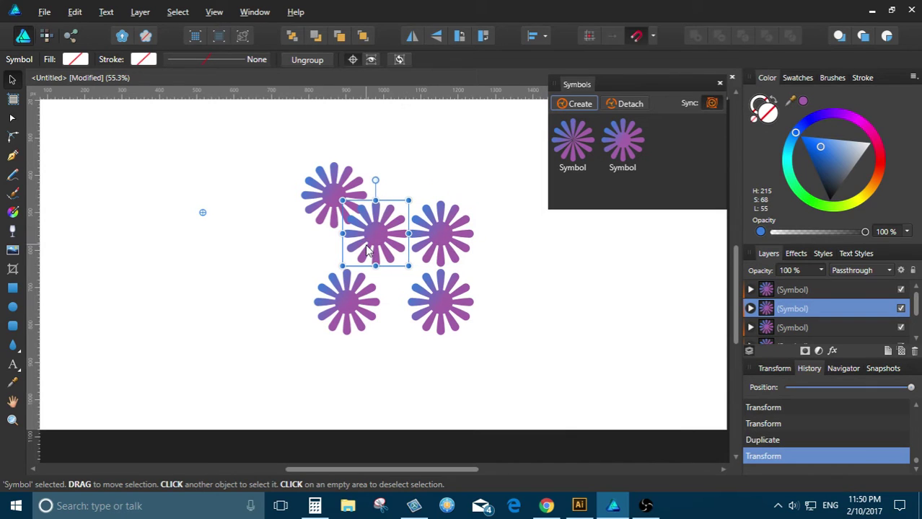
left_click(13, 212)
left_click_drag(313, 153, 335, 174)
Reposition the gradient handles so the fill runs horizontally
scroll(335, 175, "up", 3)
left_click_drag(293, 129, 292, 178)
left_click_drag(322, 212, 350, 211)
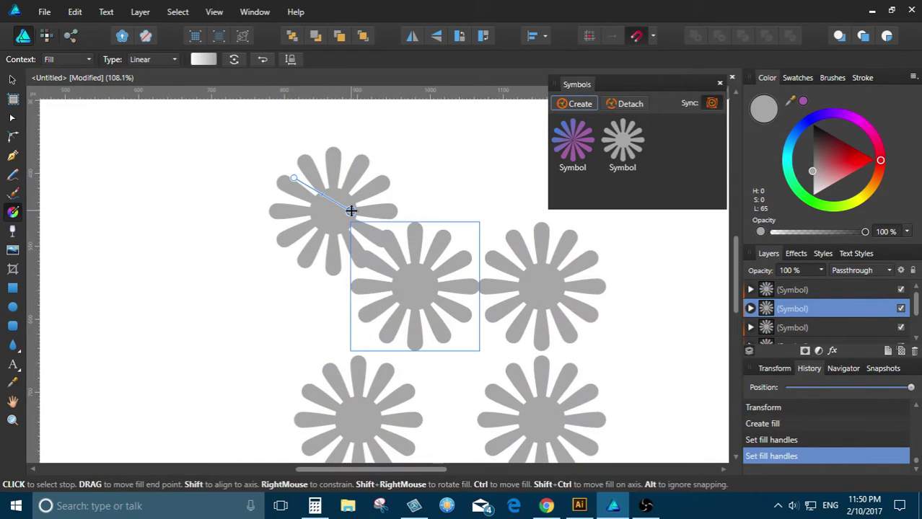
left_click_drag(293, 178, 247, 211)
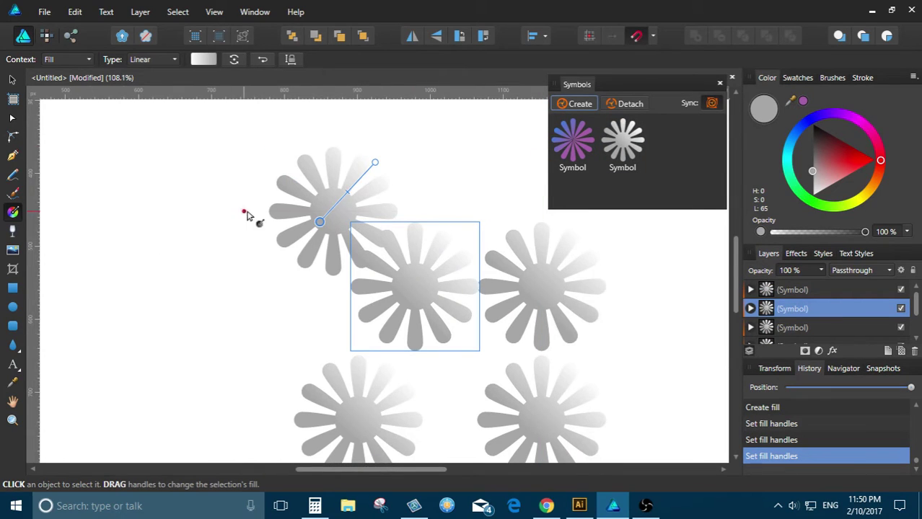
left_click(350, 210)
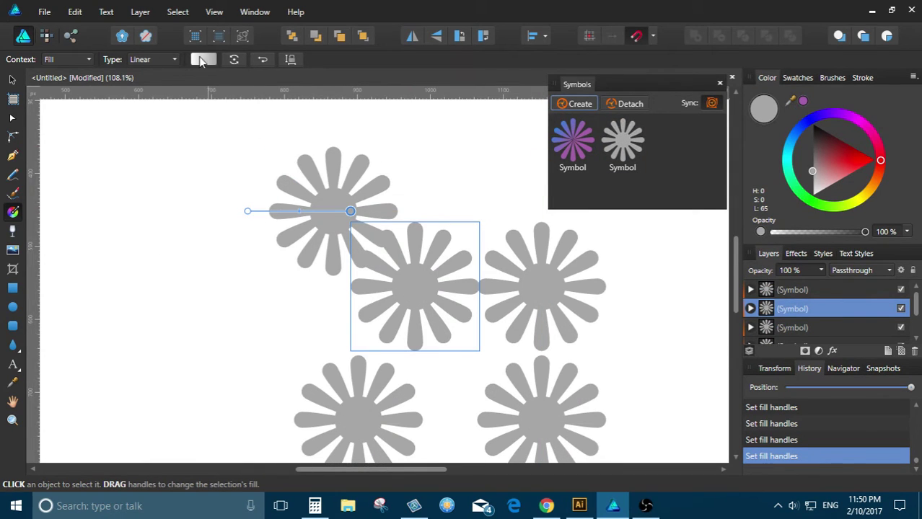
Set the gradient stops to red and a brownish orange
left_click(202, 60)
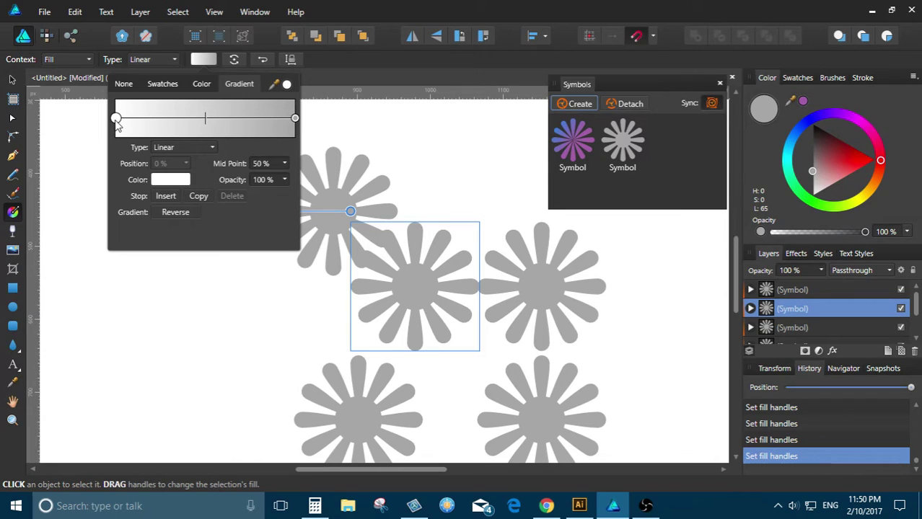
left_click(168, 179)
left_click_drag(190, 271, 203, 270)
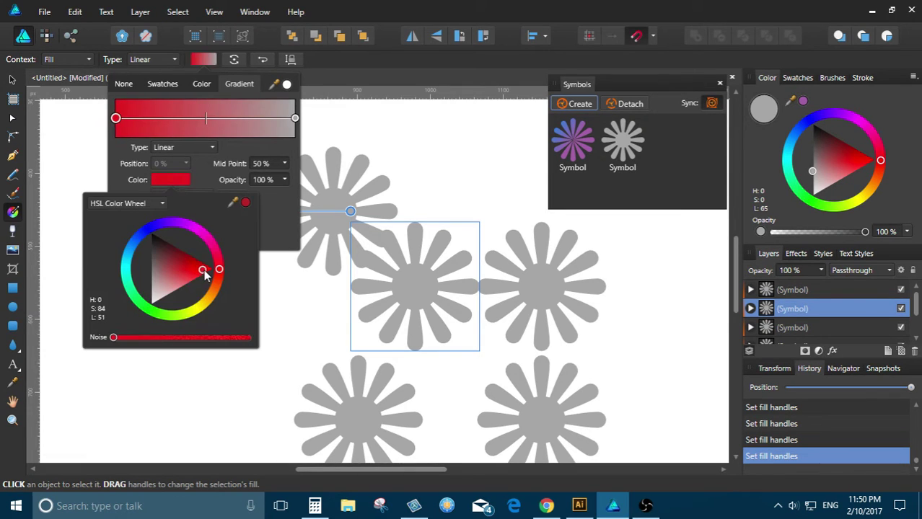
left_click(293, 119)
left_click(295, 119)
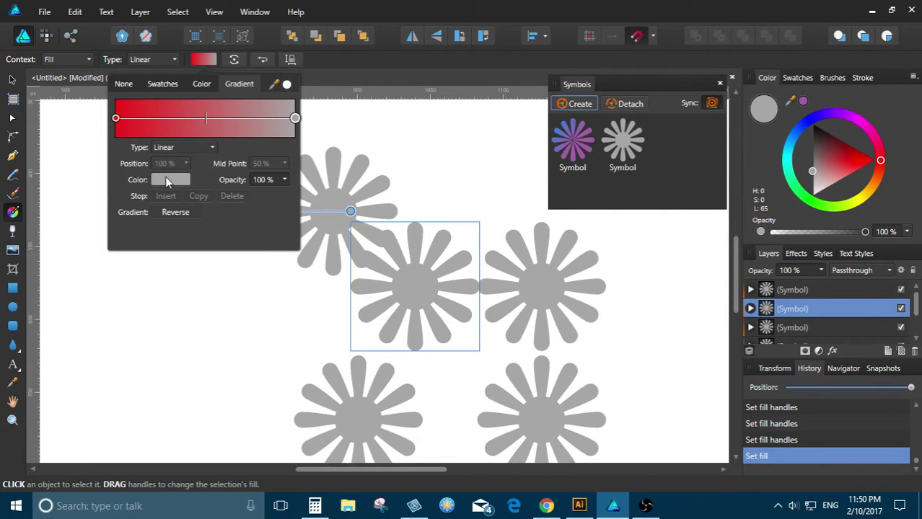
left_click(168, 180)
mouse_move(190, 284)
left_mouse_down()
mouse_move(204, 301)
mouse_move(216, 296)
mouse_move(221, 265)
mouse_move(199, 312)
mouse_move(209, 294)
left_mouse_up()
left_click(183, 273)
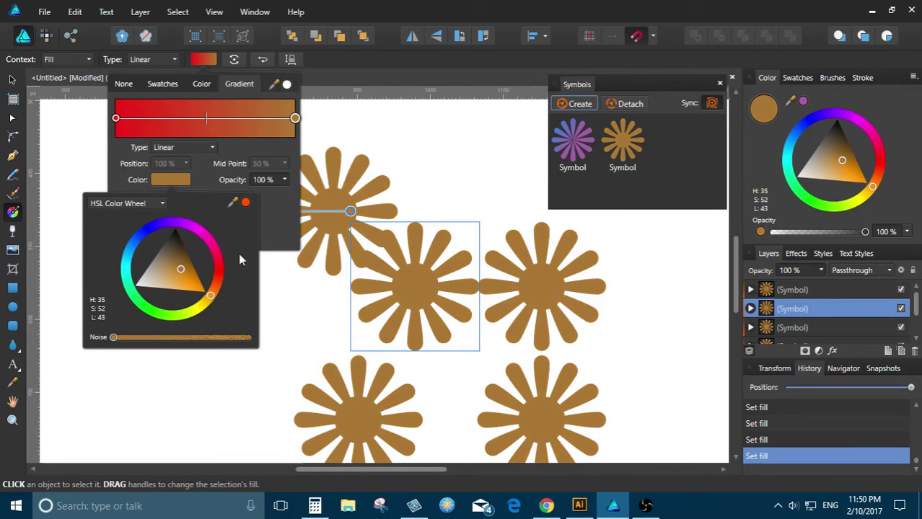
Redraw the red-to-brown gradient across the top-left flower
left_click_drag(331, 163, 329, 205)
left_click_drag(268, 153, 285, 168)
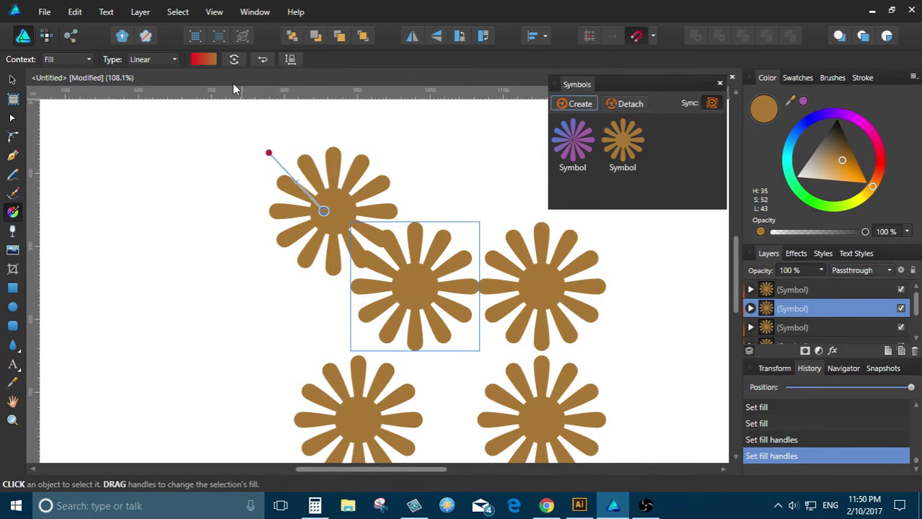
left_click(202, 60)
left_click_drag(381, 189, 333, 210)
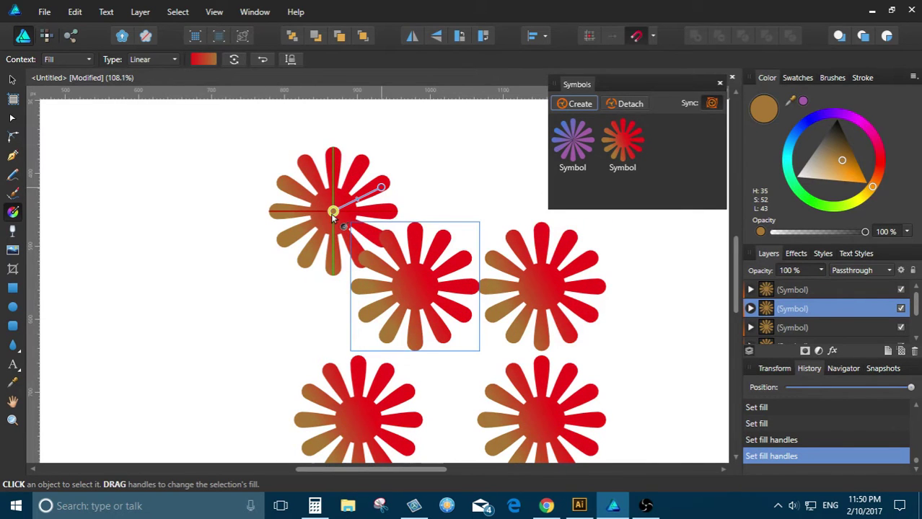
left_click(333, 211)
Change the gradient's start stop to magenta and its end stop to teal
left_click(203, 59)
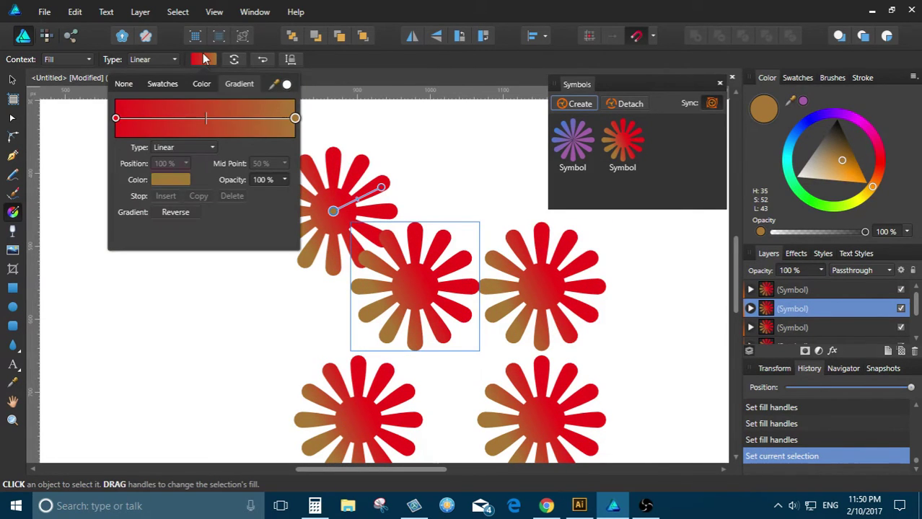
left_click(117, 119)
left_click(168, 180)
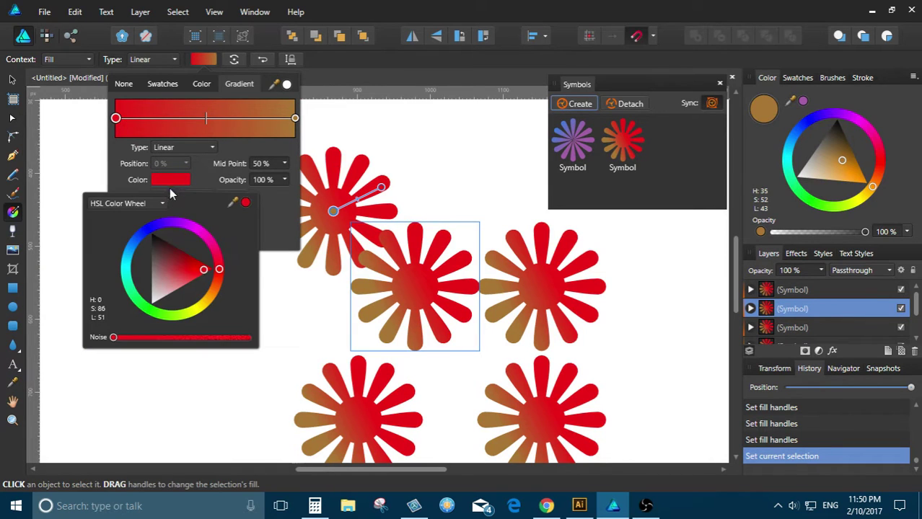
left_click_drag(136, 247, 204, 245)
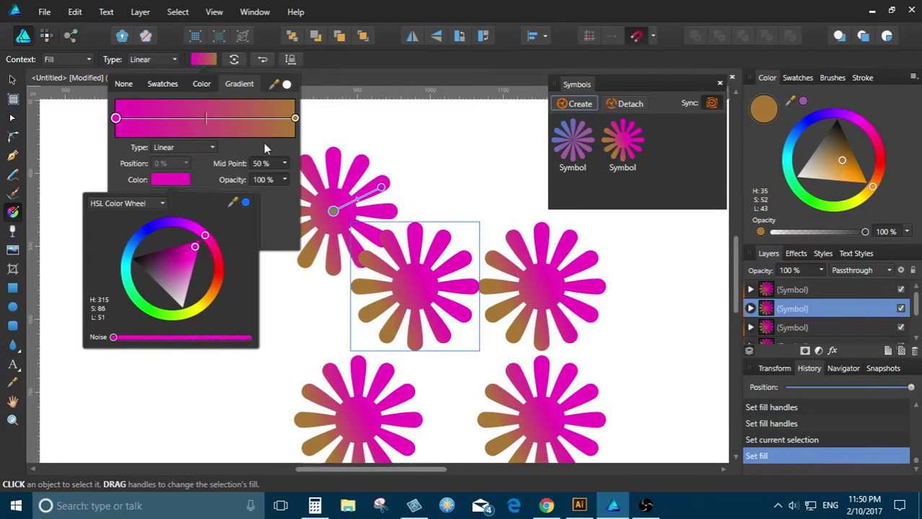
left_click(297, 119)
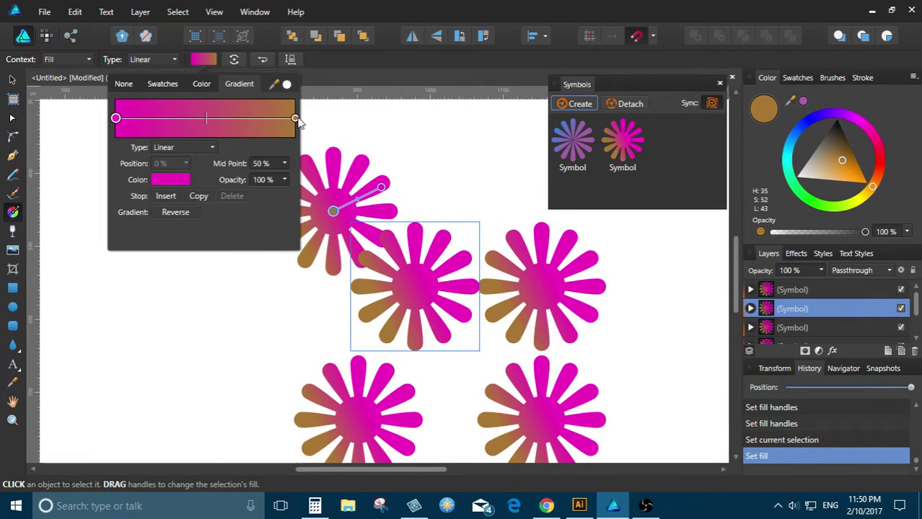
left_click(170, 180)
left_click_drag(168, 225, 127, 267)
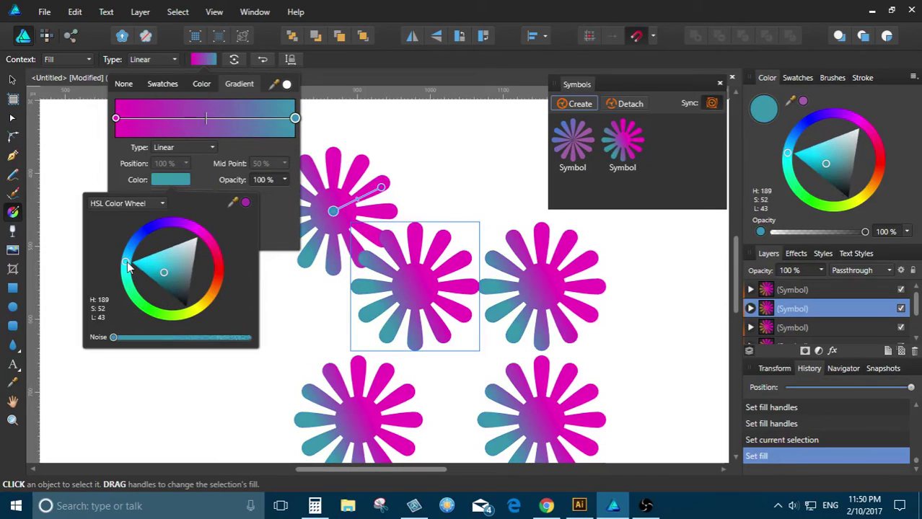
left_click(290, 335)
Redraw the magenta-to-teal gradient on the top flower, then switch to the YouTube dashboard
left_click_drag(340, 192, 358, 171)
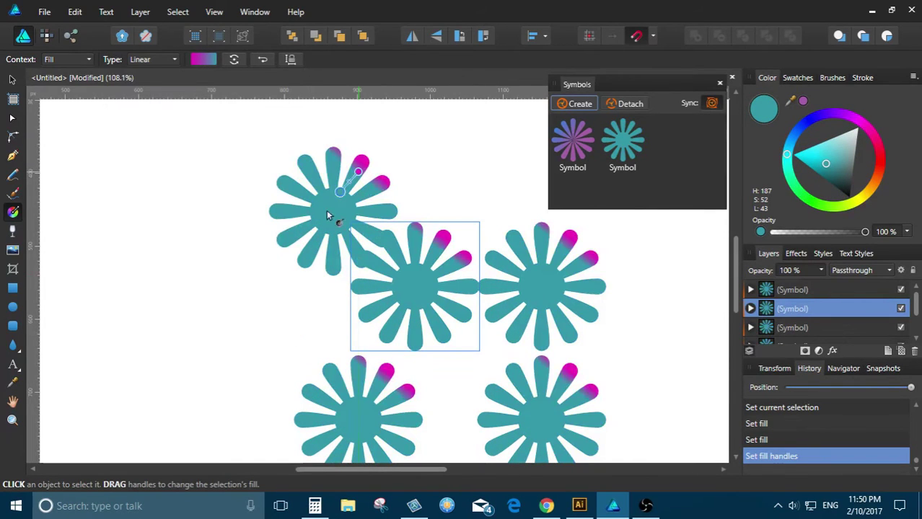
left_click_drag(329, 212, 315, 232)
scroll(224, 237, "down", 3)
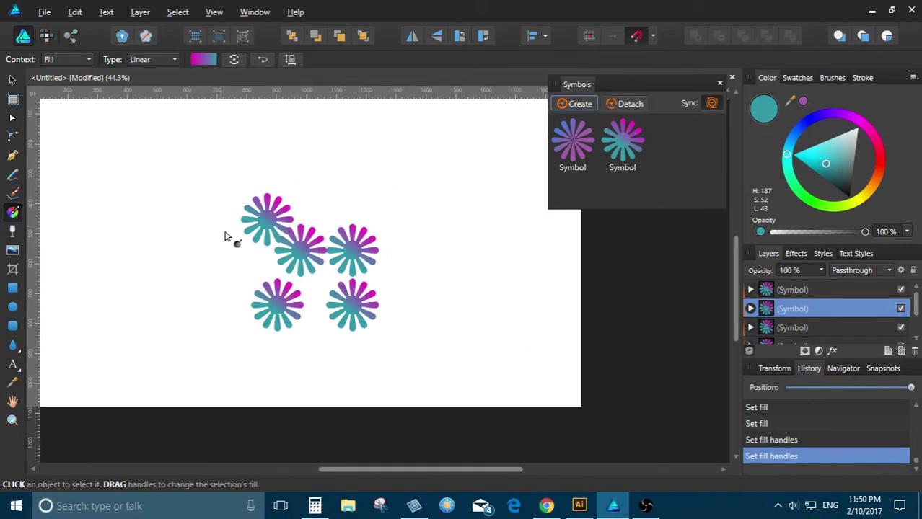
key("alt+Tab")
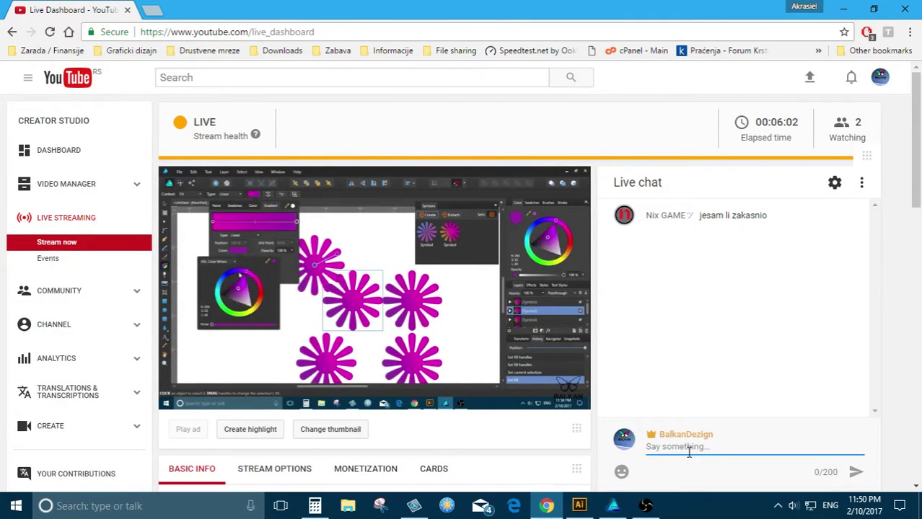
Send 'ne naravno, malo se igram sa novim softverom' in Live chat, then return to Affinity
type("ne na")
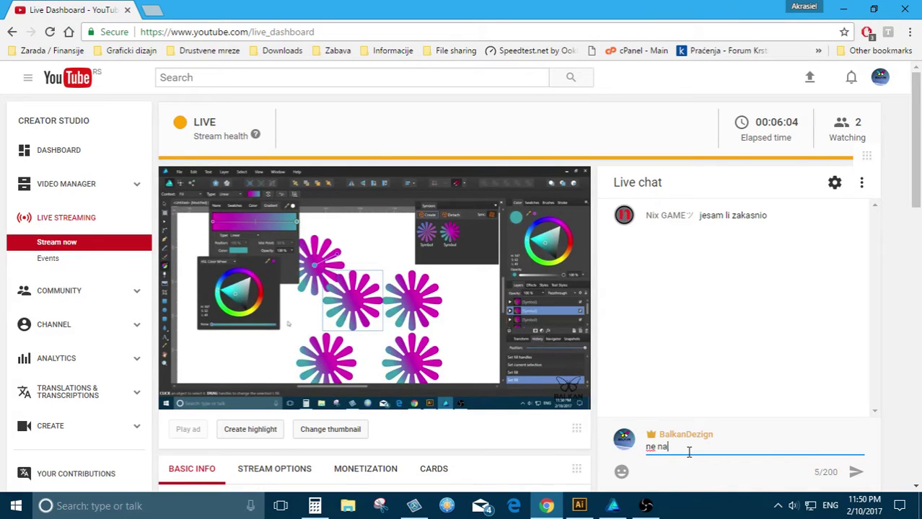
type("ravno, malo ")
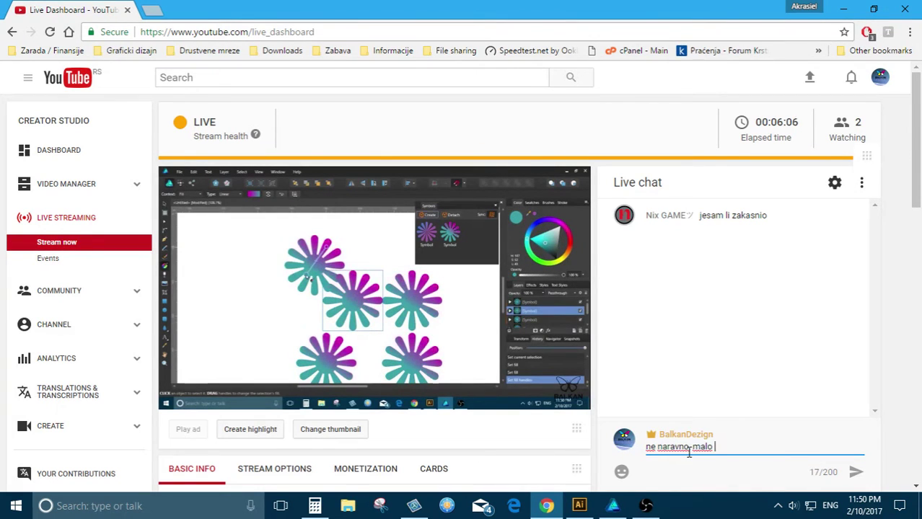
type("se igram sa ")
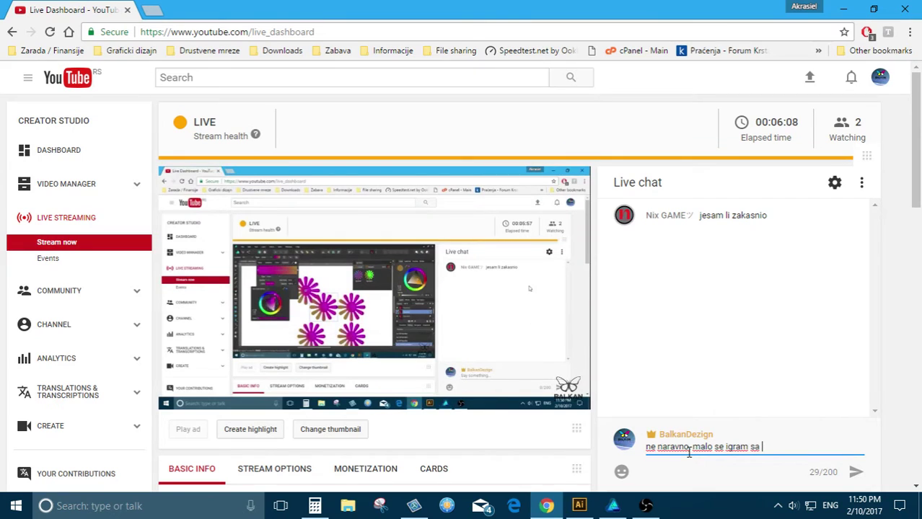
type("novim so")
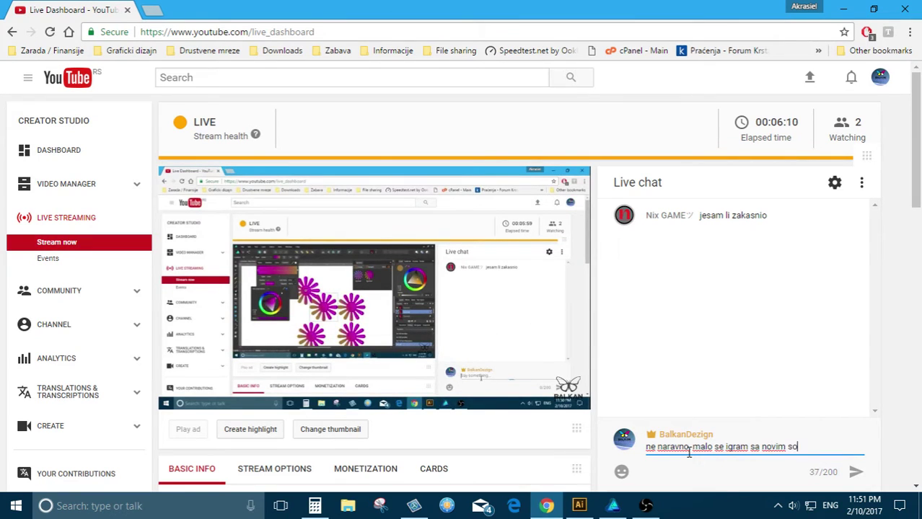
type("ftverom")
key("Return")
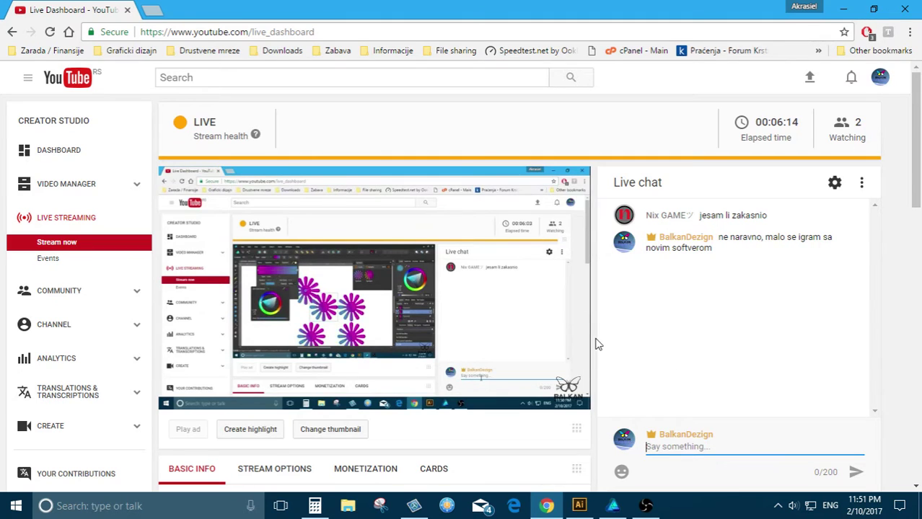
key("alt+Tab")
scroll(350, 261, "up", 3)
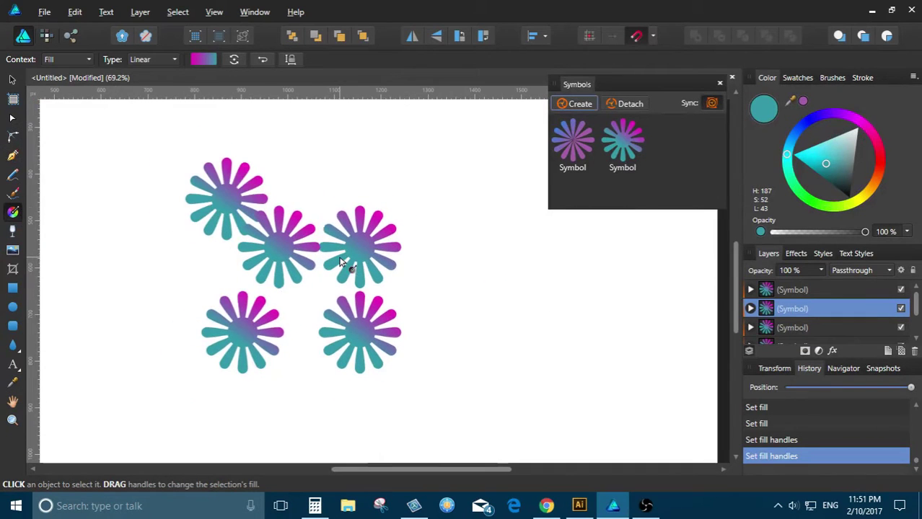
Close the Symbols panel and show the Assets panel from View > Studio
left_click(163, 227)
scroll(166, 224, "up", 3)
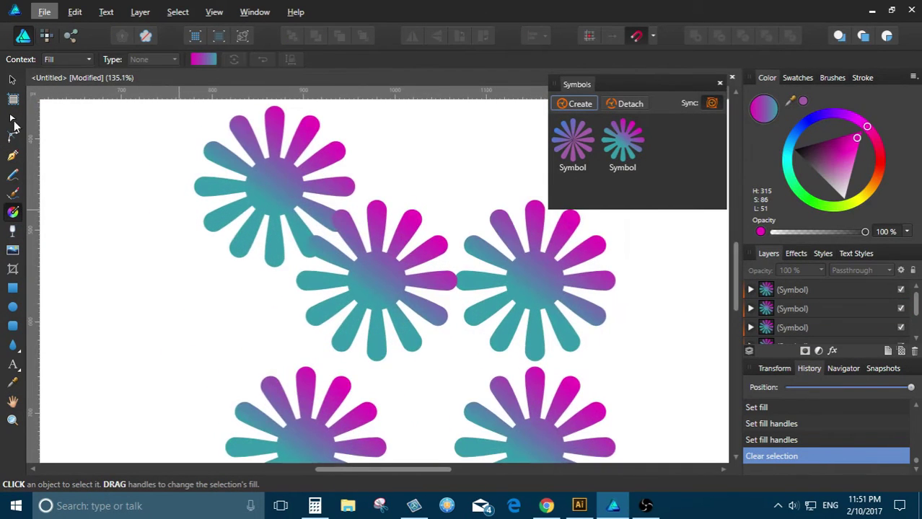
left_click(11, 78)
left_click(719, 83)
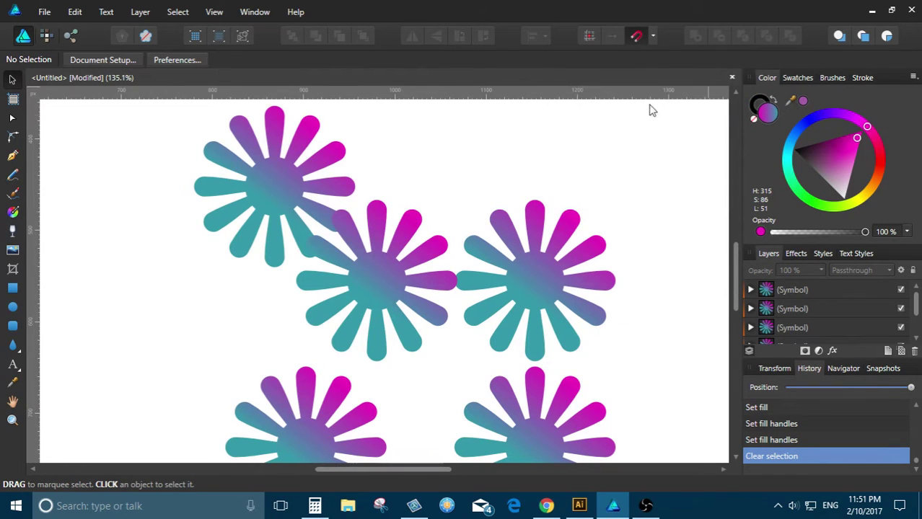
left_click(213, 12)
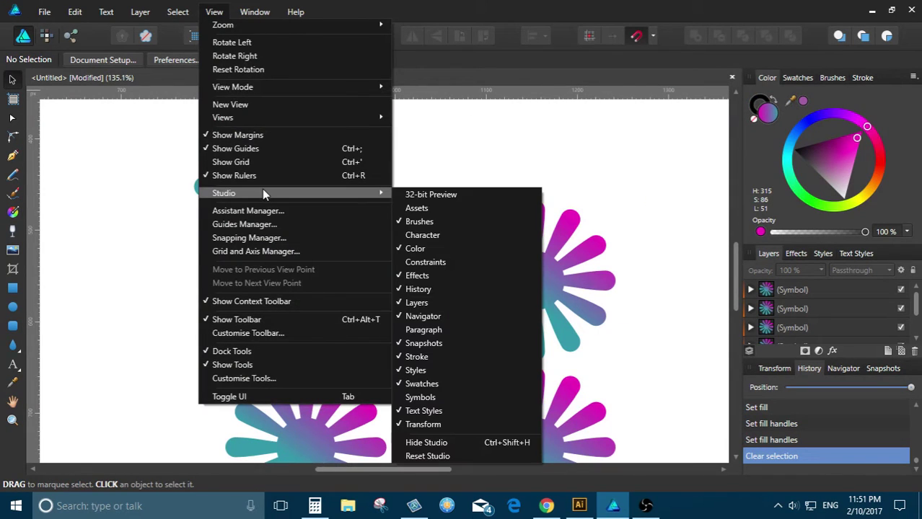
left_click(428, 211)
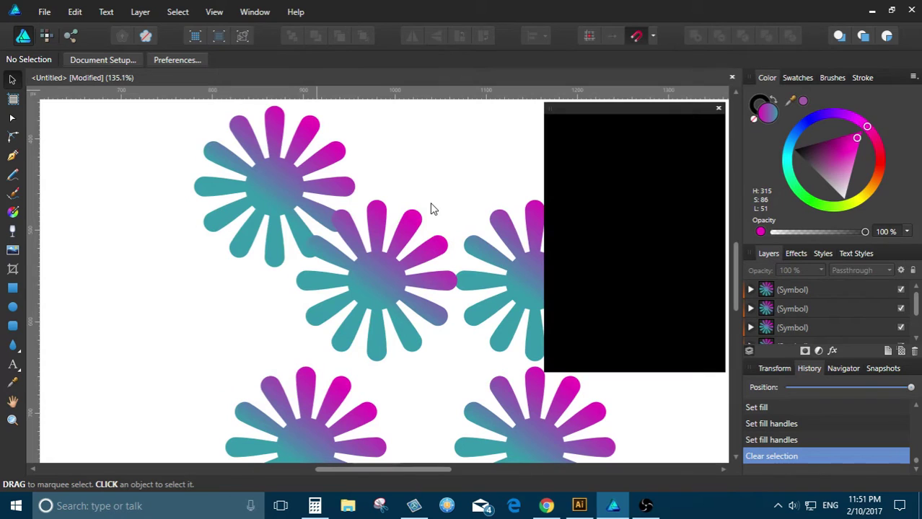
Delete the five flowers and pick Grade UI - Basic Elements in Assets
key("ctrl+0")
left_click_drag(248, 217, 457, 387)
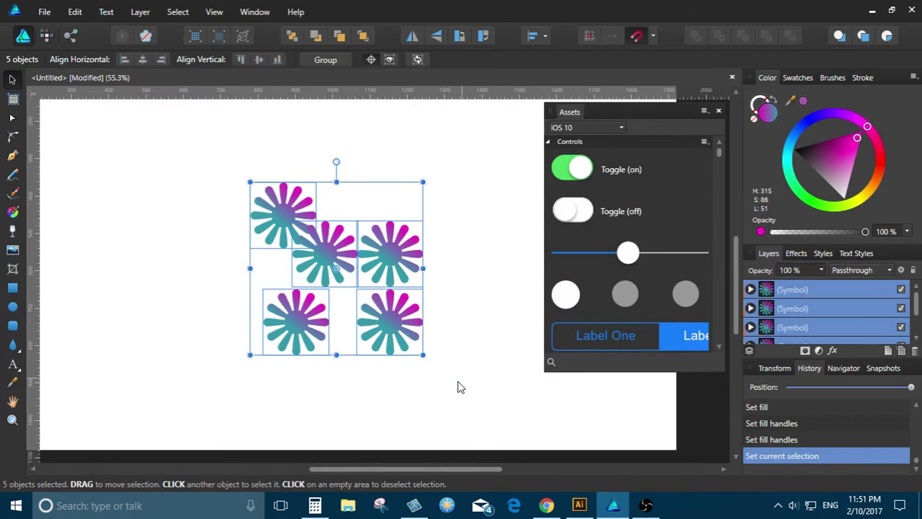
key("Delete")
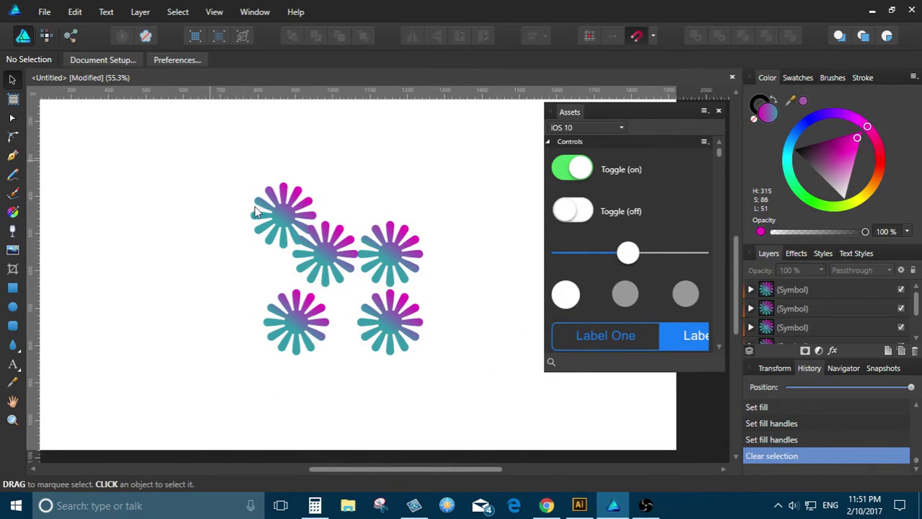
left_click(593, 128)
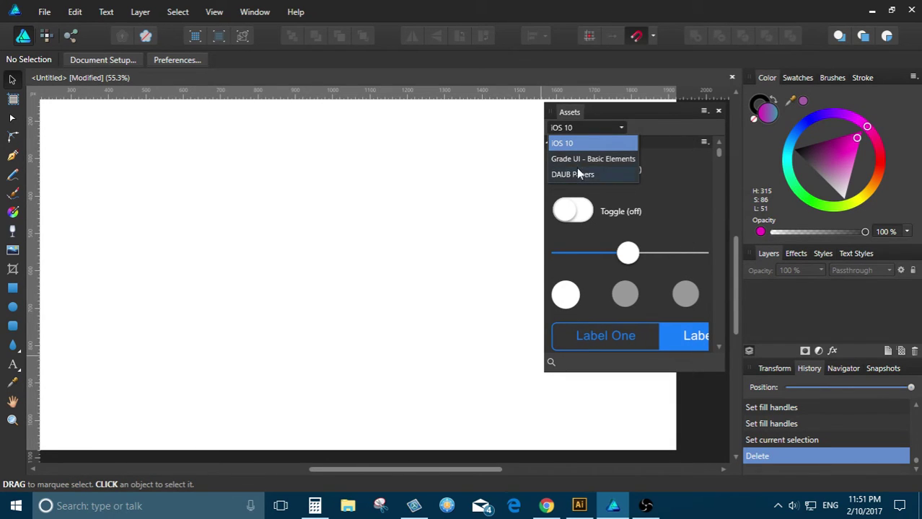
key("Escape")
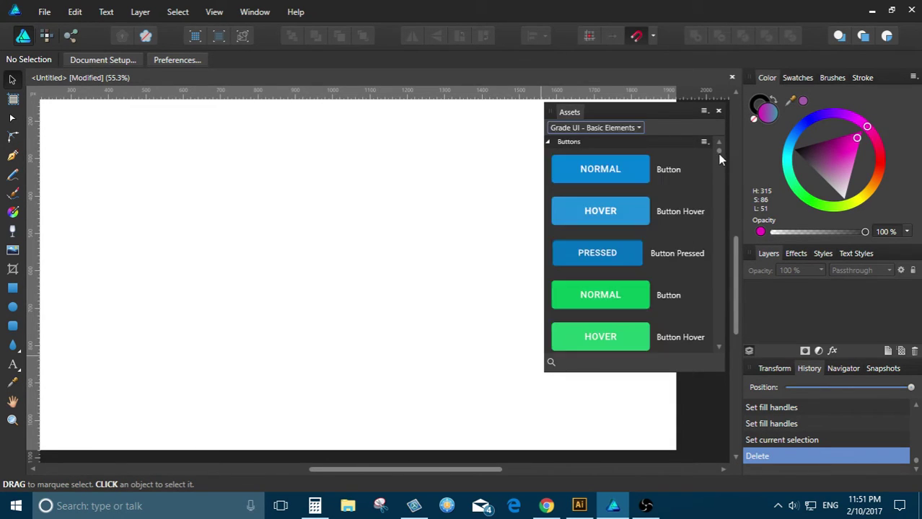
Place the Switch Text Vertical control from Assets onto the canvas and deselect it
left_click_drag(719, 153, 722, 225)
left_click_drag(558, 187, 188, 230)
scroll(208, 263, "up", 3)
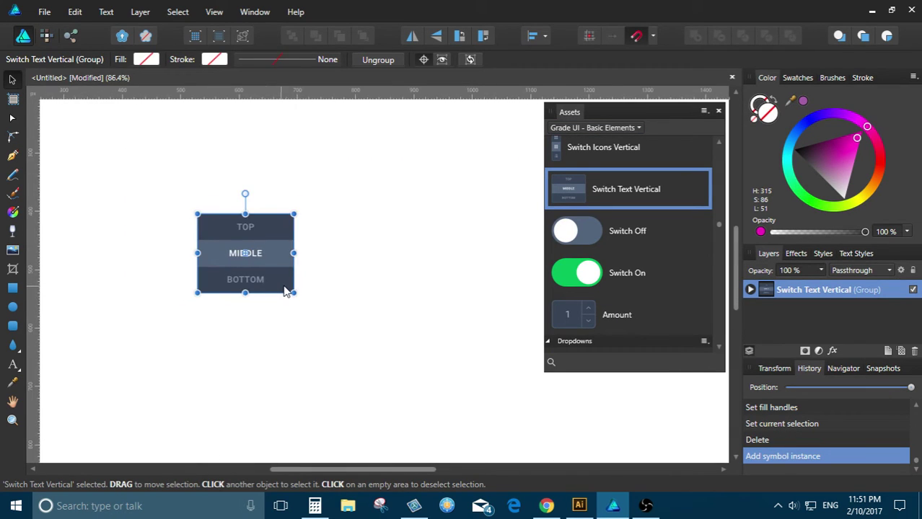
left_click(305, 243)
key("ctrl+z")
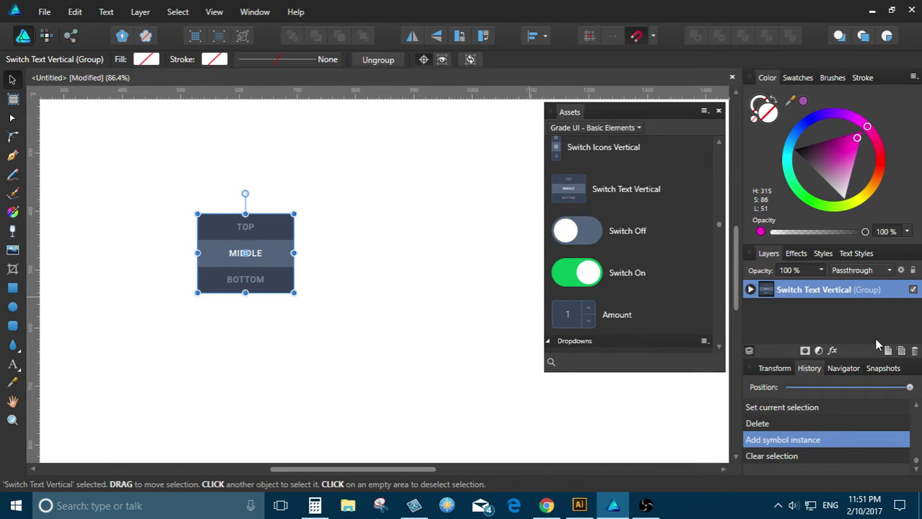
Scrub the History slider, then switch to the YouTube Live Dashboard
left_click_drag(911, 389, 919, 408)
scroll(577, 253, "up", 3)
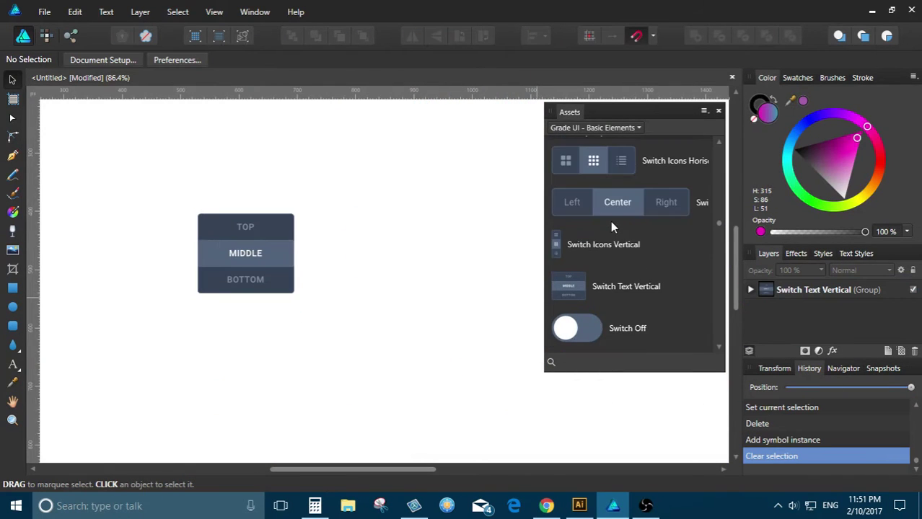
scroll(584, 226, "down", 5)
key("alt+Tab")
Send 'je li mi radio audio je li me cujete?' in the live chat, then switch back to Affinity Designer
scroll(714, 356, "down", 4)
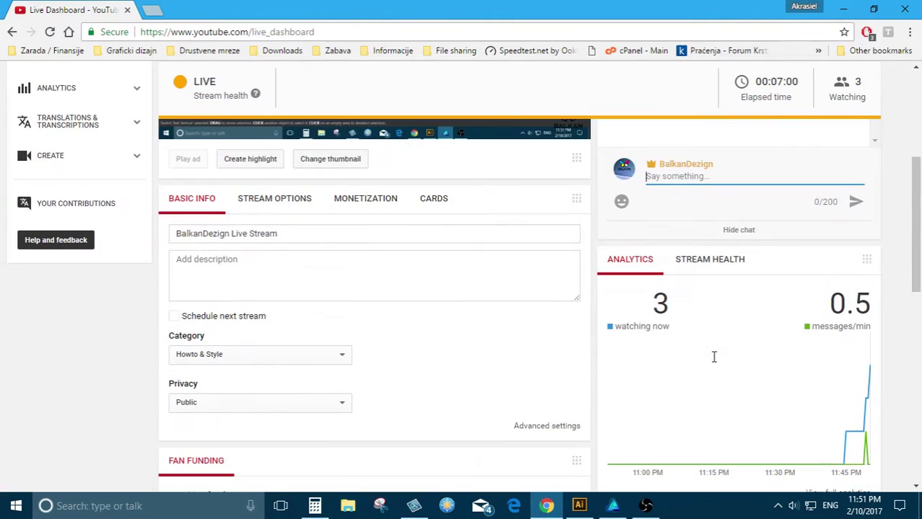
scroll(495, 323, "up", 4)
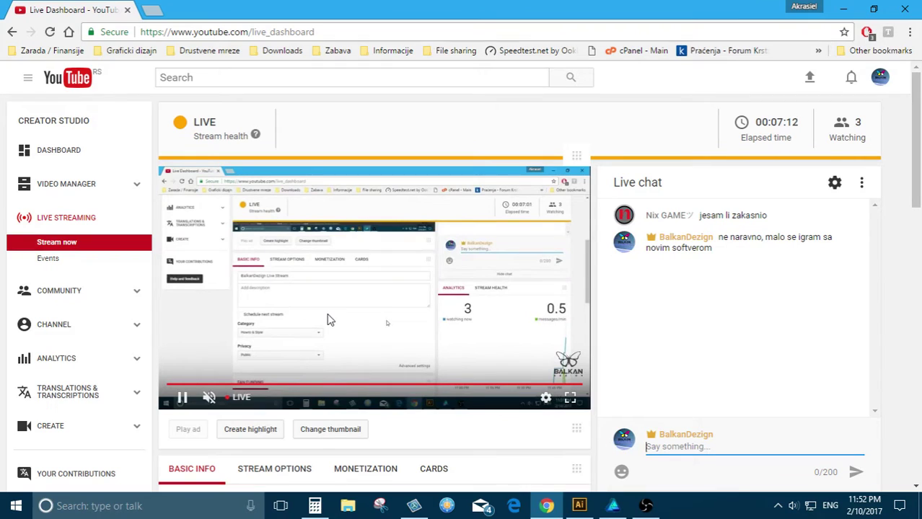
type("je li mi")
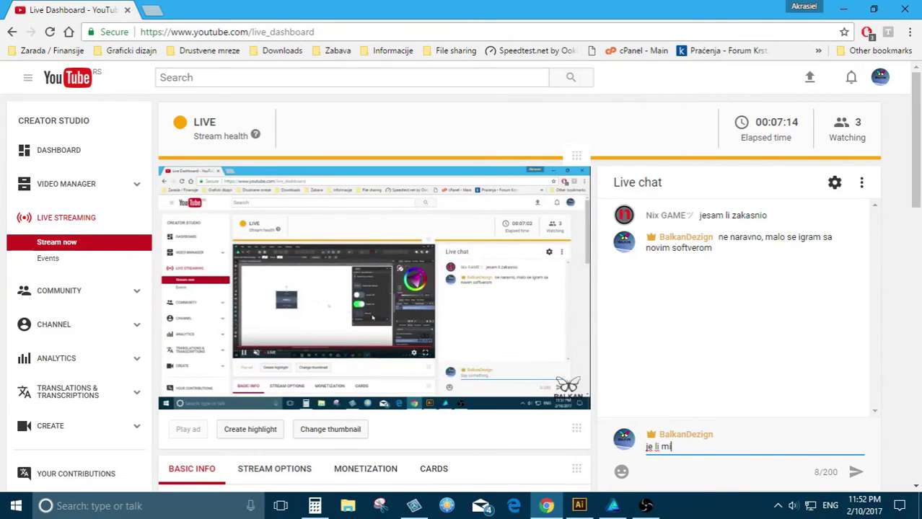
type(" radio audio")
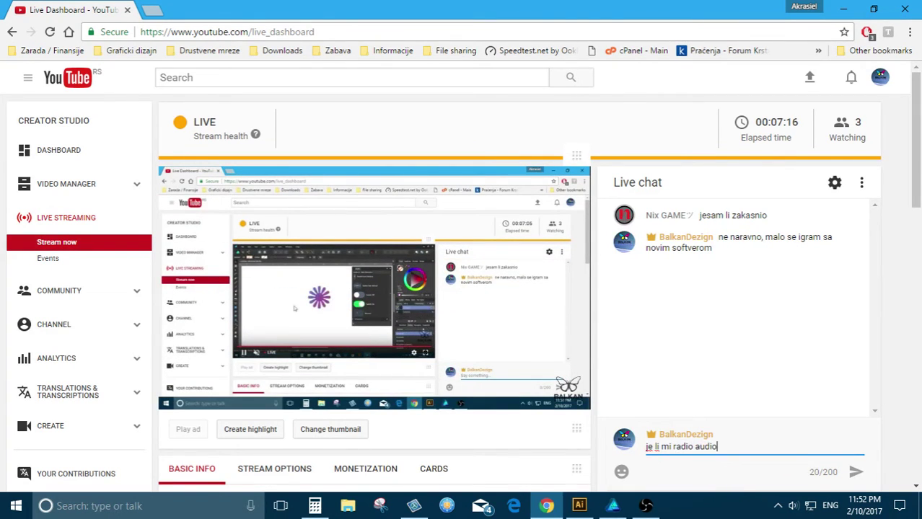
type(" je li me ")
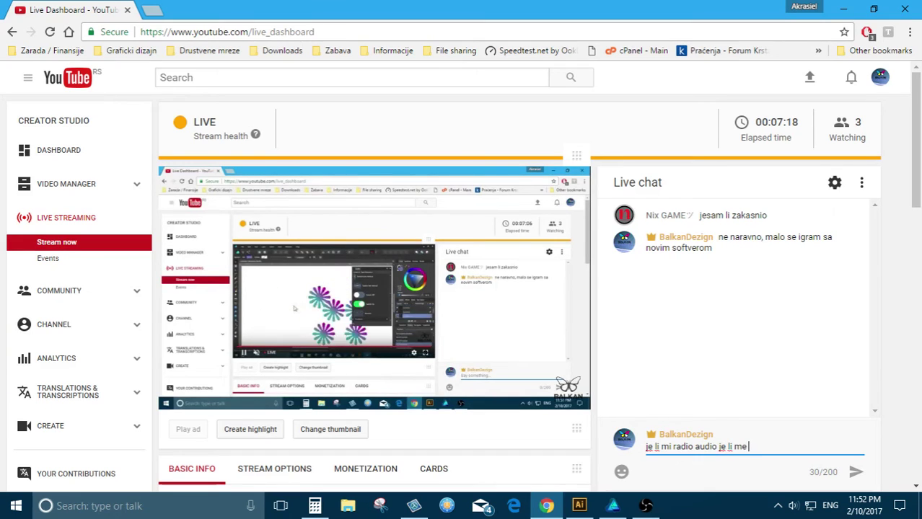
type("cujete?")
key("Return")
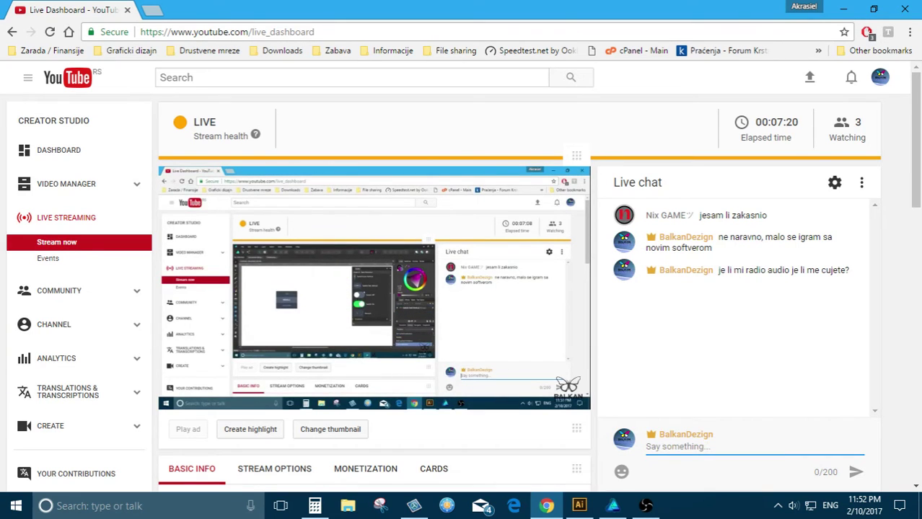
key("alt+Tab")
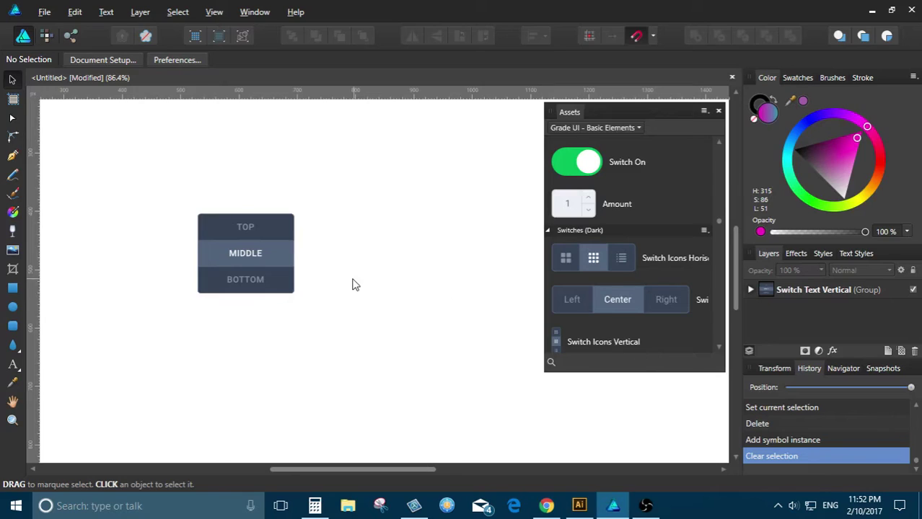
Switch the Assets panel category to iOS 10
scroll(307, 274, "up", 3)
scroll(587, 202, "up", 2)
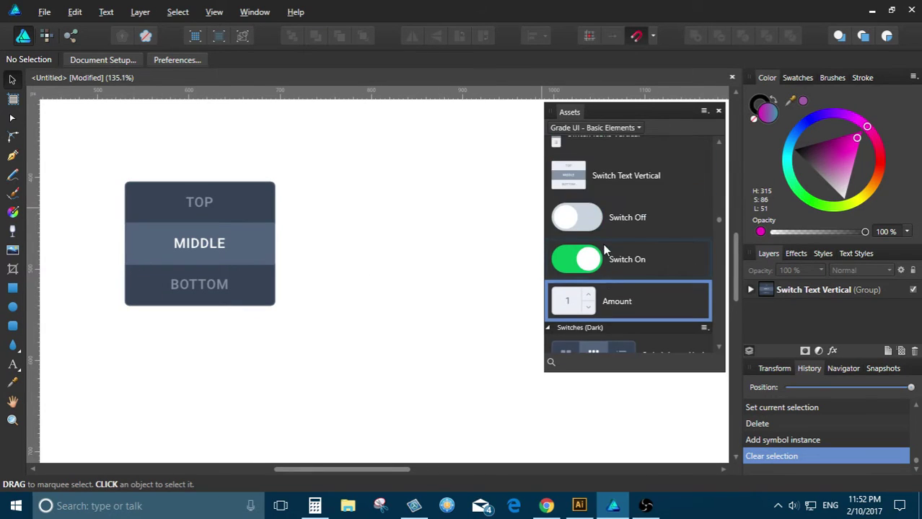
scroll(616, 260, "down", 4)
scroll(617, 261, "up", 1)
scroll(619, 258, "down", 2)
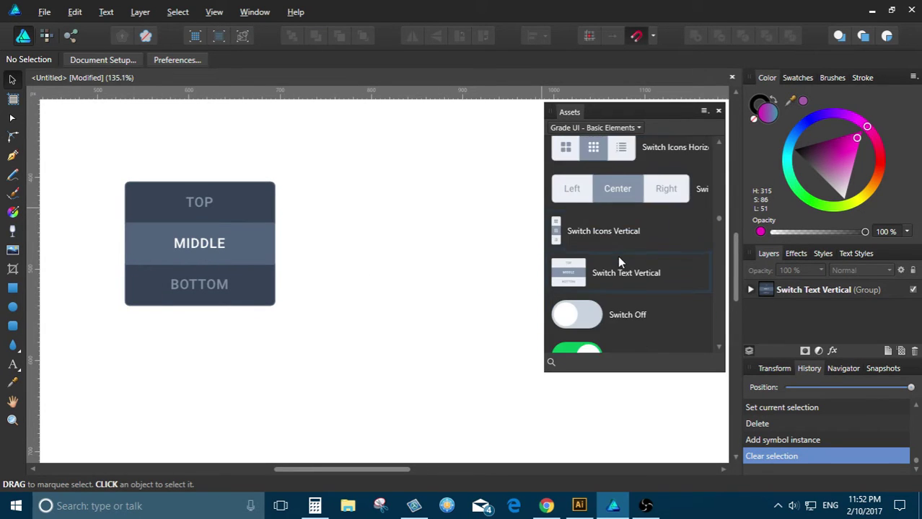
scroll(618, 258, "up", 2)
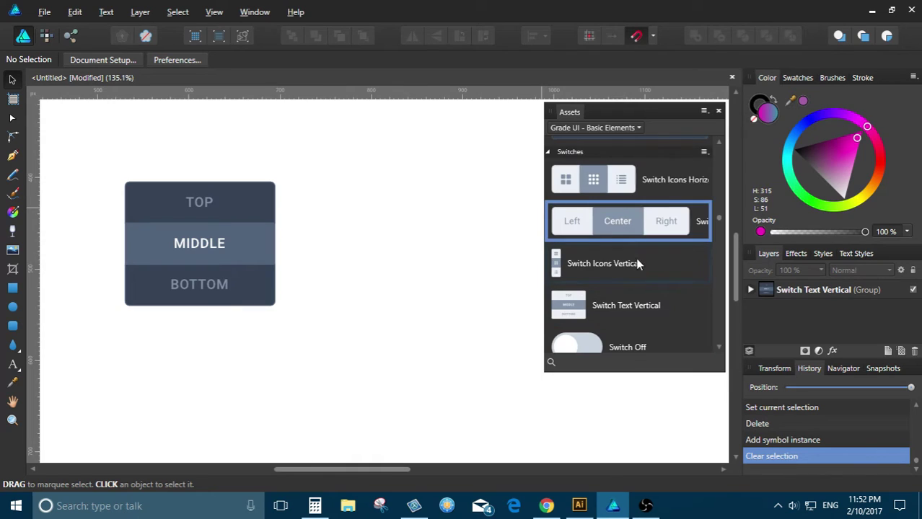
scroll(638, 261, "up", 5)
scroll(641, 272, "down", 2)
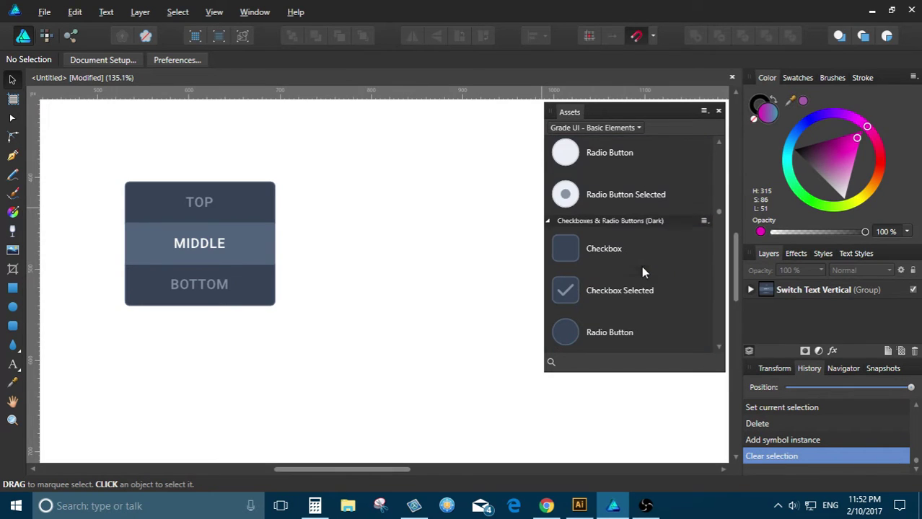
left_click(619, 127)
left_click(577, 144)
Scroll the iOS 10 assets down to the Keyboards section
scroll(631, 265, "down", 3)
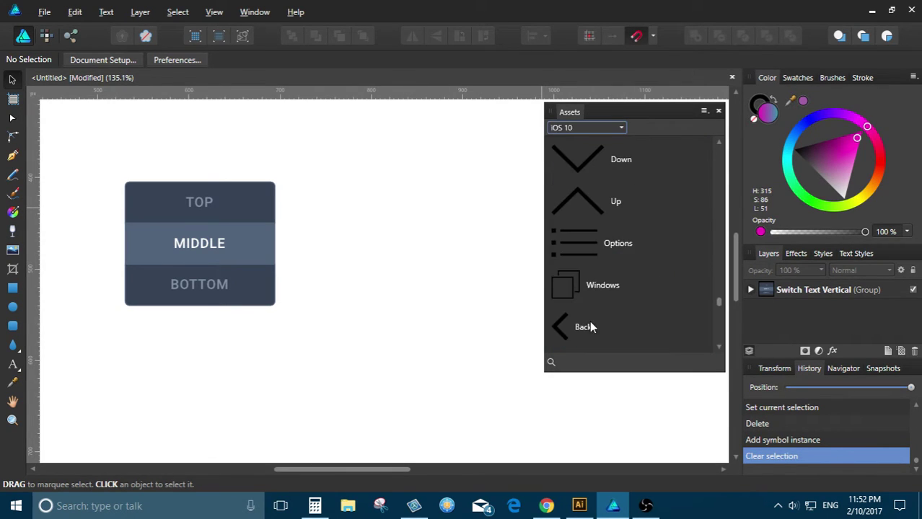
left_click_drag(711, 313, 720, 207)
scroll(439, 212, "down", 1)
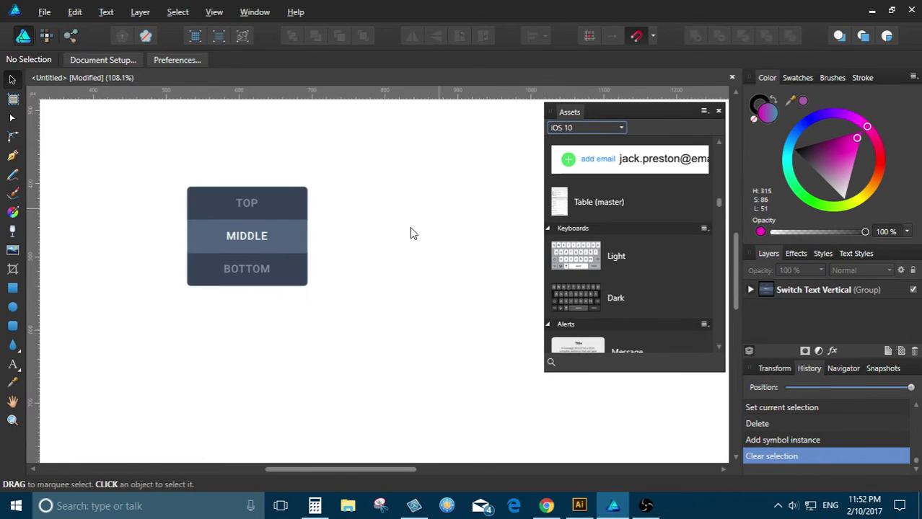
scroll(342, 275, "down", 1)
scroll(342, 275, "down", 1)
left_click_drag(576, 256, 289, 364)
left_click(467, 326)
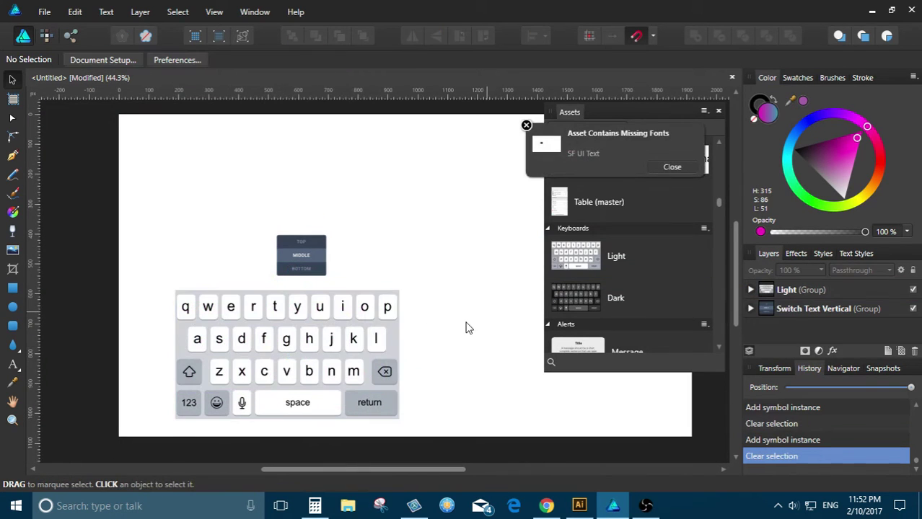
scroll(267, 396, "up", 2)
left_click(354, 412)
right_click(356, 422)
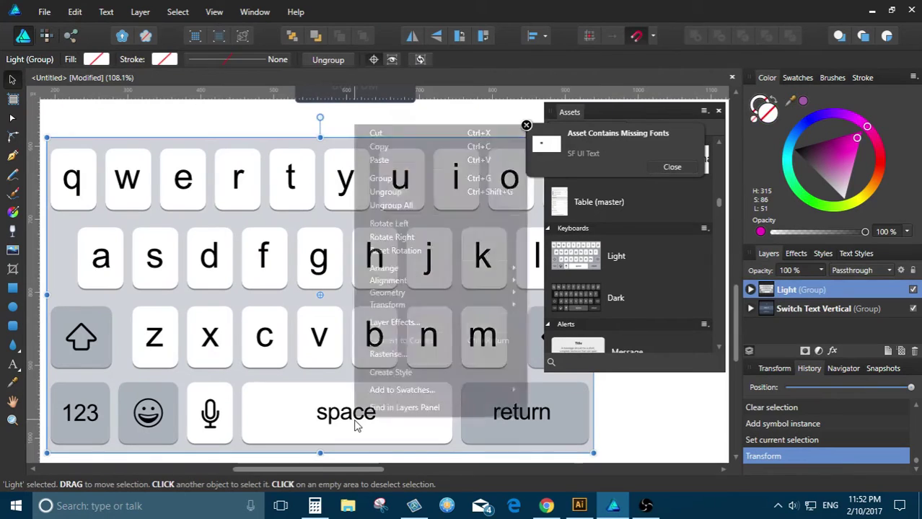
left_click(390, 207)
left_click(648, 420)
scroll(521, 404, "up", 3)
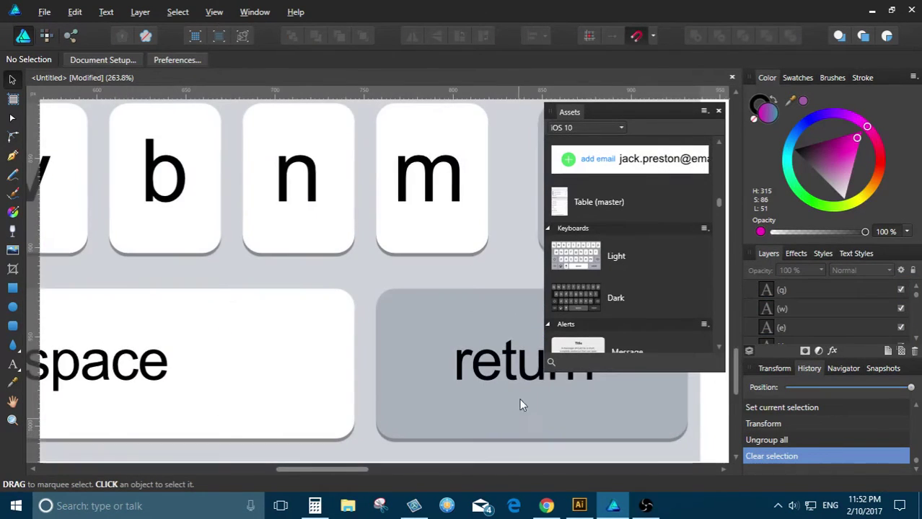
left_click(512, 358)
scroll(362, 347, "down", 2)
scroll(363, 348, "down", 2)
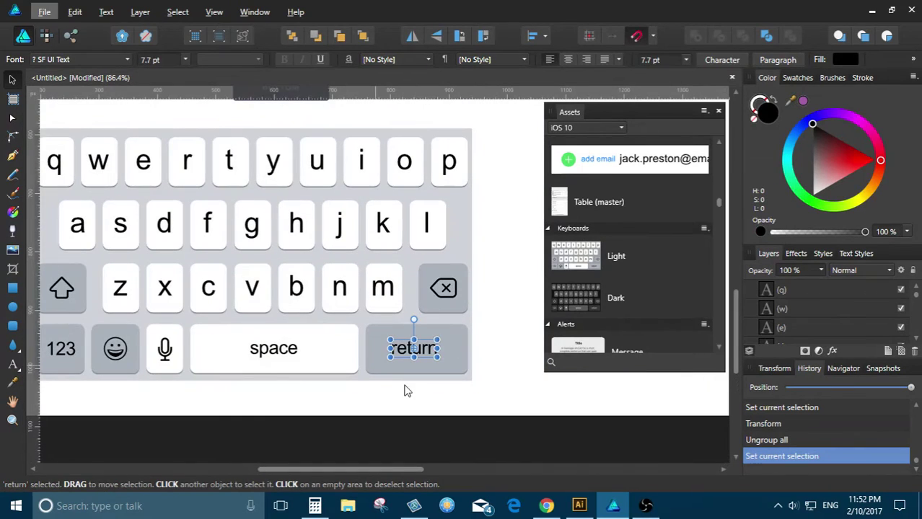
left_click(491, 410)
left_click(483, 396)
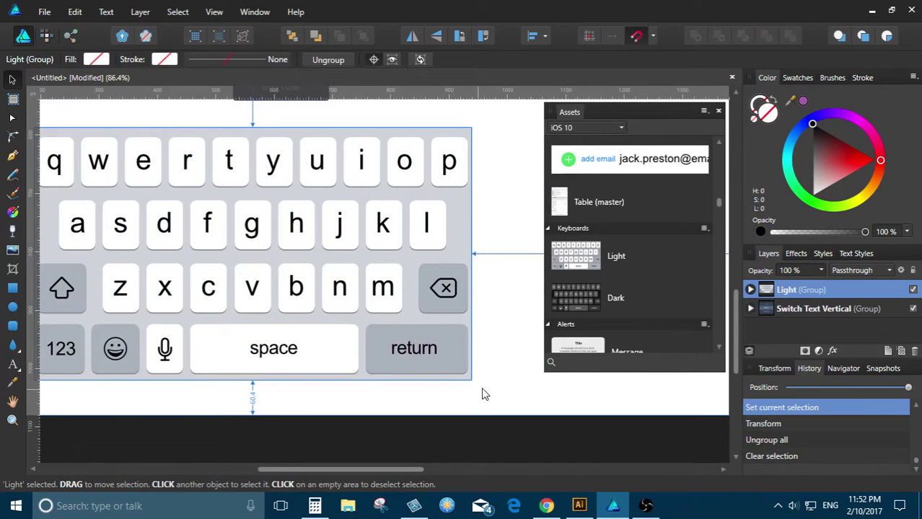
scroll(473, 325, "down", 3)
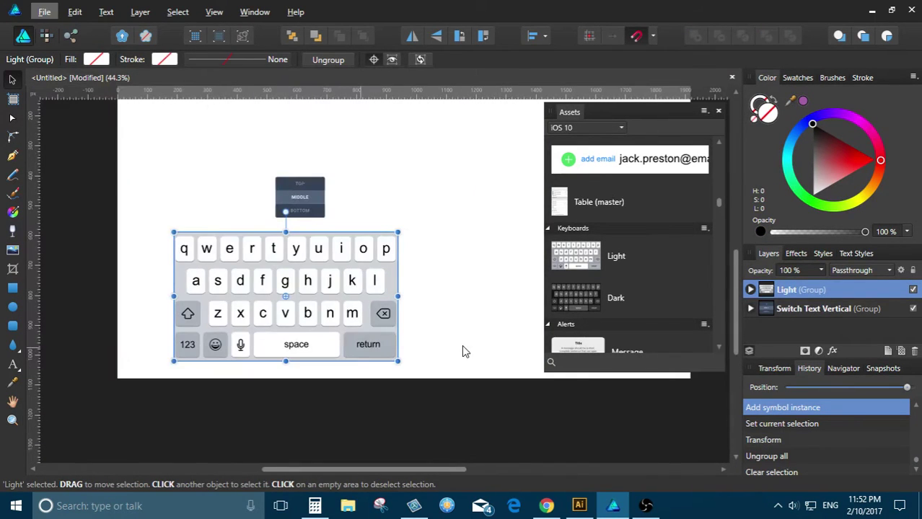
left_click(465, 351)
key("ctrl+z")
key("ctrl+z")
key("ctrl+z")
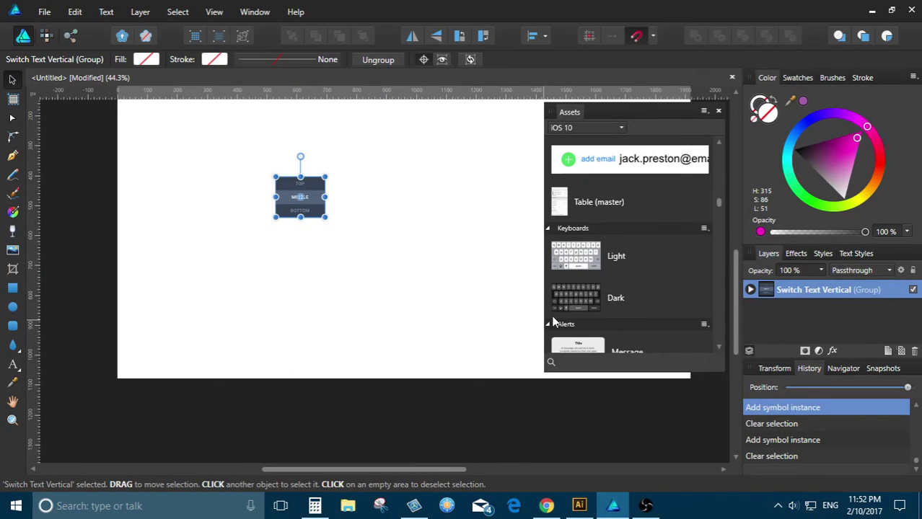
left_click_drag(555, 298, 343, 310)
key("ctrl+z")
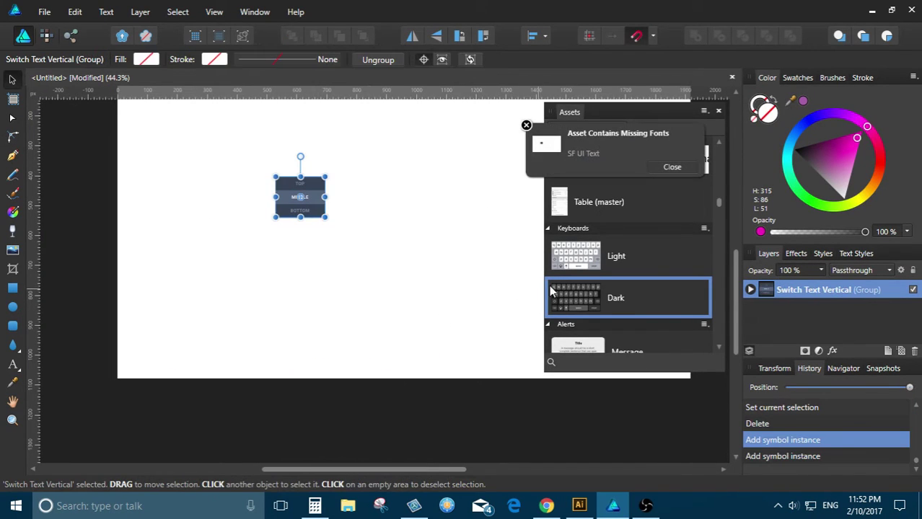
scroll(556, 292, "up", 5)
Check the live stream dashboard in Chrome twice, returning to Affinity Designer each time
scroll(587, 303, "up", 15)
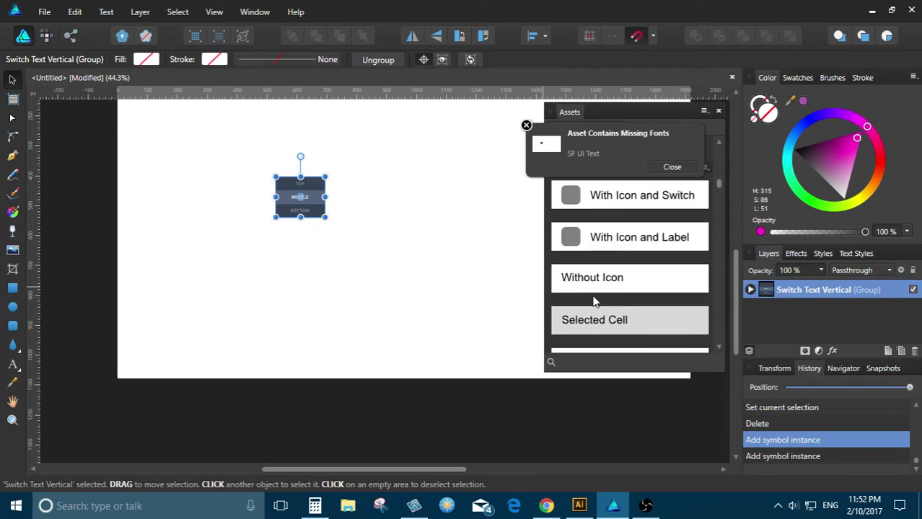
key("alt+Tab")
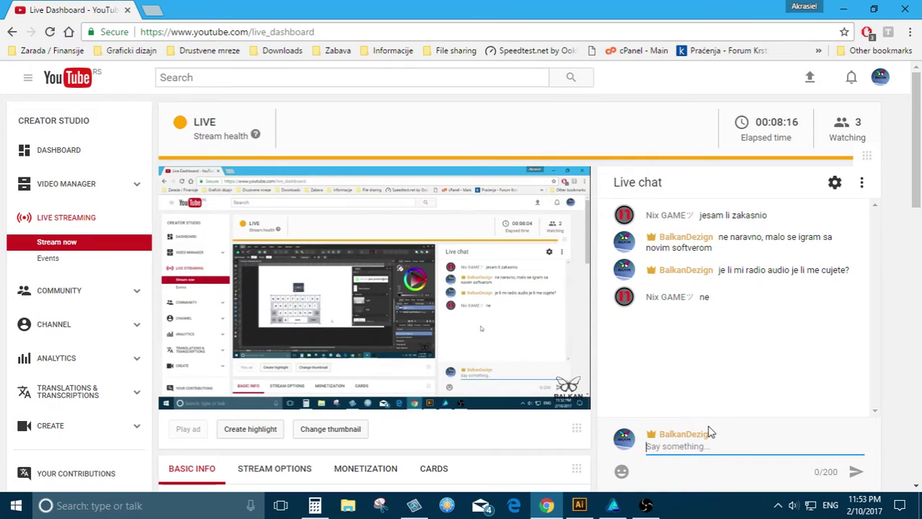
key("alt+Tab")
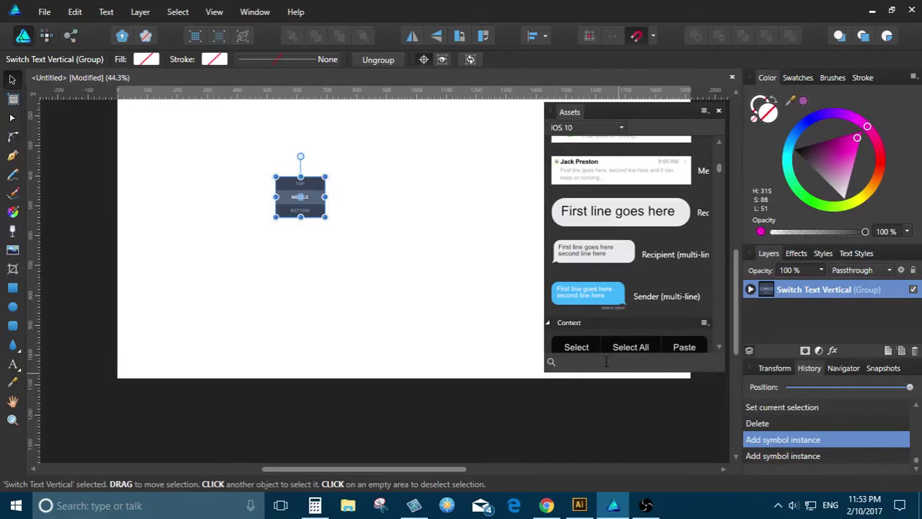
scroll(336, 221, "up", 6)
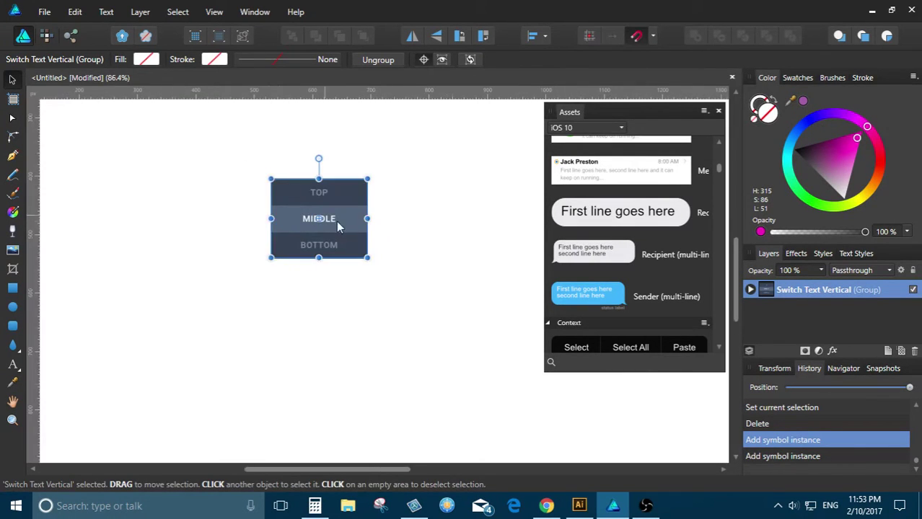
scroll(299, 210, "down", 3)
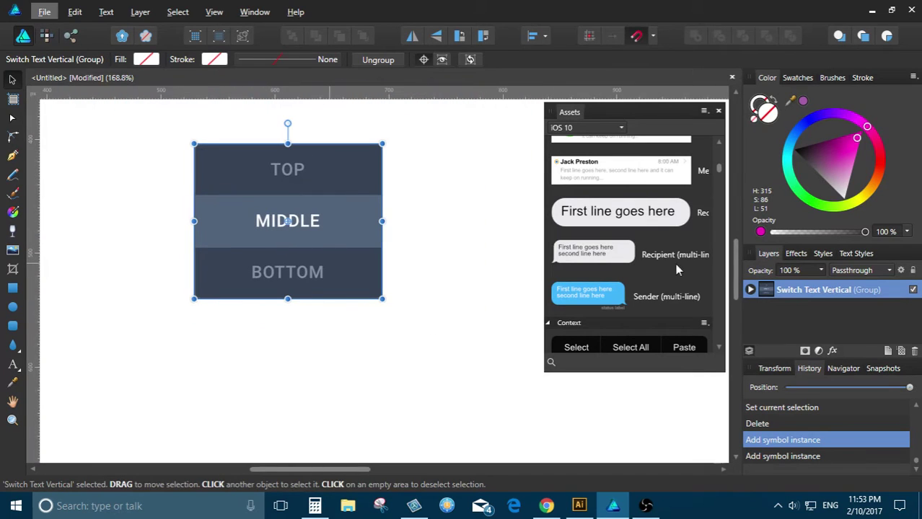
scroll(652, 260, "up", 2)
key("alt+Tab")
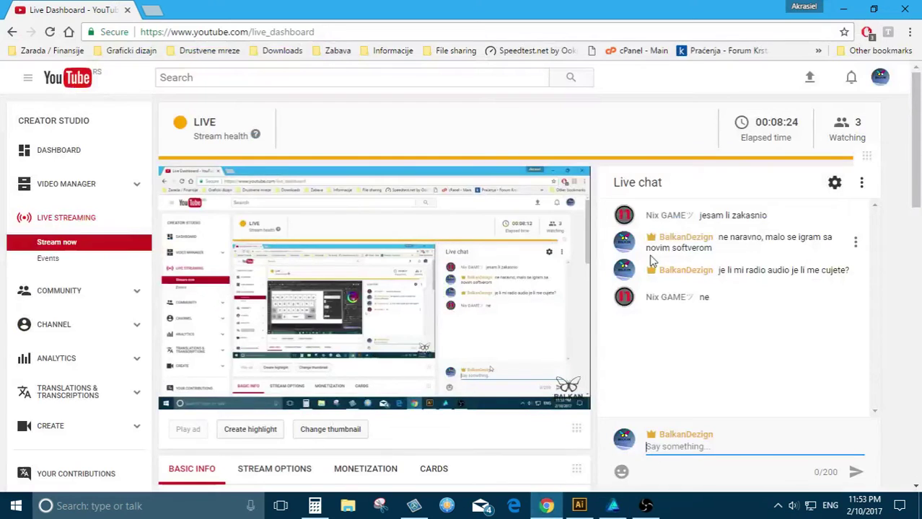
key("alt+Tab")
Scroll the iOS 10 assets down to Notifications & Widgets, showing App Notification
scroll(649, 281, "up", 3)
scroll(647, 288, "up", 2)
scroll(647, 287, "down", 5)
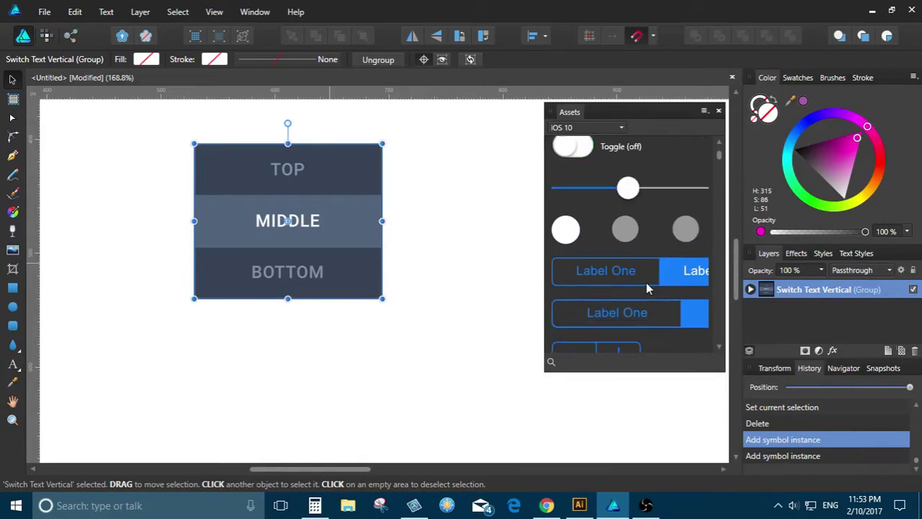
scroll(610, 269, "down", 2)
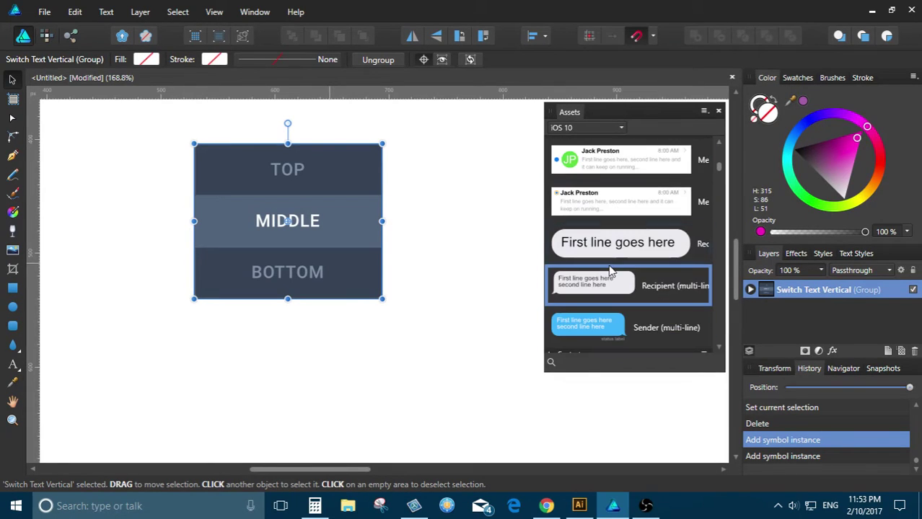
scroll(609, 269, "down", 3)
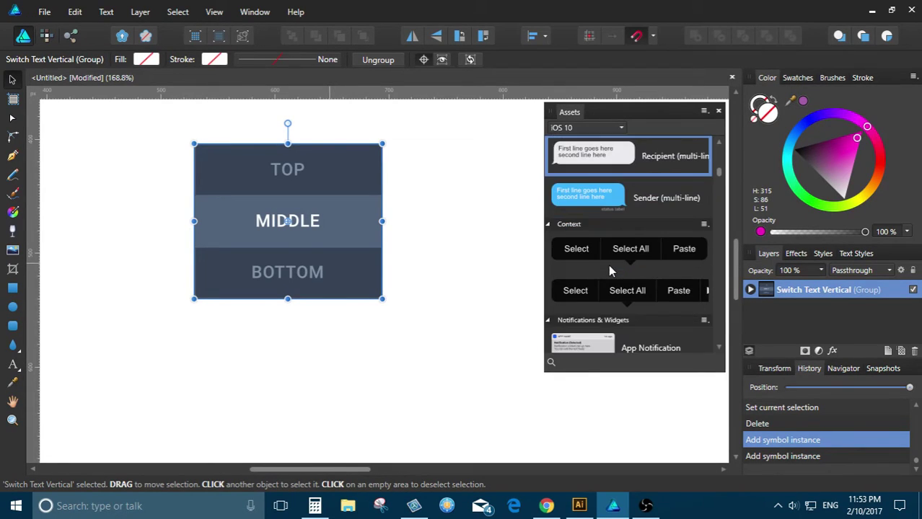
scroll(610, 270, "down", 2)
left_click_drag(608, 264, 326, 324)
key("ctrl+0")
left_click_drag(355, 282, 343, 360)
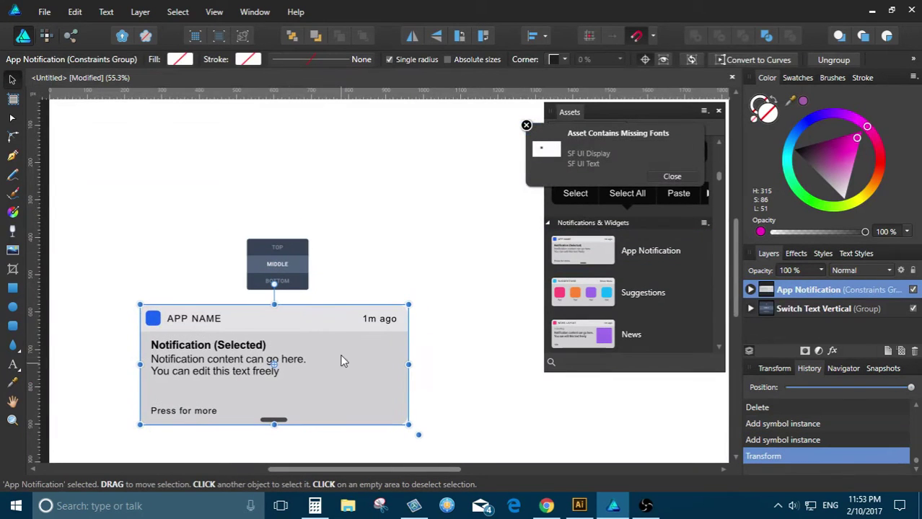
left_click_drag(407, 305, 353, 315)
left_click(448, 385)
key("alt+Tab")
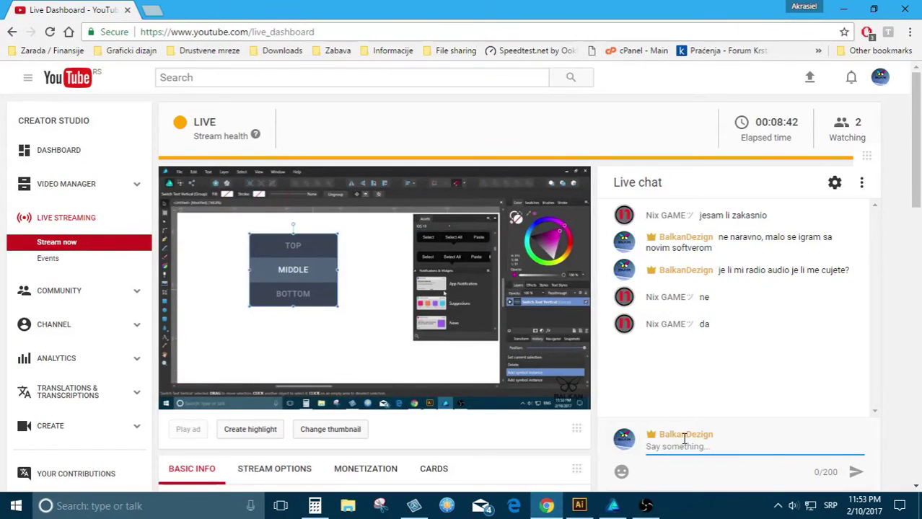
scroll(674, 384, "down", 1)
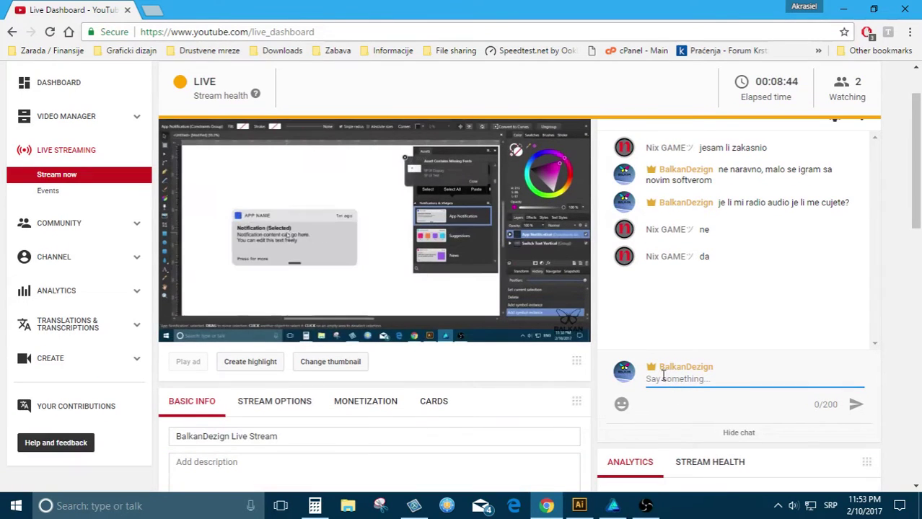
key("alt+Tab")
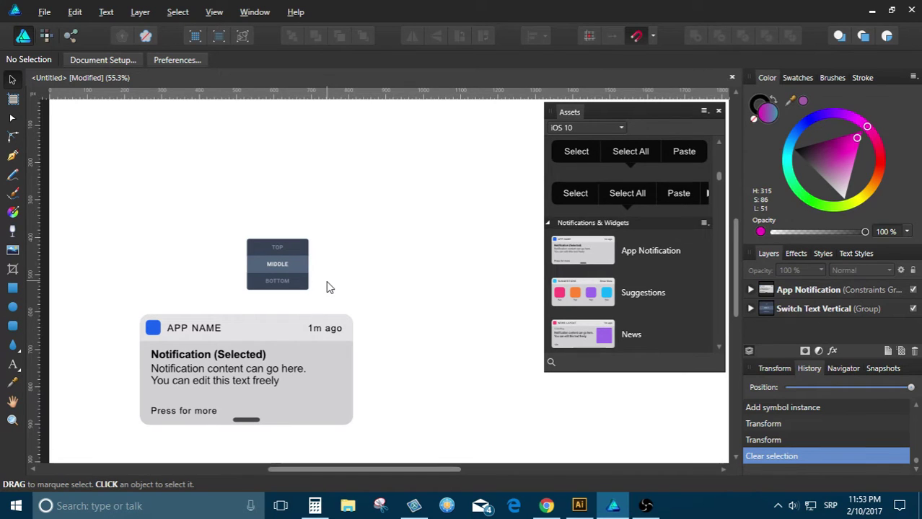
scroll(166, 405, "up", 1)
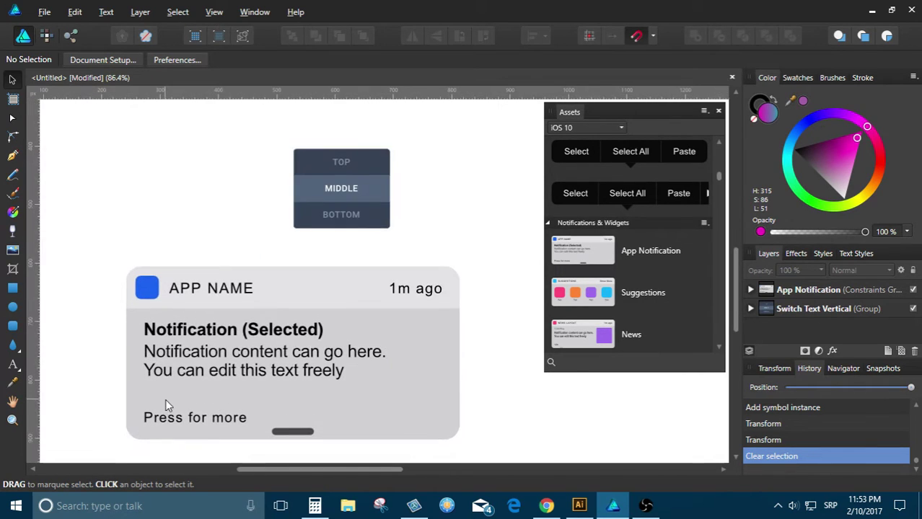
scroll(204, 437, "up", 3)
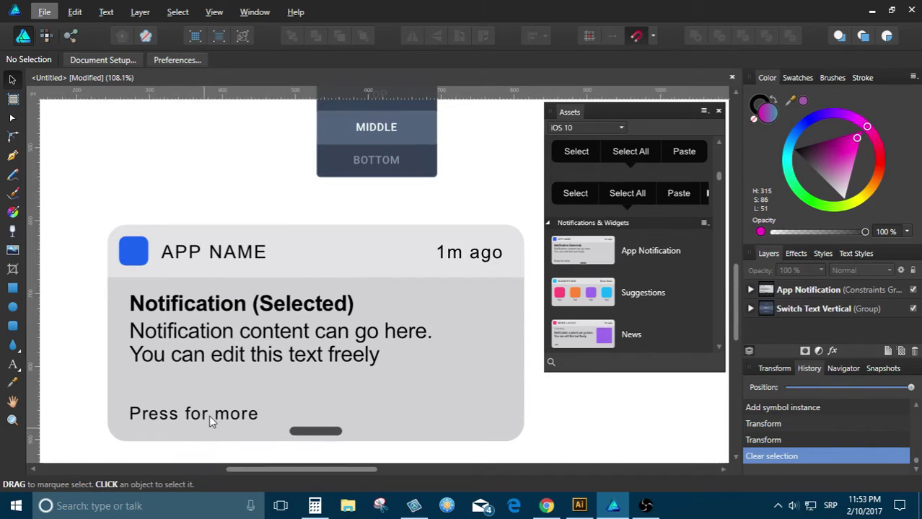
scroll(212, 416, "up", 3)
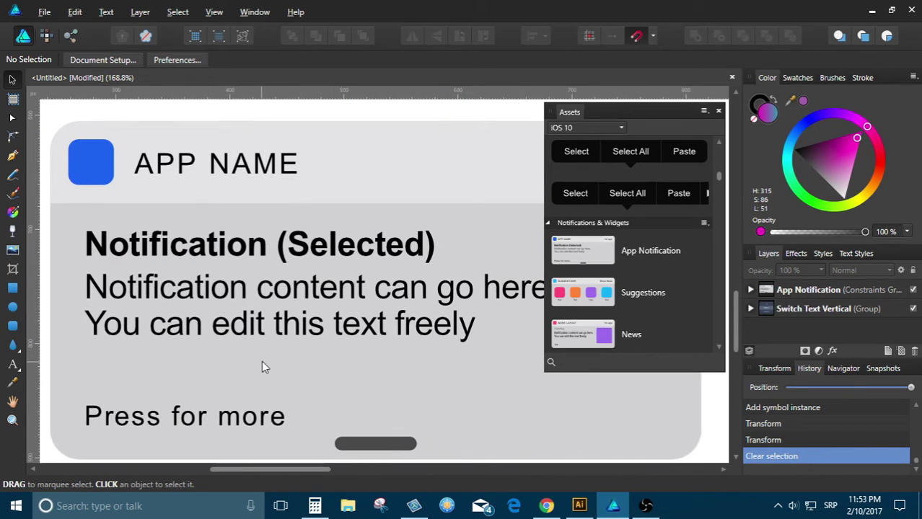
key("alt+Tab")
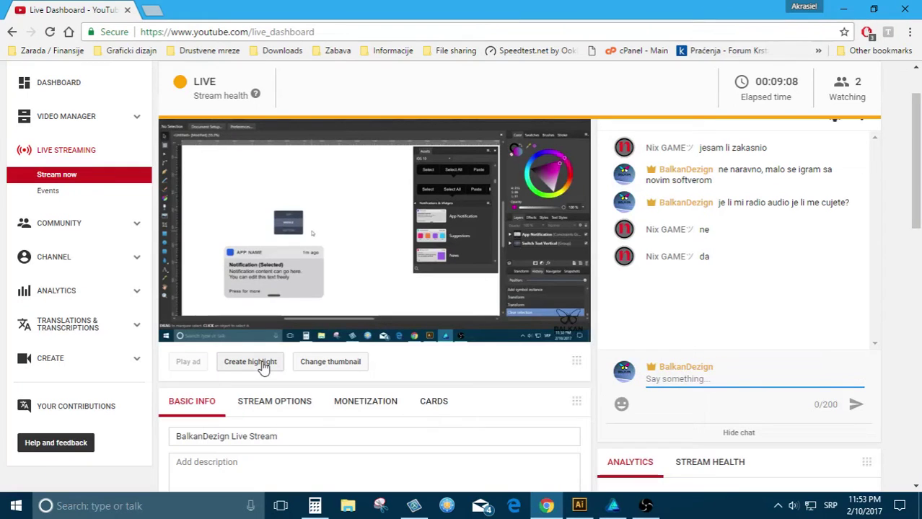
key("alt+Tab")
scroll(251, 301, "up", 3)
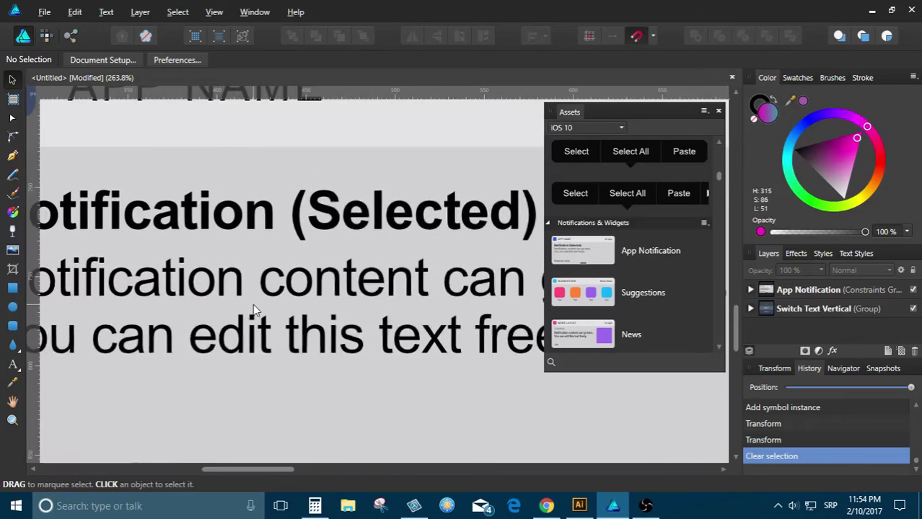
scroll(253, 305, "down", 5)
Ungroup the App Notification asset into its separate parts and clear the selection
scroll(117, 198, "up", 5)
left_click(230, 261)
right_click(230, 255)
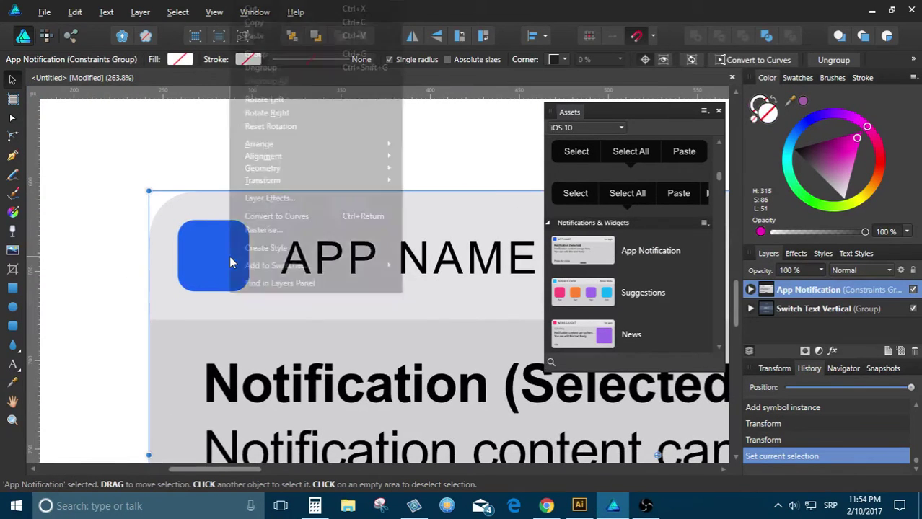
left_click(273, 67)
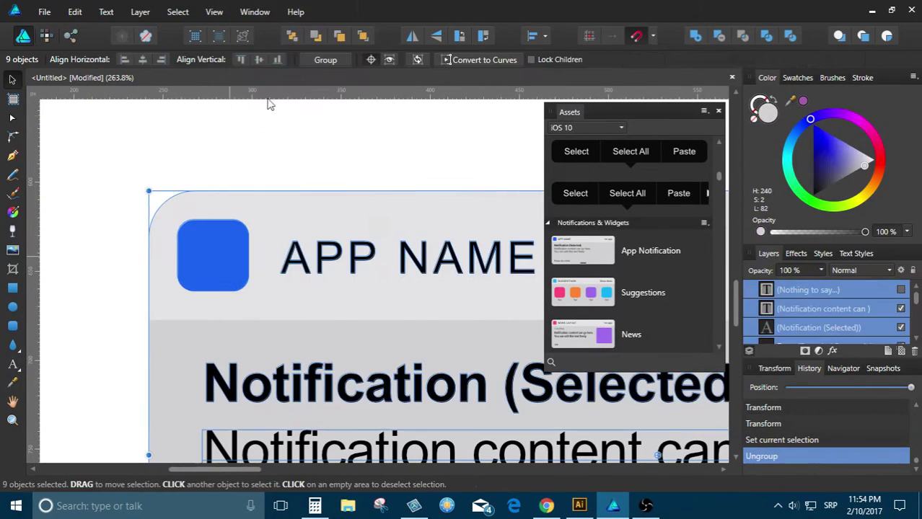
key("ctrl+d")
Select the blue rounded app icon and switch to the Pixel persona
left_click(212, 241)
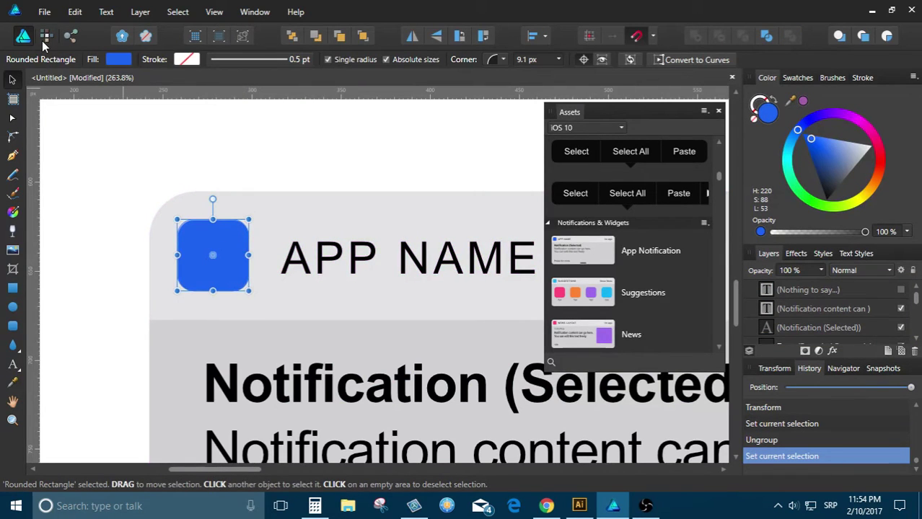
left_click(45, 35)
scroll(212, 258, "up", 3)
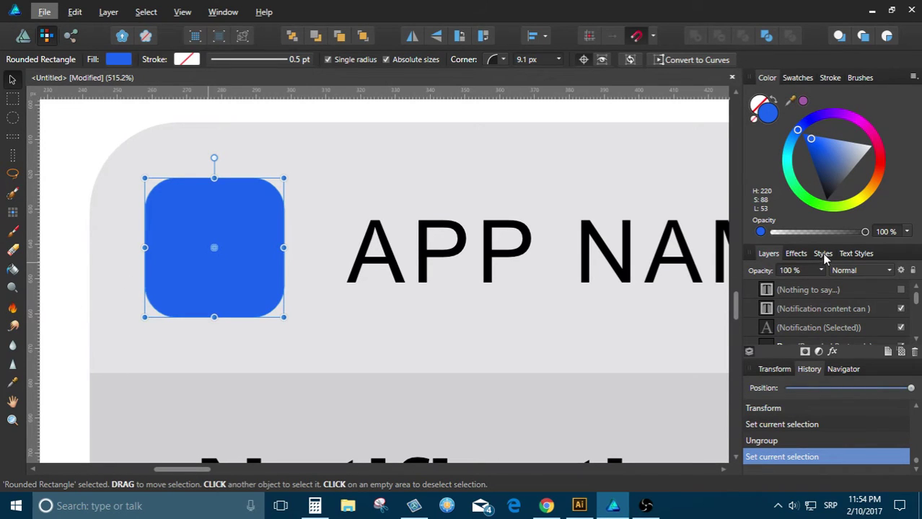
Enable an Outer Shadow effect on the blue app icon and drag its radius slider
left_click(795, 255)
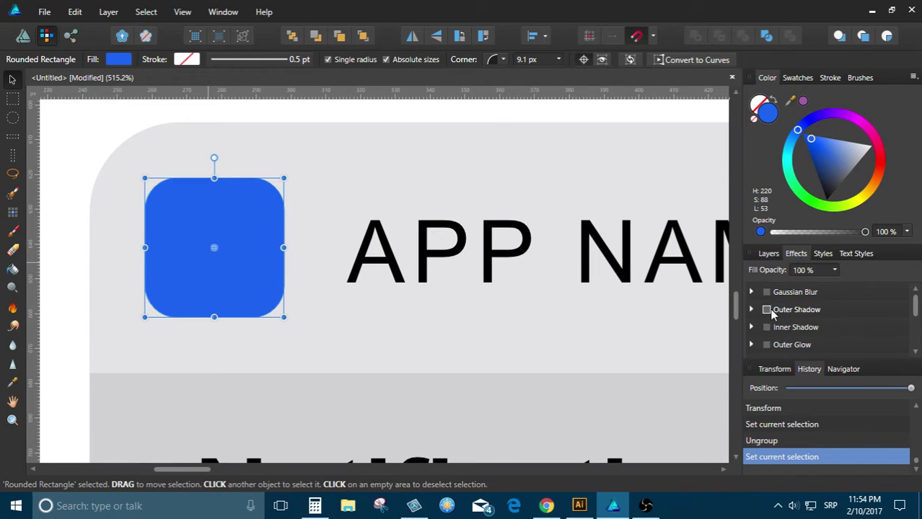
left_click(767, 310)
left_click(766, 310)
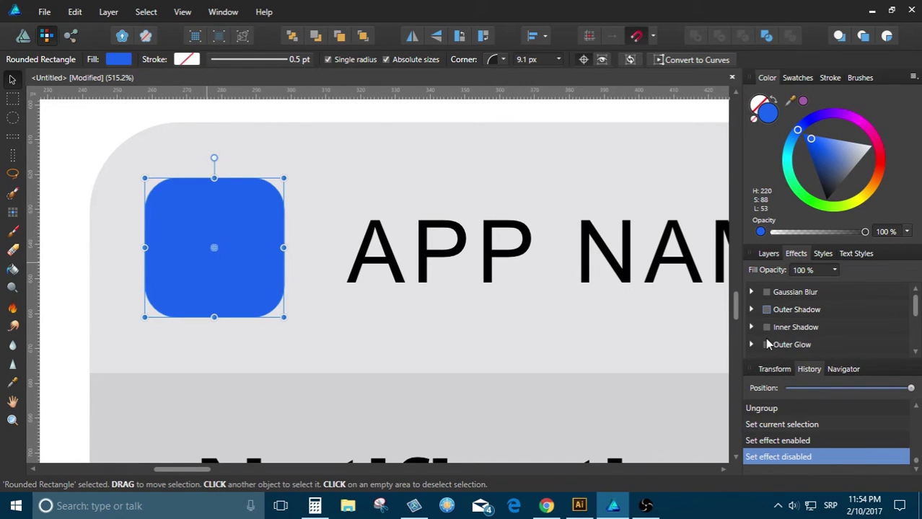
left_click(766, 309)
scroll(271, 189, "up", 2)
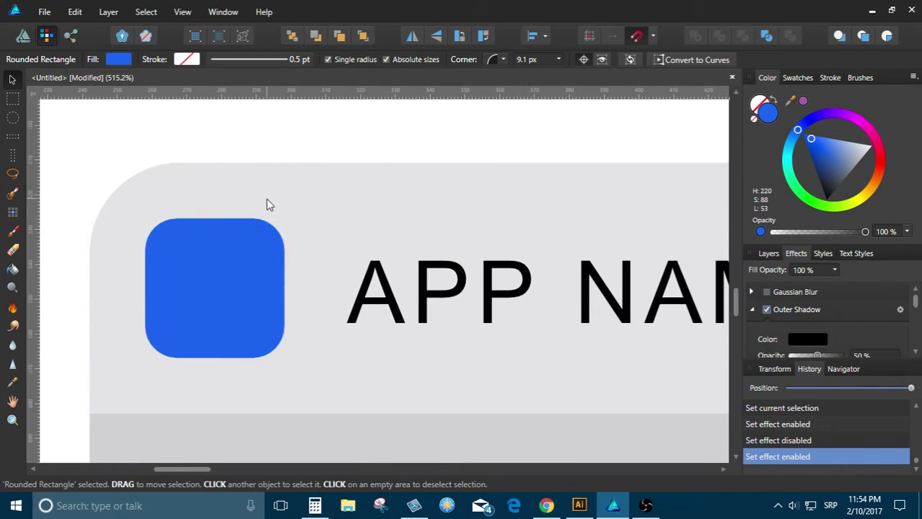
scroll(261, 267, "up", 4)
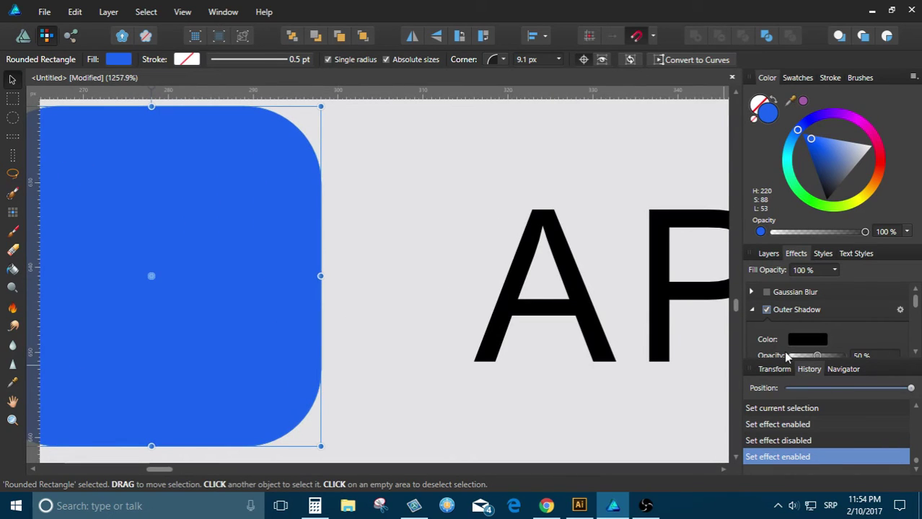
scroll(807, 339, "down", 3)
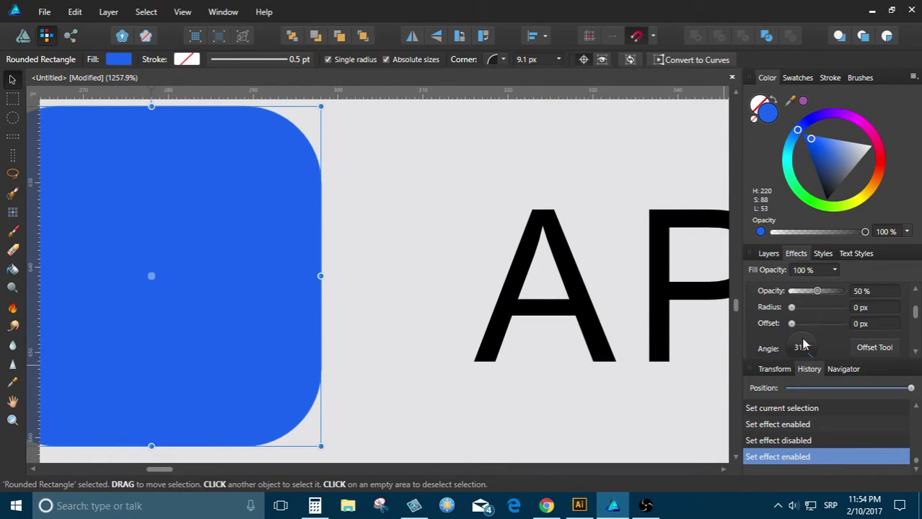
mouse_move(791, 307)
left_mouse_down()
mouse_move(823, 308)
mouse_move(779, 318)
left_mouse_up()
Check the live stream dashboard in Chrome, scrolling through it
scroll(448, 275, "down", 4)
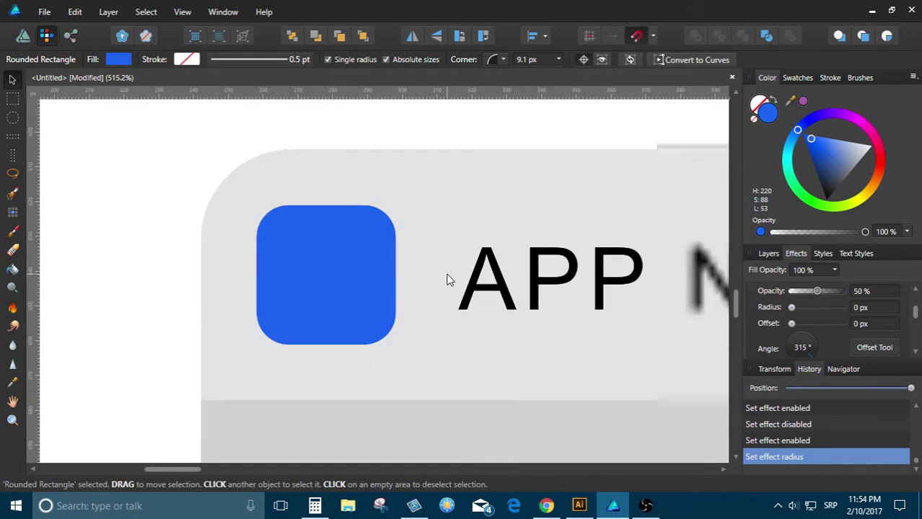
key("alt+Tab")
key("alt+Tab")
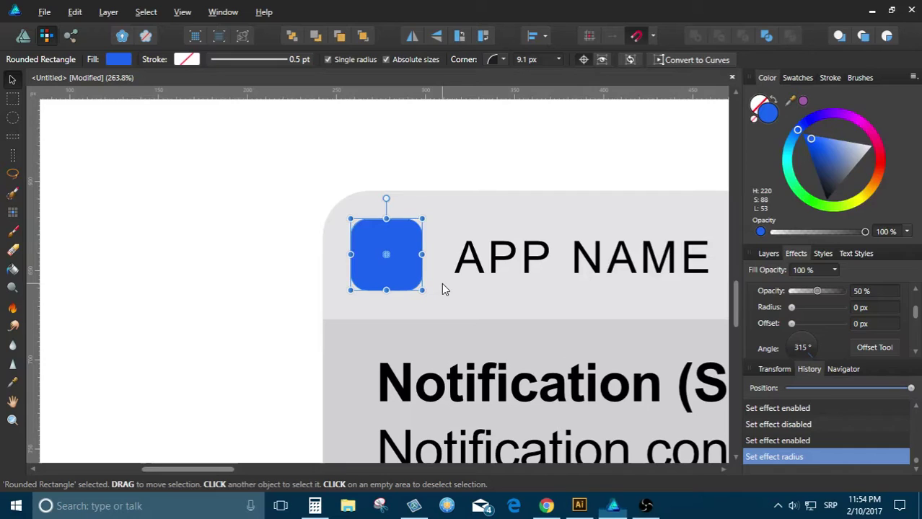
scroll(356, 278, "down", 3)
scroll(221, 252, "down", 5)
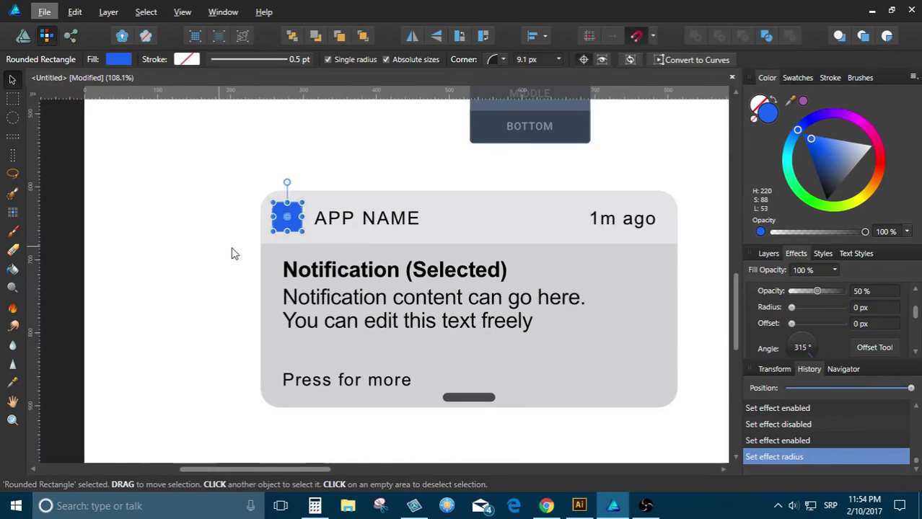
scroll(232, 253, "down", 3)
scroll(236, 241, "up", 2)
scroll(266, 225, "up", 5)
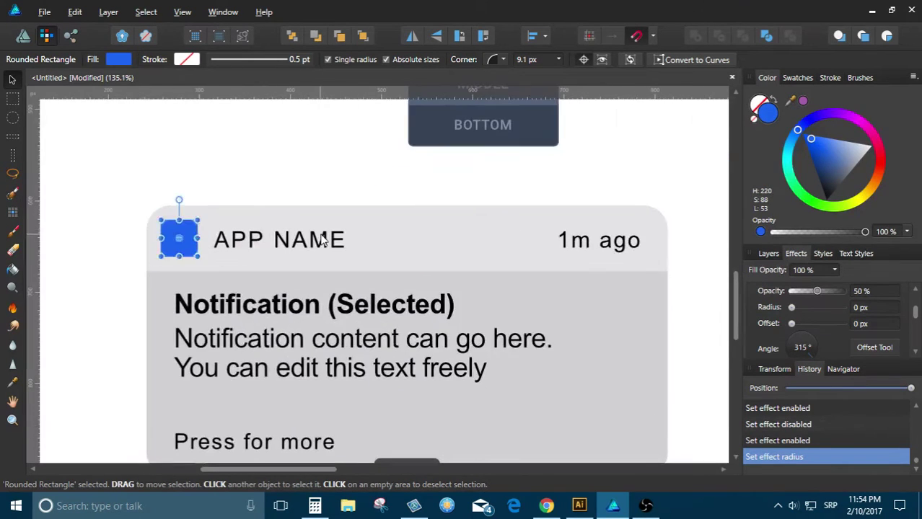
scroll(345, 267, "down", 6)
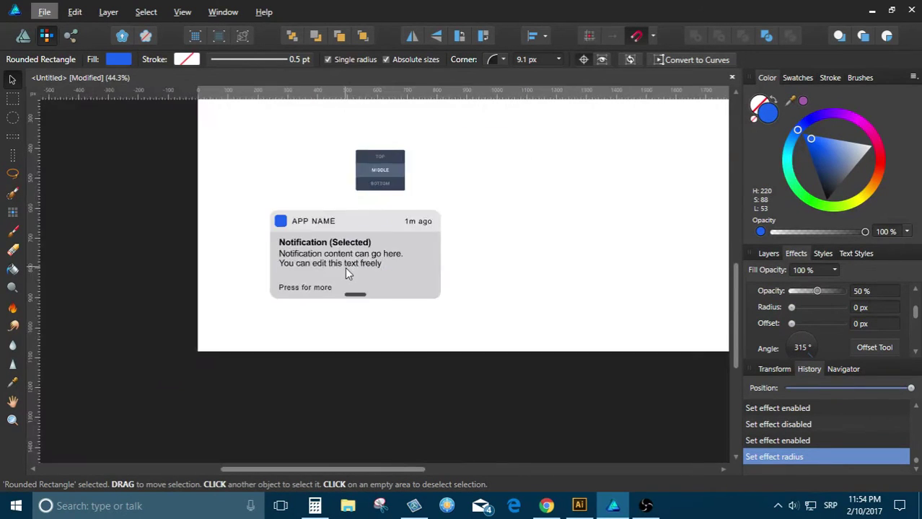
scroll(355, 297, "up", 4)
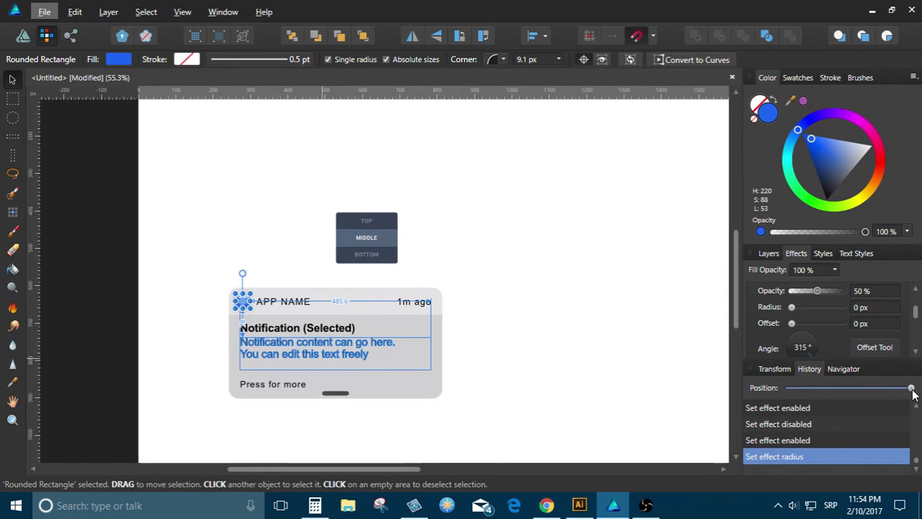
Scrub the History back and forward, select the title text, and return to the Designer persona
mouse_move(912, 390)
left_mouse_down()
mouse_move(788, 390)
mouse_move(910, 393)
left_mouse_up()
left_click(620, 370)
left_click(319, 331)
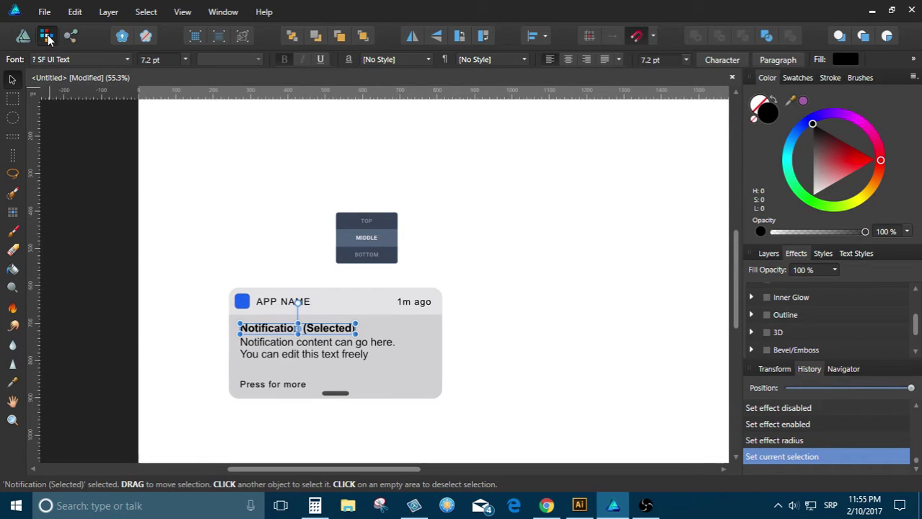
left_click(24, 37)
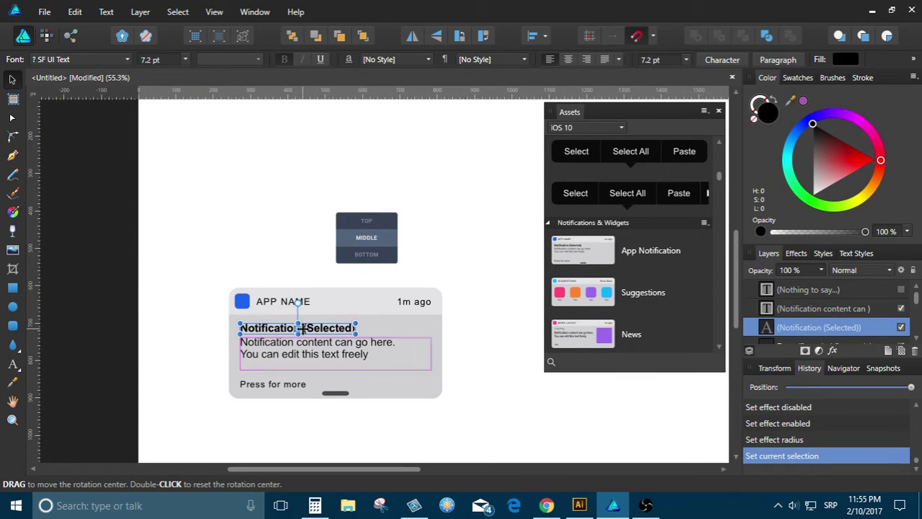
Deselect the title text and briefly check the stream dashboard before returning
left_click(302, 281)
key("alt+Tab")
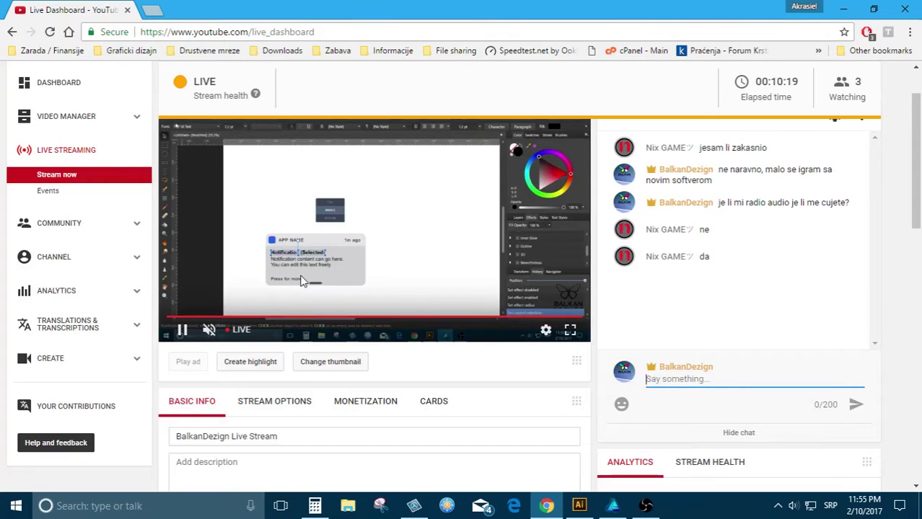
key("alt+Tab")
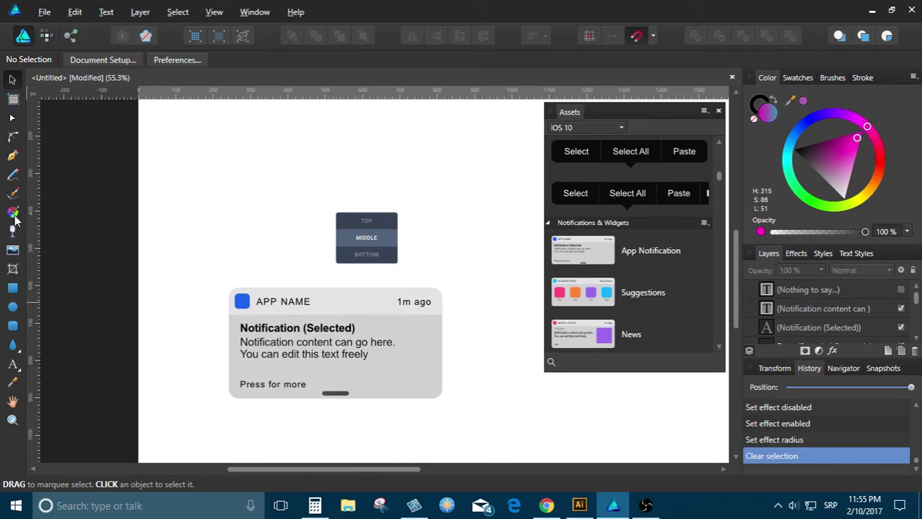
In the Pixel persona, set the blue app icon's outer shadow radius to 0.9 px
left_click(46, 35)
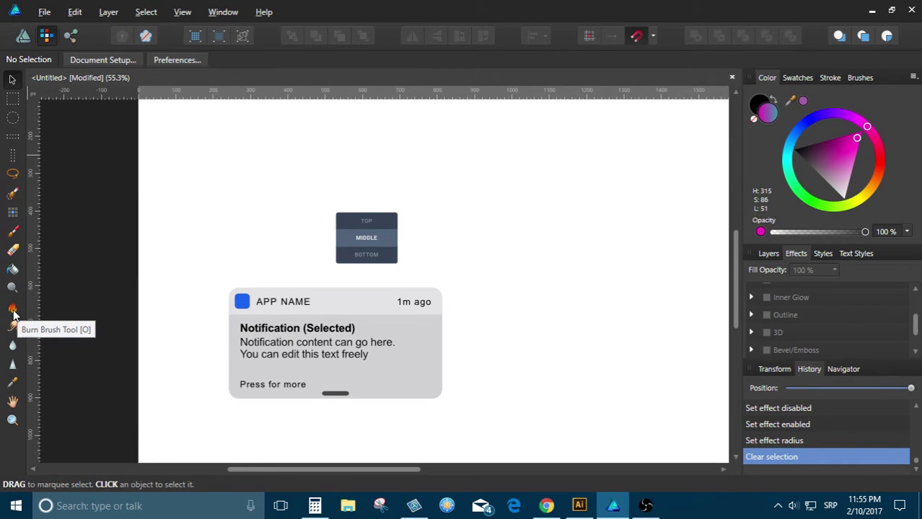
scroll(244, 312, "up", 3)
scroll(240, 301, "up", 8)
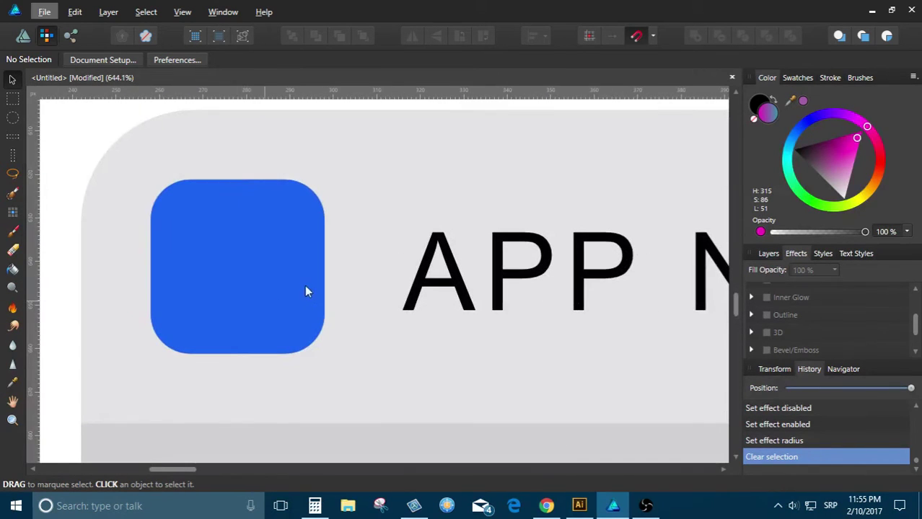
left_click(288, 280)
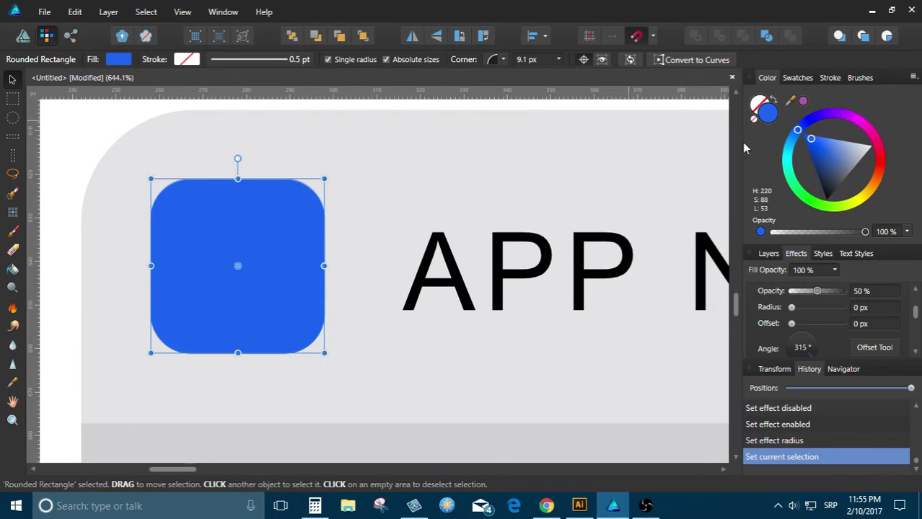
scroll(800, 307, "up", 1)
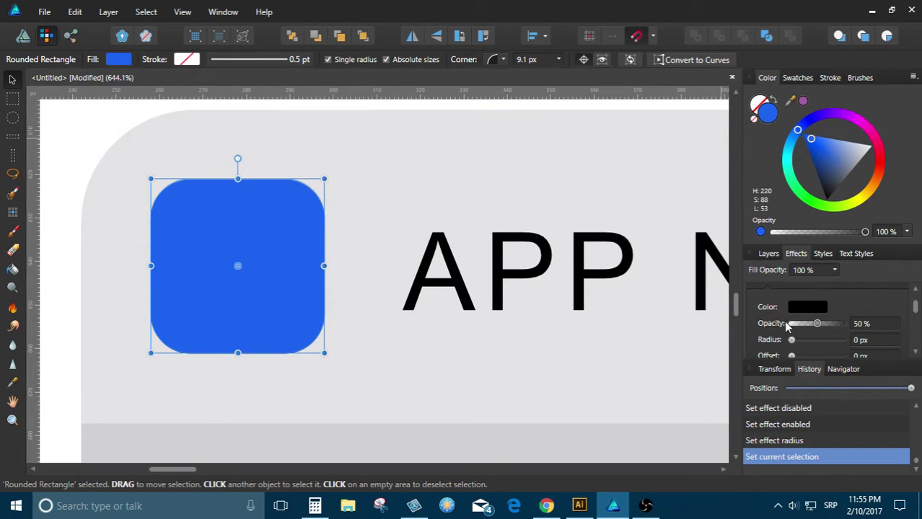
mouse_move(791, 342)
left_mouse_down()
mouse_move(813, 342)
mouse_move(804, 347)
mouse_move(834, 322)
mouse_move(811, 325)
mouse_move(832, 327)
mouse_move(805, 353)
left_mouse_up()
Select the notification's light background rectangle
scroll(321, 344, "up", 10)
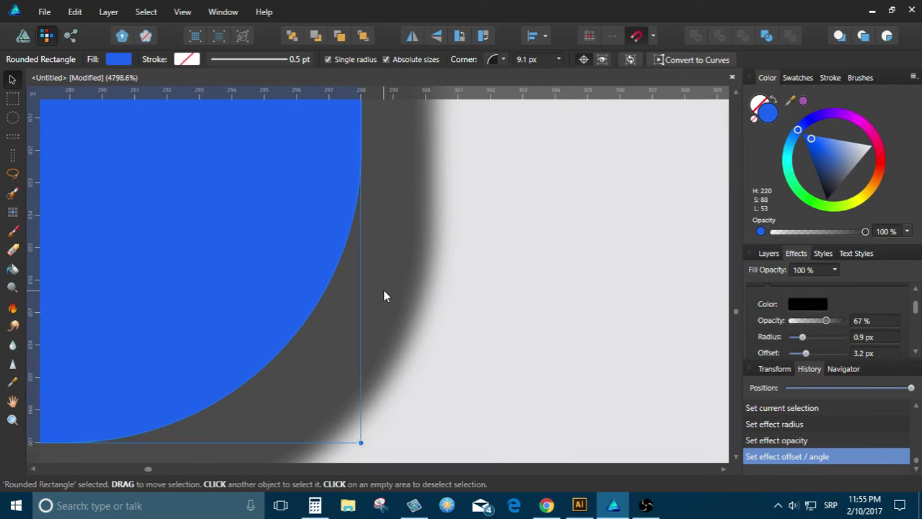
scroll(382, 292, "down", 5)
left_click(383, 292)
scroll(383, 292, "down", 5)
scroll(382, 292, "down", 7)
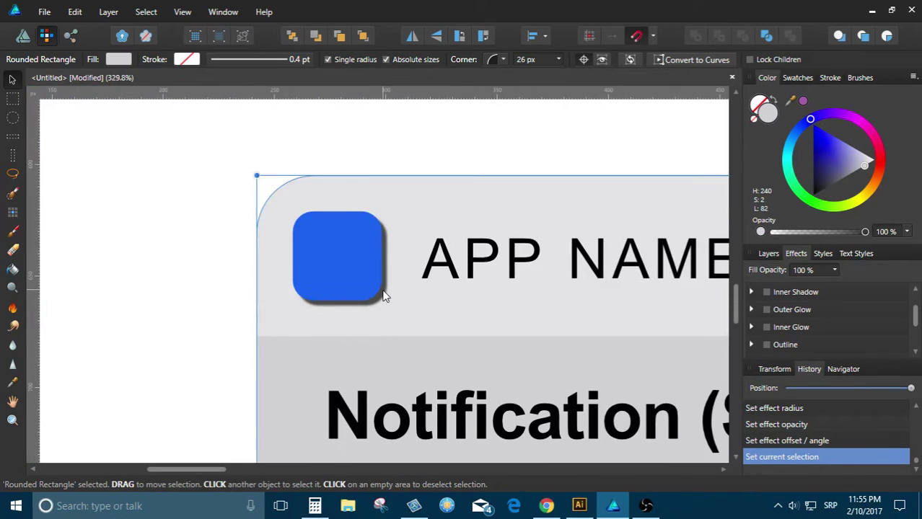
scroll(276, 259, "up", 3)
scroll(296, 285, "up", 5)
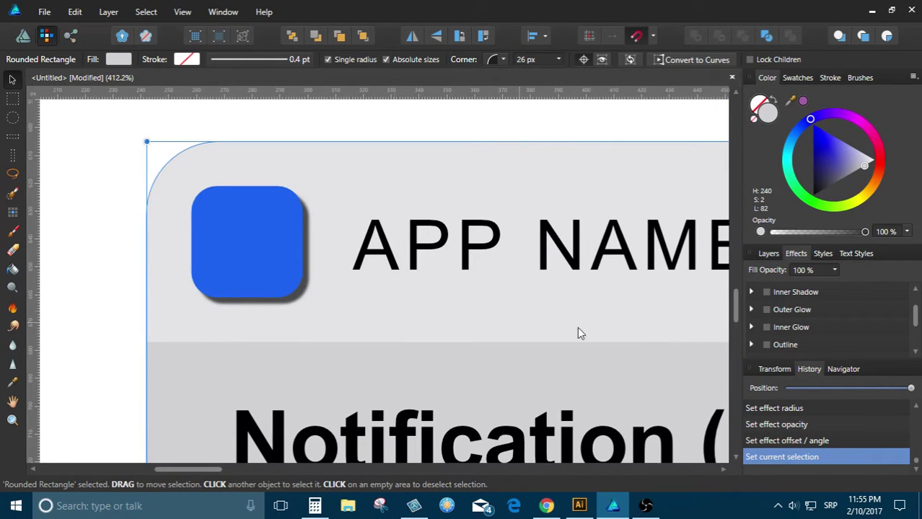
Step back through History to review the icon shadow, restore the latest state, then switch to Chrome
left_click_drag(910, 391, 908, 388)
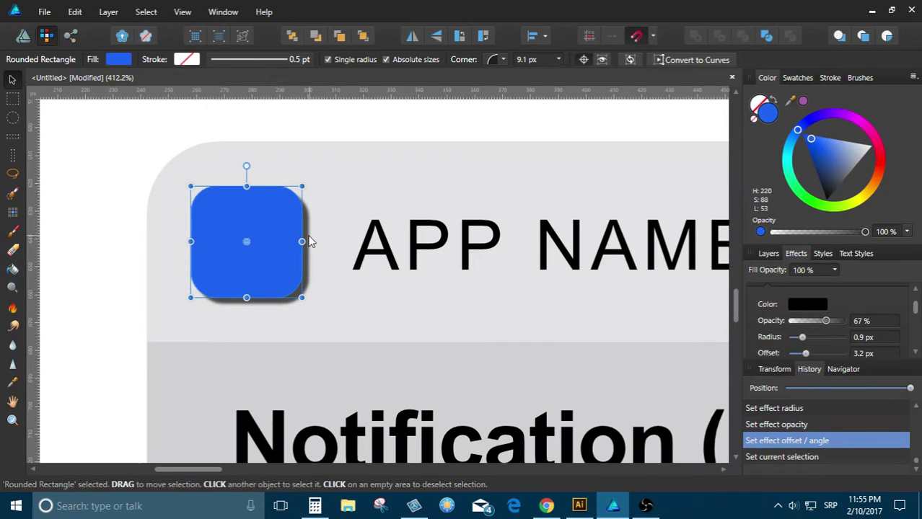
scroll(310, 242, "up", 2)
key("ctrl+shift+z")
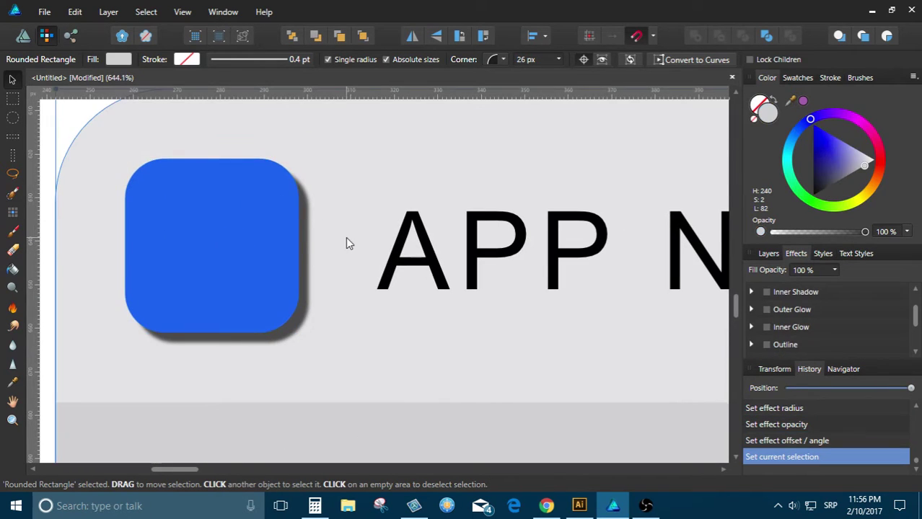
scroll(166, 262, "down", 6)
key("alt+Tab")
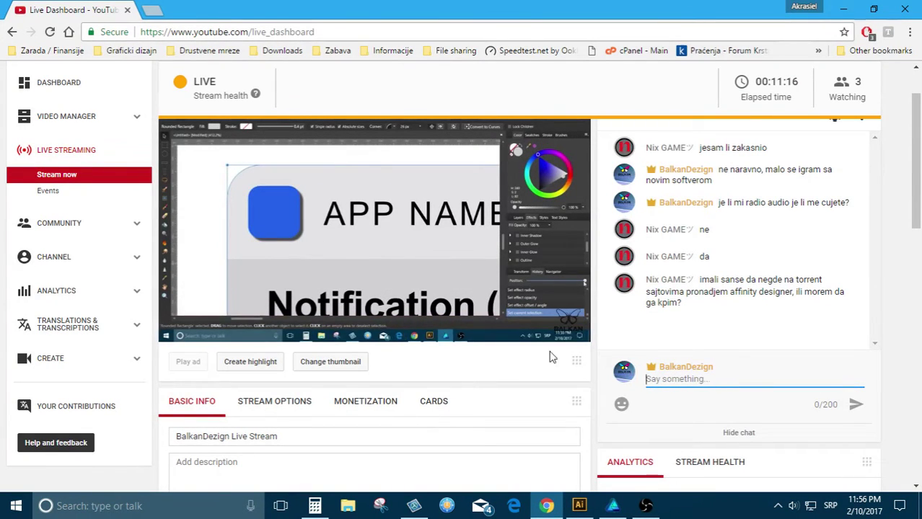
Bring the Chrome window with the stream dashboard to the front
key("alt+Tab")
scroll(213, 295, "down", 4)
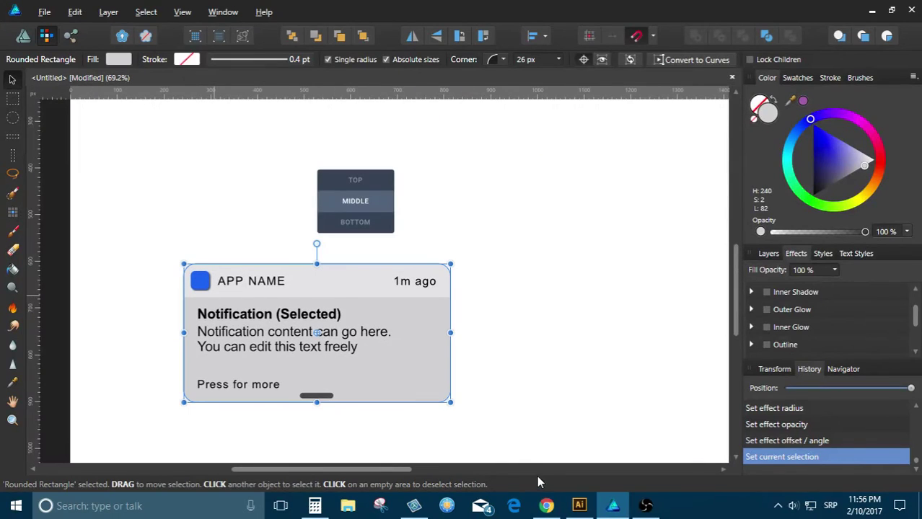
left_click(546, 506)
Open a new tab and type 'affinity' so it autocompletes to affinity.serif.com
key("ctrl+t")
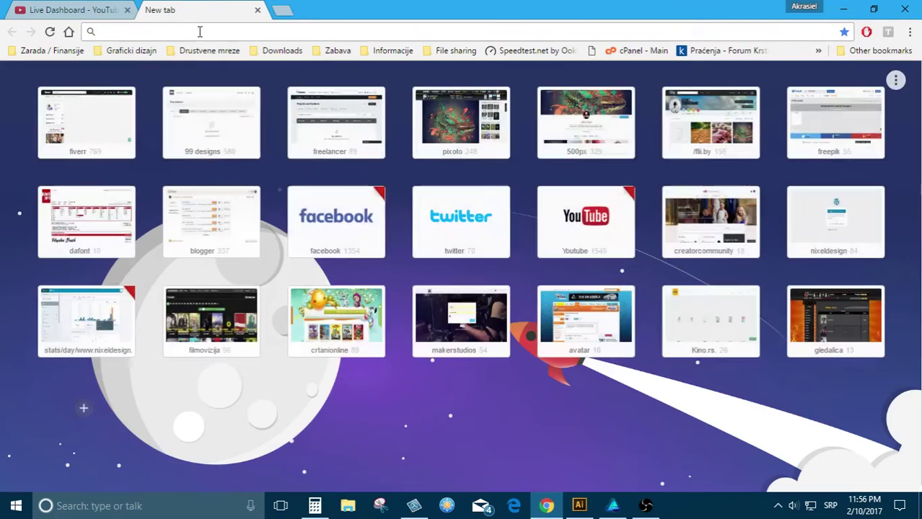
type(",affinit")
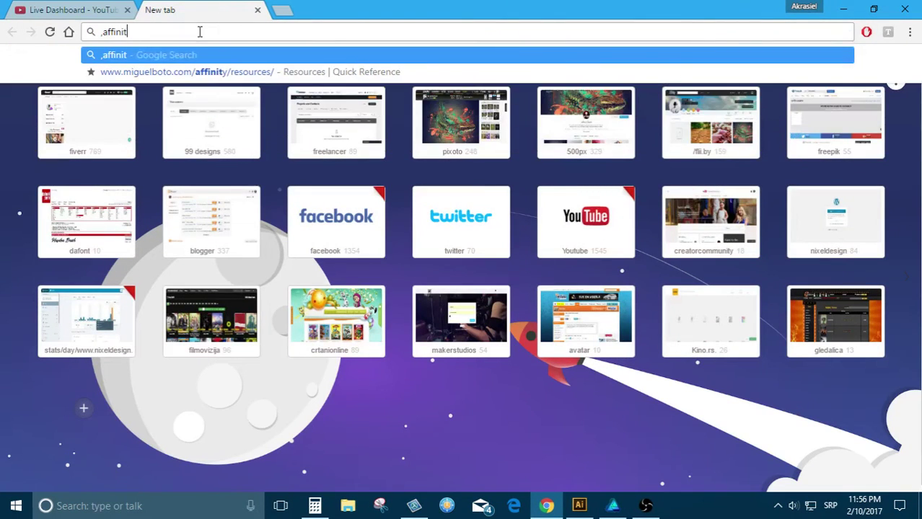
type("z")
key("BackSpace")
key("BackSpace")
key("BackSpace")
key("BackSpace")
key("BackSpace")
key("BackSpace")
key("BackSpace")
key("BackSpace")
key("BackSpace")
type("affinitz")
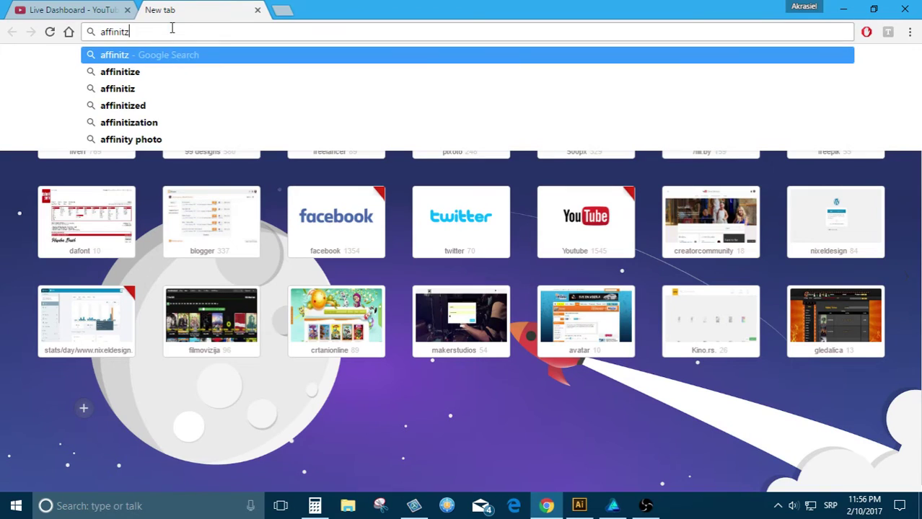
key("BackSpace")
type("y.serif.com")
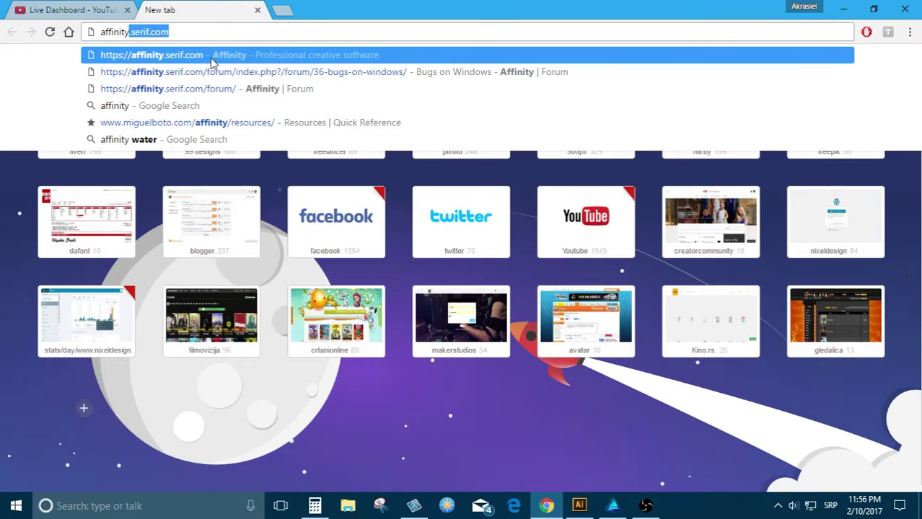
Visit affinity.serif.com and open the Affinity Designer product page
left_click(207, 58)
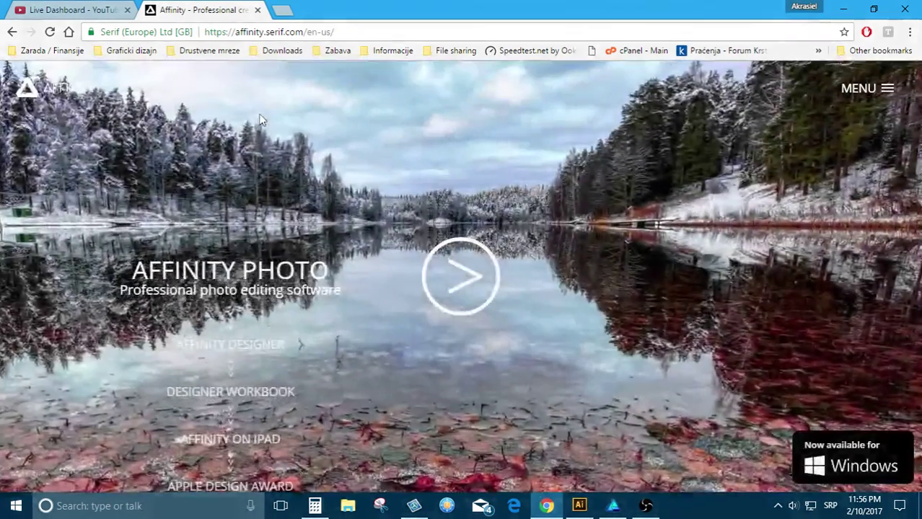
left_click(258, 355)
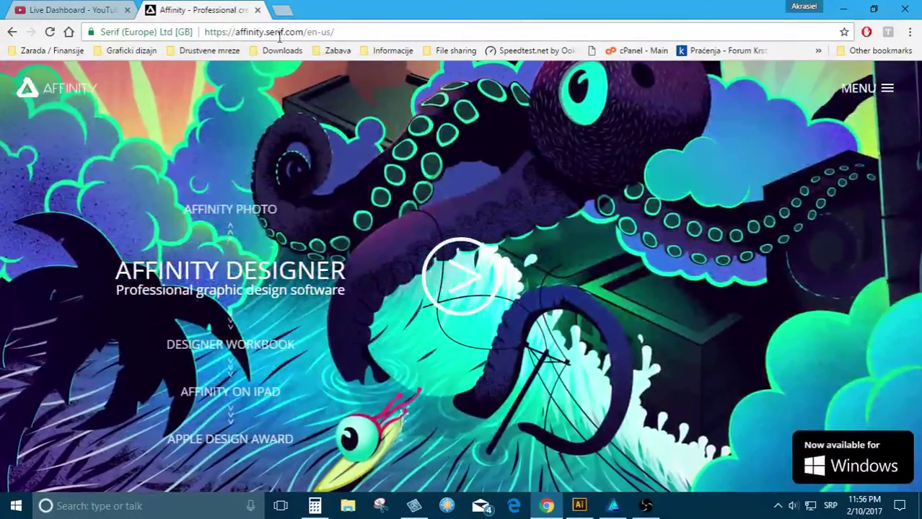
left_click(309, 281)
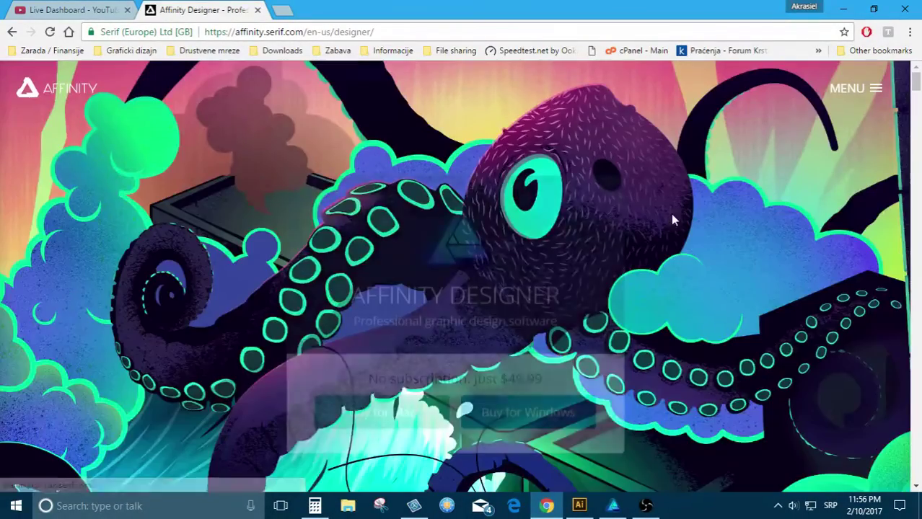
Scroll through the product page, open and close the site menu, then return to Affinity Designer
scroll(389, 415, "down", 8)
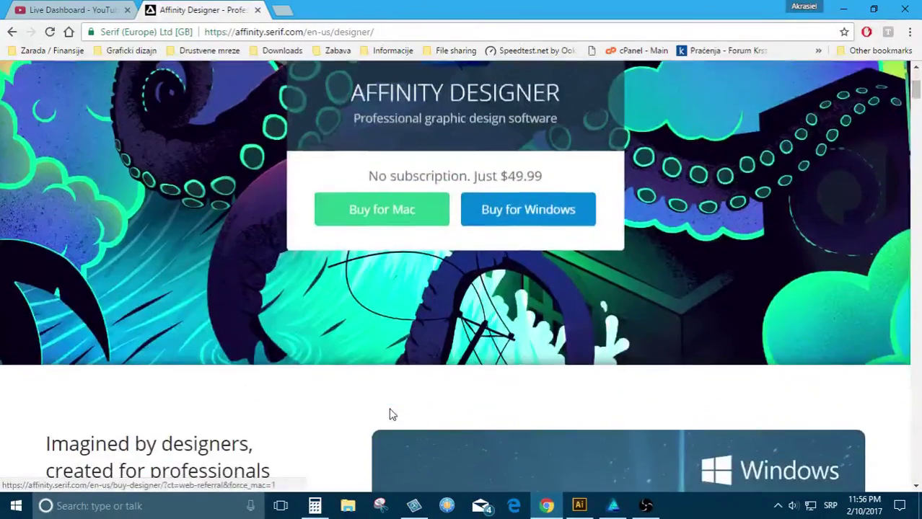
scroll(390, 414, "down", 10)
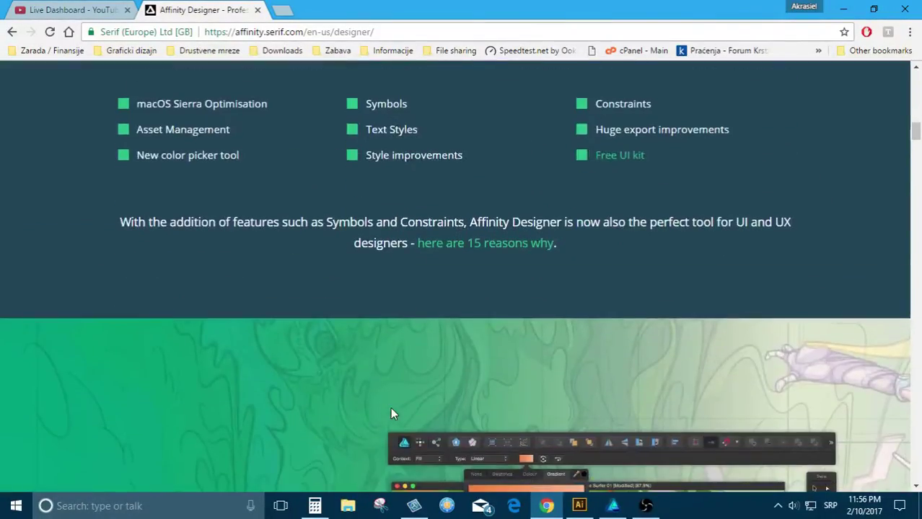
scroll(390, 409, "down", 10)
scroll(393, 414, "up", 20)
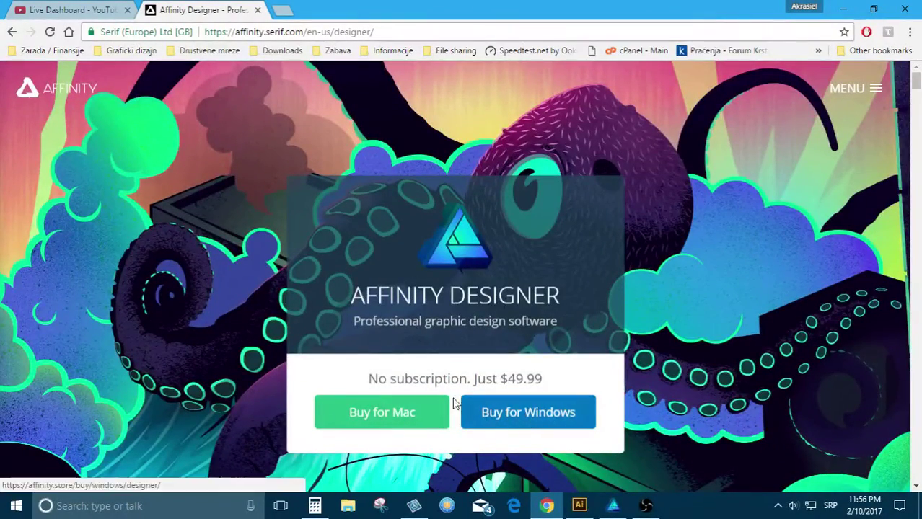
left_click(875, 92)
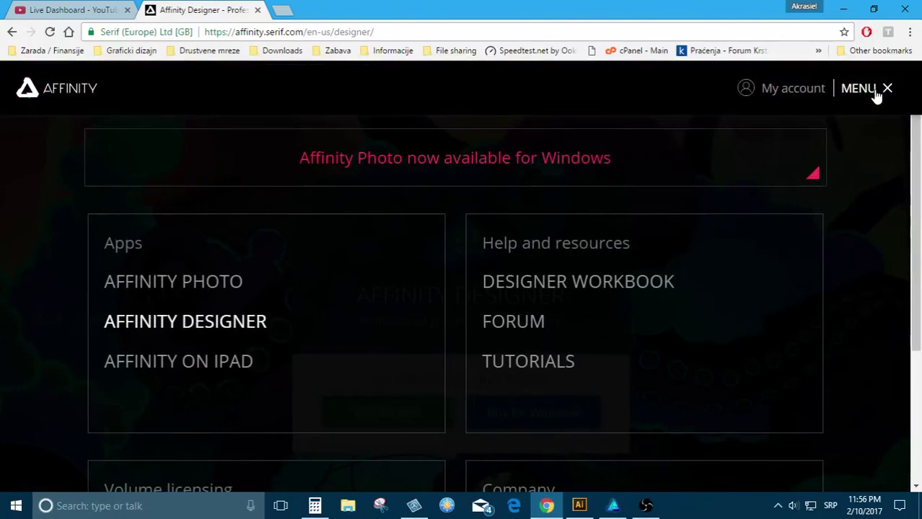
left_click(880, 89)
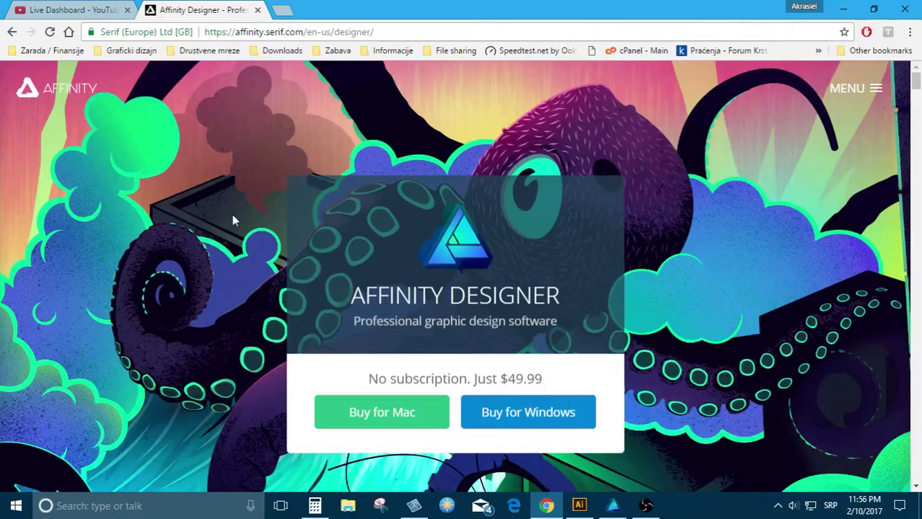
left_click(613, 505)
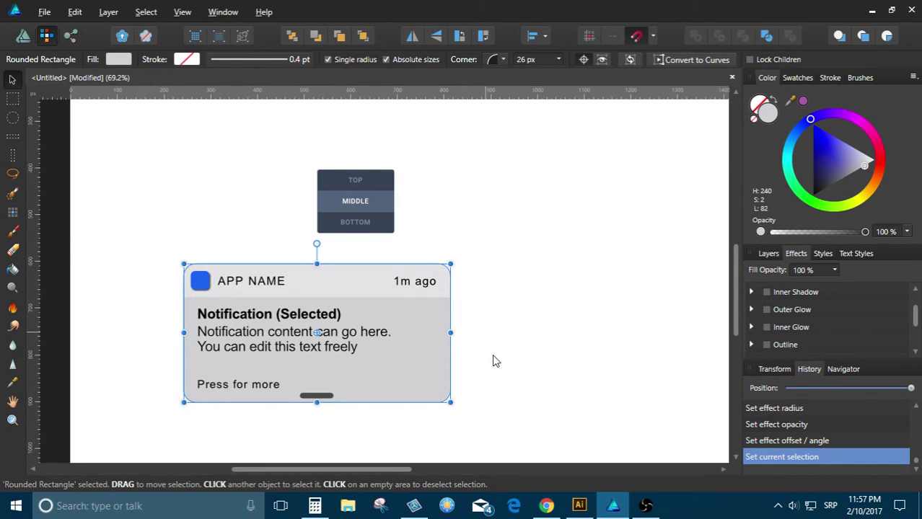
Check the YouTube Live Dashboard tab in Chrome, then return to the notification design
left_click(546, 505)
left_click(45, 8)
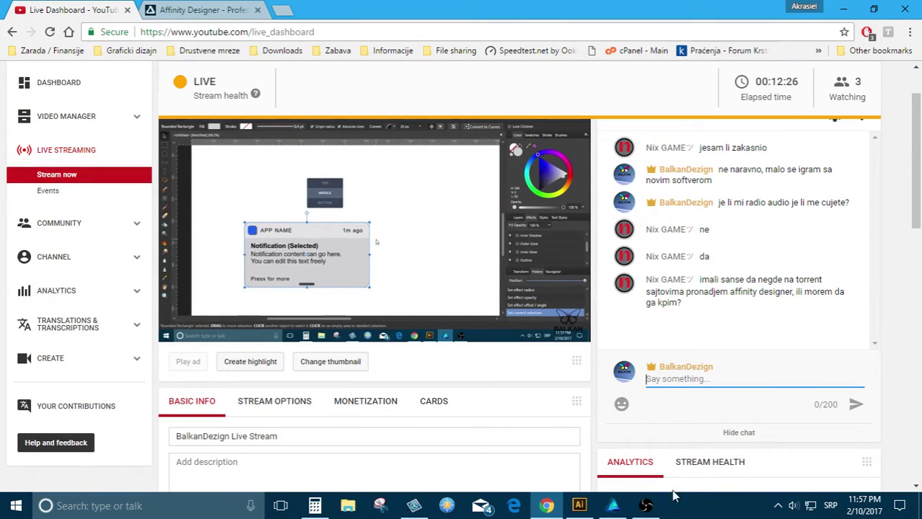
left_click(612, 505)
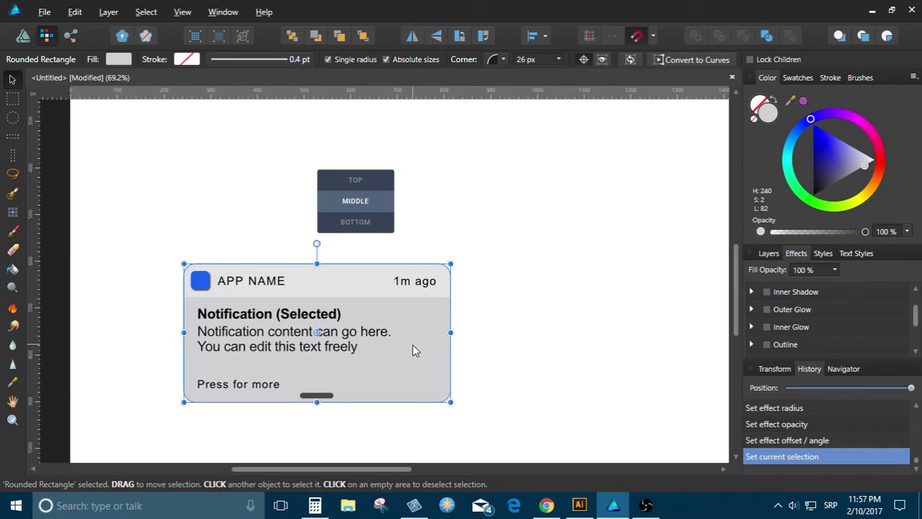
scroll(314, 317, "down", 4)
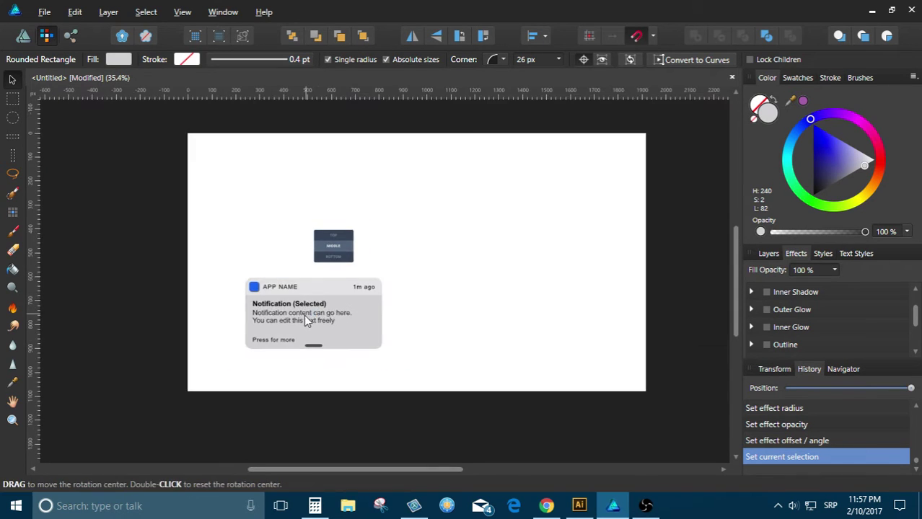
scroll(306, 315, "up", 1)
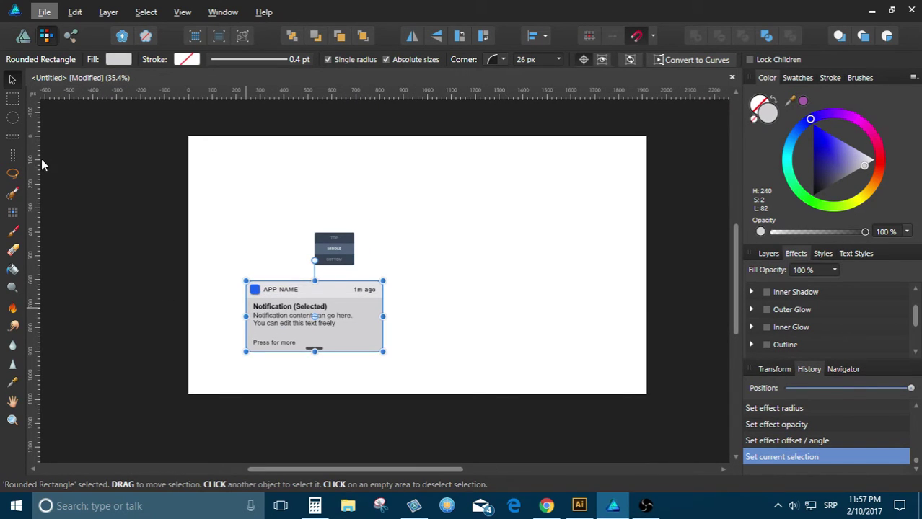
Burn a darker band across the header, dismiss the rasterize notice, and undo it via History
left_click(12, 308)
scroll(247, 238, "up", 5)
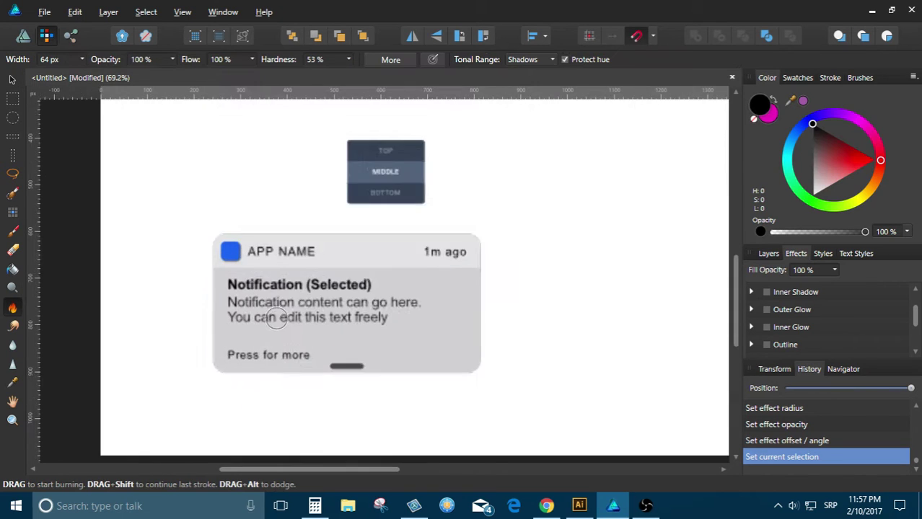
mouse_move(238, 230)
left_mouse_down()
mouse_move(288, 231)
mouse_move(329, 246)
mouse_move(404, 242)
mouse_move(539, 273)
left_mouse_up()
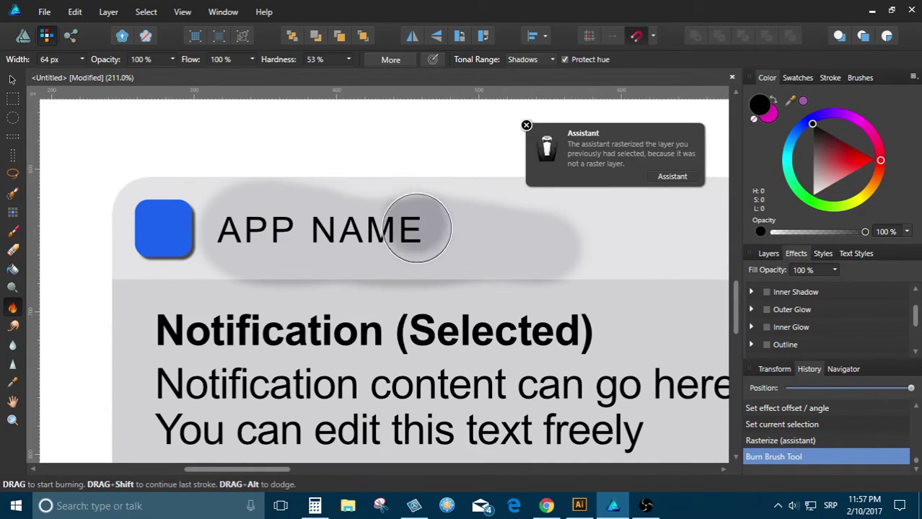
left_click(526, 126)
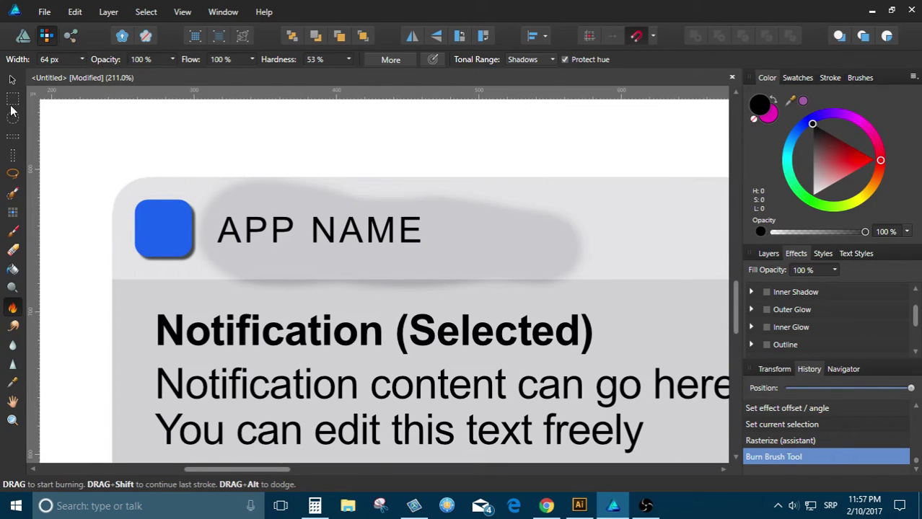
left_click_drag(912, 390, 906, 390)
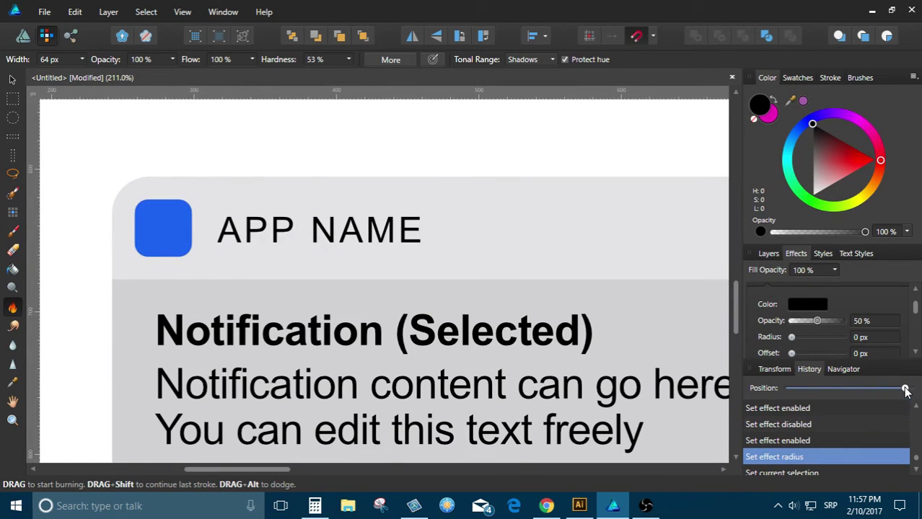
After glancing at the stream dashboard, burn the header again, rasterizing the notification layer
key("alt+Tab")
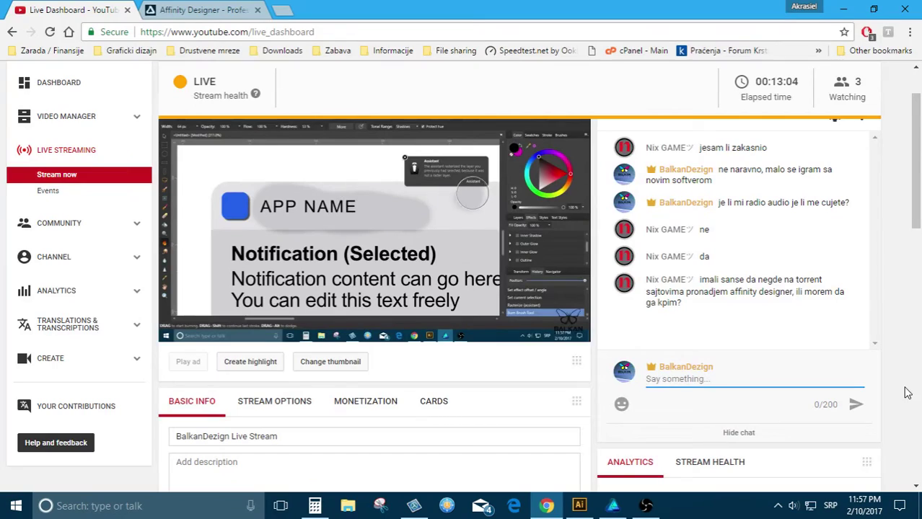
key("alt+Tab")
key("alt+Tab")
key("alt+Tab")
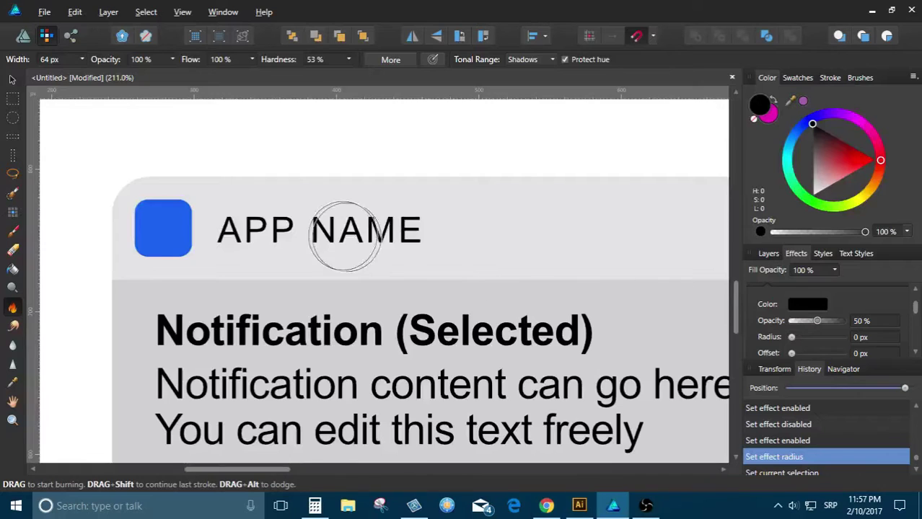
scroll(344, 232, "down", 4)
left_click(150, 288)
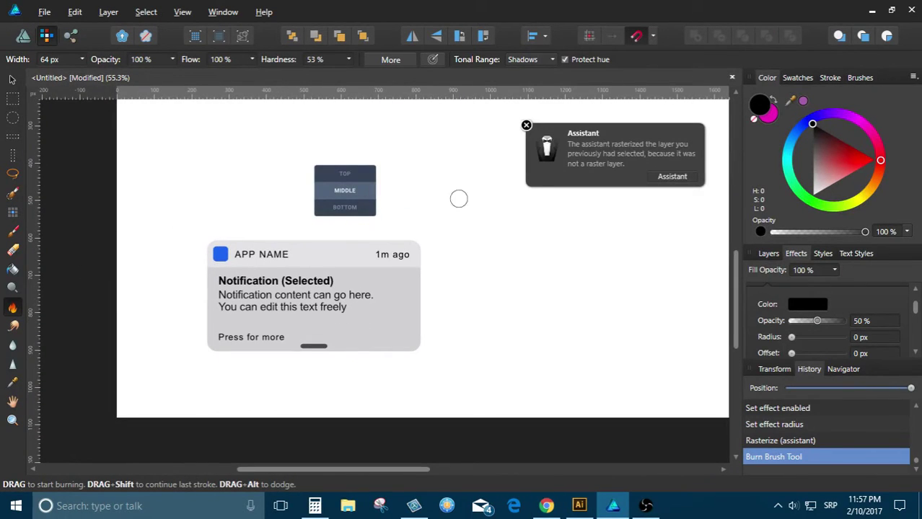
Return to the Draw Persona, select the notification's app icon, then clear the selection
left_click(25, 36)
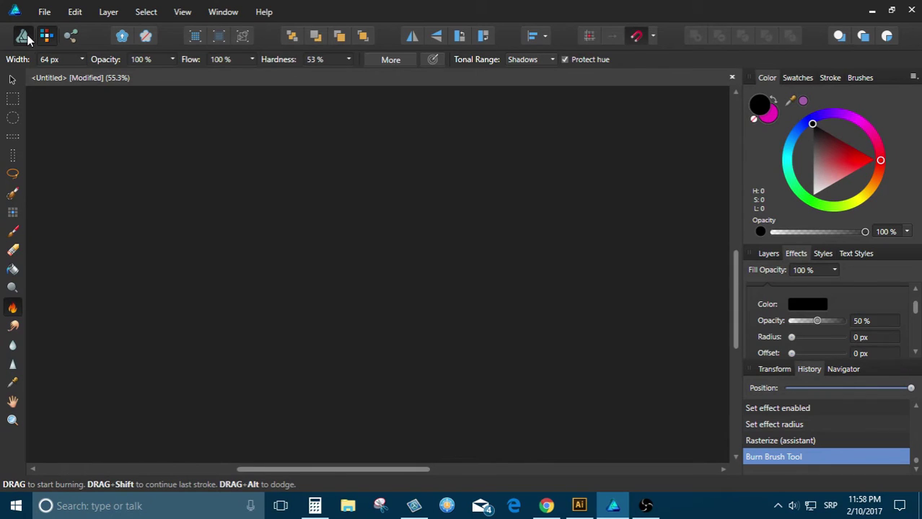
scroll(311, 254, "down", 1)
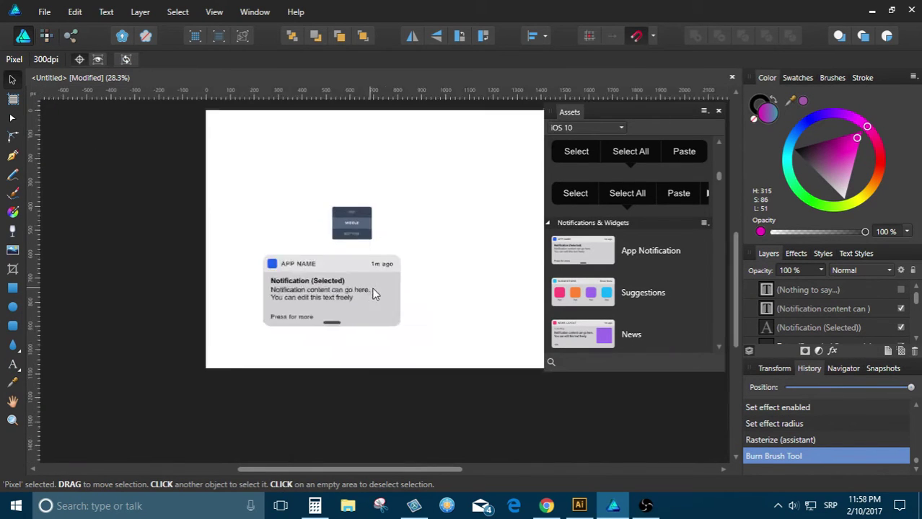
scroll(222, 255, "up", 1)
left_click(234, 289)
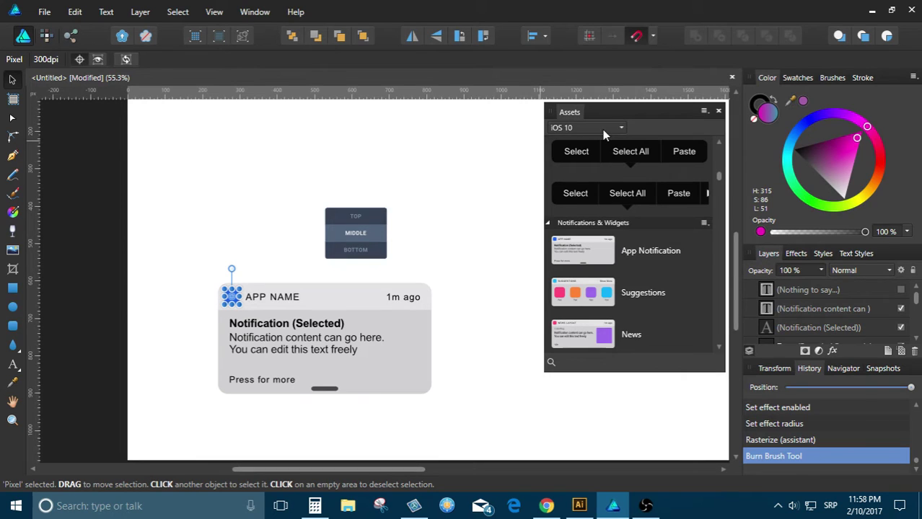
scroll(598, 266, "up", 2)
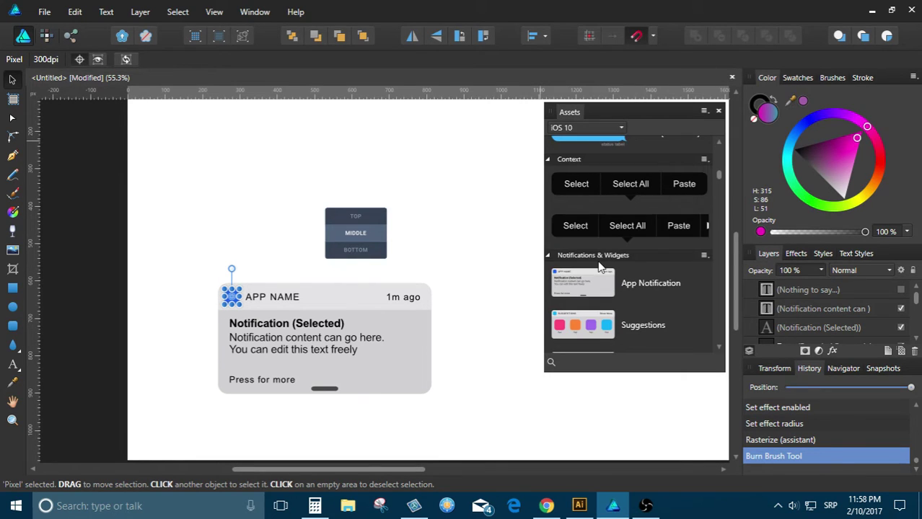
left_click(150, 163)
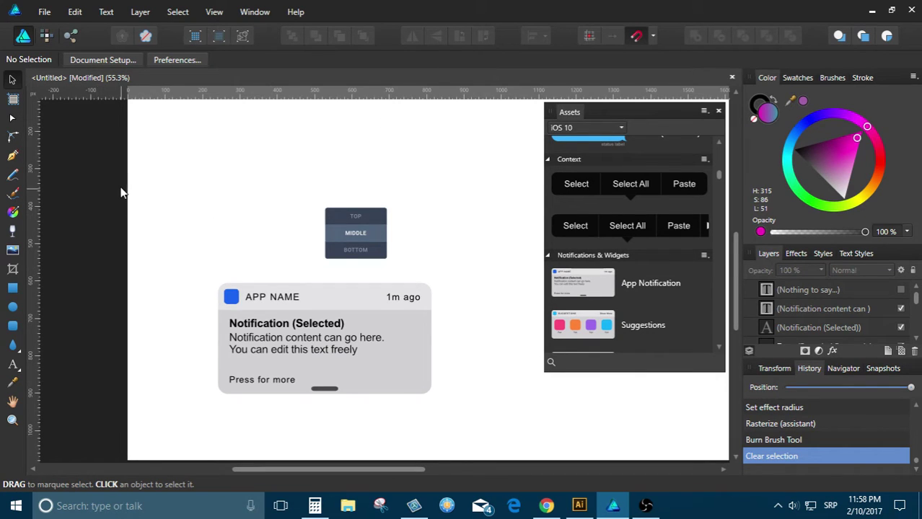
scroll(116, 183, "down", 2)
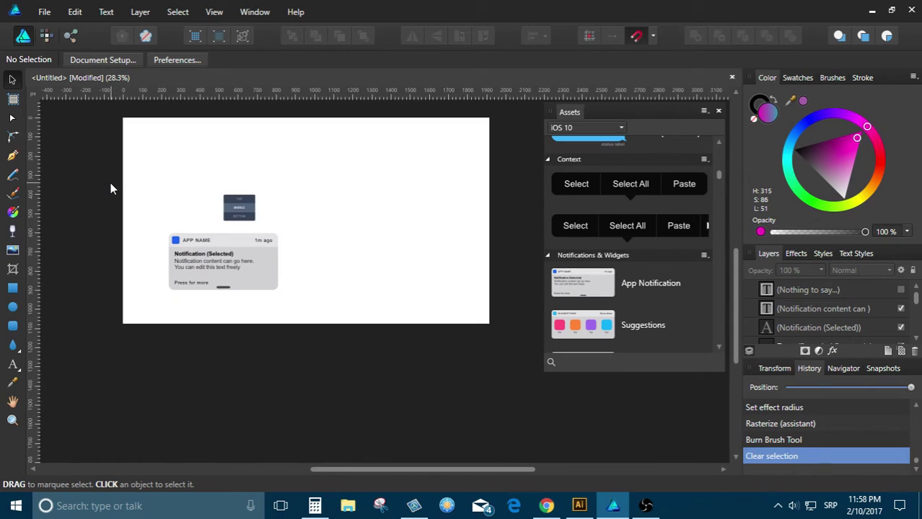
scroll(112, 186, "up", 1)
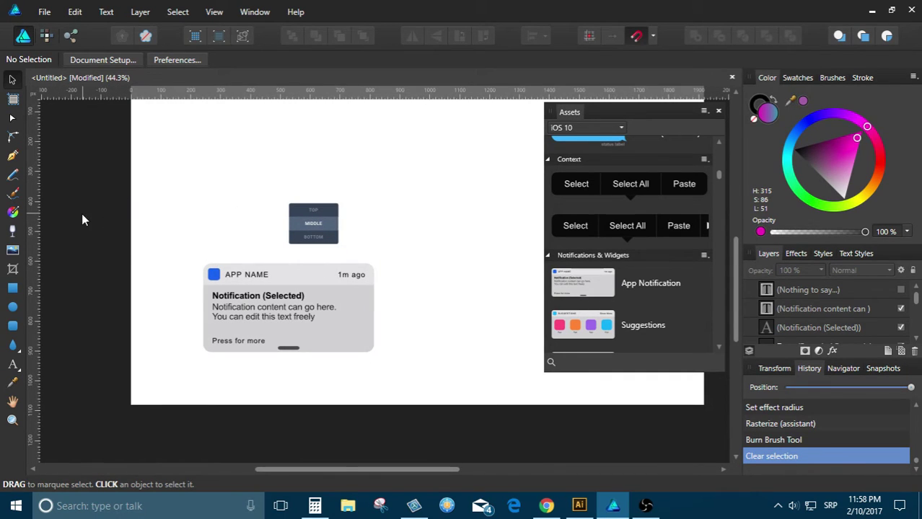
Delete all nine notification objects, then draw a closed six-node test curve with the Pen Tool
left_click_drag(121, 176, 438, 404)
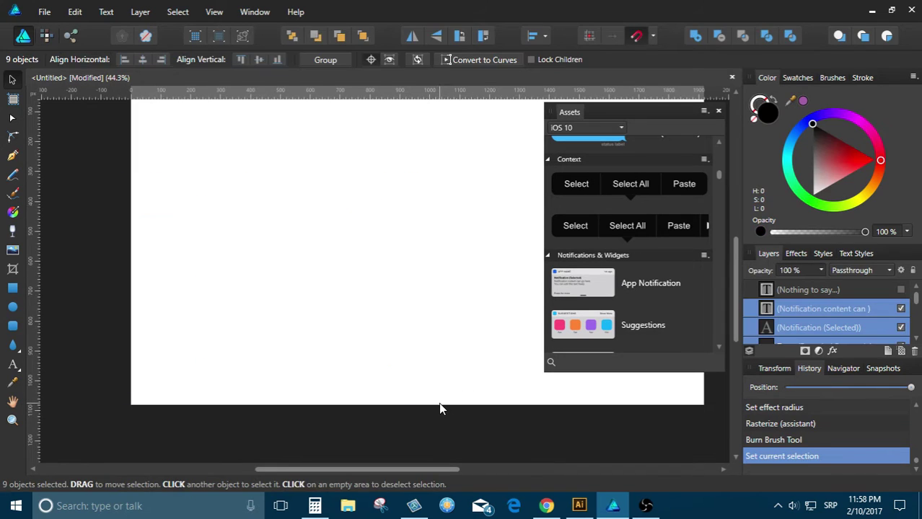
key("Delete")
left_click(13, 156)
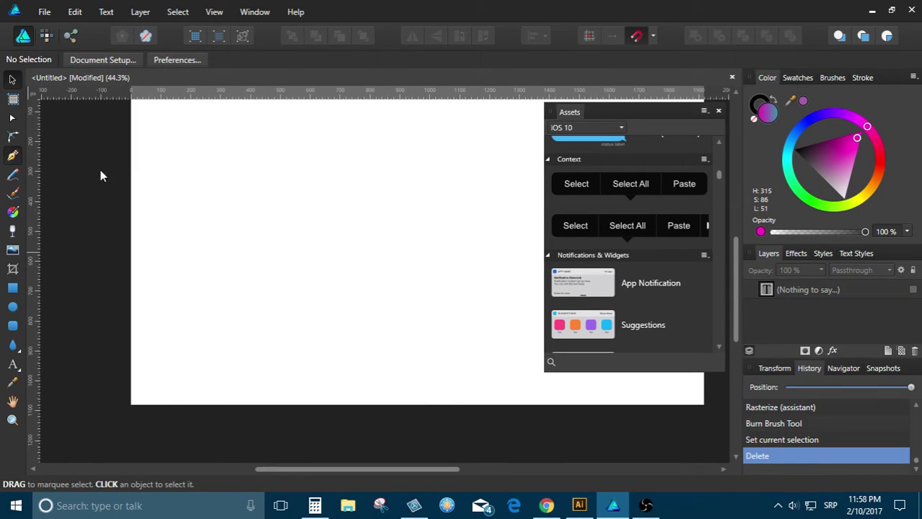
scroll(267, 246, "up", 1)
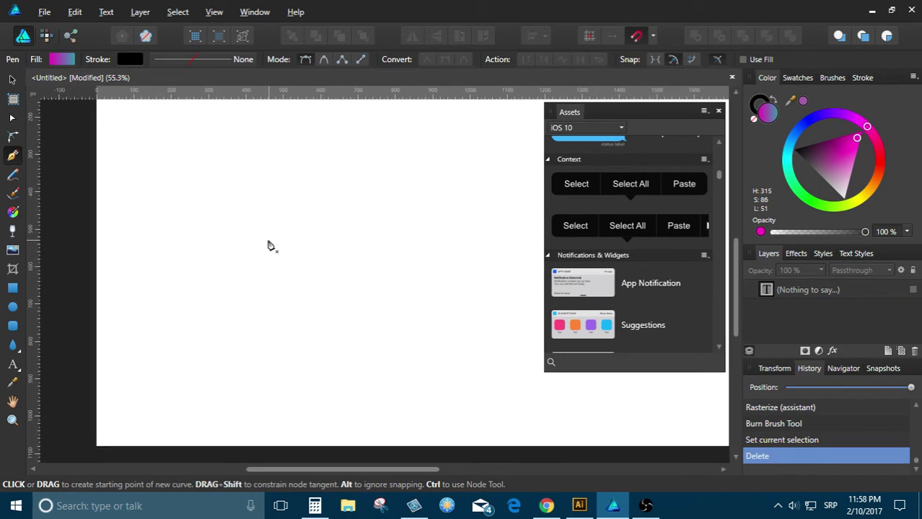
left_click(169, 201)
left_click_drag(246, 197, 275, 226)
left_click_drag(292, 284, 283, 322)
left_click_drag(251, 352, 214, 359)
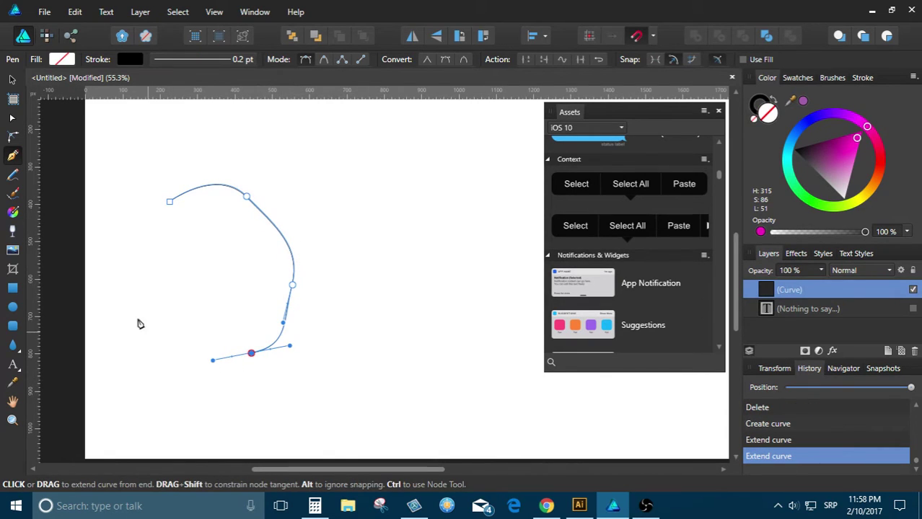
left_click_drag(148, 332, 134, 304)
left_click_drag(138, 256, 147, 236)
left_click(170, 202)
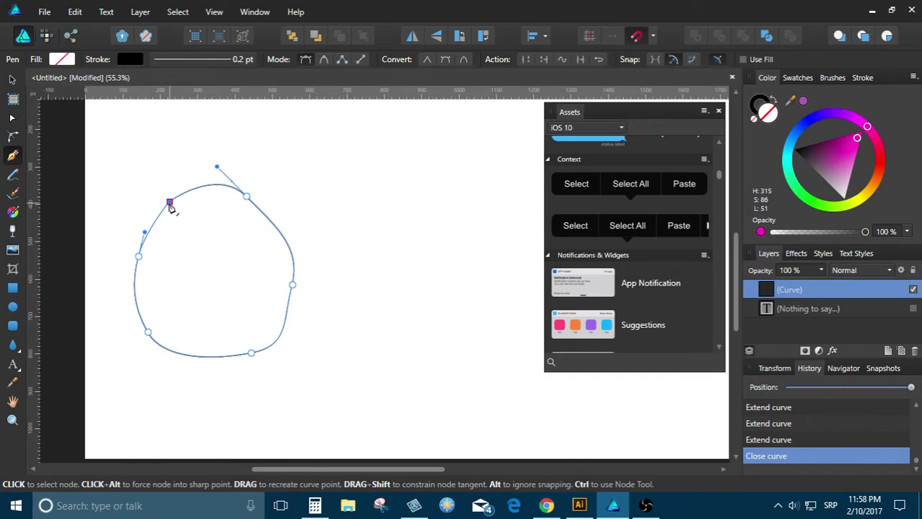
Inspect and deselect the curve, switch the keyboard to English, and undo the curve
key("ctrl")
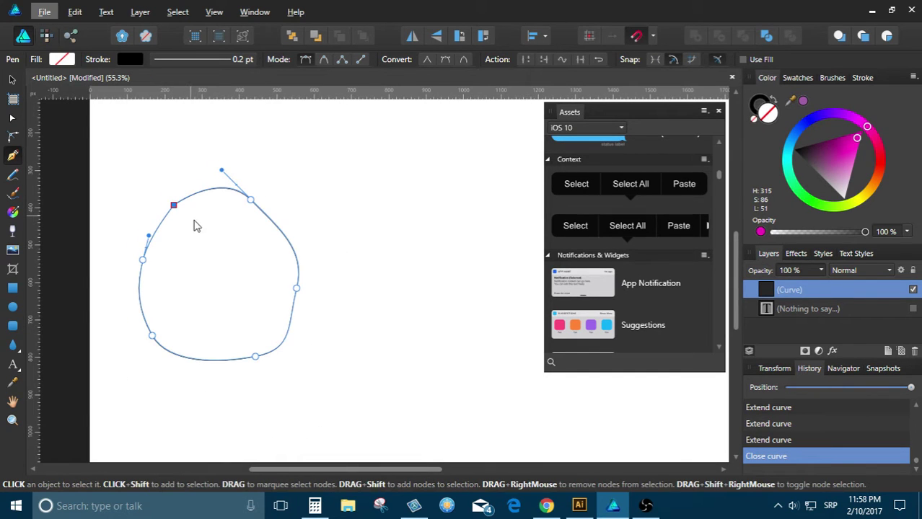
left_click(15, 81)
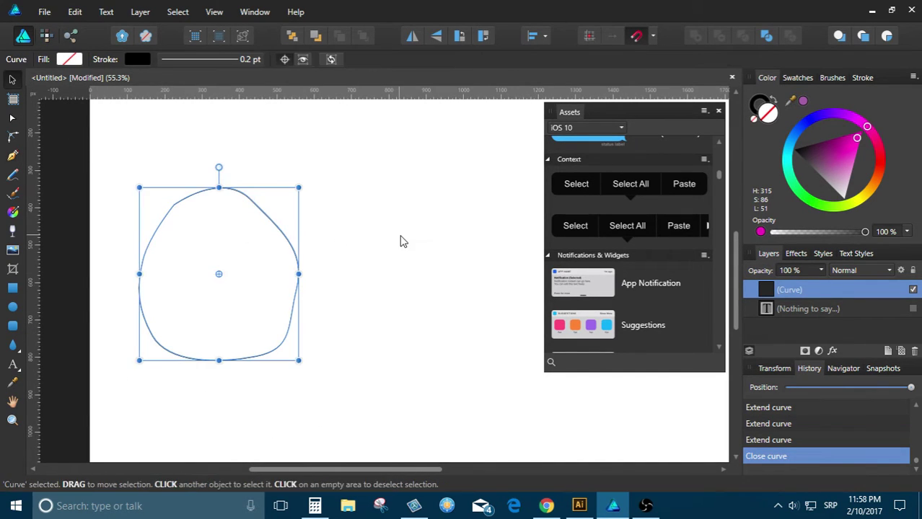
left_click(401, 241)
left_click(829, 505)
left_click(790, 352)
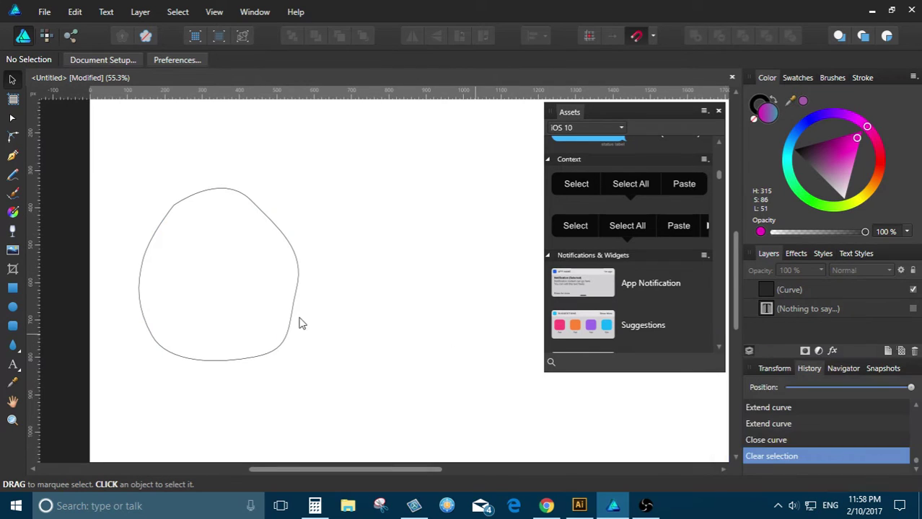
key("ctrl+z")
key("ctrl+z")
key("ctrl+z")
key("ctrl+z")
key("ctrl+z")
key("ctrl+z")
key("ctrl+z")
key("ctrl+z")
key("ctrl+z")
key("ctrl+z")
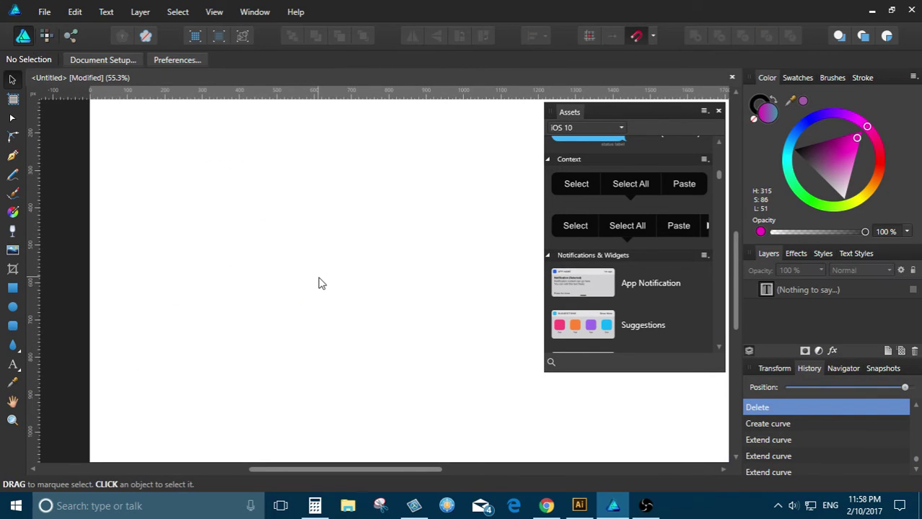
Sketch a thin freehand Pencil curve across the canvas
left_click(13, 174)
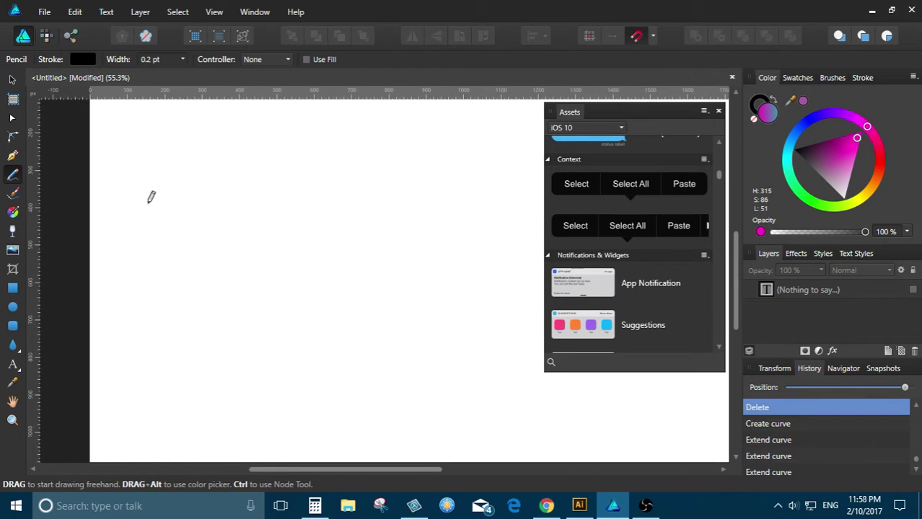
mouse_move(166, 244)
left_mouse_down()
mouse_move(204, 213)
mouse_move(338, 238)
mouse_move(330, 194)
mouse_move(312, 301)
mouse_move(260, 290)
mouse_move(411, 226)
mouse_move(399, 198)
left_mouse_up()
scroll(355, 226, "up", 5)
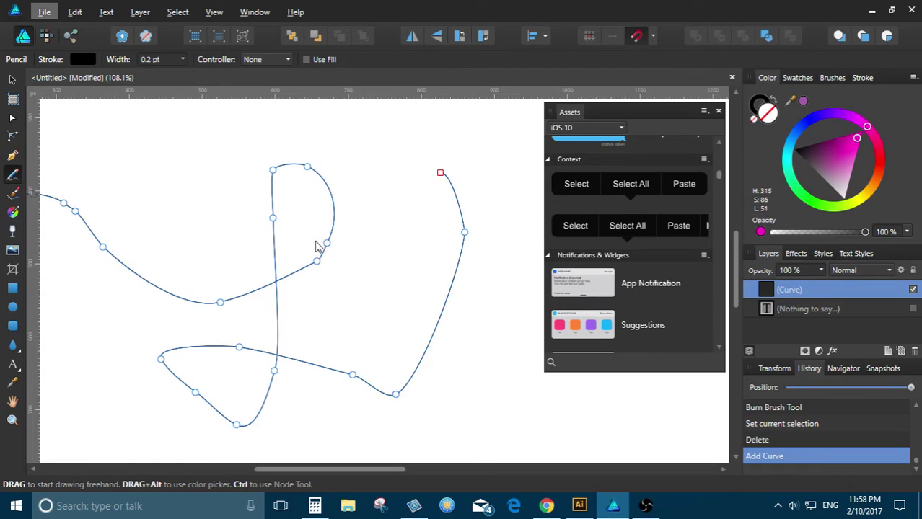
Drag the curve's top-left node up-left, then paint a thick black vector brush stroke across the top
left_click(11, 124)
left_click_drag(273, 172, 212, 189)
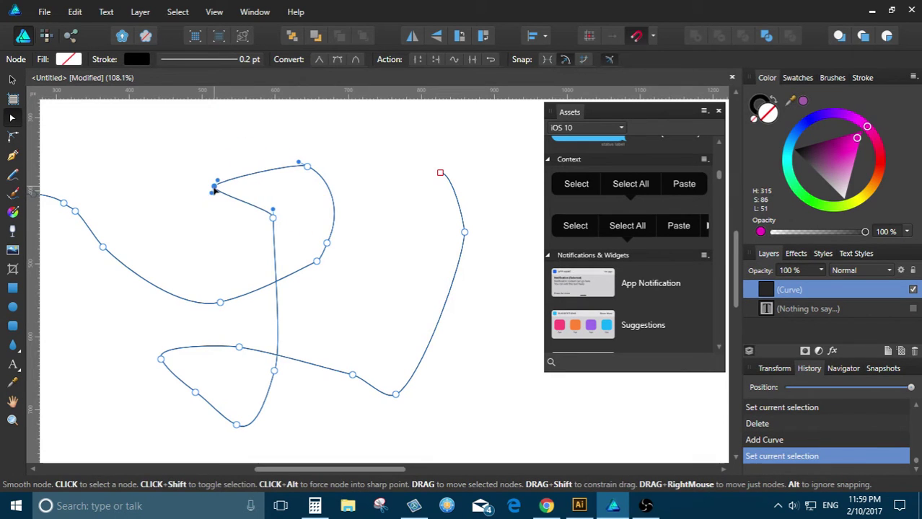
scroll(249, 239, "down", 5)
scroll(215, 265, "up", 3)
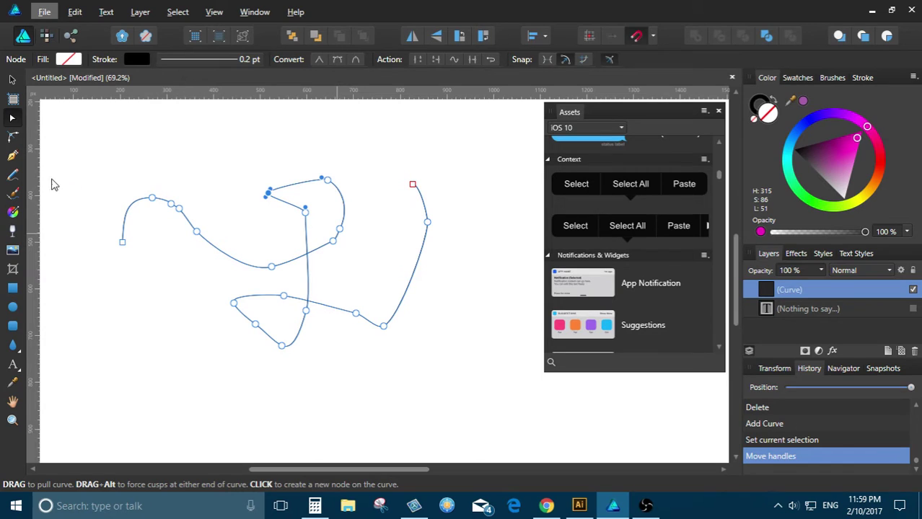
left_click(14, 201)
mouse_move(98, 153)
left_mouse_down()
mouse_move(180, 140)
mouse_move(251, 178)
mouse_move(338, 145)
mouse_move(387, 175)
mouse_move(487, 197)
mouse_move(454, 276)
left_mouse_up()
Undo to restore the mockup, draw an upper-left rectangle, and give it a teal-to-magenta linear gradient
key("ctrl+z")
key("ctrl+z")
key("ctrl+z")
key("ctrl+z")
key("ctrl+z")
key("ctrl+z")
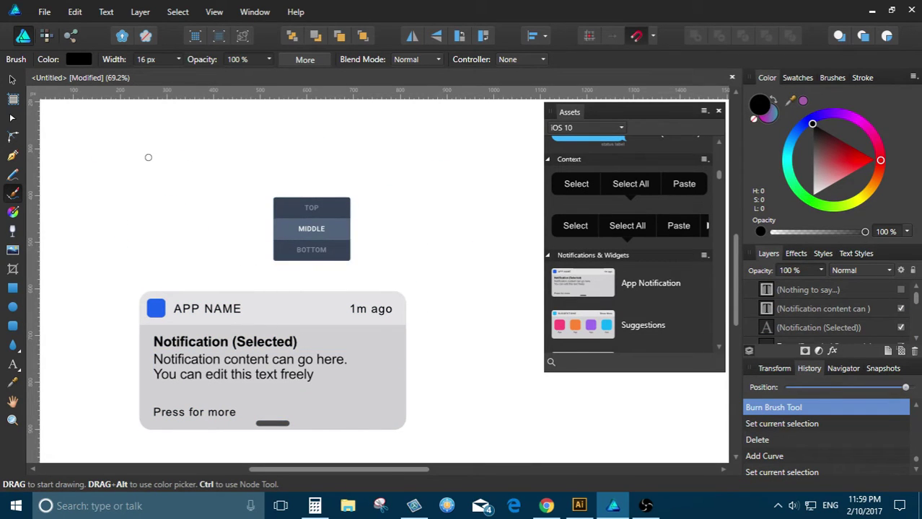
left_click(11, 288)
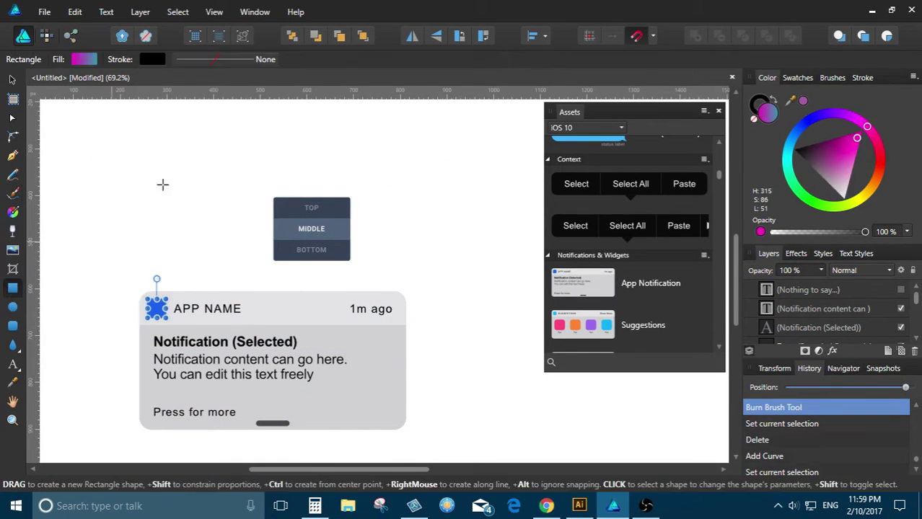
left_click_drag(105, 138, 215, 224)
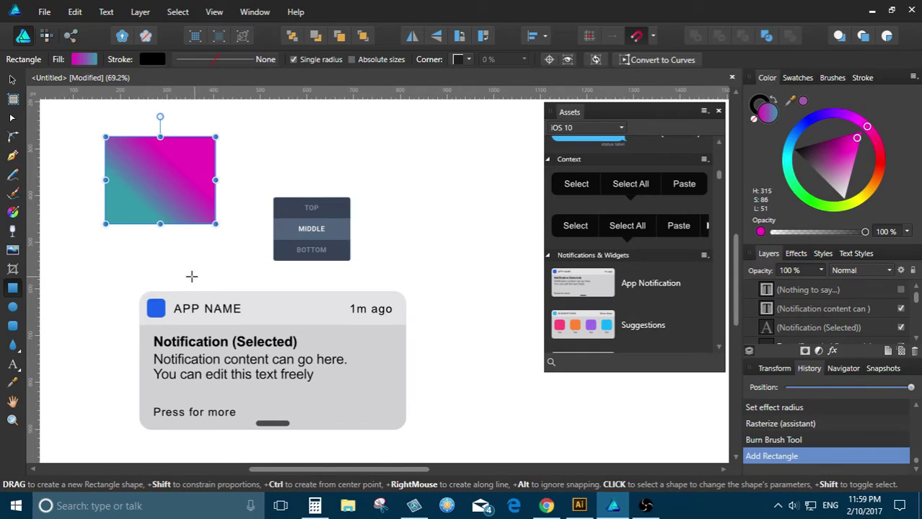
left_click(13, 215)
left_click_drag(195, 149, 140, 171)
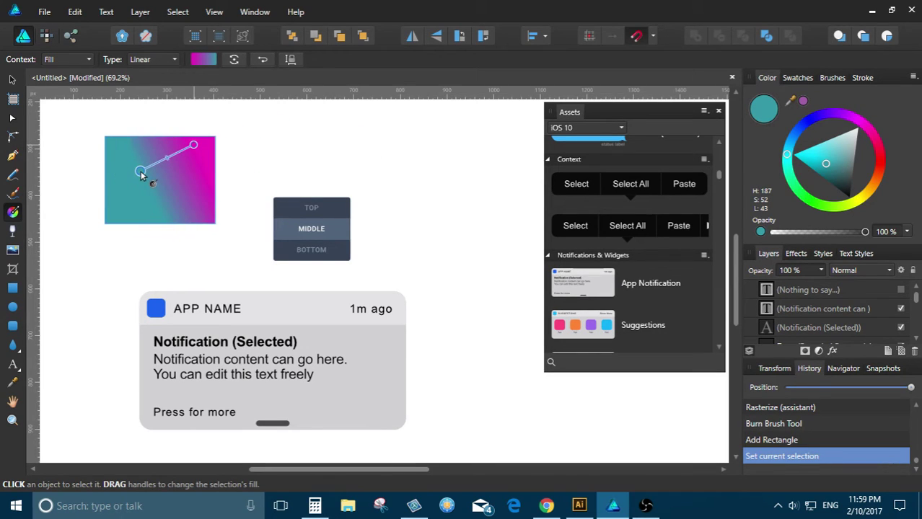
Try an elliptical gradient on the rectangle, then revert to the linear one
left_click(162, 60)
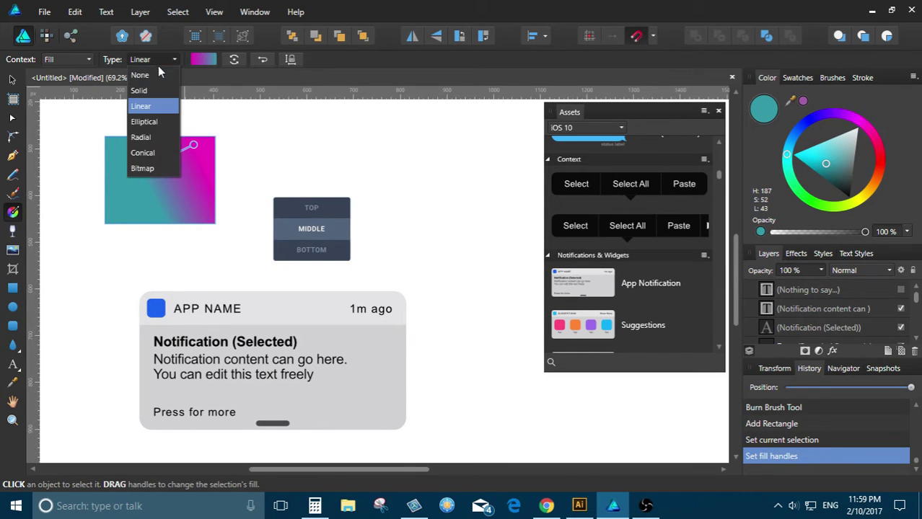
left_click(147, 123)
left_click_drag(164, 181, 98, 250)
key("ctrl+z")
key("ctrl+z")
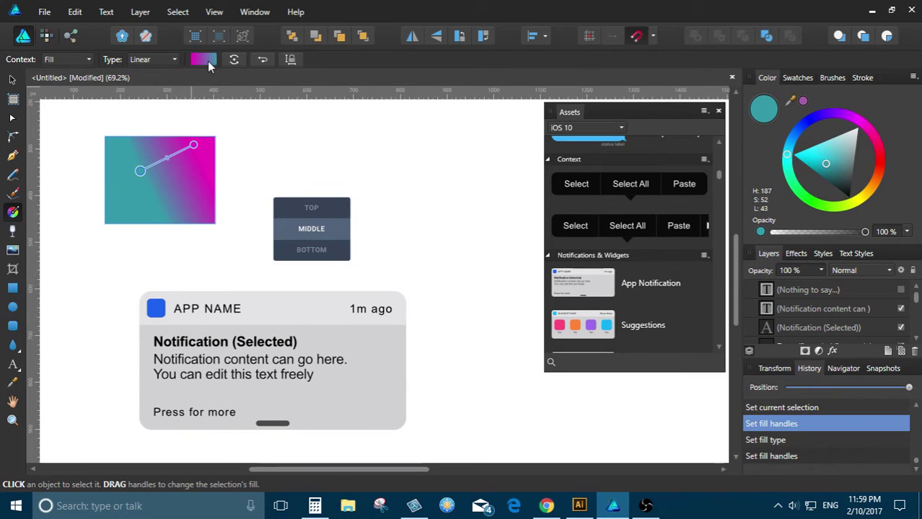
Desaturate the magenta gradient stop and redraw the gradient diagonally from magenta to teal
left_click(208, 60)
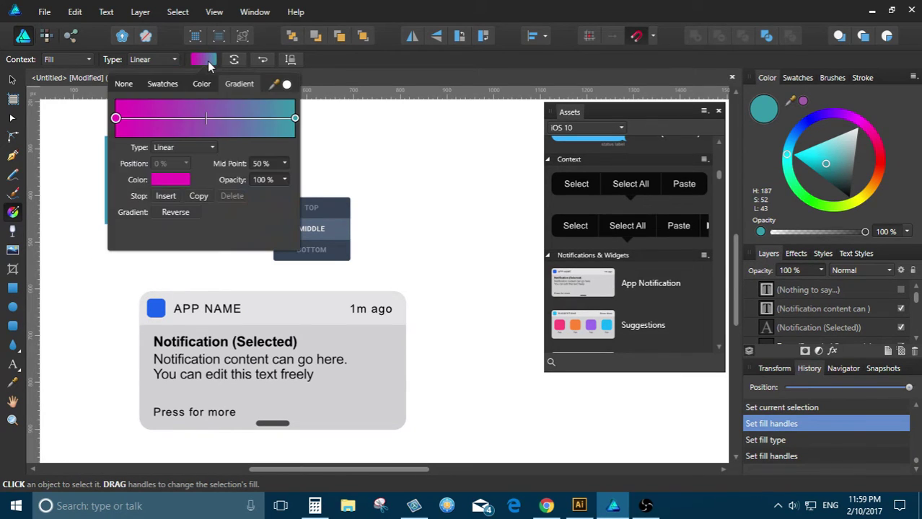
left_click(166, 181)
mouse_move(173, 256)
left_mouse_down()
mouse_move(183, 253)
mouse_move(179, 261)
left_mouse_up()
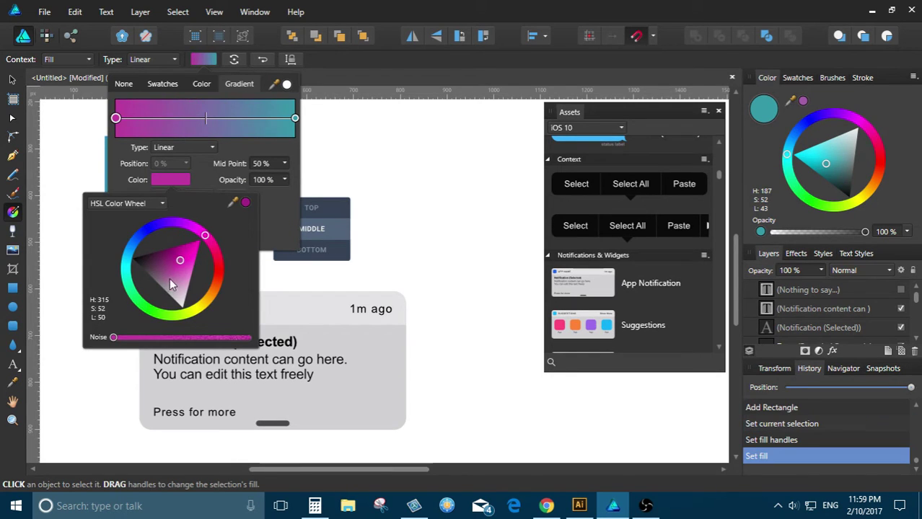
left_click(416, 172)
left_click_drag(182, 160, 154, 198)
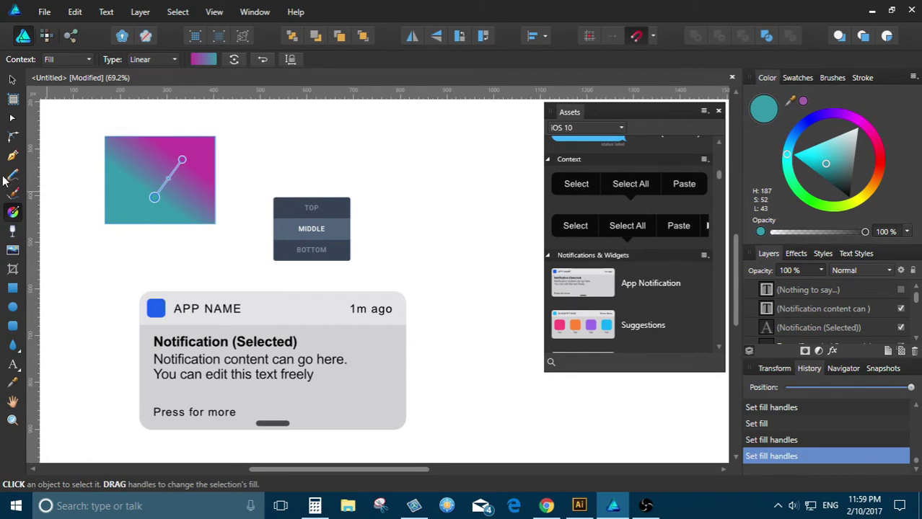
Fade the rectangle to transparent toward its bottom and shift its gradient within the vector crop
left_click(12, 231)
left_click_drag(150, 149, 160, 198)
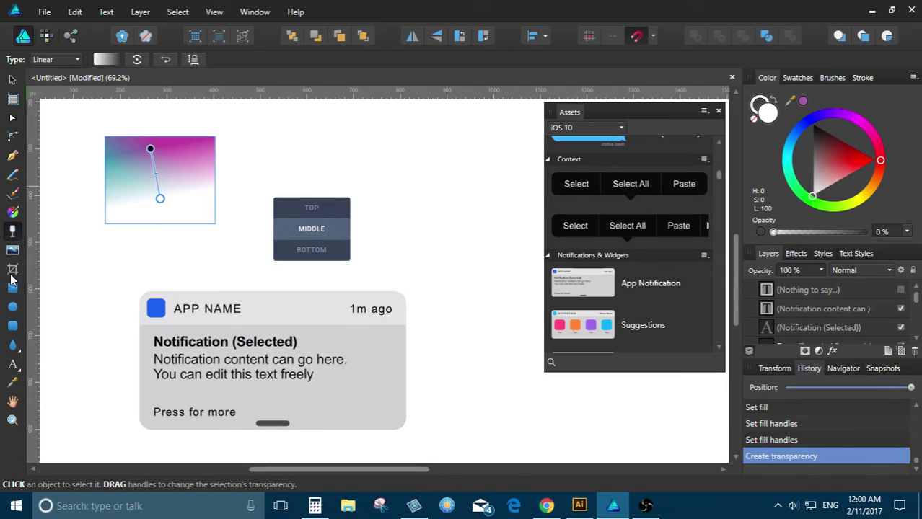
left_click(13, 269)
left_click(119, 180)
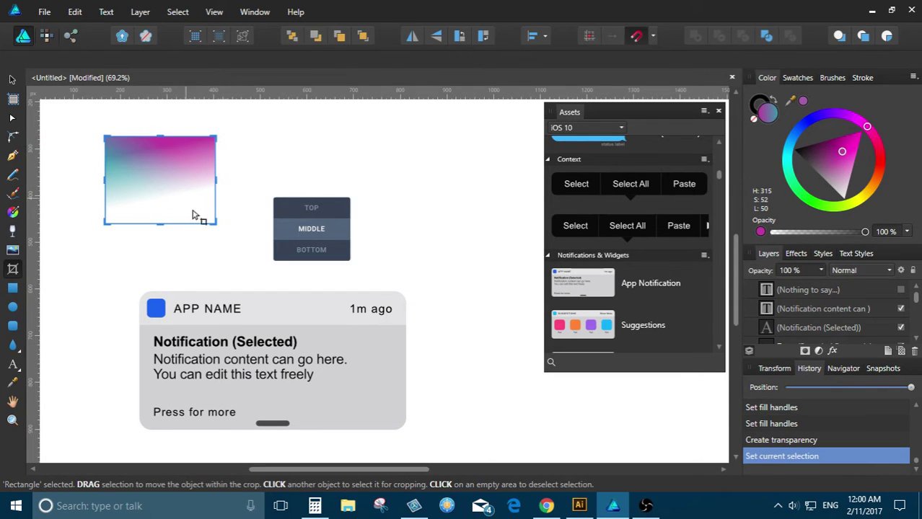
mouse_move(124, 160)
left_mouse_down()
mouse_move(173, 209)
mouse_move(134, 160)
mouse_move(106, 146)
mouse_move(133, 162)
mouse_move(114, 150)
left_mouse_up()
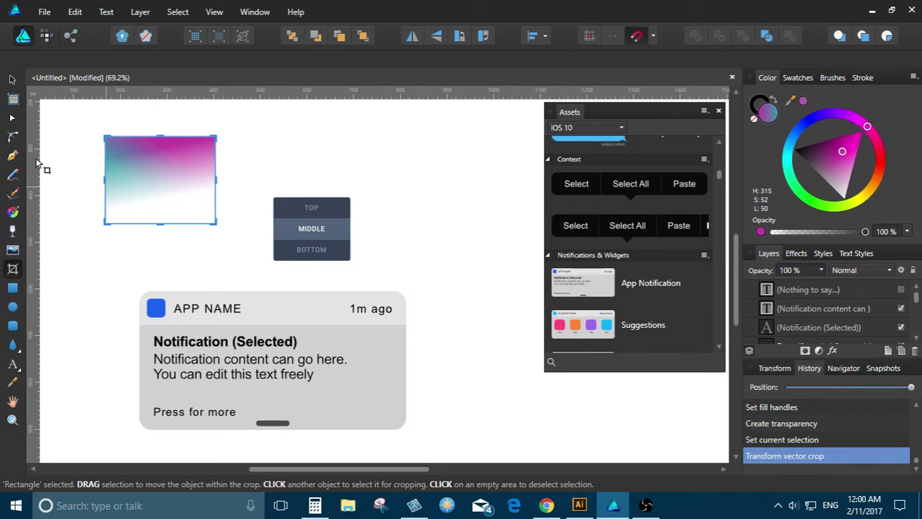
left_click(11, 81)
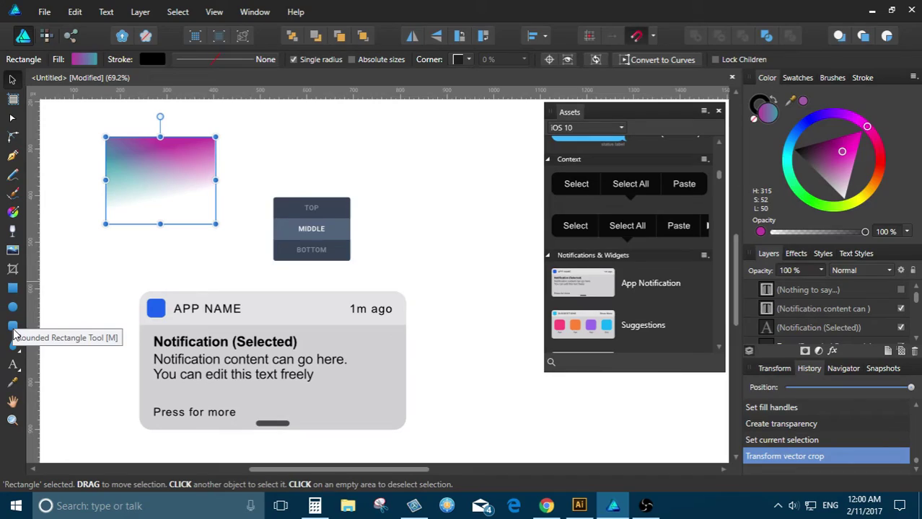
After glancing at the stream dashboard, draw a pie shape above the segmented control
key("alt+Tab")
key("alt+Tab")
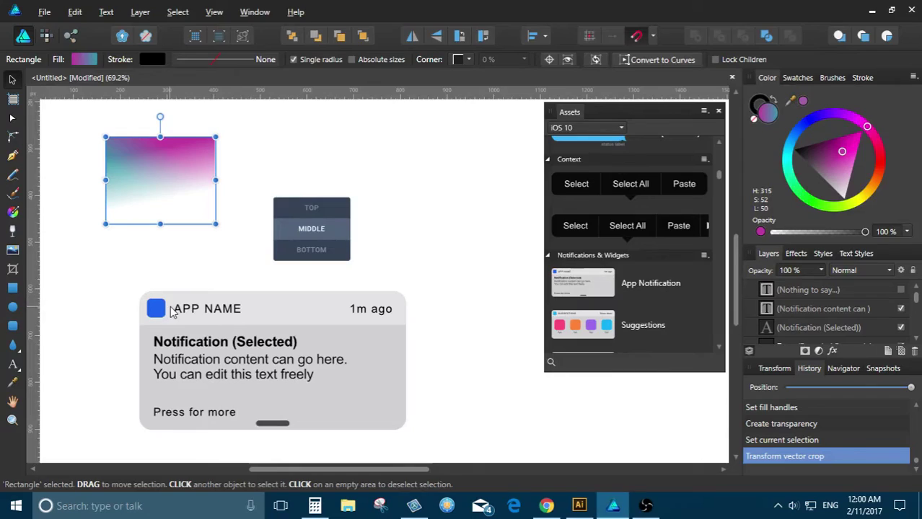
key("alt+Tab")
key("alt+Tab")
scroll(156, 296, "down", 3)
scroll(139, 281, "up", 1)
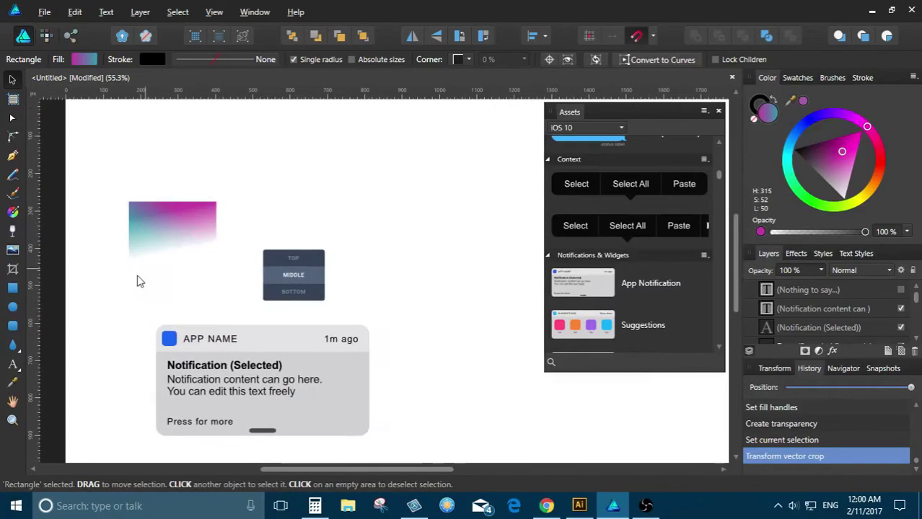
left_click(14, 350)
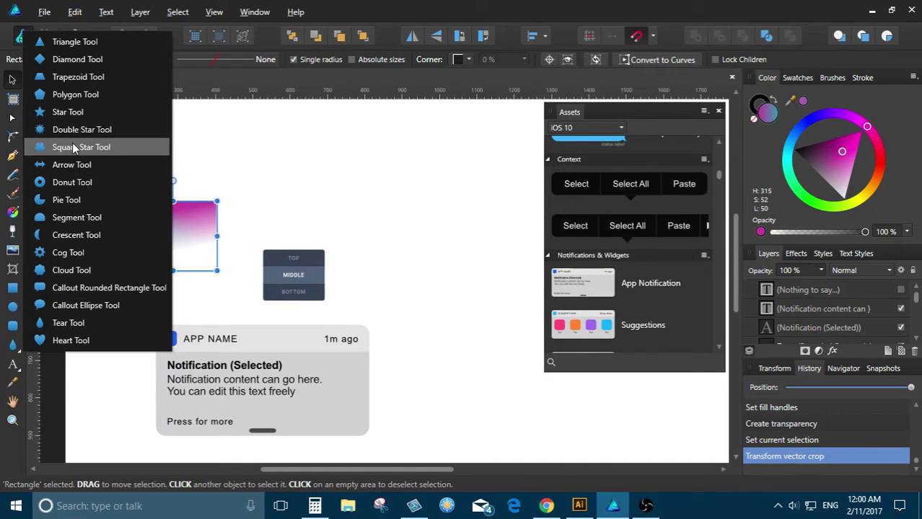
left_click(67, 199)
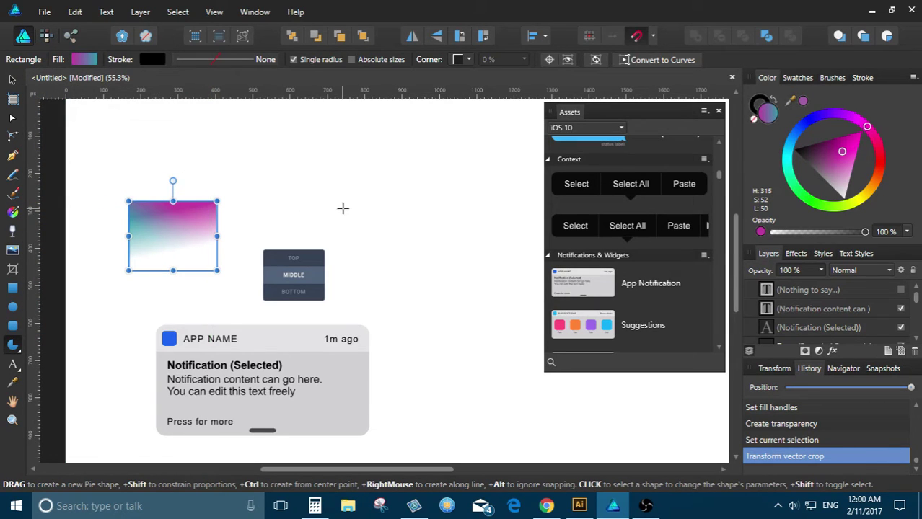
left_click_drag(286, 135, 403, 246)
Try then remove a centre hole, and set the pie's start angle to 45° for a 315° sweep
scroll(344, 224, "up", 3)
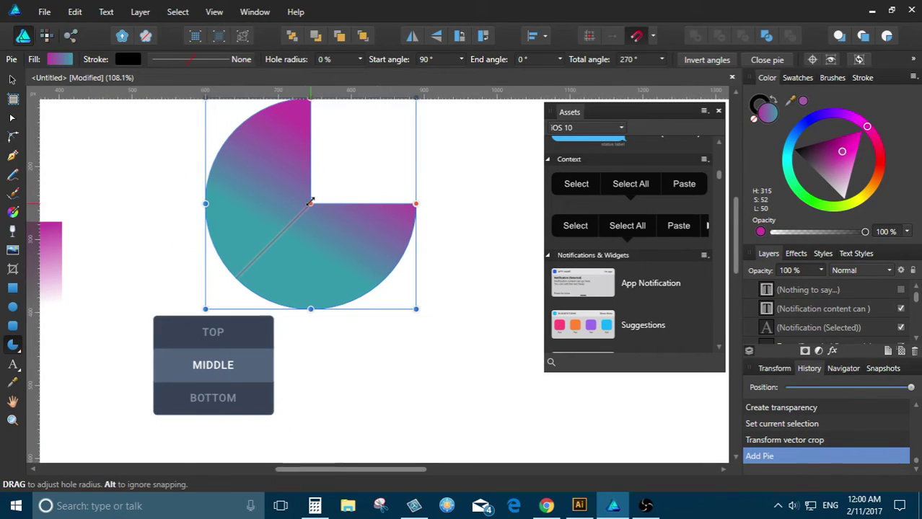
scroll(310, 202, "down", 1)
scroll(311, 200, "up", 1)
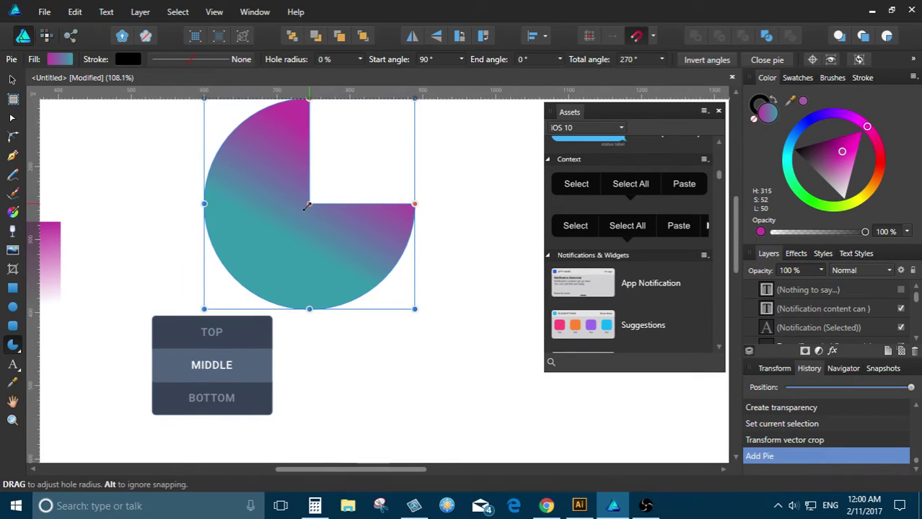
mouse_move(310, 202)
left_mouse_down()
mouse_move(290, 223)
mouse_move(309, 205)
left_mouse_up()
scroll(296, 166, "down", 2)
scroll(285, 137, "up", 2)
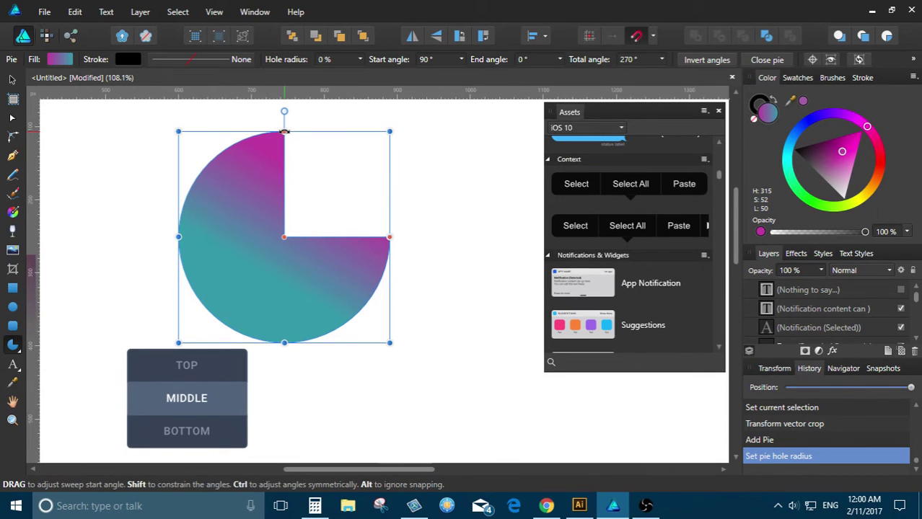
left_click_drag(284, 132, 342, 181)
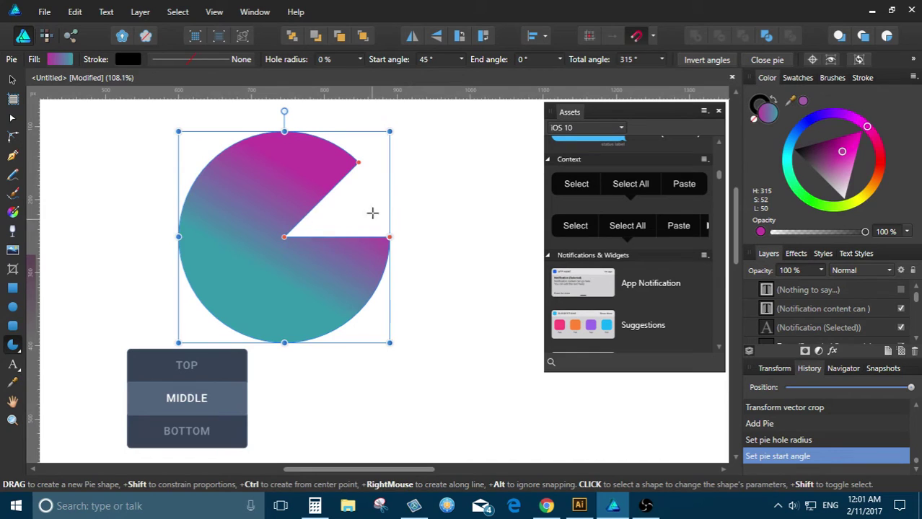
scroll(332, 208, "down", 1)
scroll(302, 225, "up", 2)
scroll(313, 220, "down", 3)
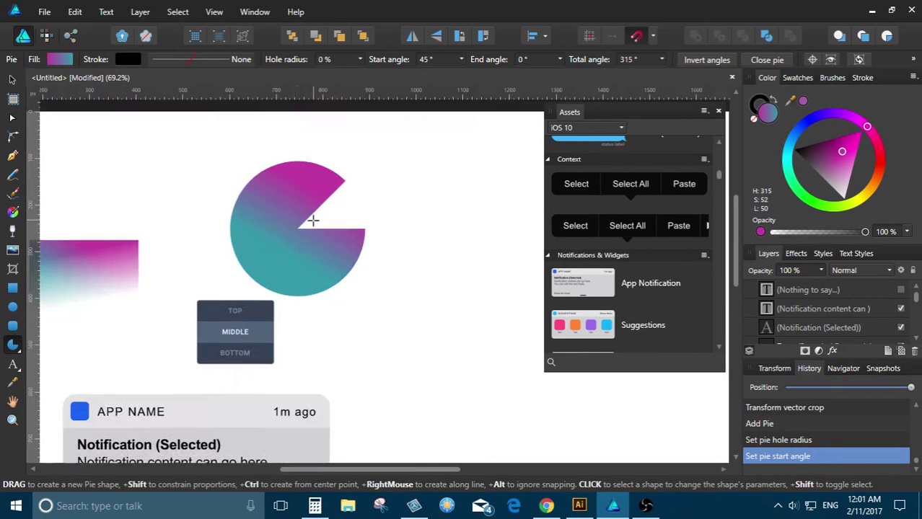
left_click(13, 346)
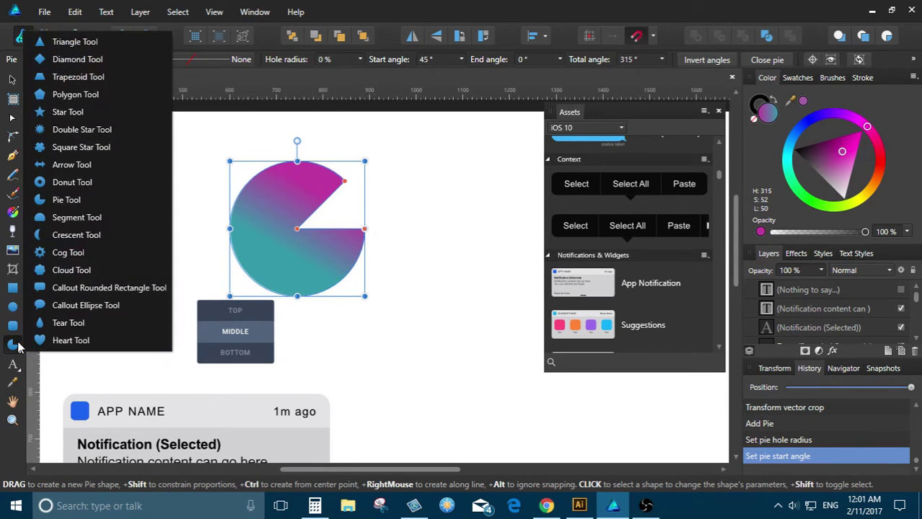
Draw a 12-tooth cog shape on the canvas with the Cog Tool
left_click(46, 253)
scroll(366, 299, "down", 3)
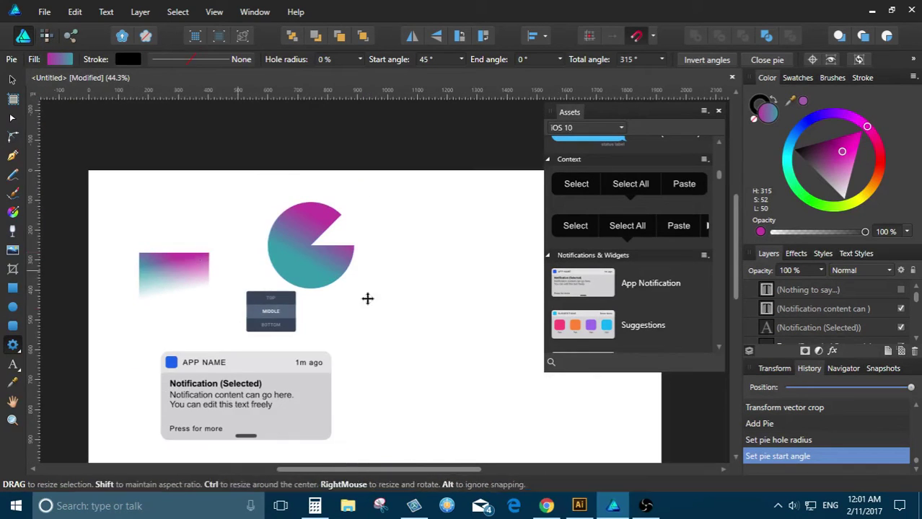
scroll(463, 311, "up", 4)
scroll(280, 264, "down", 3)
scroll(280, 198, "up", 3)
left_click_drag(280, 197, 433, 364)
scroll(368, 209, "up", 3)
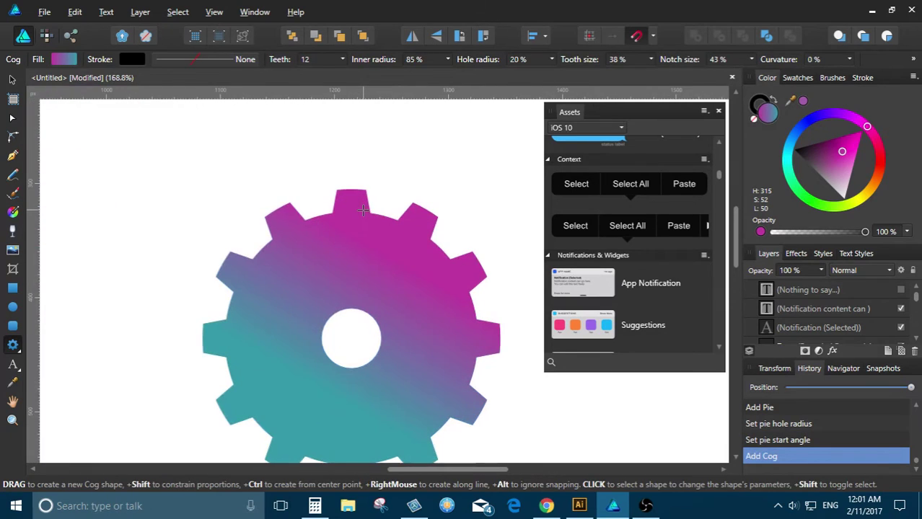
Slim the cog's teeth, widen its centre hole to 51%, and switch to the stream dashboard
left_click_drag(369, 214, 359, 186)
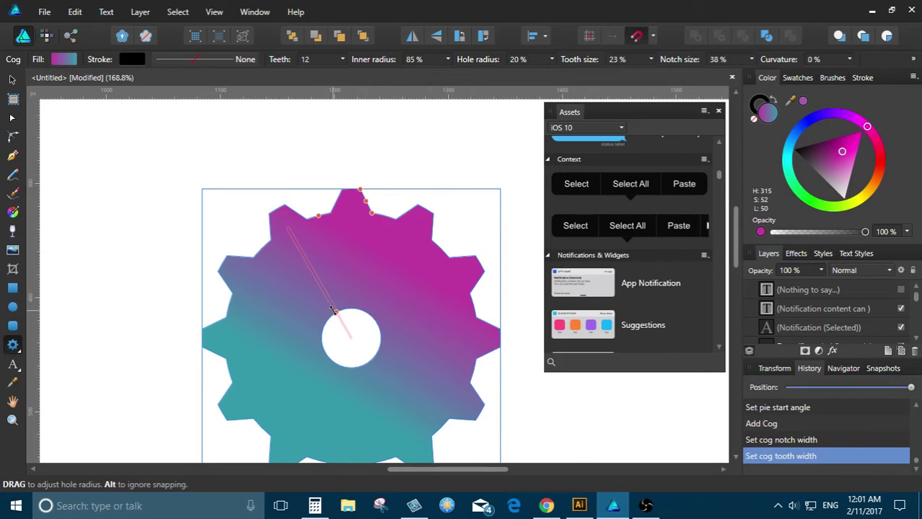
left_click_drag(335, 312, 319, 285)
scroll(319, 281, "down", 3)
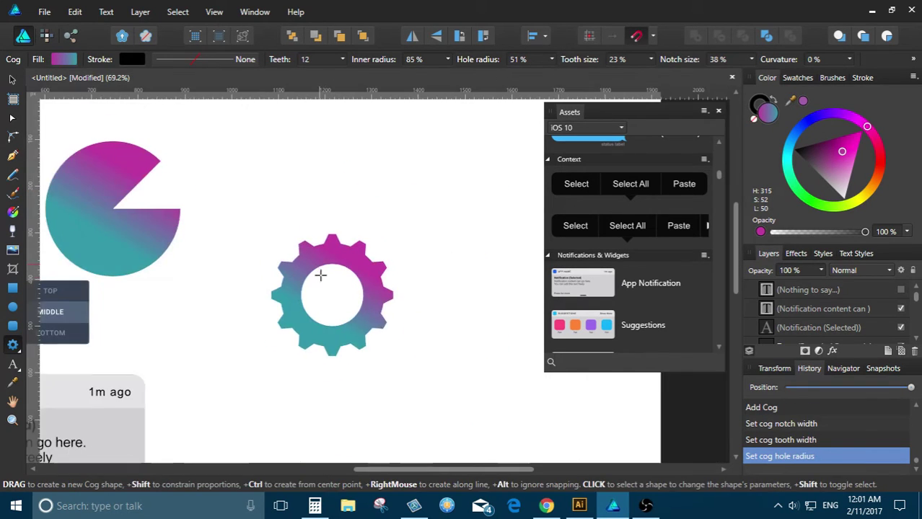
scroll(328, 300, "up", 2)
scroll(328, 300, "up", 2)
scroll(338, 261, "down", 2)
left_click(390, 311)
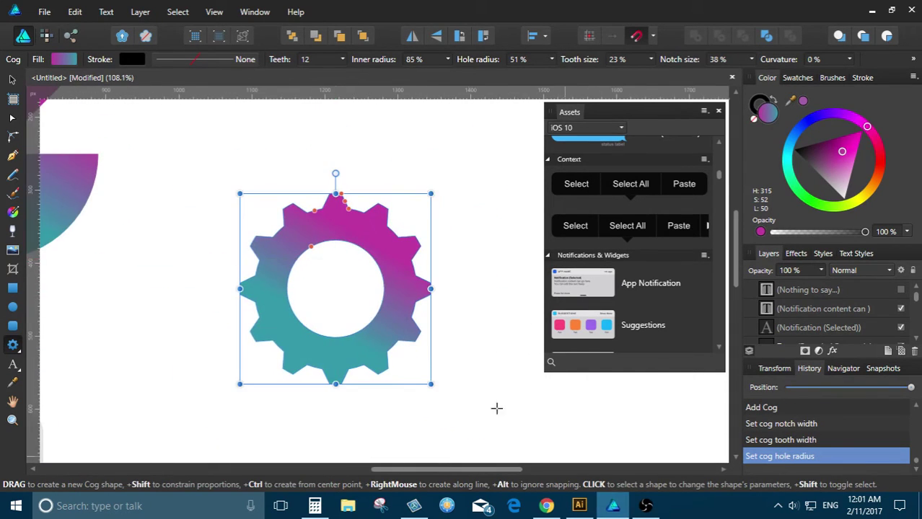
key("alt+Tab")
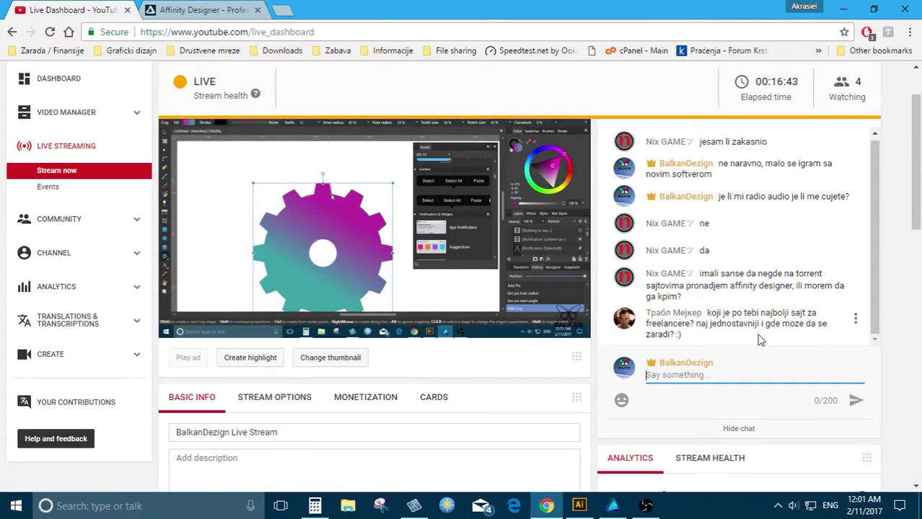
Scroll through the live dashboard's chat, then return to the cog in Affinity Designer
scroll(761, 340, "down", 1)
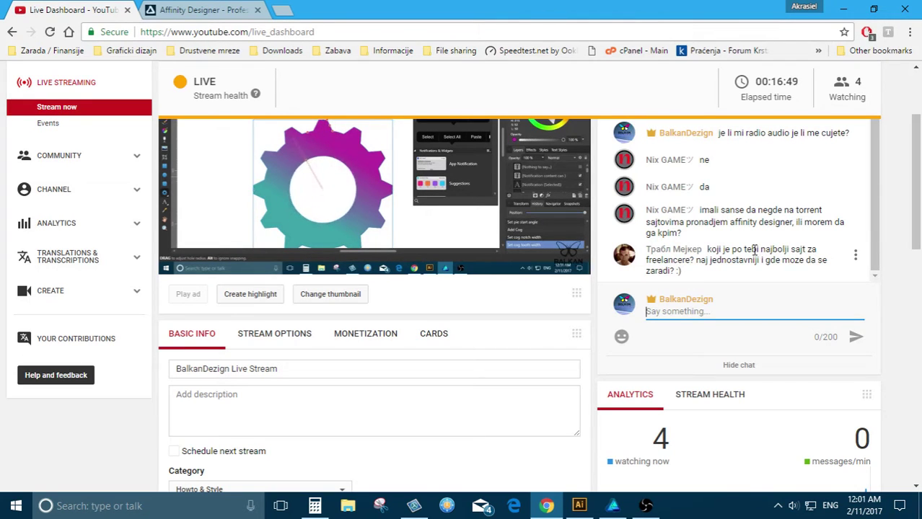
key("alt+Tab")
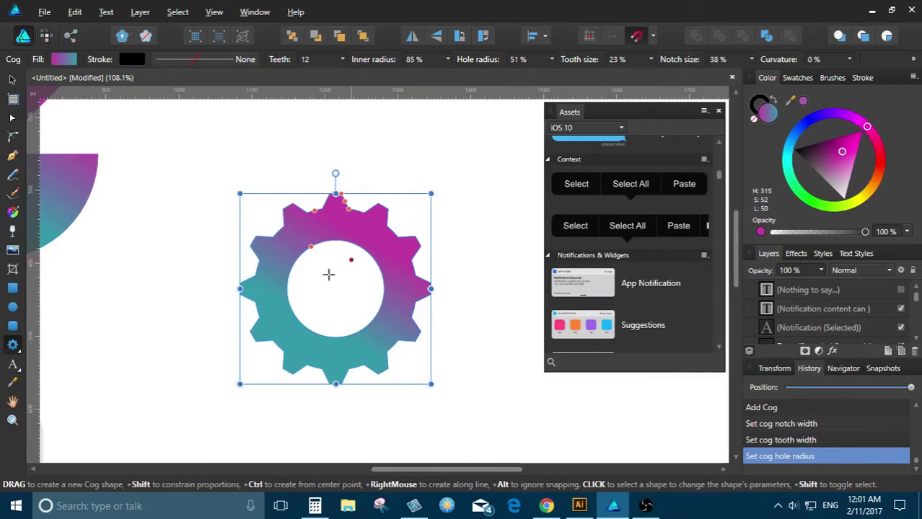
scroll(316, 288, "down", 3)
scroll(344, 299, "up", 2)
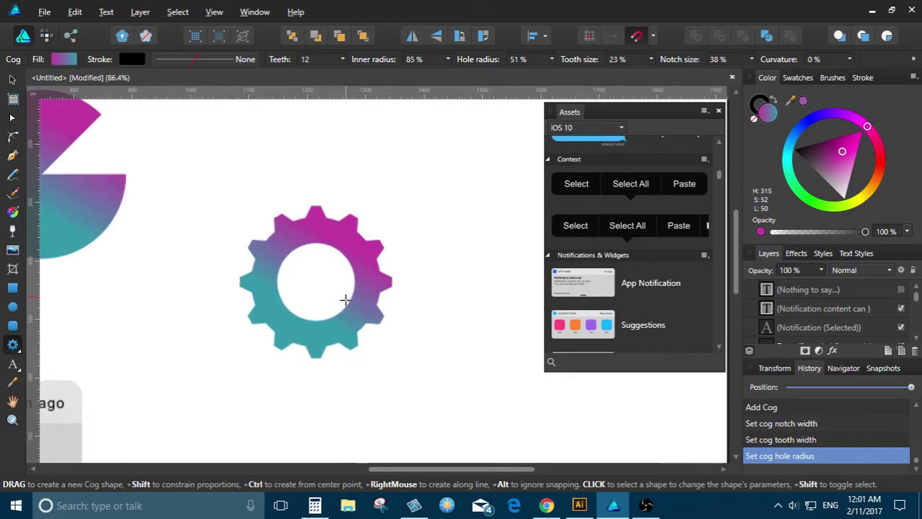
scroll(344, 299, "up", 2)
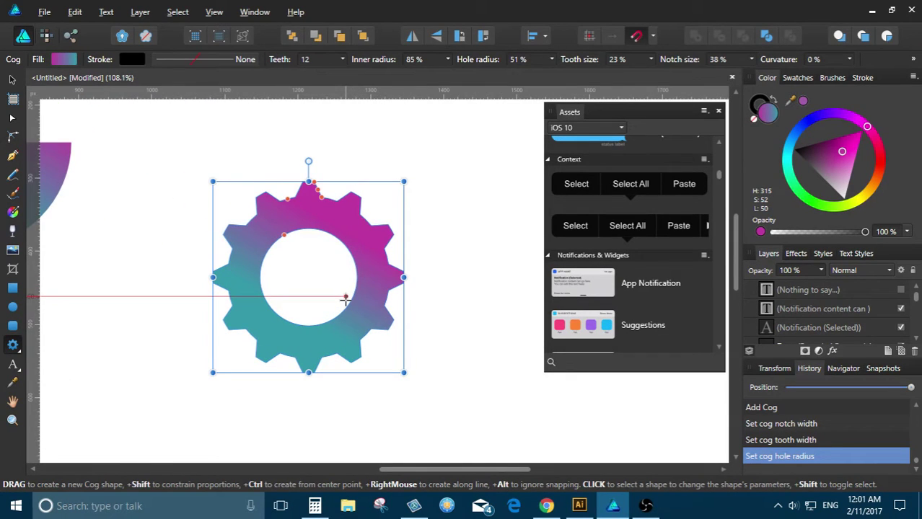
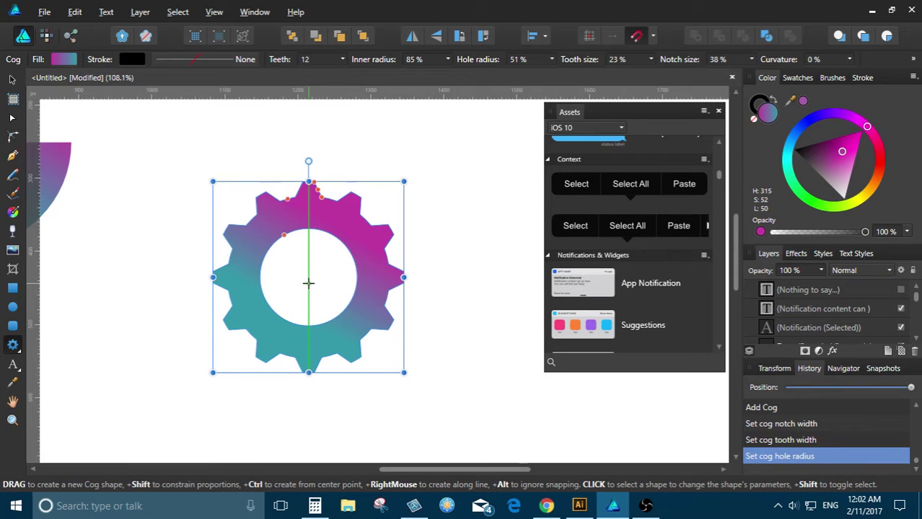
Glance at the live stream dashboard, then return to the Designer canvas
key("alt+Tab")
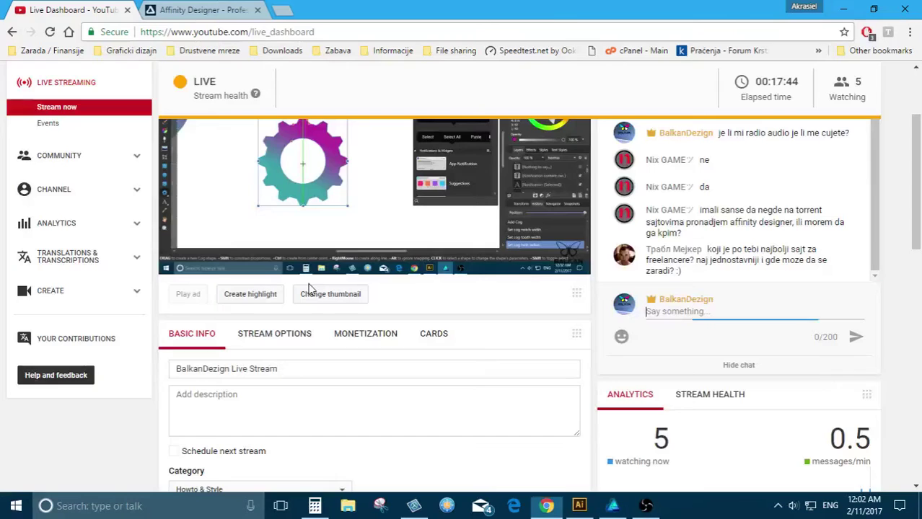
scroll(782, 214, "down", 3)
scroll(781, 215, "up", 2)
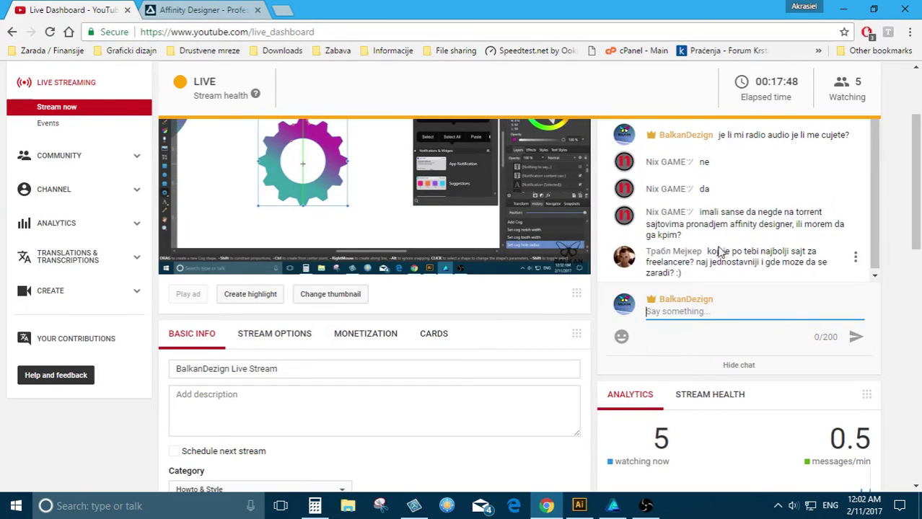
key("alt+Tab")
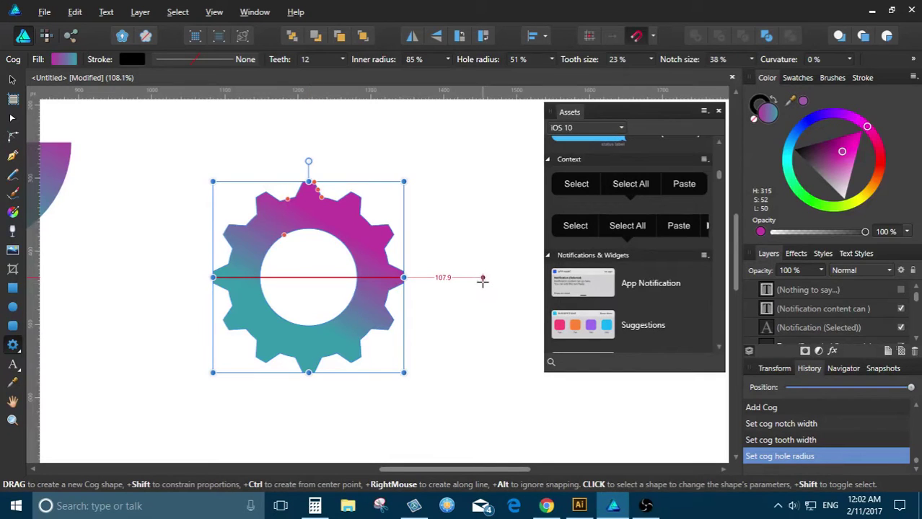
Close the floating Assets panel and show the other shape tools beside the Cog Tool
scroll(482, 295, "down", 3)
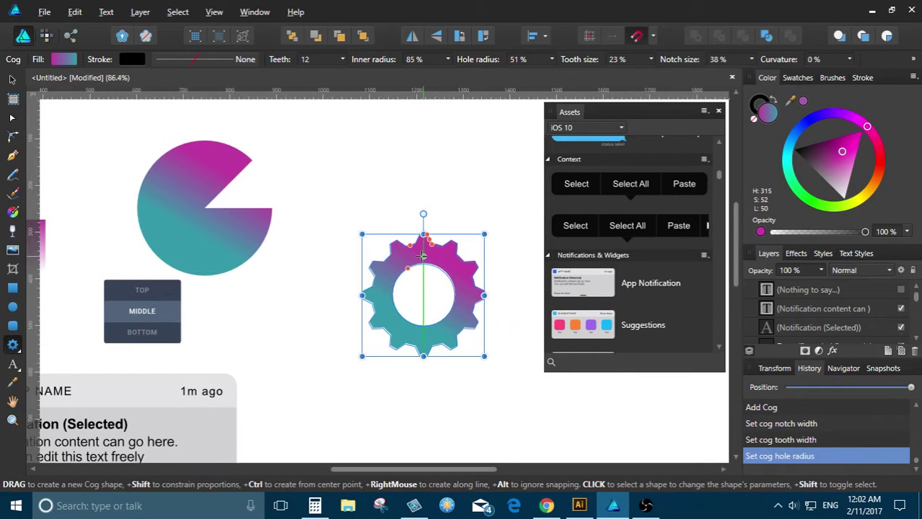
scroll(423, 256, "up", 2)
scroll(423, 278, "down", 1)
left_click(719, 111)
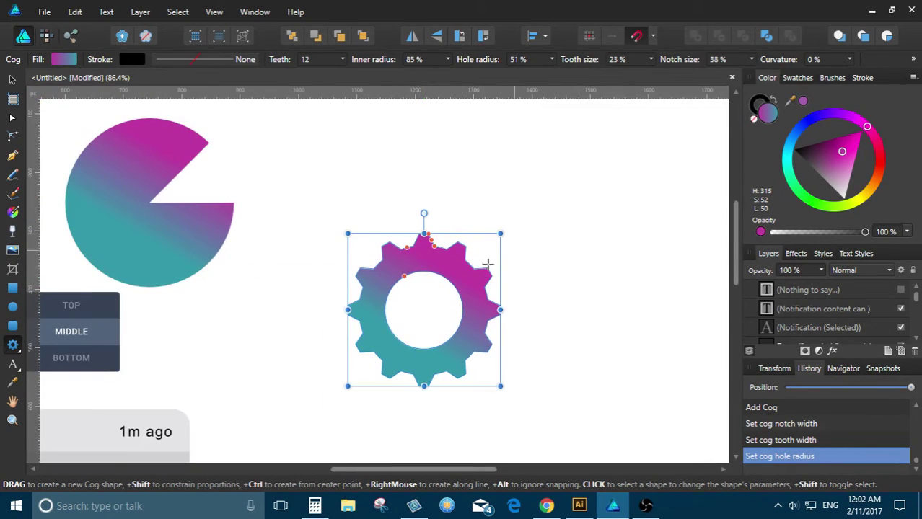
scroll(430, 292, "up", 2)
scroll(372, 275, "down", 2)
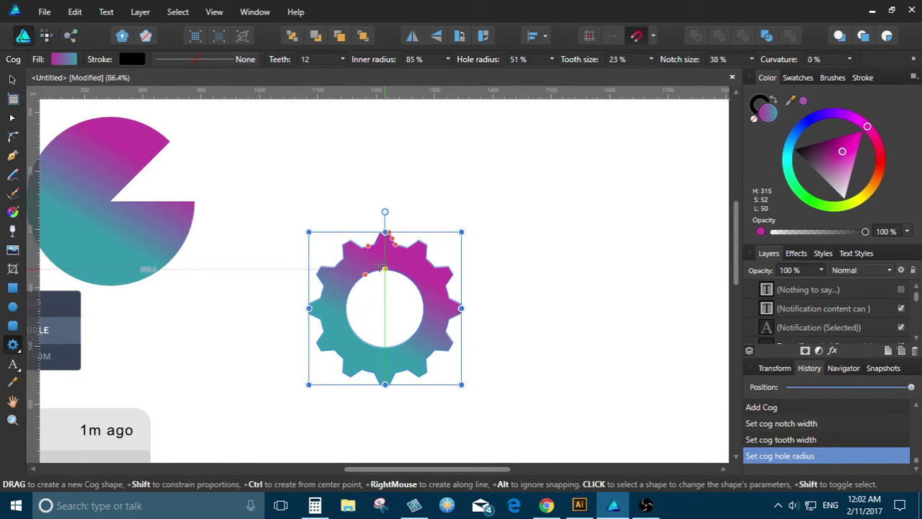
left_click(14, 351)
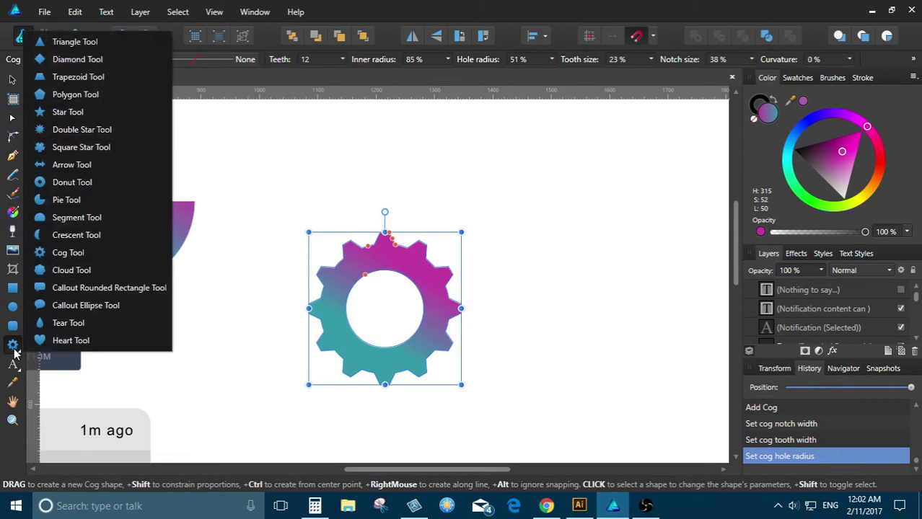
Draw a gradient crescent to the upper right of the cog with the Crescent Tool
left_click(70, 236)
scroll(304, 263, "down", 3)
scroll(310, 267, "up", 1)
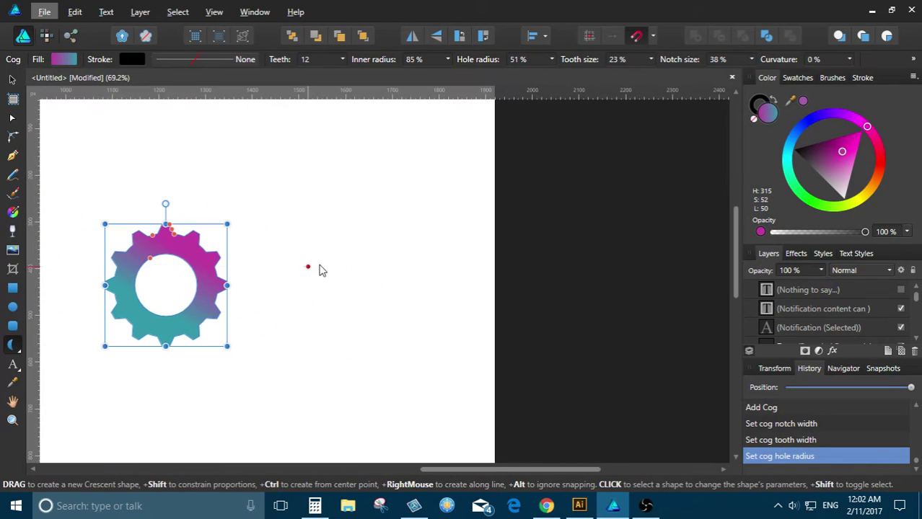
left_click_drag(381, 155, 256, 317)
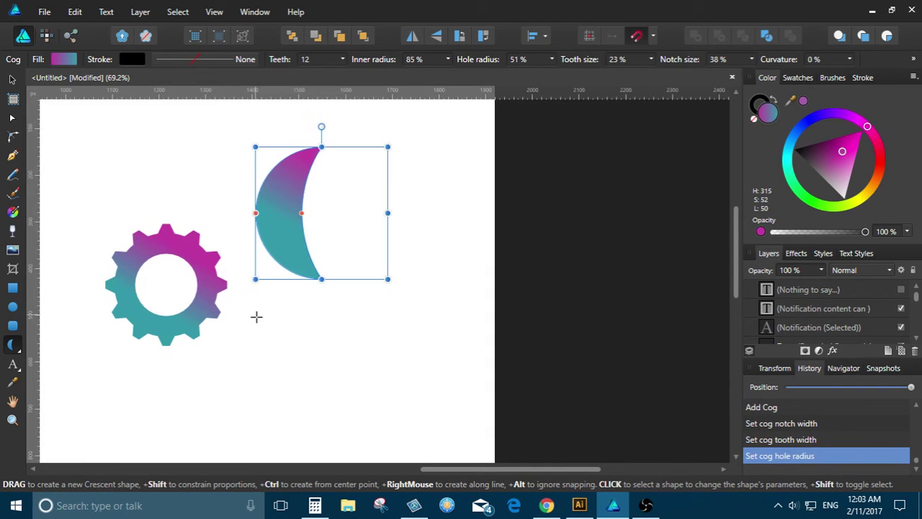
Drag the crescent's inner-curve handle to thin it to a -57% right curve
scroll(295, 209, "up", 3)
scroll(289, 216, "down", 2)
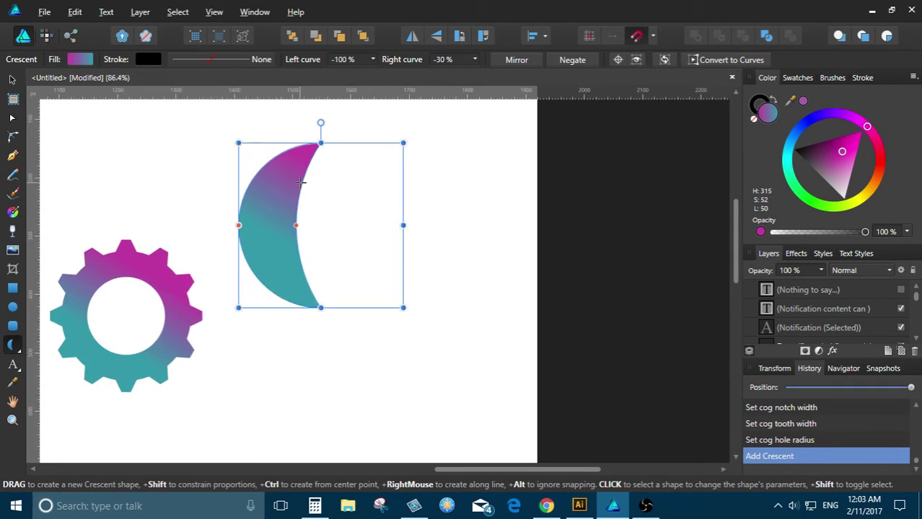
scroll(300, 183, "up", 1)
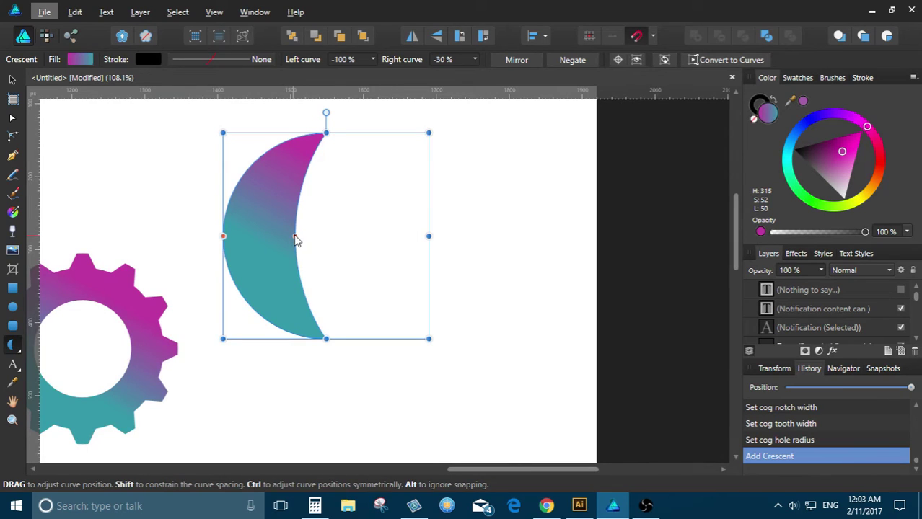
left_click_drag(295, 241, 267, 238)
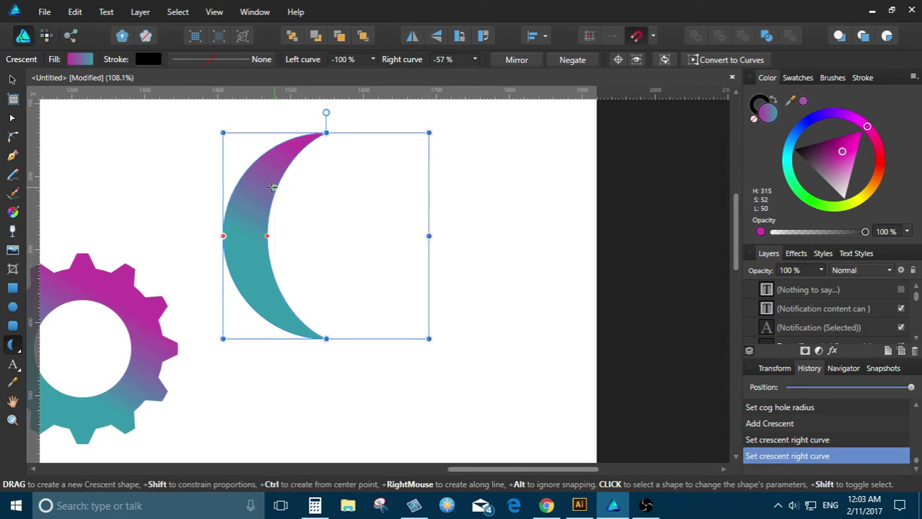
Draw a gradient circle below the crescent with the Ellipse Tool
left_click(12, 307)
scroll(204, 223, "down", 3)
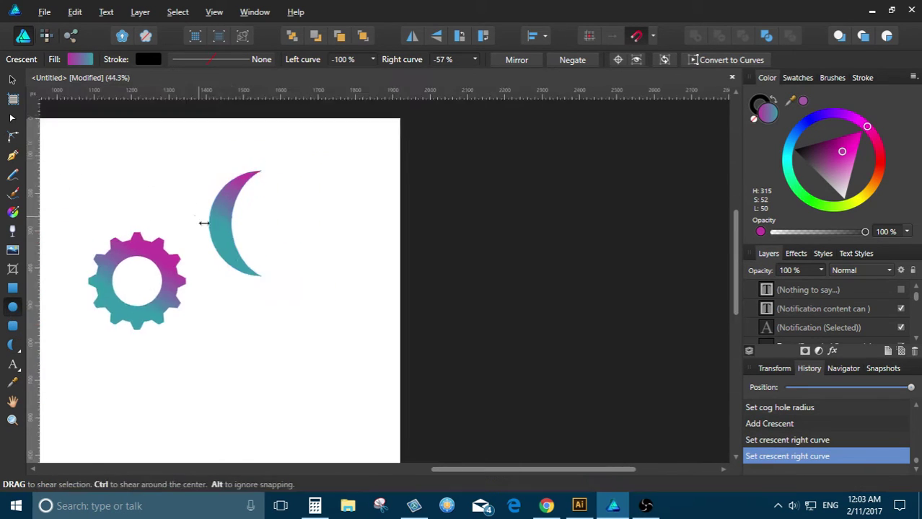
scroll(204, 223, "up", 1)
left_click_drag(200, 290, 333, 395)
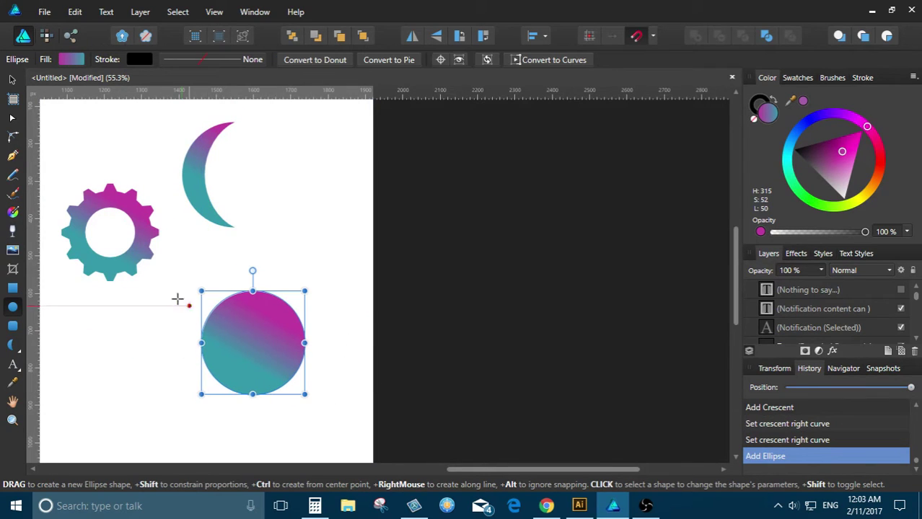
Paste a duplicate circle, fill it solid black, and position and size it over the disc
key("ctrl+v")
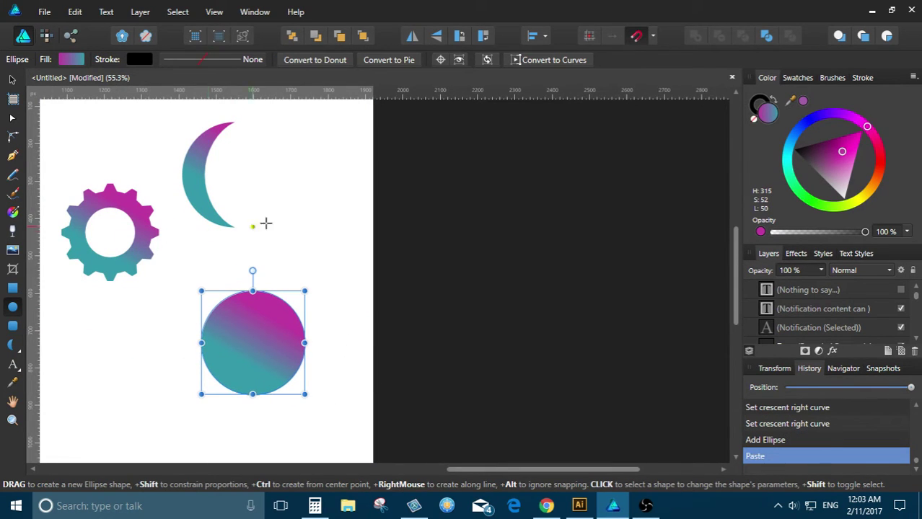
left_click_drag(306, 292, 290, 306)
left_click_drag(844, 155, 793, 149)
scroll(287, 366, "up", 2)
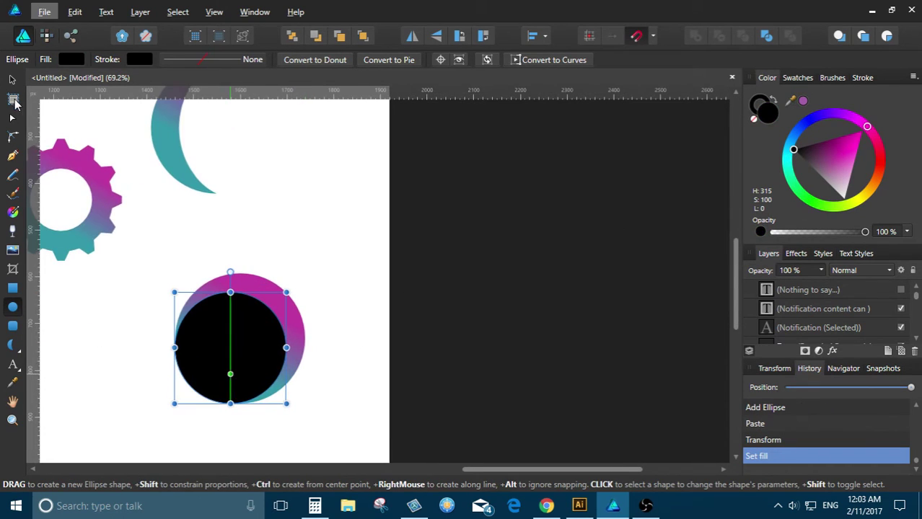
left_click(11, 80)
left_click_drag(240, 347, 258, 326)
scroll(256, 333, "up", 2)
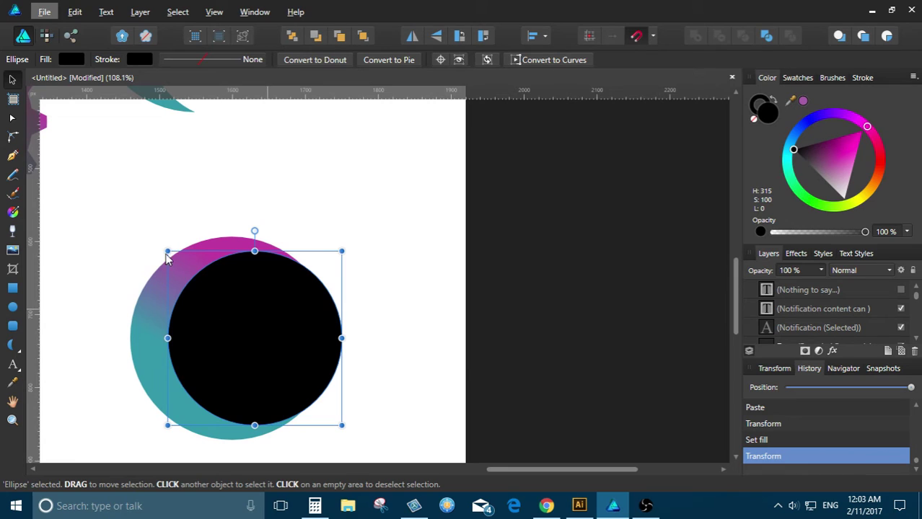
left_click_drag(168, 253, 157, 240)
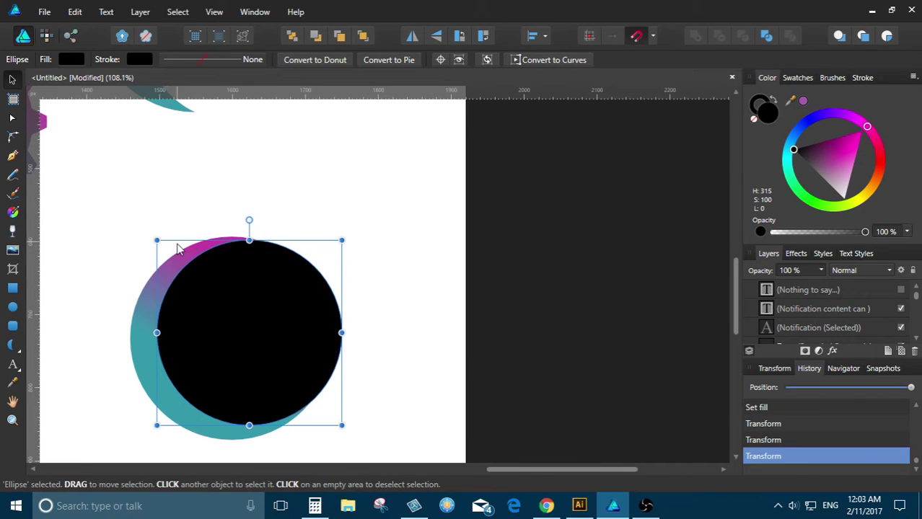
scroll(350, 227, "down", 1)
Select both circles and Subtract the black one to form a thin crescent
left_click_drag(350, 220, 152, 408)
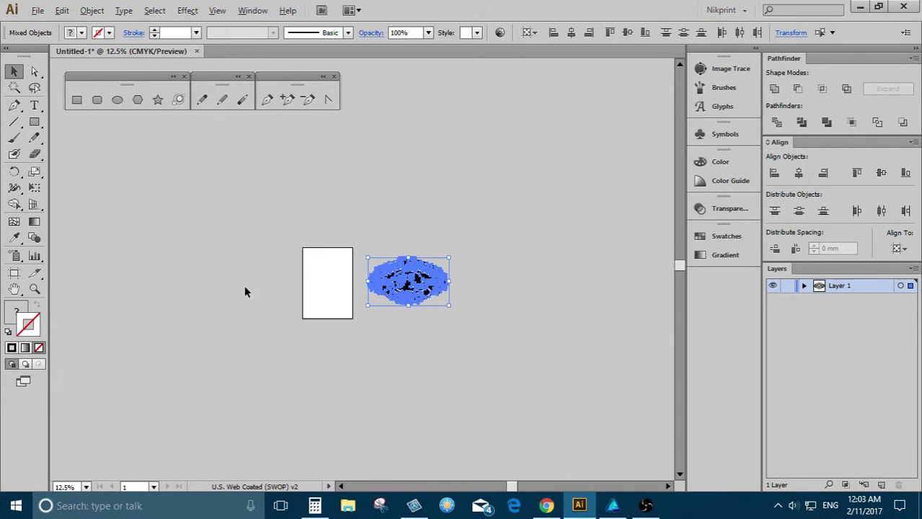
scroll(335, 294, "up", 2)
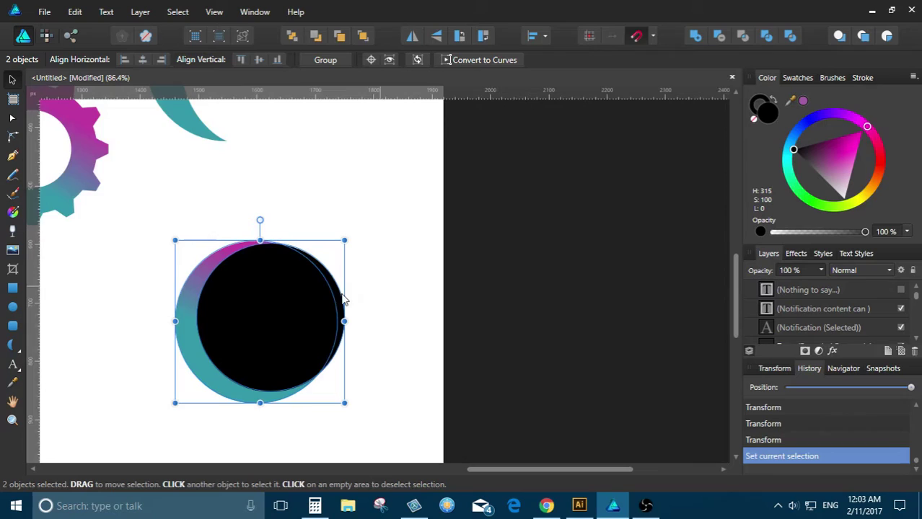
key("ctrl+plus")
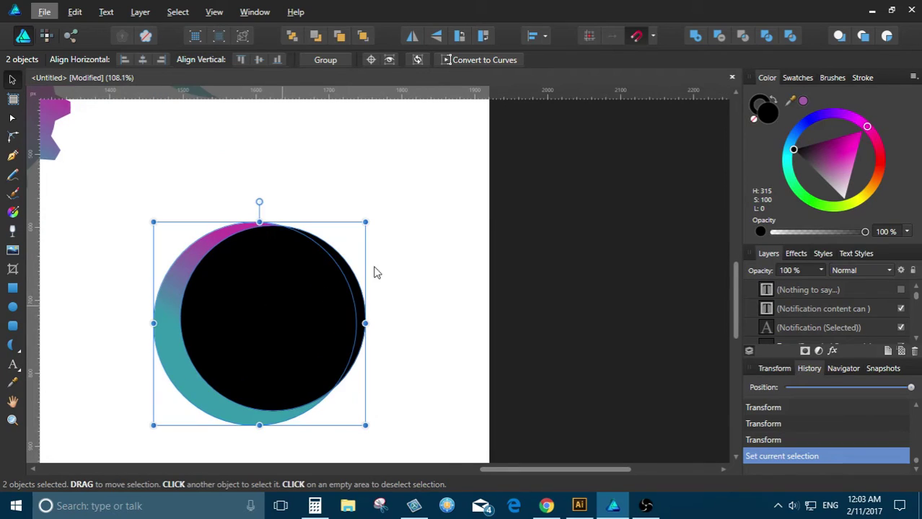
left_click_drag(451, 177, 54, 451)
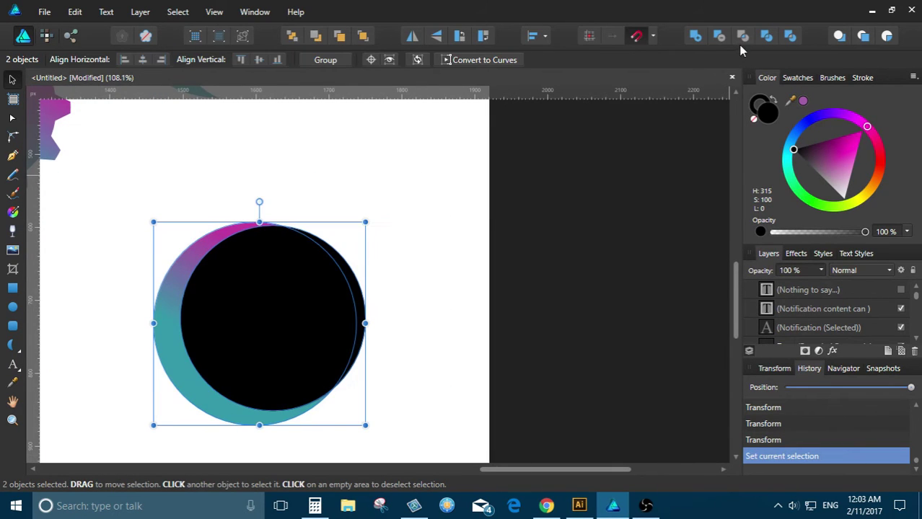
left_click(718, 36)
right_click(212, 278)
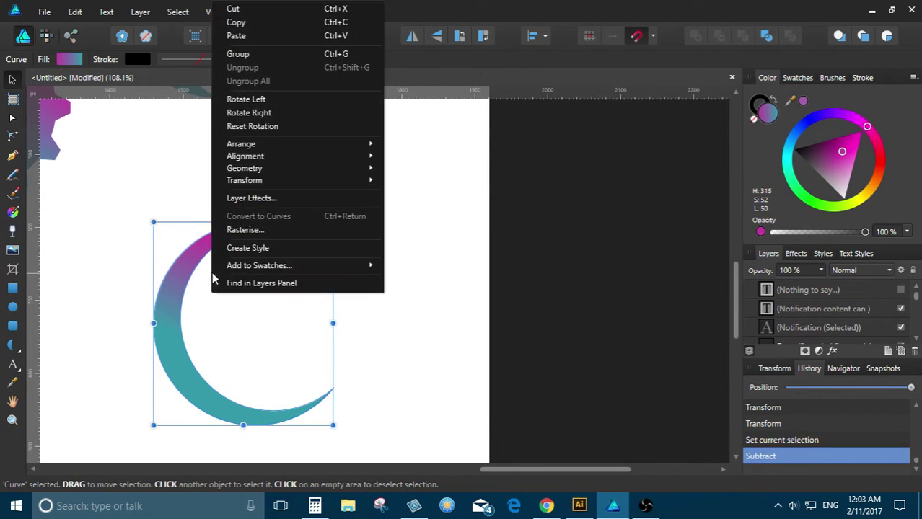
left_click(187, 312)
Select the first crescent and reshape its inner curve to a -25% right curve
scroll(315, 314, "down", 2)
scroll(251, 325, "up", 2)
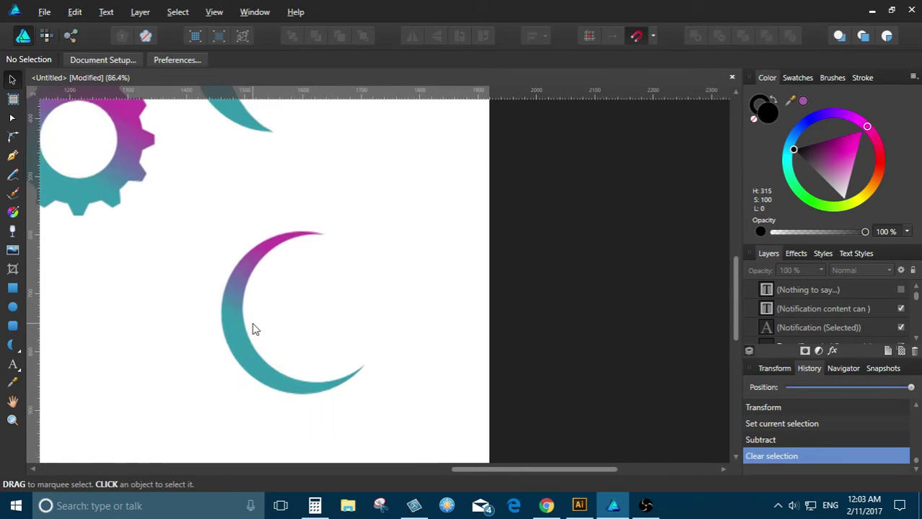
scroll(292, 349, "down", 1)
scroll(292, 350, "up", 2)
scroll(269, 346, "down", 3)
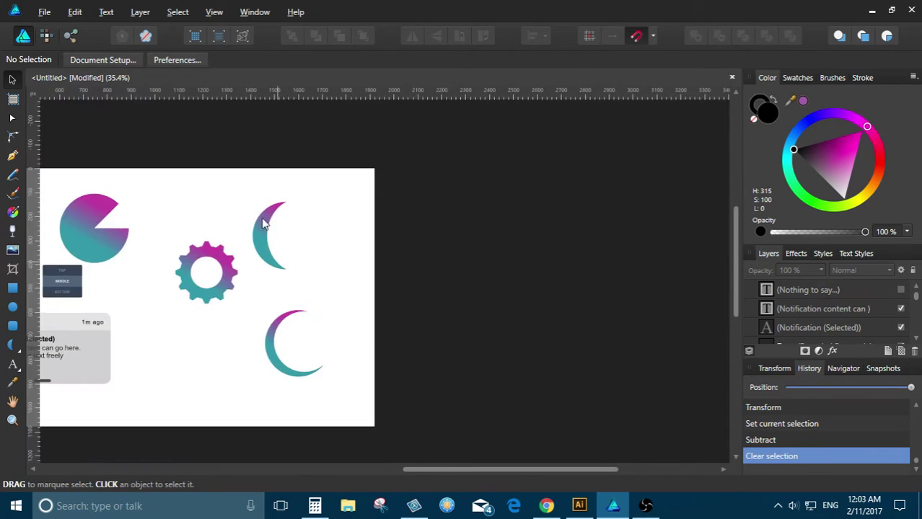
scroll(281, 250, "up", 3)
left_click(281, 250)
scroll(282, 263, "up", 2)
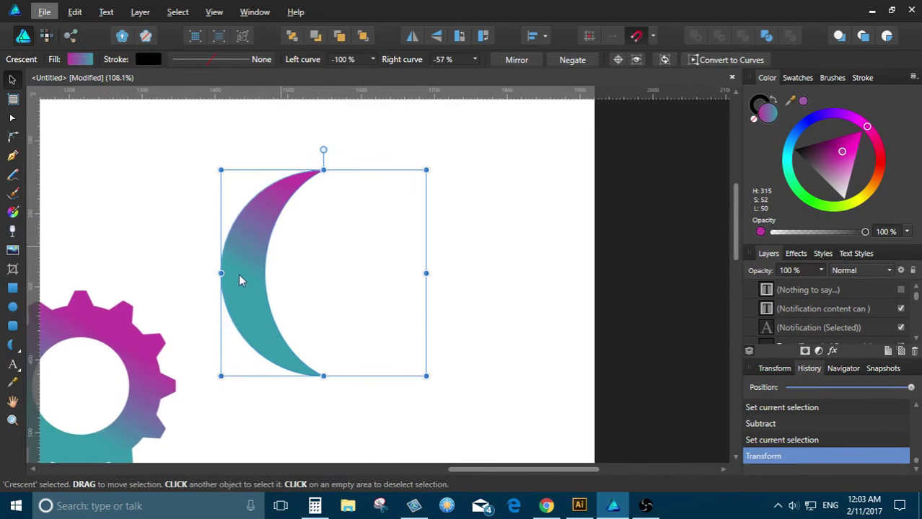
left_click(19, 351)
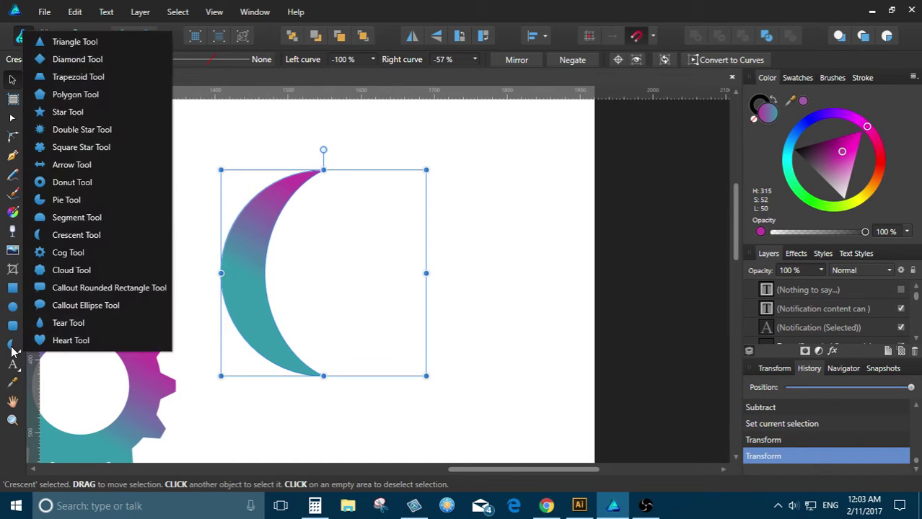
left_click_drag(266, 273, 202, 271)
key("ctrl+z")
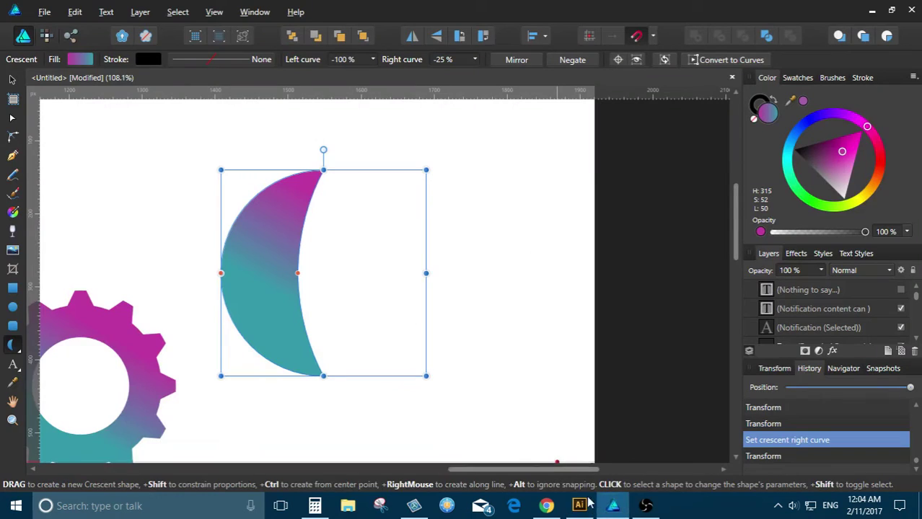
Check the live stream dashboard, then return and reselect the crescent
left_click(547, 506)
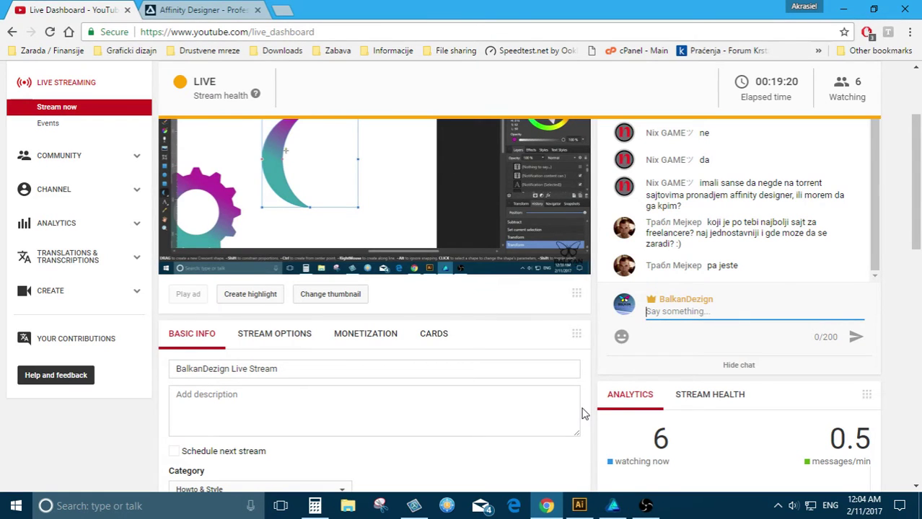
key("alt+Tab")
scroll(367, 291, "down", 1)
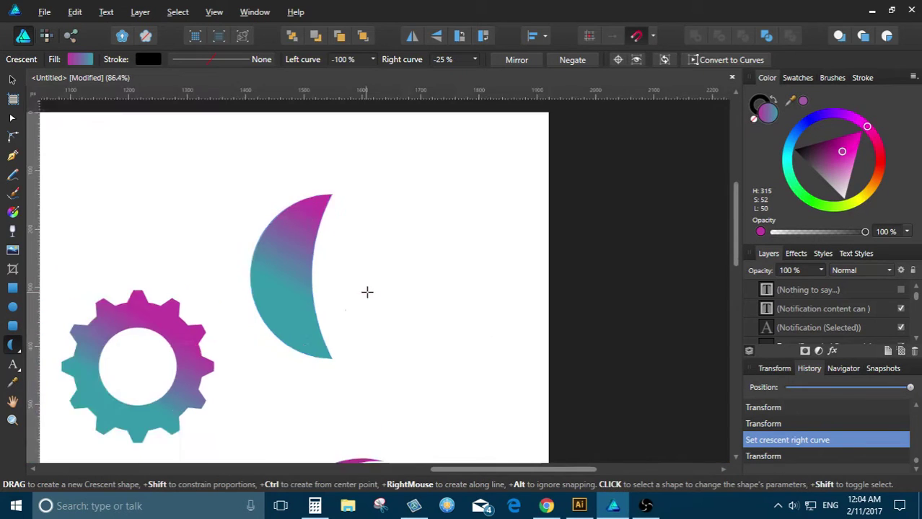
scroll(366, 291, "down", 1)
left_click(367, 292)
left_click(12, 348)
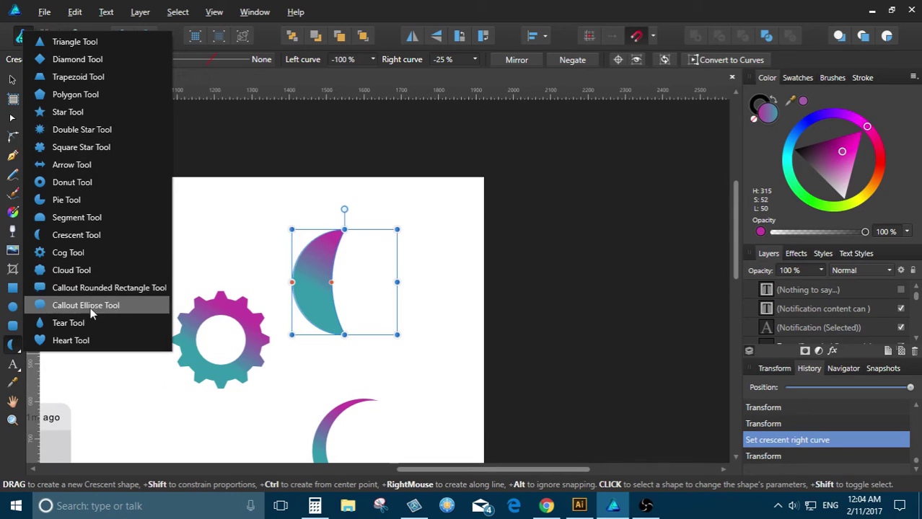
Place artistic text reading 'balkandezign' near the top of the page
left_click(96, 339)
left_click(19, 371)
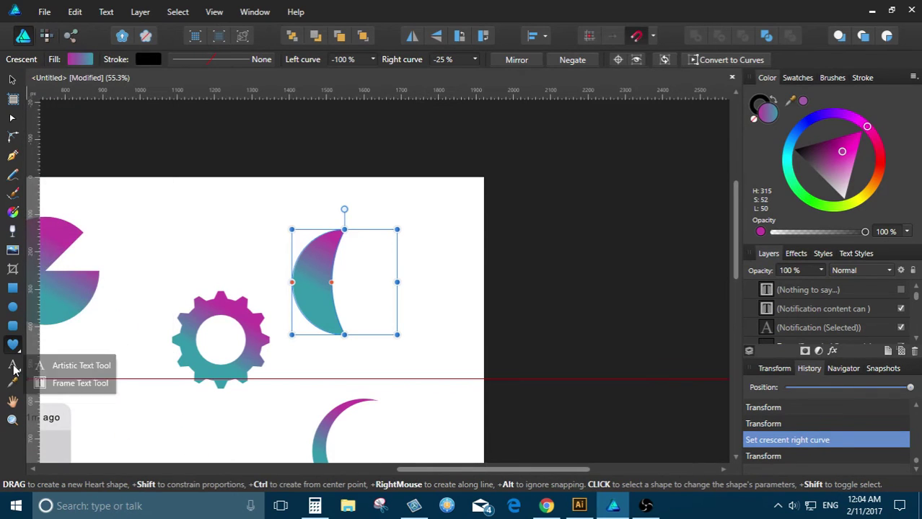
left_click(16, 369)
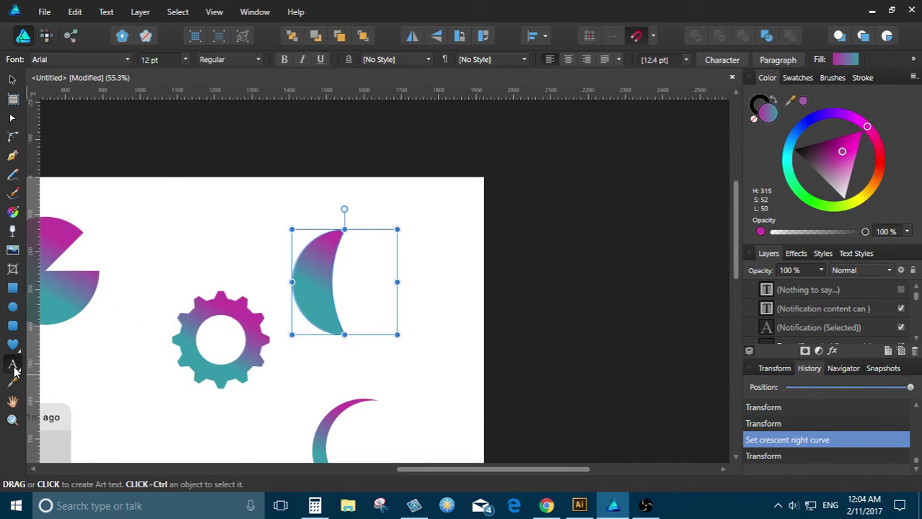
left_click(14, 368)
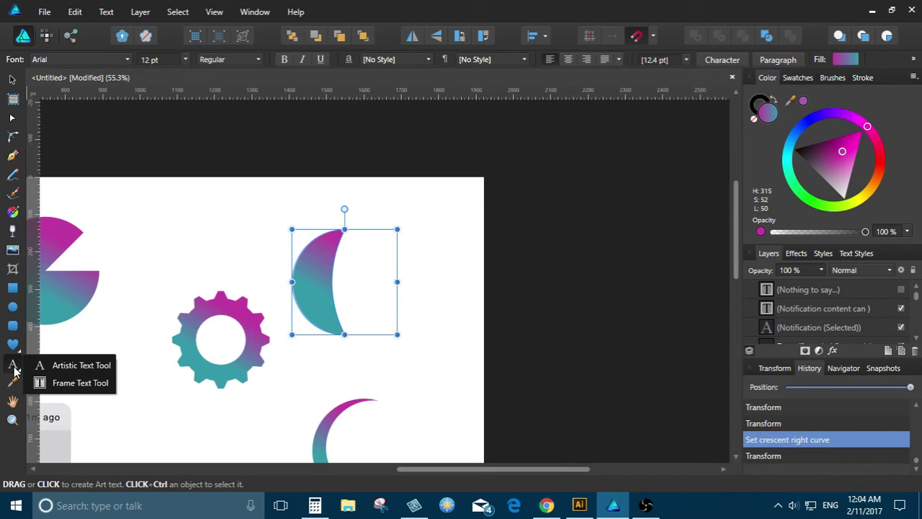
left_click(80, 366)
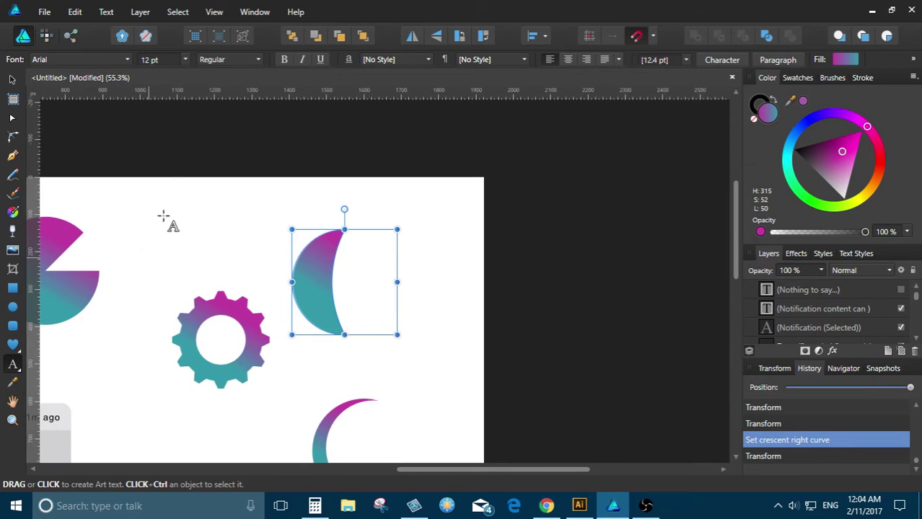
left_click(167, 187)
key("ctrl+z")
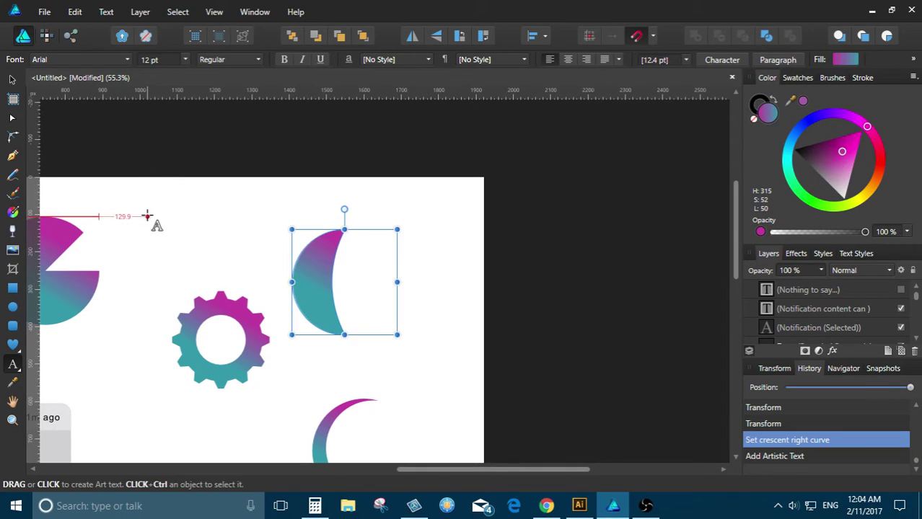
key("ctrl+shift+z")
scroll(121, 231, "up", 1)
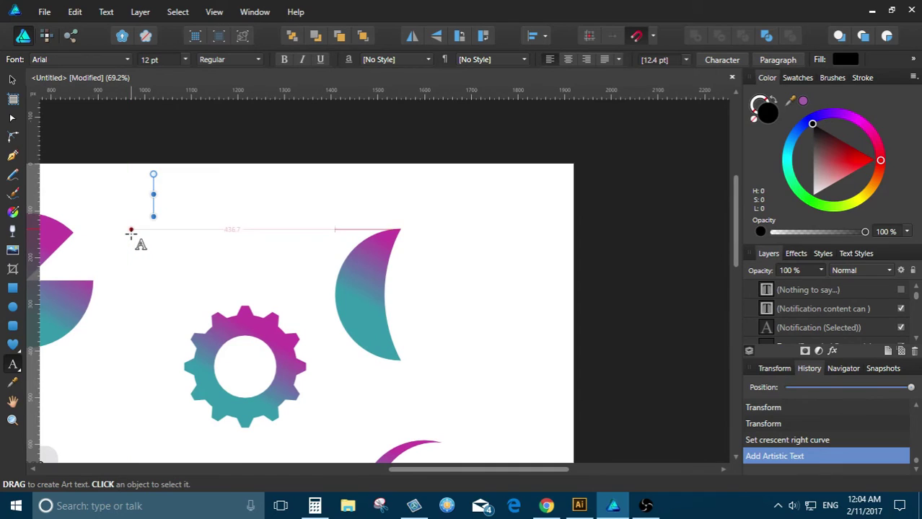
type("ba")
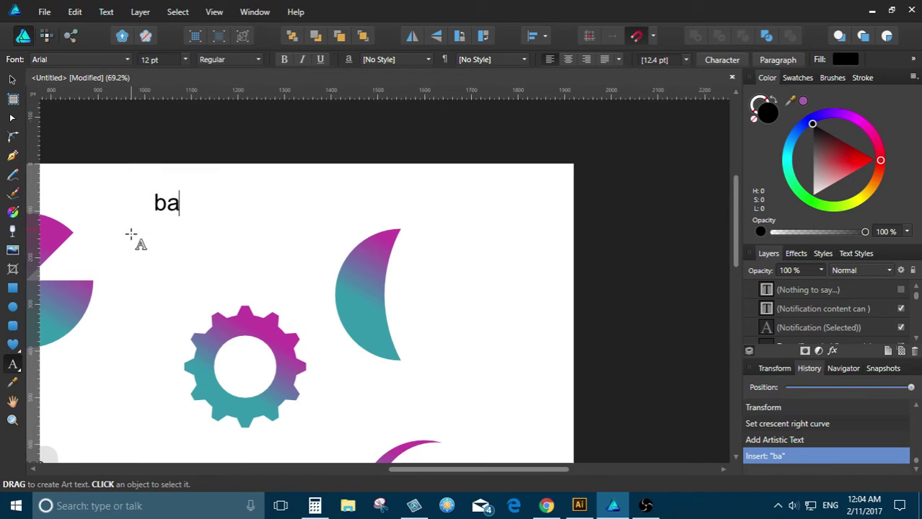
type("lkandezign")
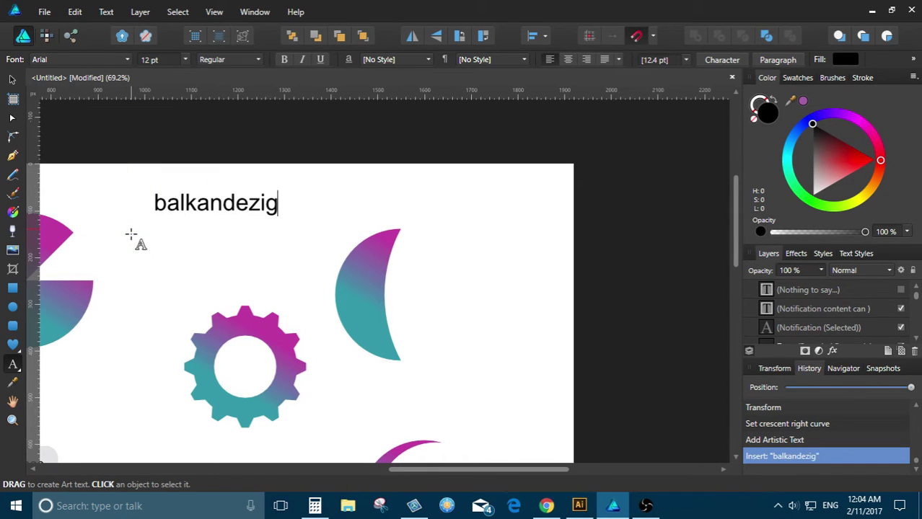
key("Escape")
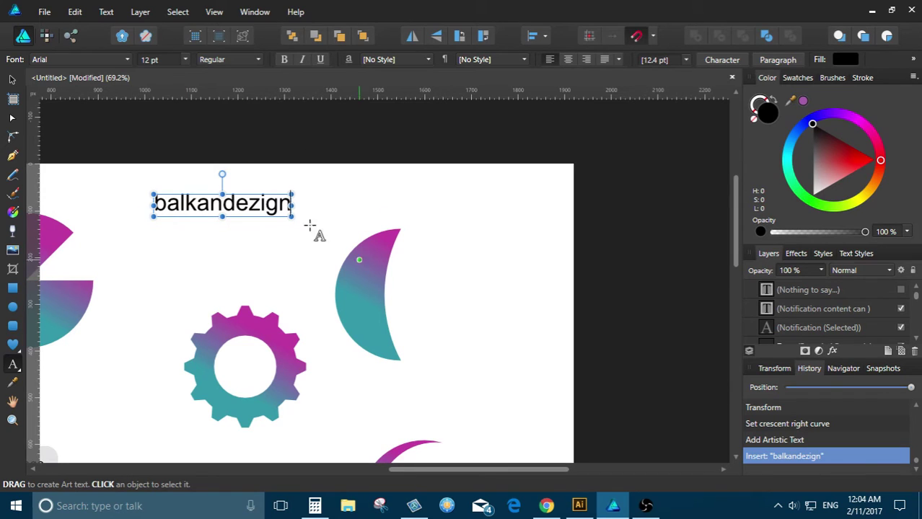
Enlarge 'balkandezign' to 12.2 pt, nudge it into place, and switch to the YouTube dashboard
left_click(12, 81)
scroll(215, 183, "up", 2)
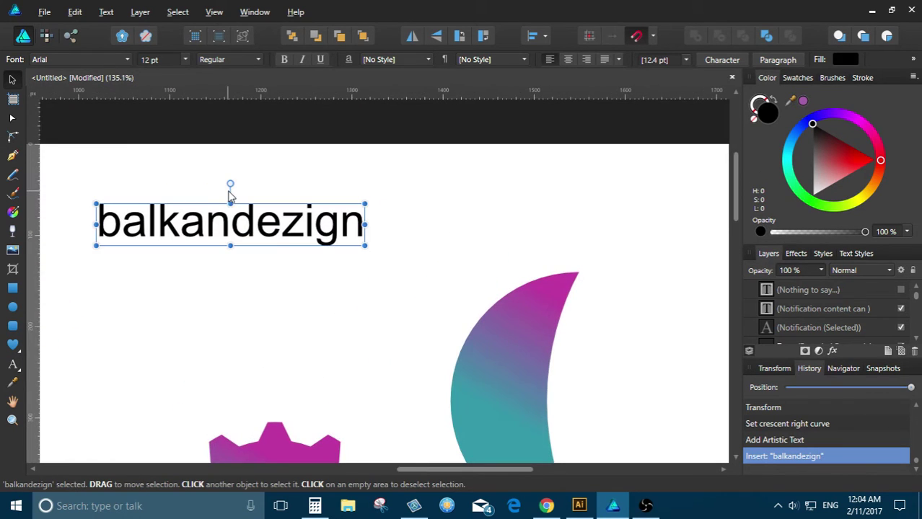
mouse_move(365, 250)
left_mouse_down()
mouse_move(357, 193)
mouse_move(354, 306)
mouse_move(364, 256)
left_mouse_up()
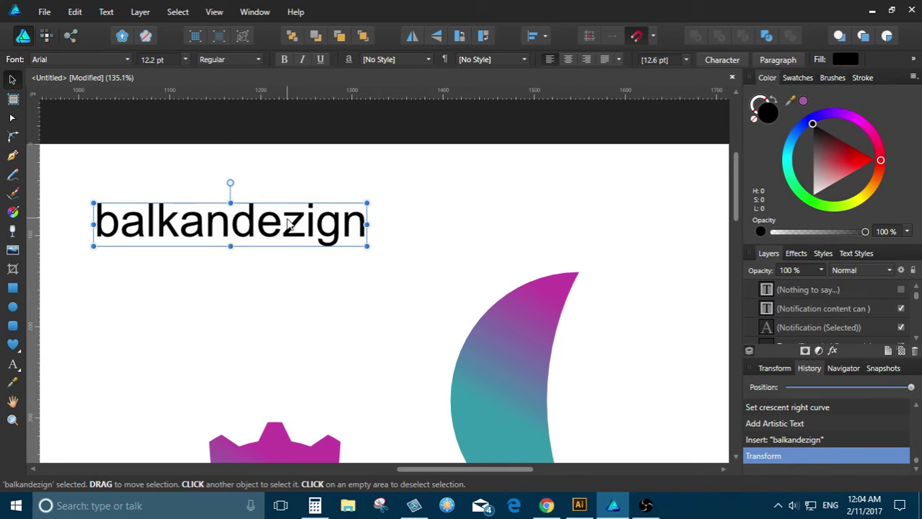
mouse_move(580, 505)
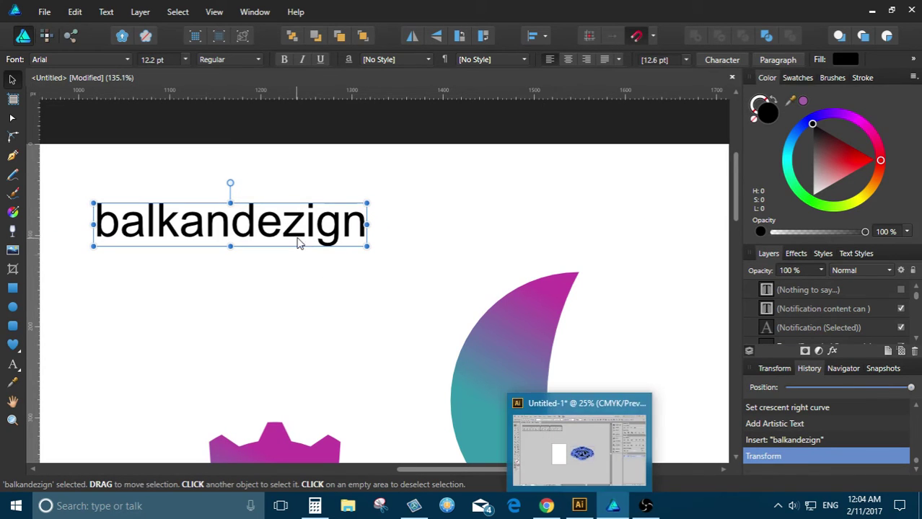
left_click_drag(292, 238, 315, 226)
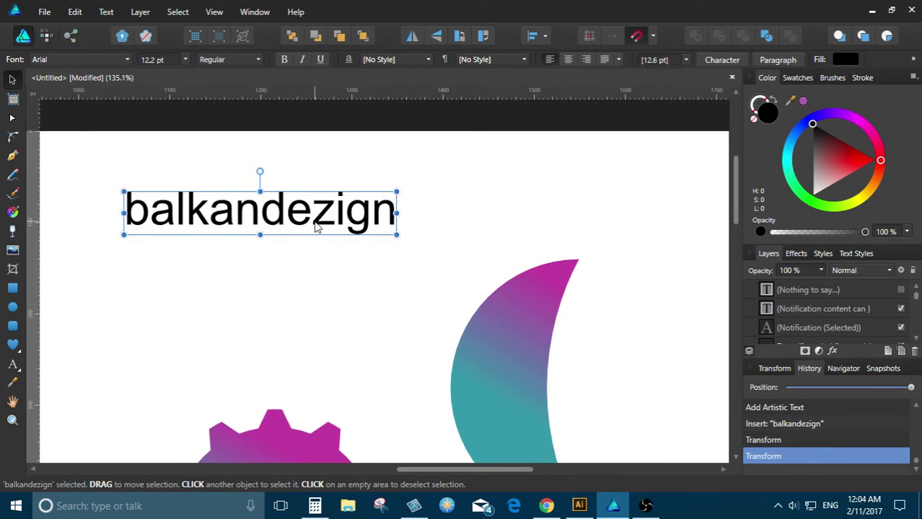
left_click(546, 506)
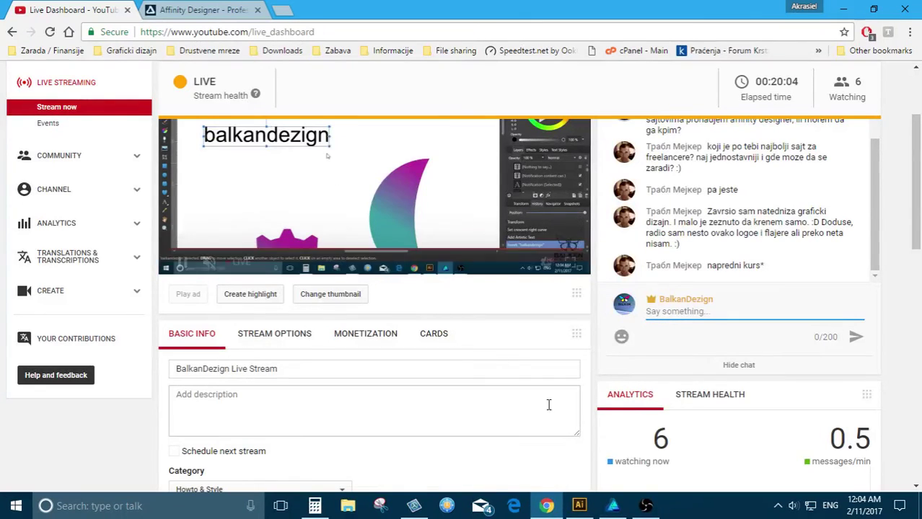
Bring up Adobe Illustrator's Untitled-1 document from the taskbar
left_click(579, 506)
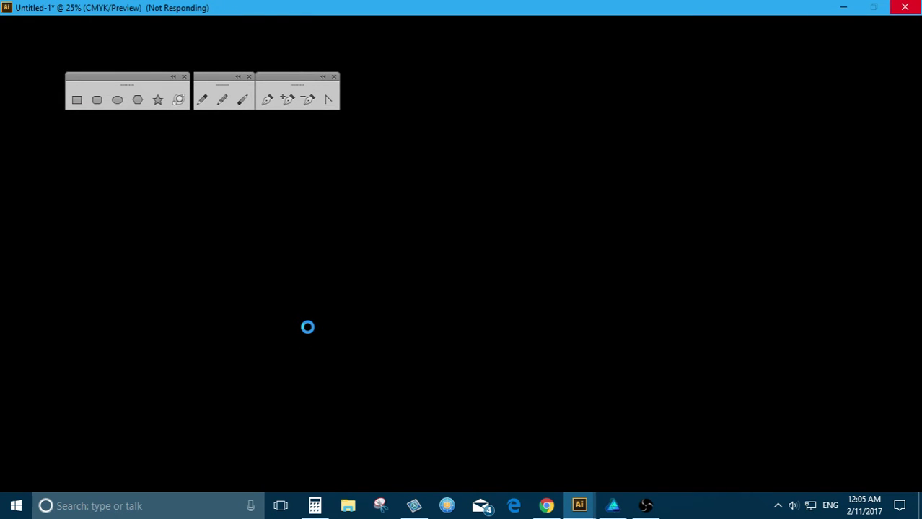
Scale the balkandezign text up to 65.81 pt and move it to the left
scroll(431, 289, "up", 1)
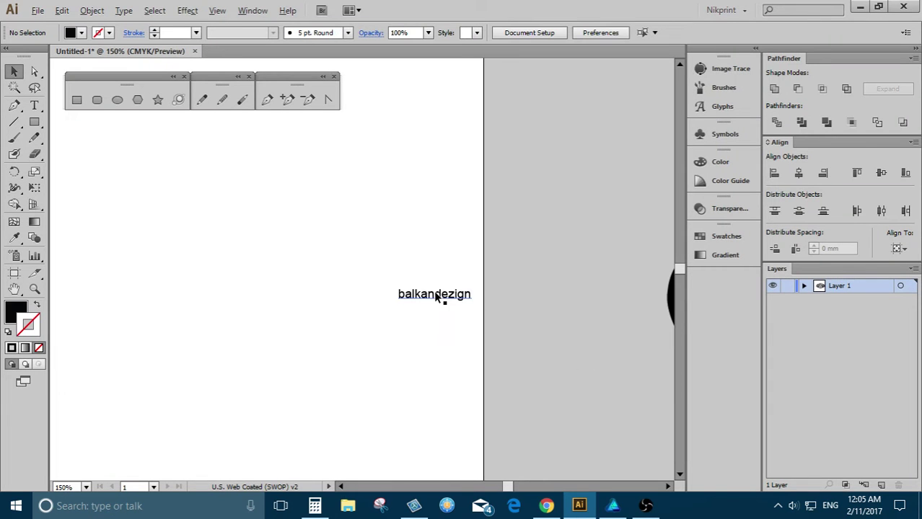
left_click(438, 295)
left_click_drag(398, 289, 238, 216)
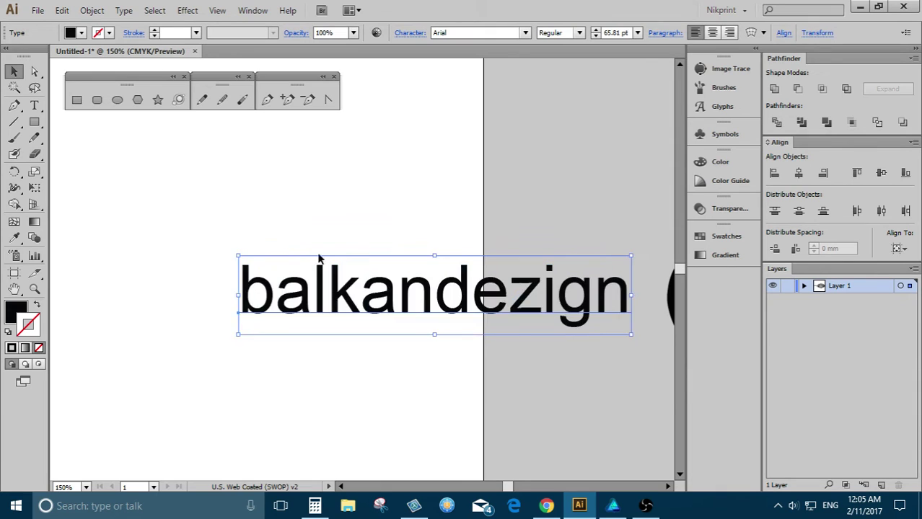
scroll(284, 295, "down", 3)
scroll(284, 294, "up", 1)
left_click_drag(453, 317, 355, 304)
scroll(355, 303, "up", 2)
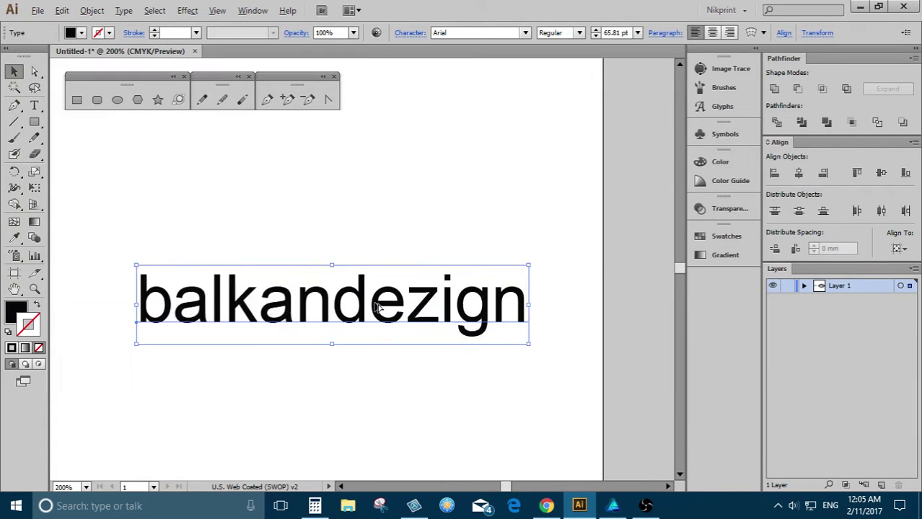
scroll(365, 323, "down", 1)
scroll(365, 323, "up", 1)
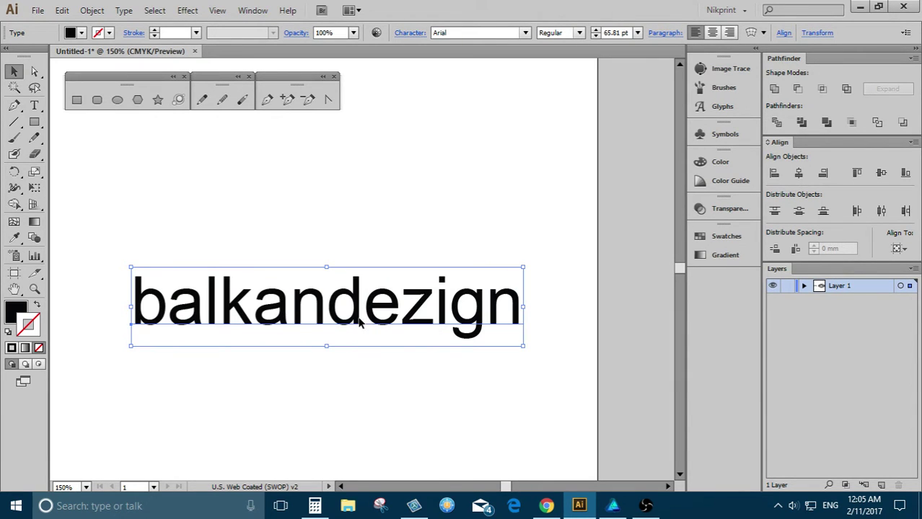
Preview an Arc warp at 25% bend on the text, then cancel it
left_click(187, 10)
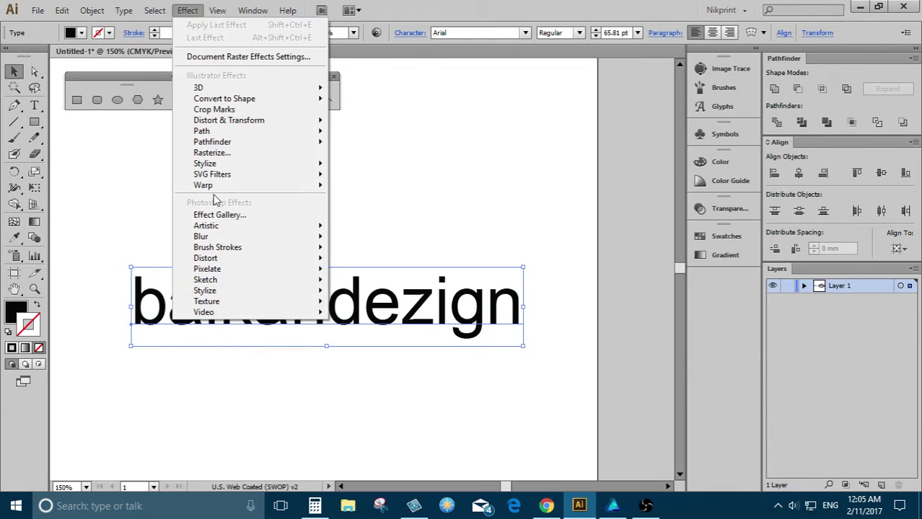
mouse_move(275, 191)
left_click(357, 187)
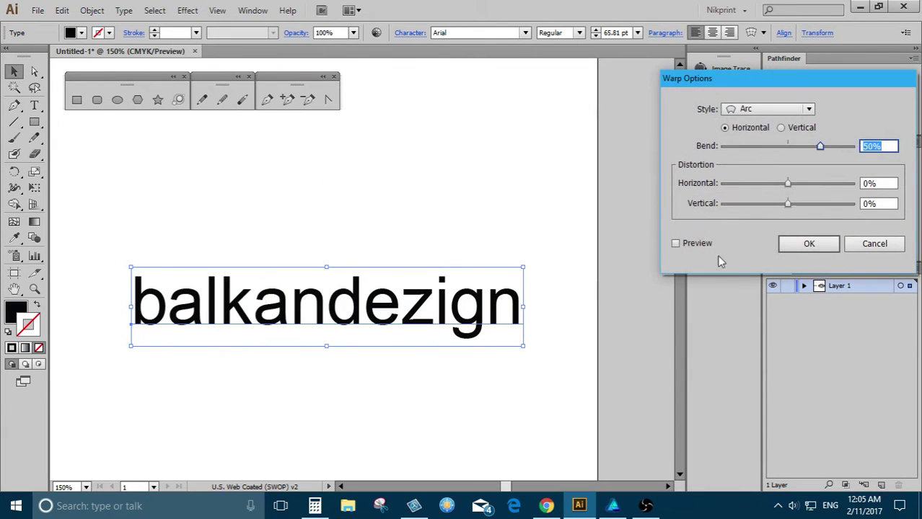
left_click(676, 244)
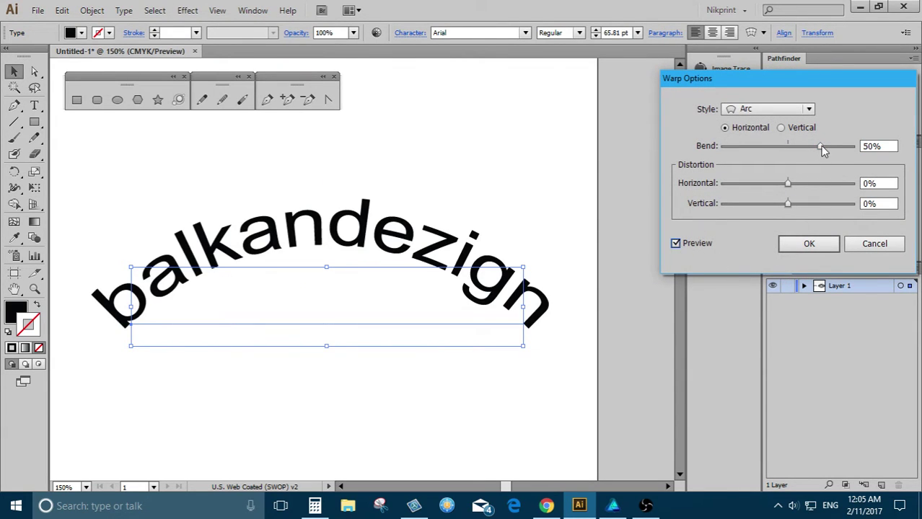
mouse_move(820, 146)
left_mouse_down()
mouse_move(803, 145)
mouse_move(817, 146)
left_mouse_up()
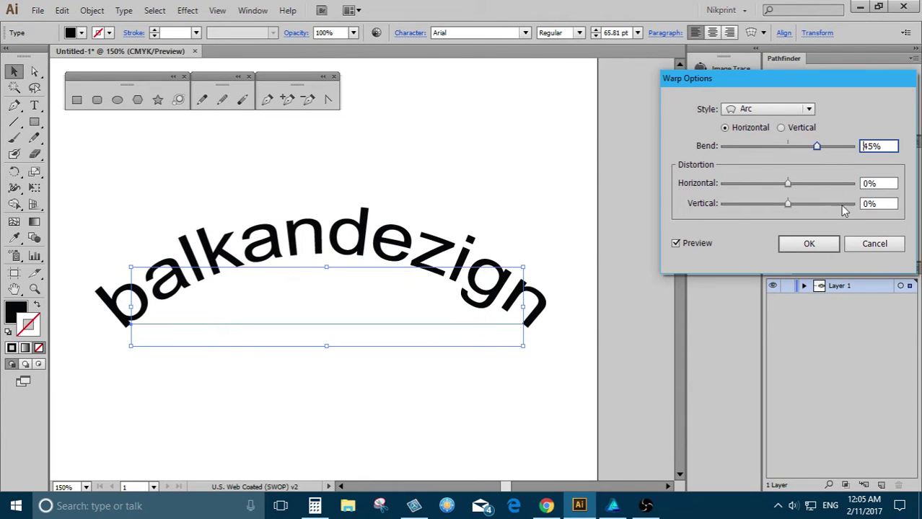
left_click(854, 243)
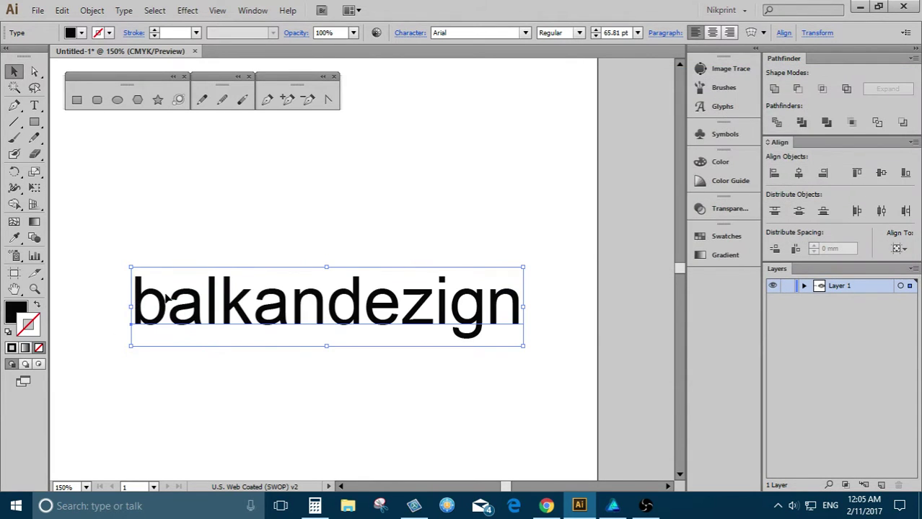
Draw an ellipse above the text and select both, browsing the Object menu
left_click(117, 100)
left_click_drag(145, 140, 509, 244)
key("v")
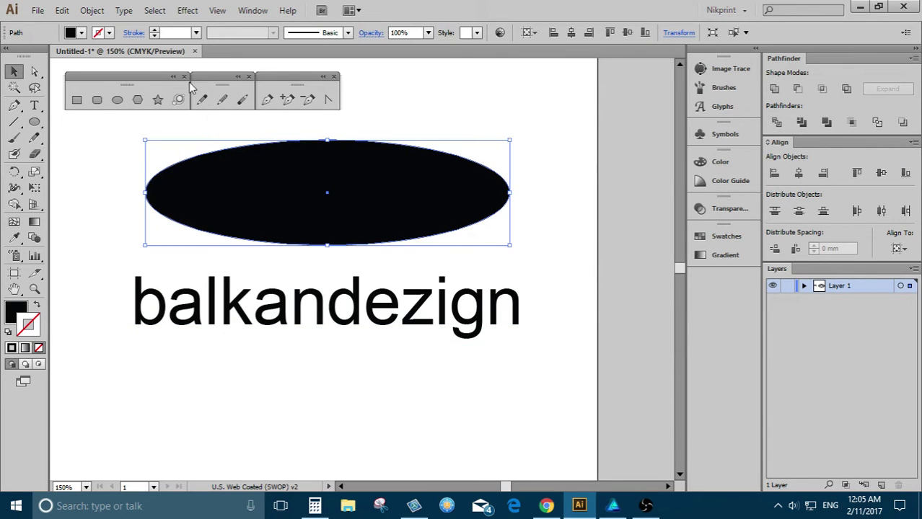
left_click_drag(377, 383, 263, 205)
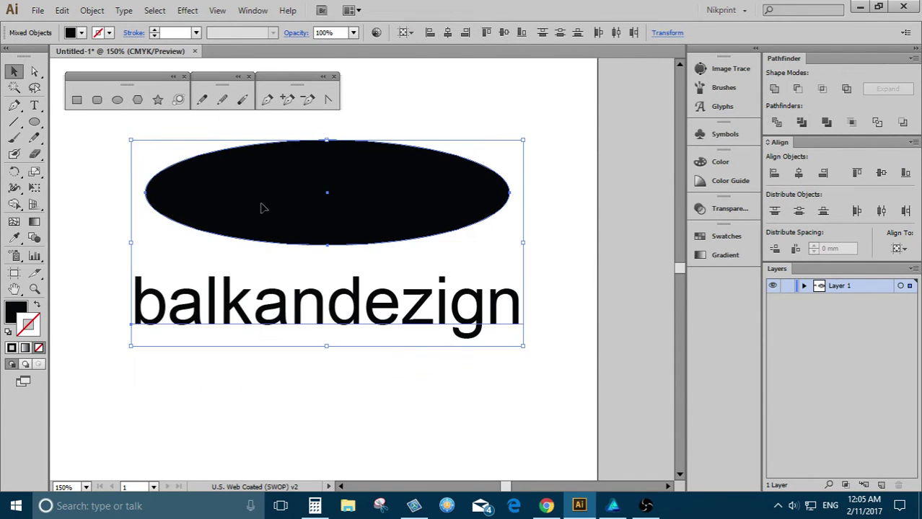
left_click(90, 12)
mouse_move(141, 317)
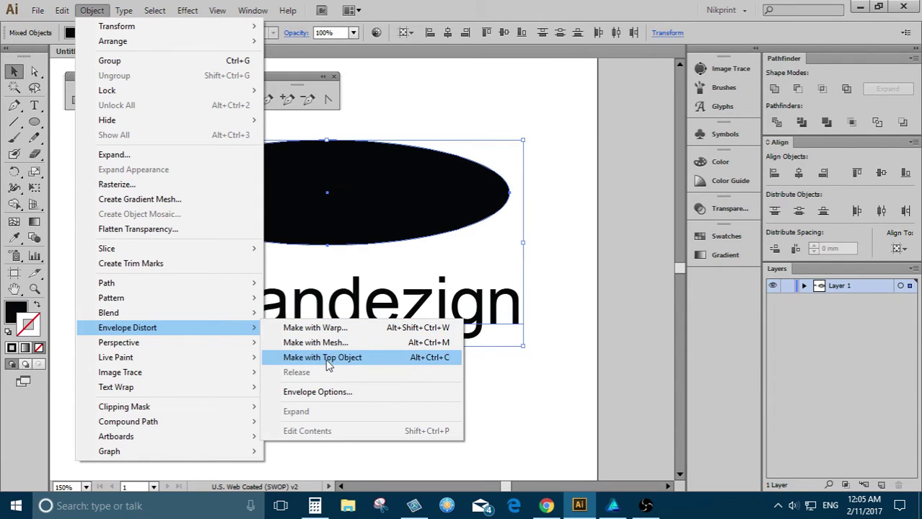
left_click(558, 377)
Move the text onto the ellipse and envelope-distort it into the ellipse shape
left_click_drag(393, 302, 410, 178)
left_click(304, 152, "shift")
right_click(305, 152)
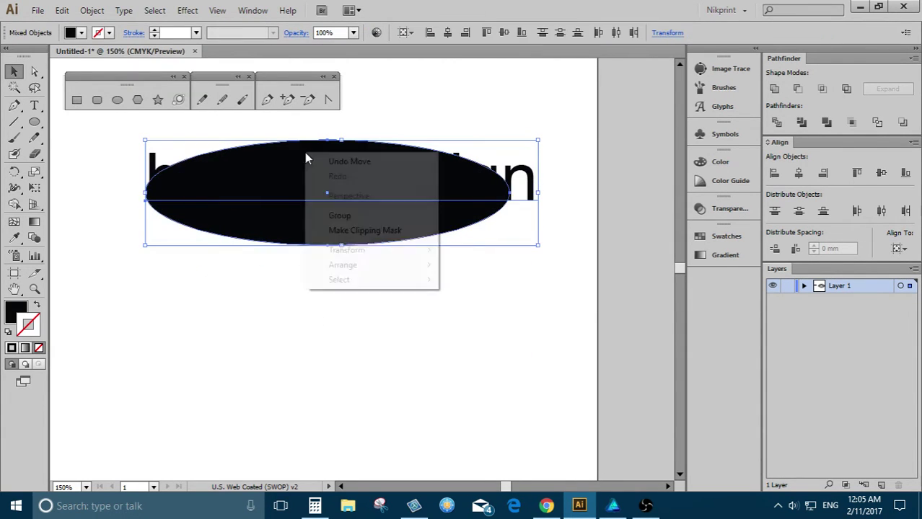
left_click(92, 10)
mouse_move(159, 326)
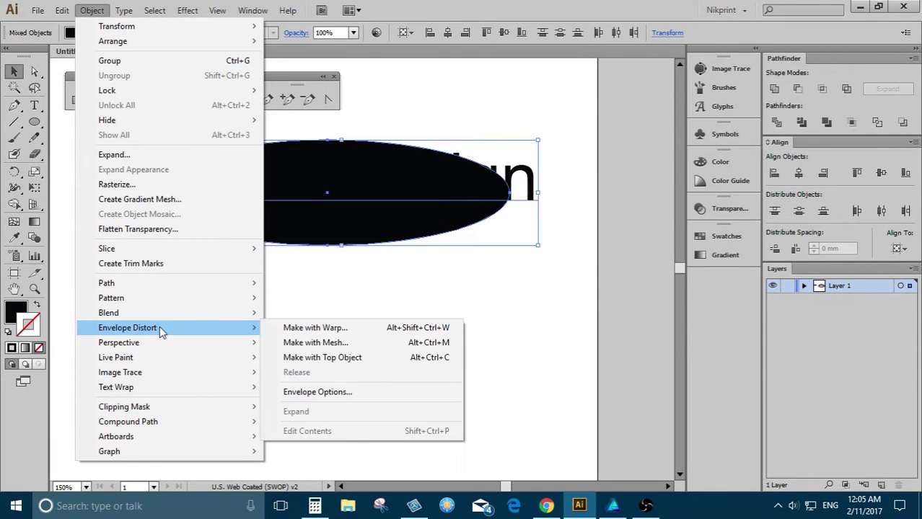
left_click(328, 358)
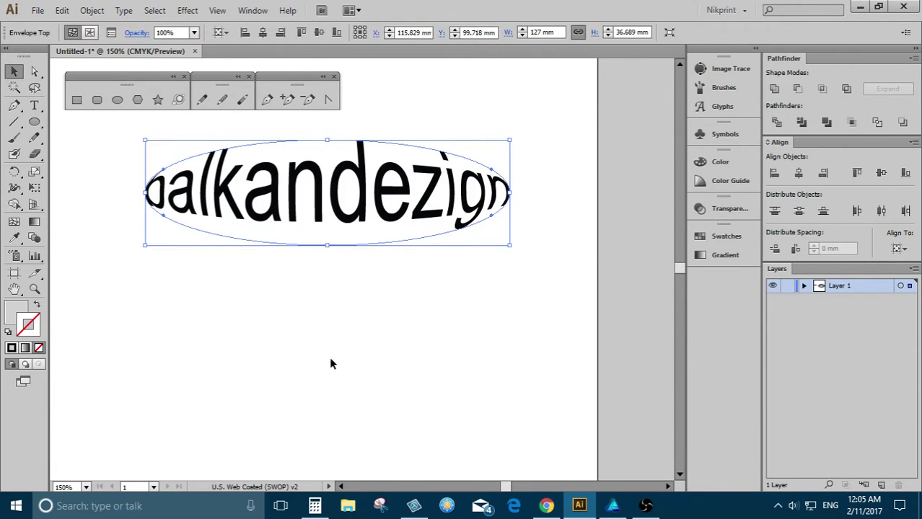
scroll(330, 194, "down", 1)
scroll(302, 256, "up", 2)
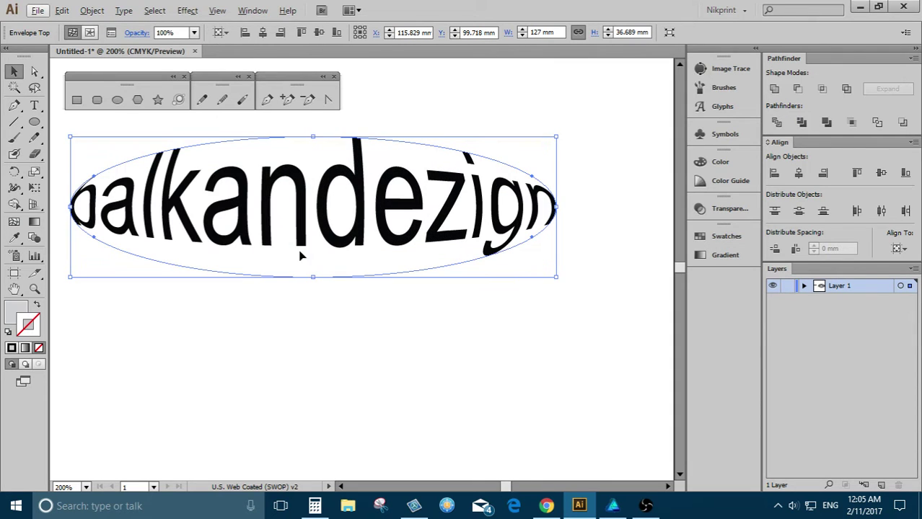
scroll(332, 300, "down", 2)
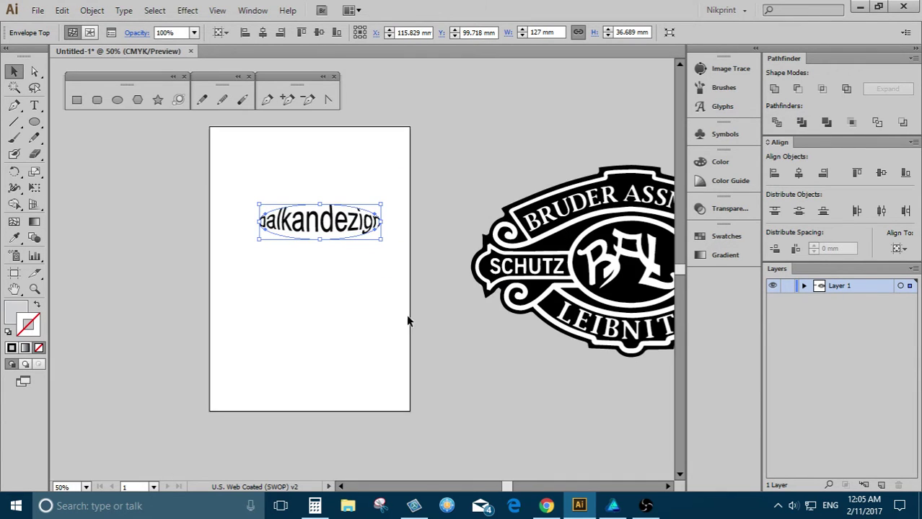
scroll(320, 219, "up", 4)
Return to Affinity Designer and zoom around the plain balkandezign text
left_click(612, 505)
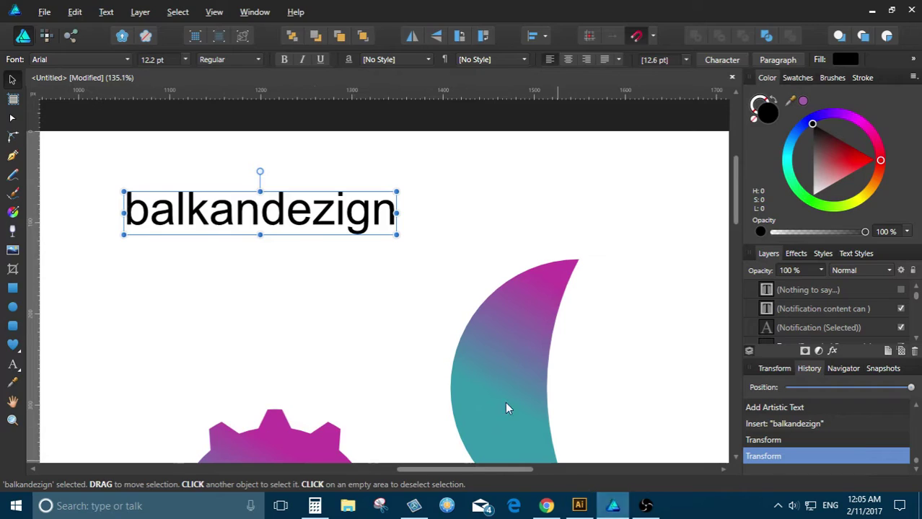
scroll(285, 229, "up", 2)
scroll(342, 244, "up", 1)
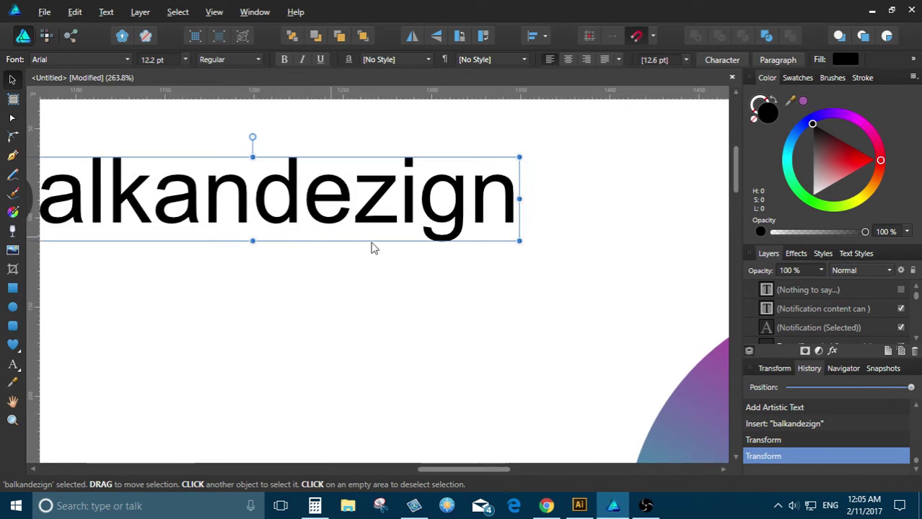
scroll(424, 256, "down", 2)
scroll(377, 239, "up", 3)
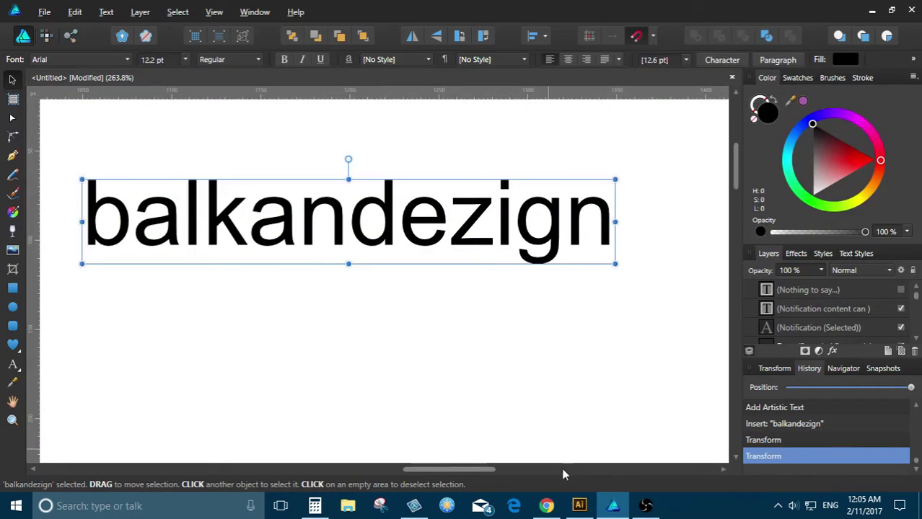
Check the browser's live dashboard, return to Designer briefly, then bring Chrome forward
left_click(546, 505)
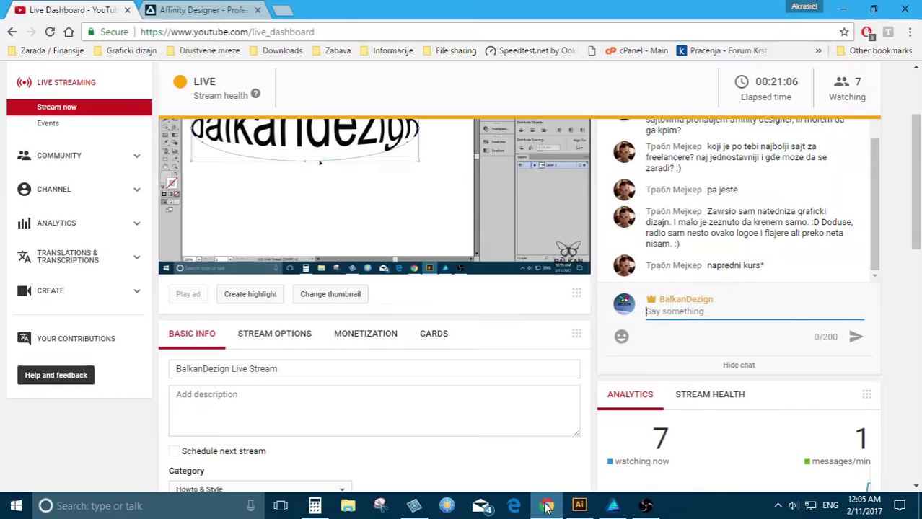
scroll(738, 246, "down", 2)
scroll(723, 277, "up", 2)
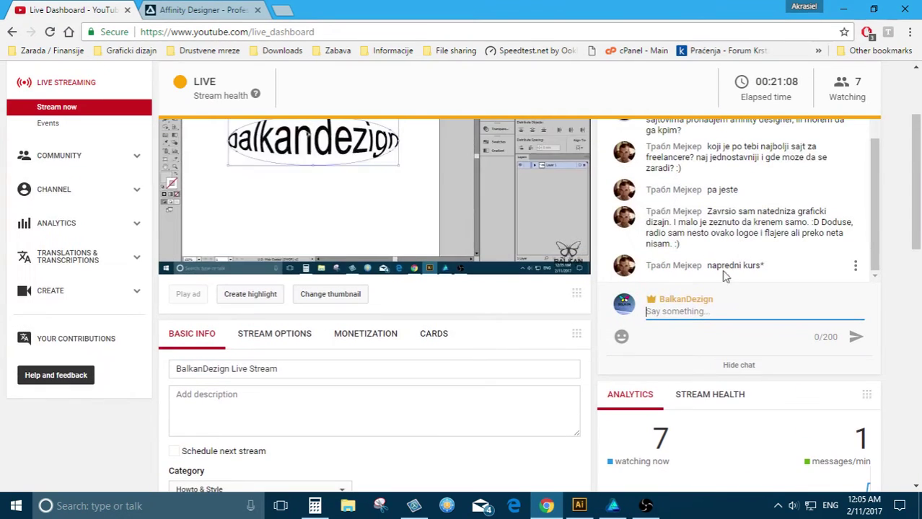
key("alt+Tab")
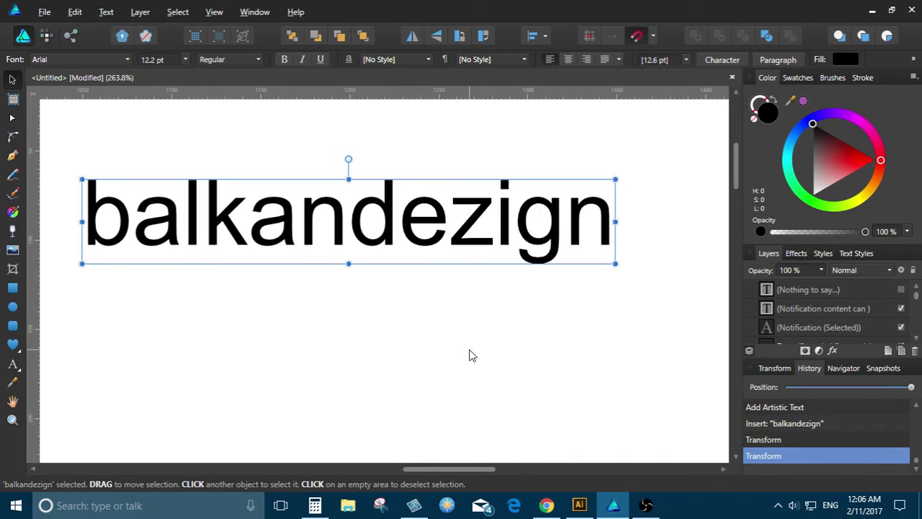
scroll(386, 346, "down", 4)
scroll(361, 342, "up", 3)
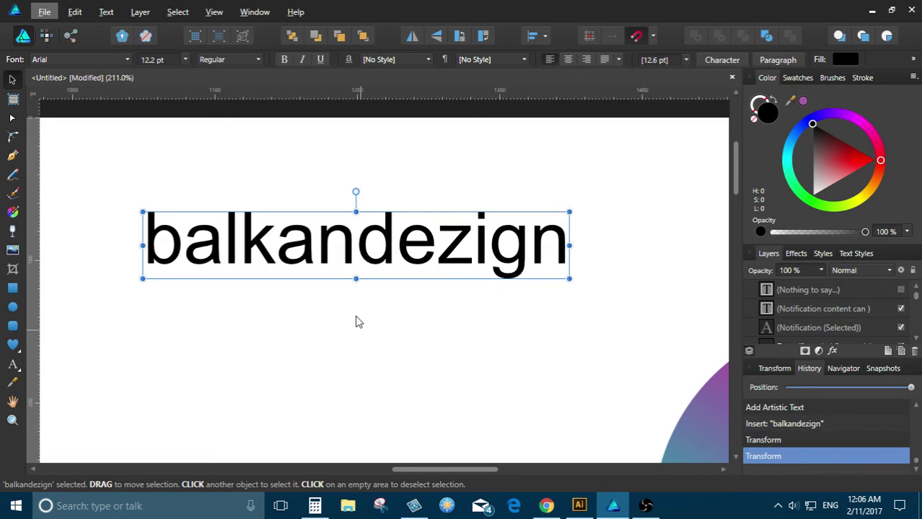
scroll(352, 323, "down", 2)
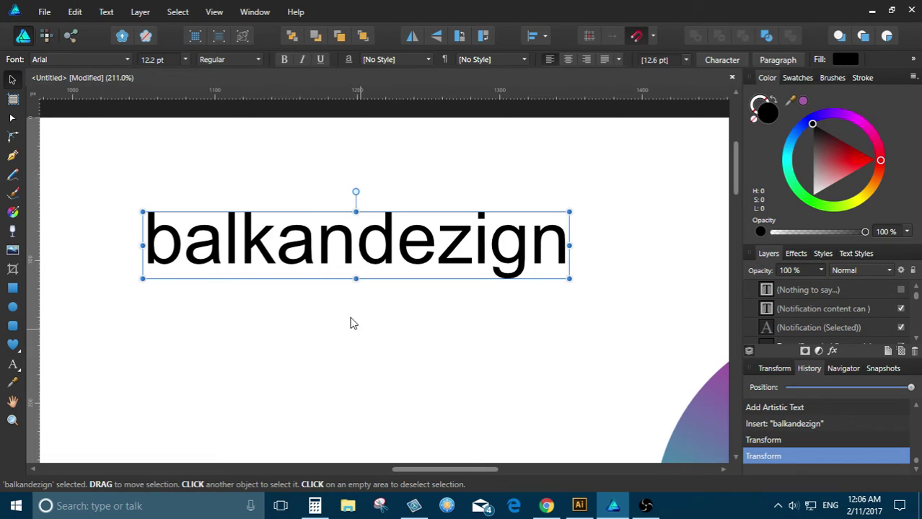
left_click(546, 505)
Switch to the Affinity website tab and go to the forum via MENU > FORUM
key("ctrl+Tab")
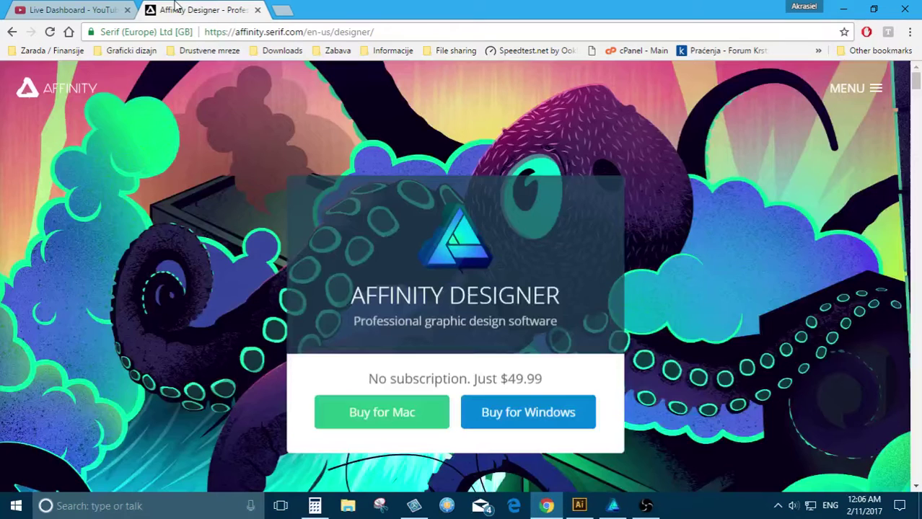
left_click(876, 89)
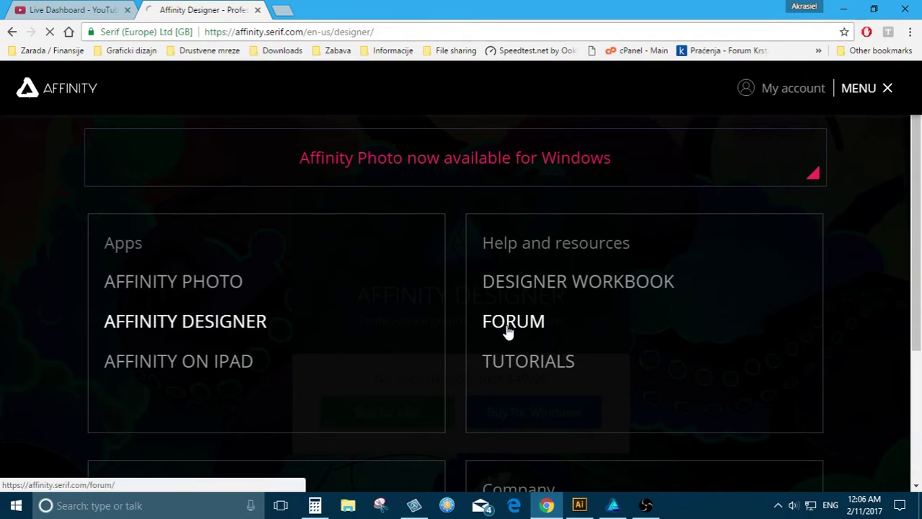
left_click(509, 330)
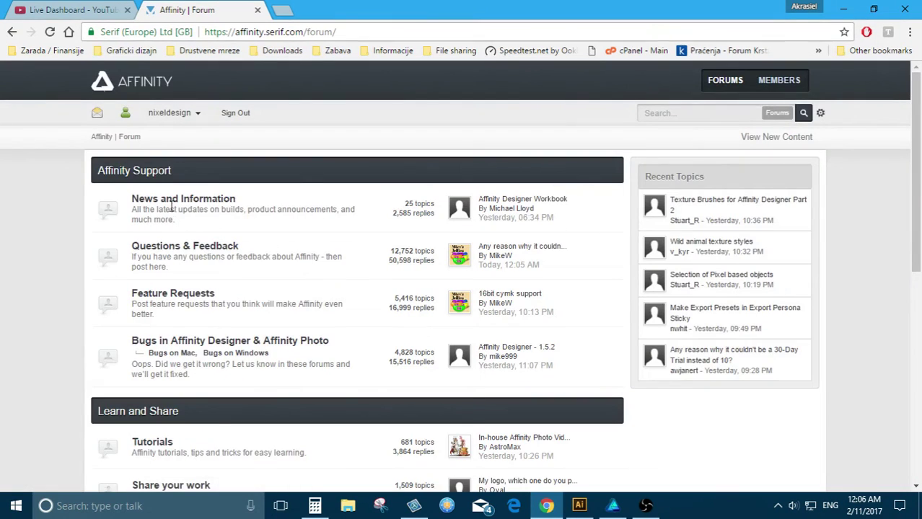
scroll(101, 245, "down", 1)
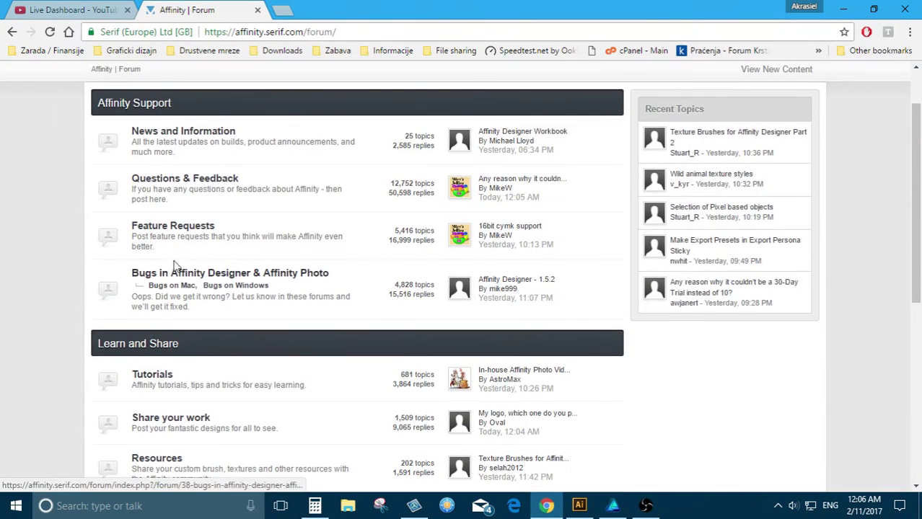
Open Feature Requests and then the Affinity Designer feature roadmap topic
left_click(201, 234)
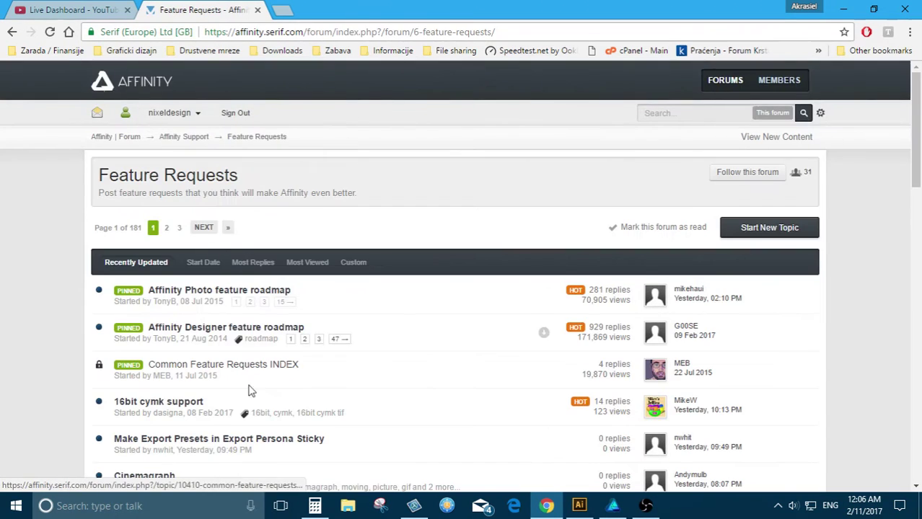
scroll(248, 390, "down", 2)
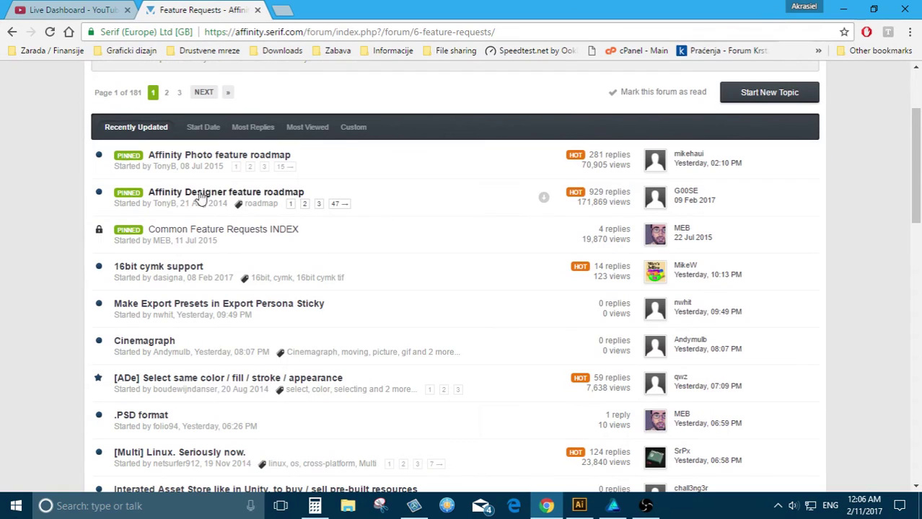
left_click(238, 197)
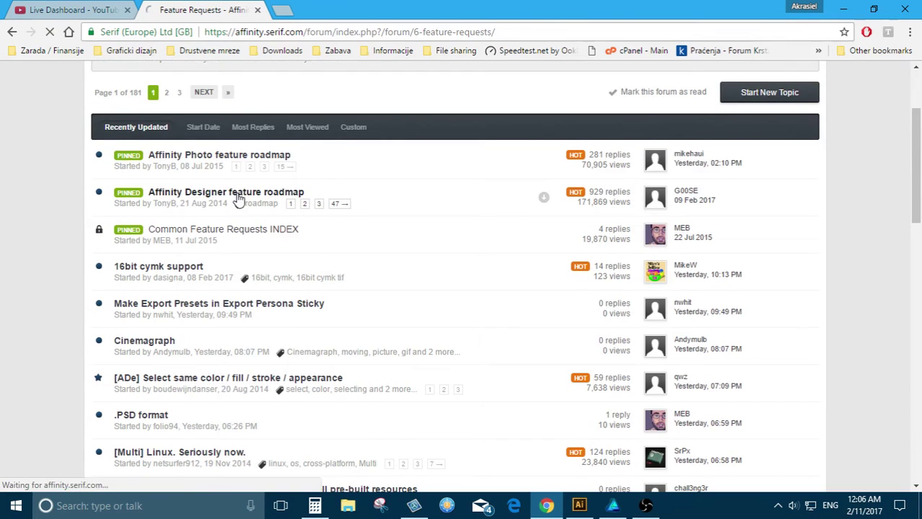
scroll(320, 302, "down", 3)
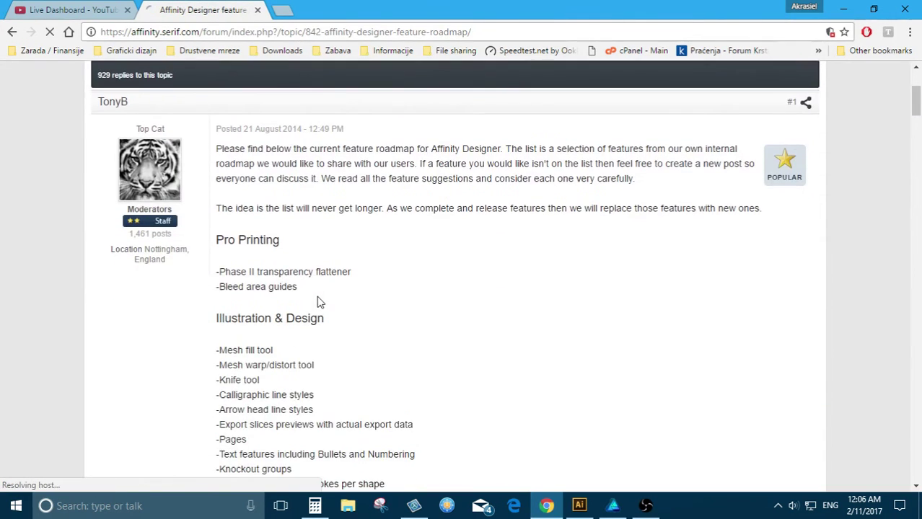
Scroll through the feature list in the Affinity Designer roadmap post
scroll(319, 302, "down", 2)
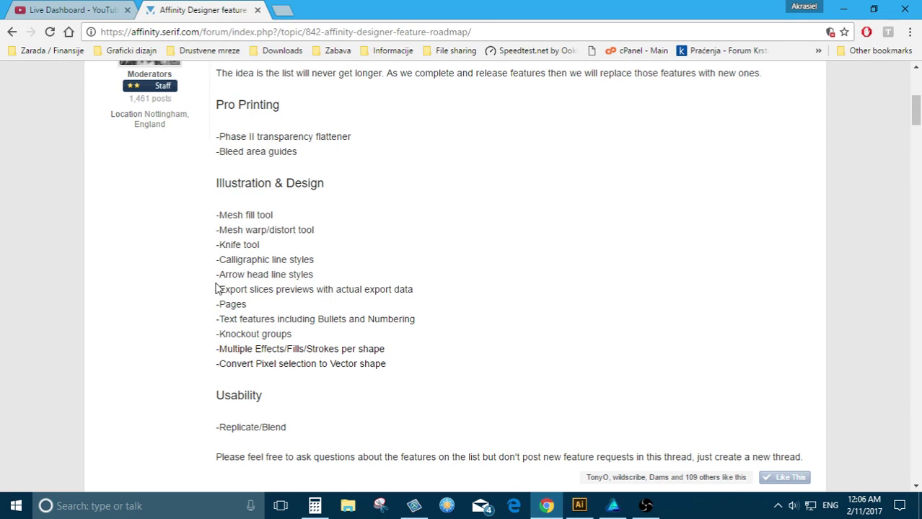
scroll(294, 383, "down", 2)
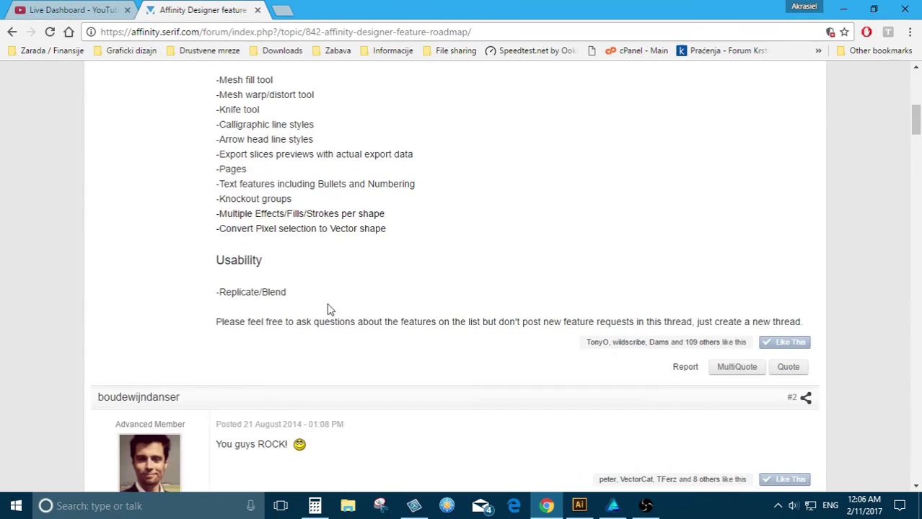
scroll(216, 317, "up", 1)
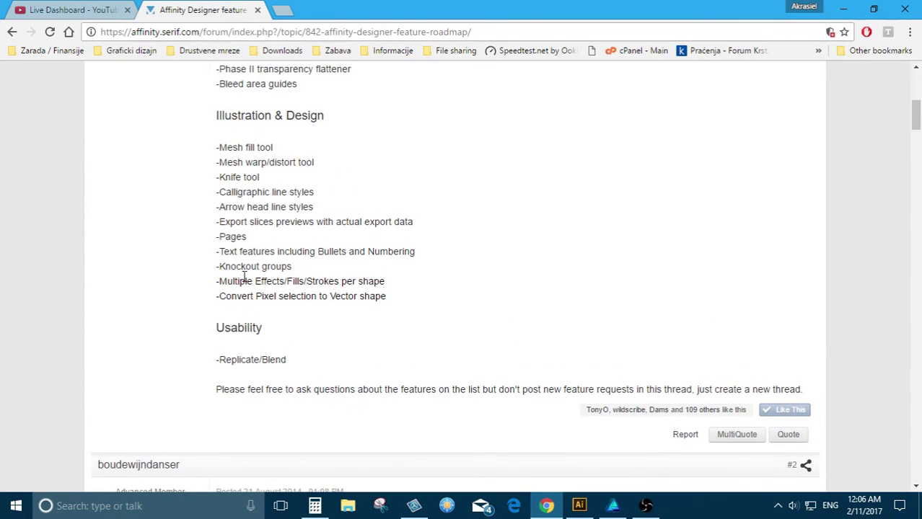
scroll(524, 321, "up", 1)
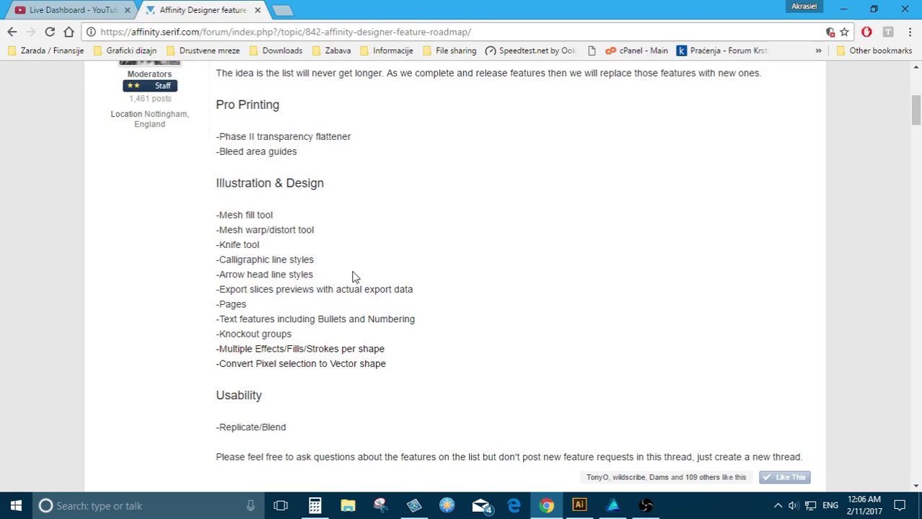
Minimize and restore Chrome, then switch to the YouTube Live Dashboard tab
left_click(843, 9)
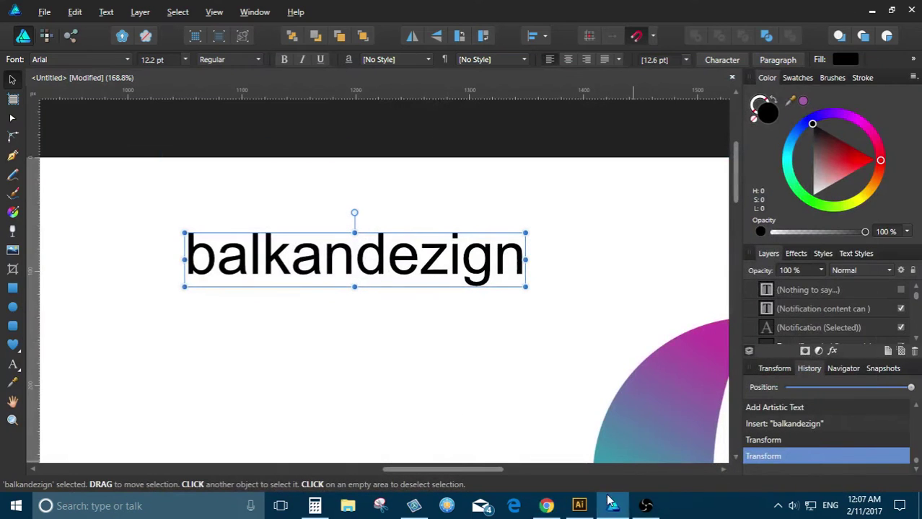
left_click(547, 506)
key("ctrl+shift+Tab")
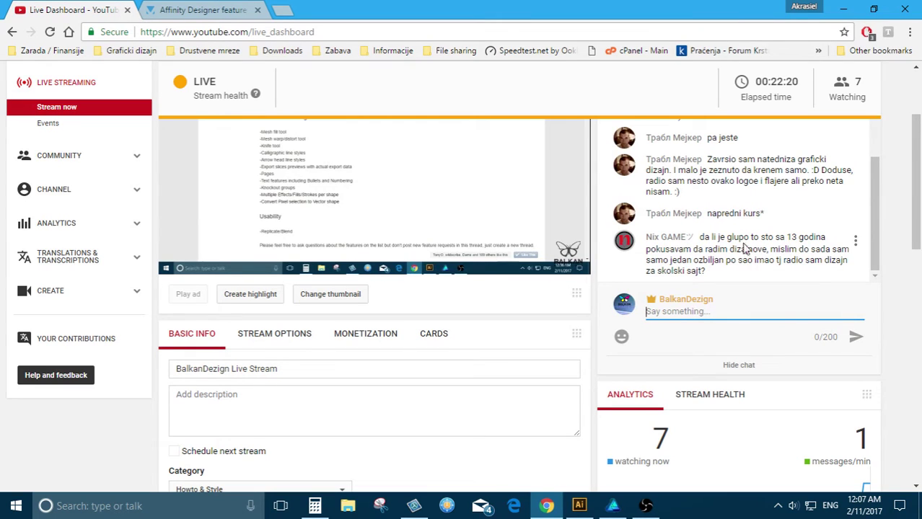
Scroll the Live Dashboard to read the latest chat messages
scroll(766, 251, "down", 1)
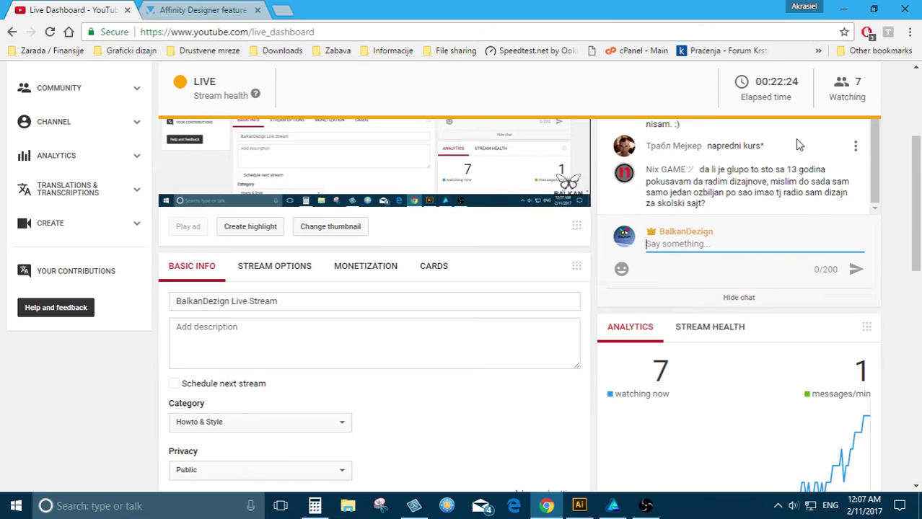
scroll(844, 215, "down", 1)
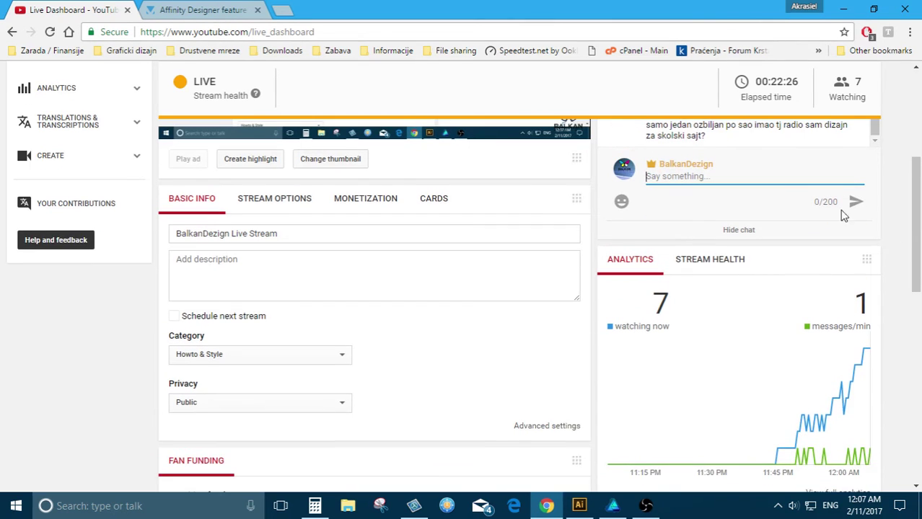
scroll(844, 215, "up", 4)
scroll(728, 293, "down", 2)
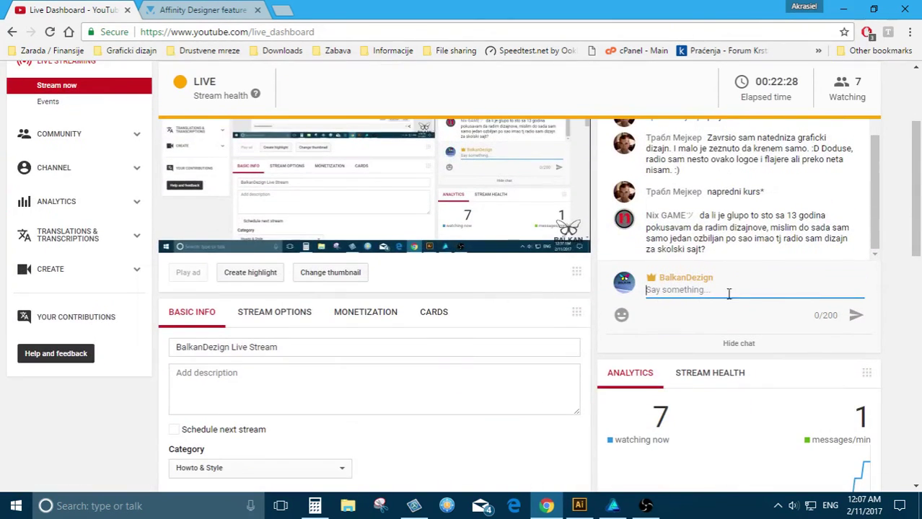
Dismiss the Facebook pop-up notification and return to Affinity Designer
left_click(728, 225)
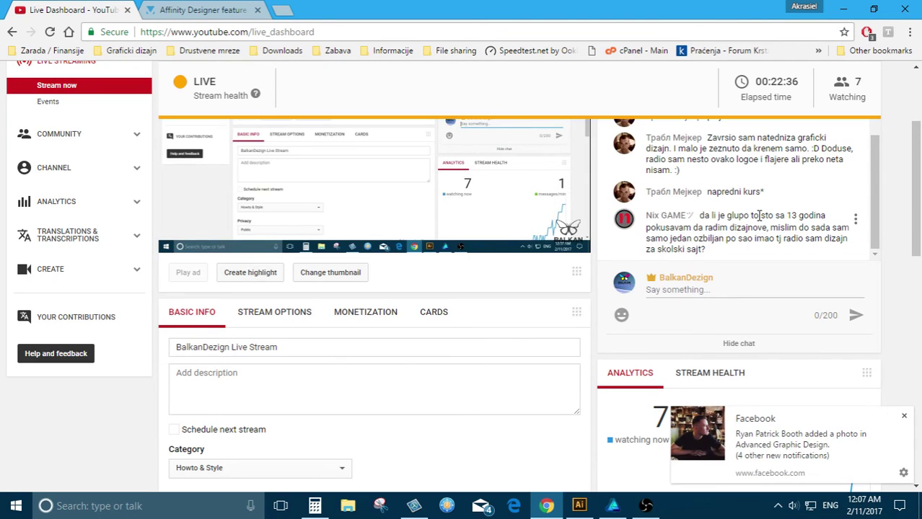
left_click(904, 416)
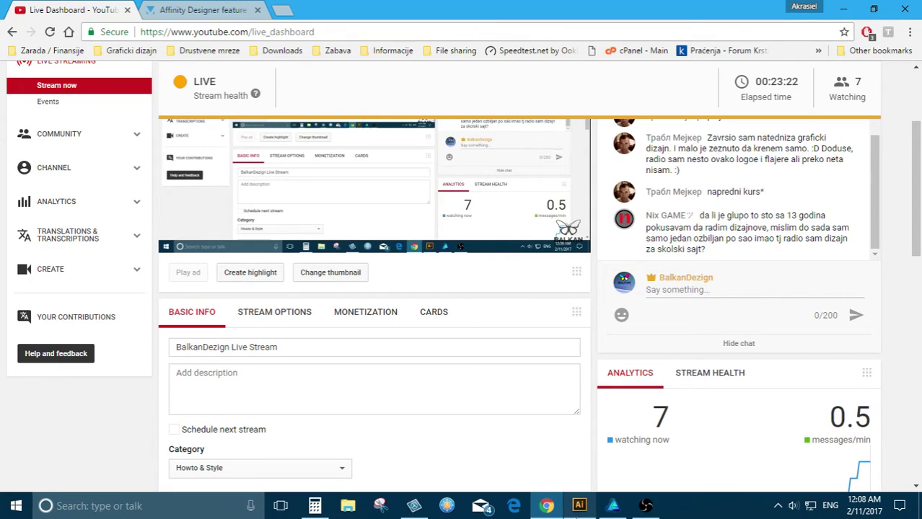
left_click(614, 509)
Move the balkandezign text down beside the gear, undoing an accidental vertical flip
scroll(434, 290, "down", 5)
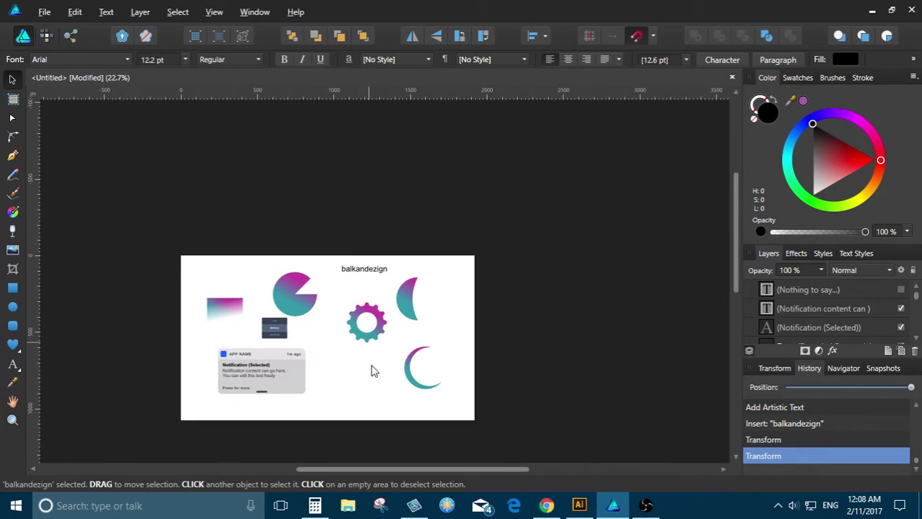
scroll(325, 408, "up", 3)
scroll(381, 396, "down", 2)
scroll(282, 436, "up", 4)
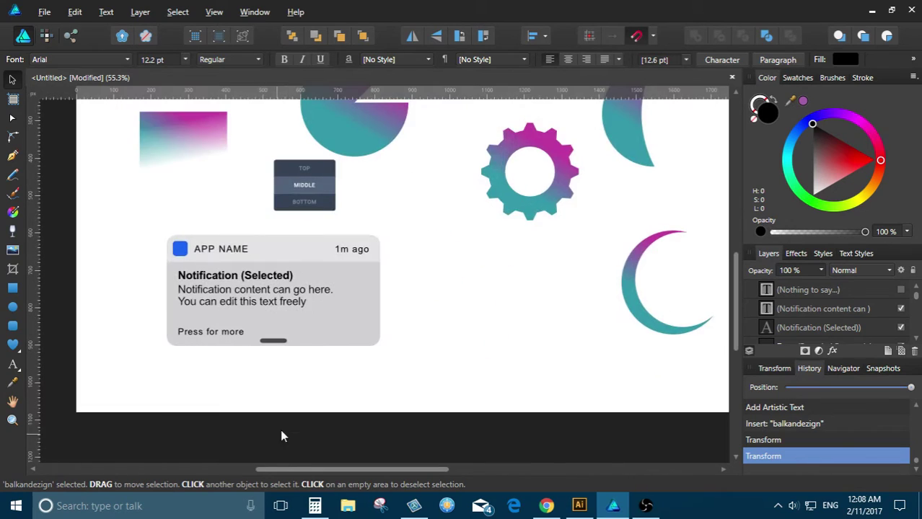
scroll(281, 437, "down", 3)
left_click_drag(441, 179, 432, 318)
key("ctrl+z")
left_click_drag(454, 186, 421, 352)
Fill the balkandezign text with the gear's teal via the Color Picker, then show Swatches and Brushes
scroll(424, 357, "up", 5)
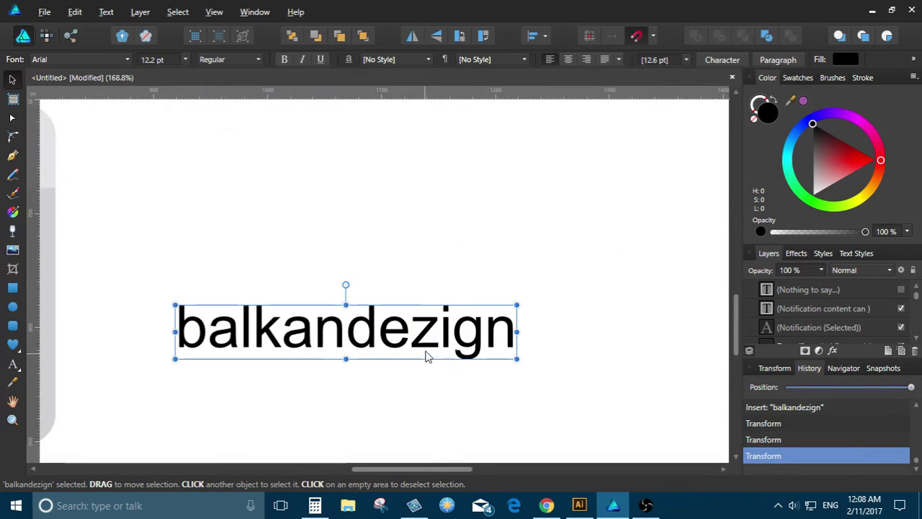
scroll(418, 353, "up", 1)
scroll(440, 335, "down", 3)
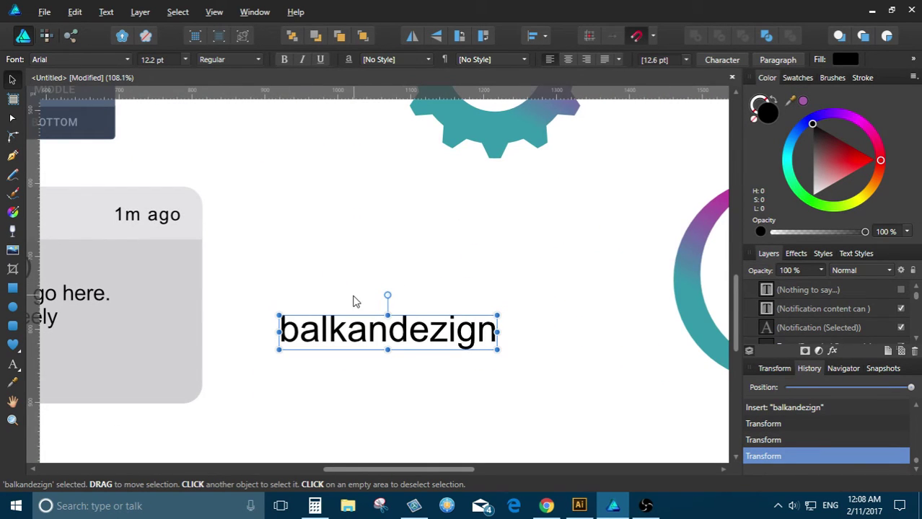
scroll(353, 301, "down", 1)
scroll(386, 334, "up", 1)
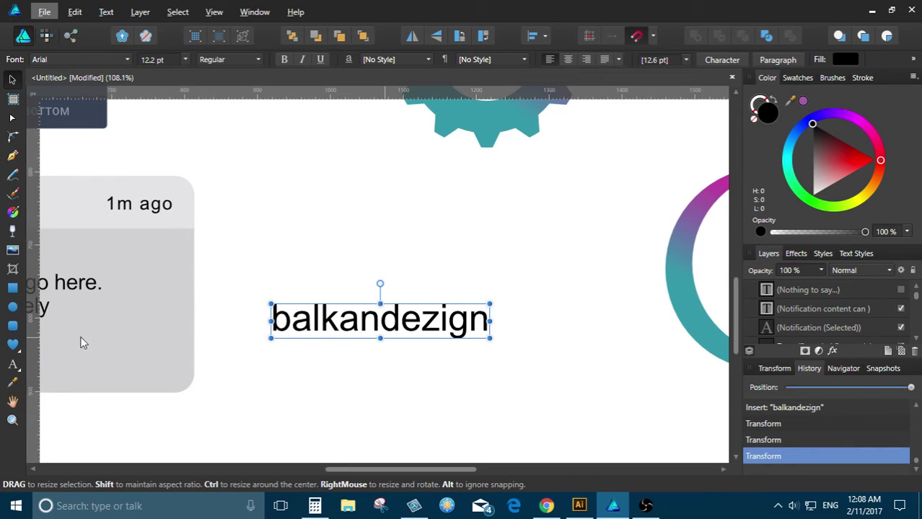
key("i")
left_click(508, 110)
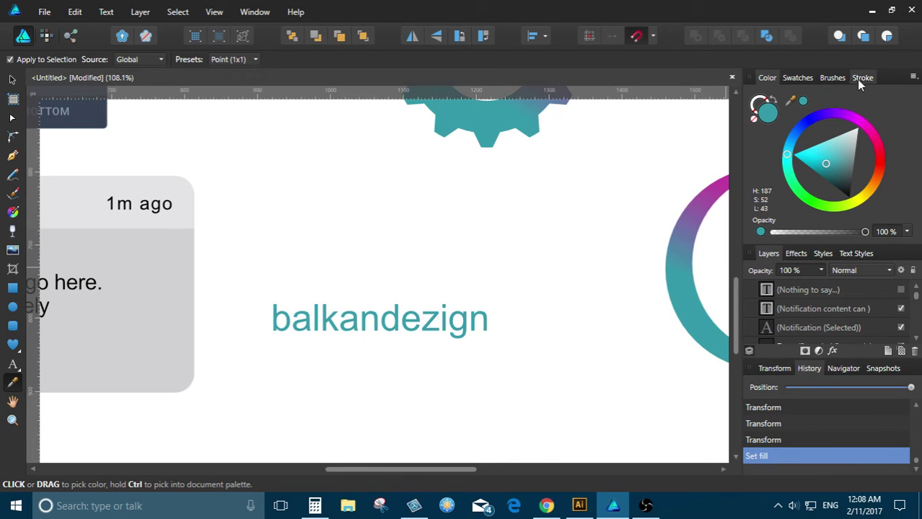
left_click(796, 79)
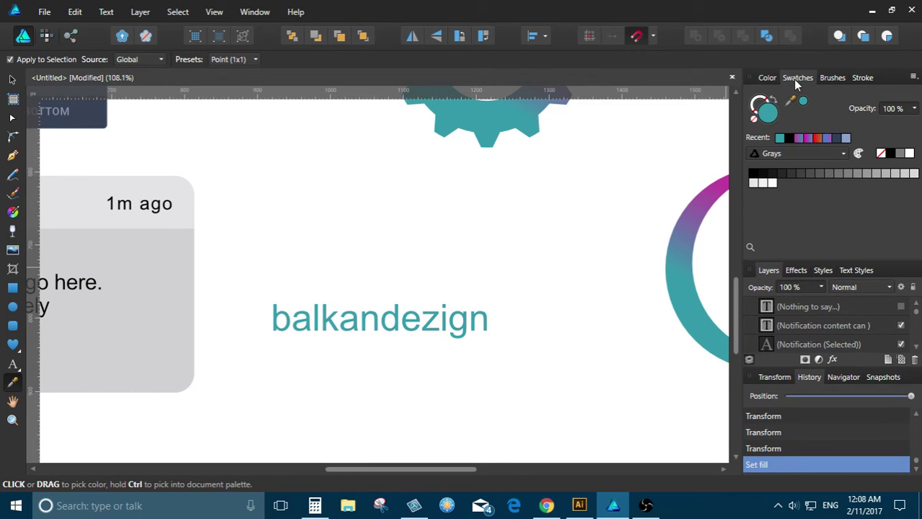
left_click(832, 79)
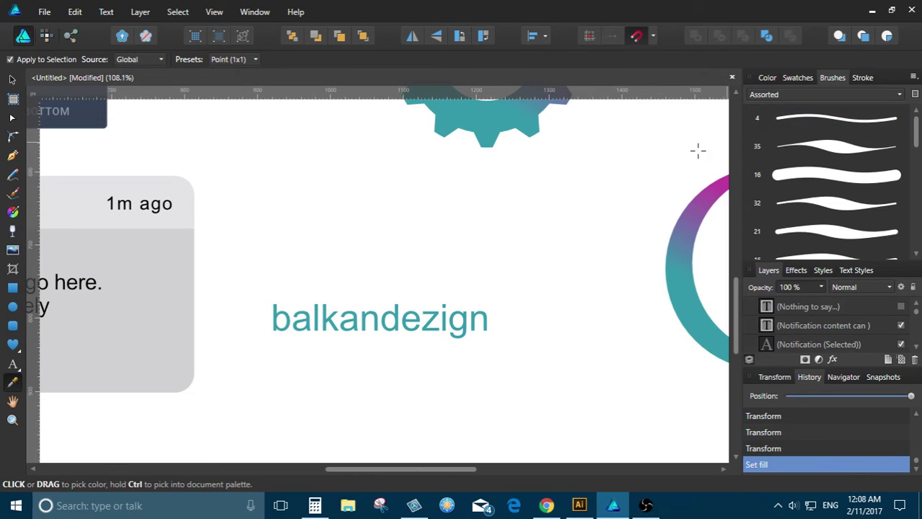
Draw a three-node curved pen path above the balkandezign text
left_click(13, 156)
left_click(273, 190)
left_click_drag(355, 168, 383, 170)
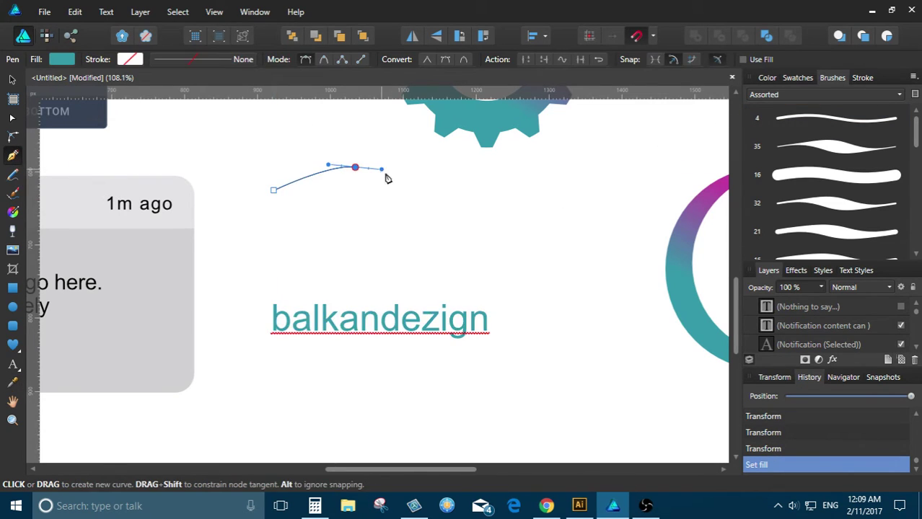
left_click_drag(422, 204, 440, 217)
scroll(395, 193, "up", 3)
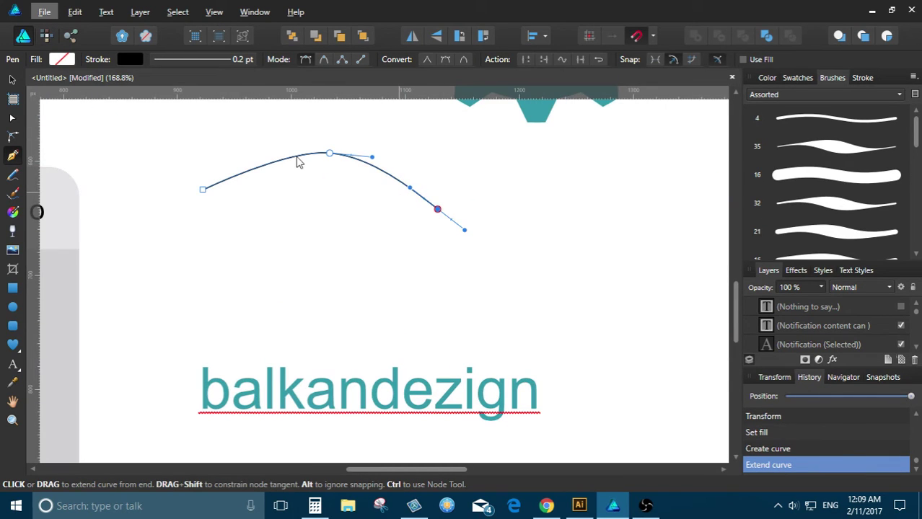
Set the curve's stroke to 7.5 pt with round end caps
left_click(222, 61)
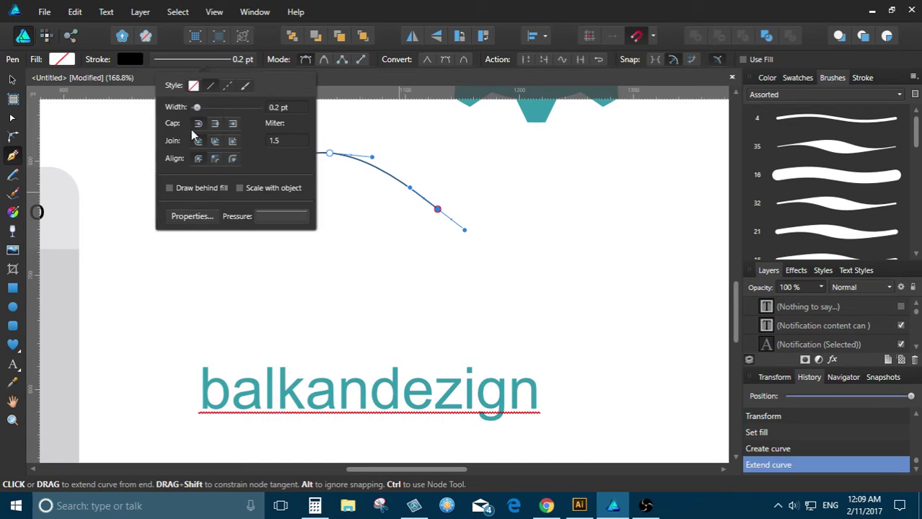
left_click(269, 218)
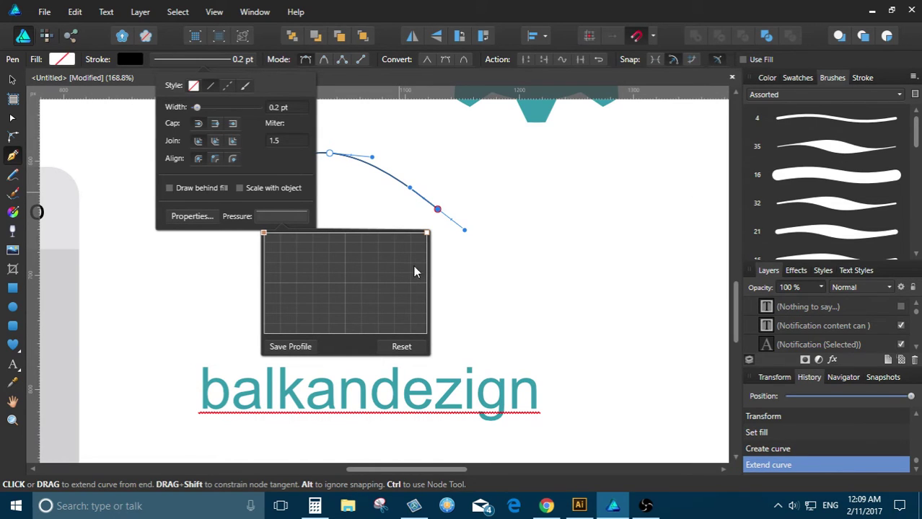
left_click_drag(427, 232, 424, 289)
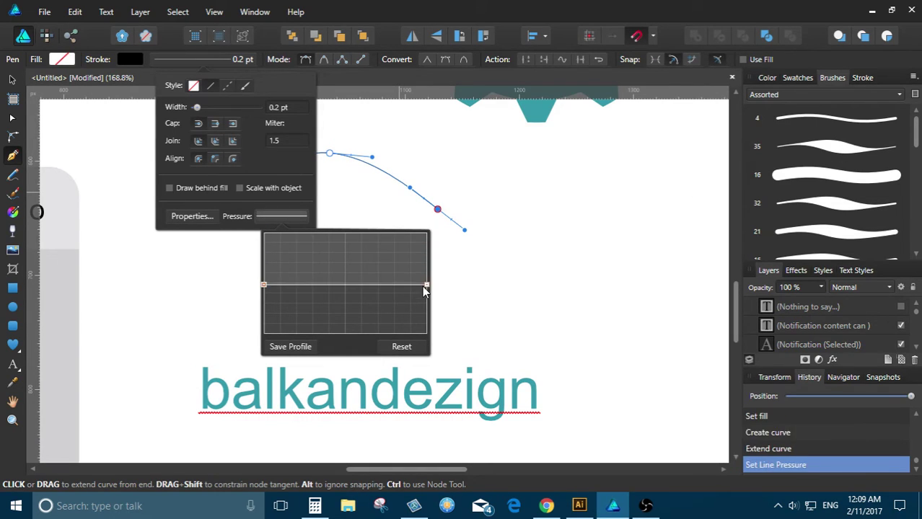
left_click(197, 108)
left_click_drag(201, 108, 218, 107)
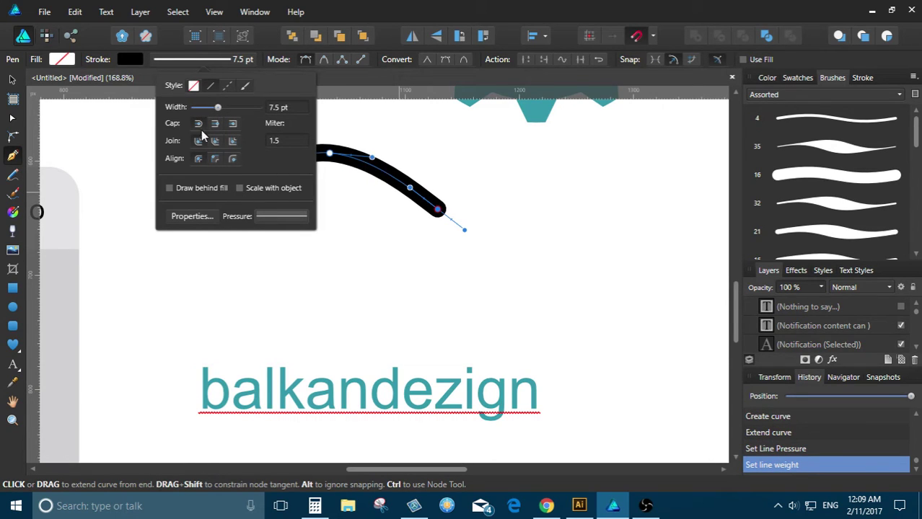
left_click(215, 124)
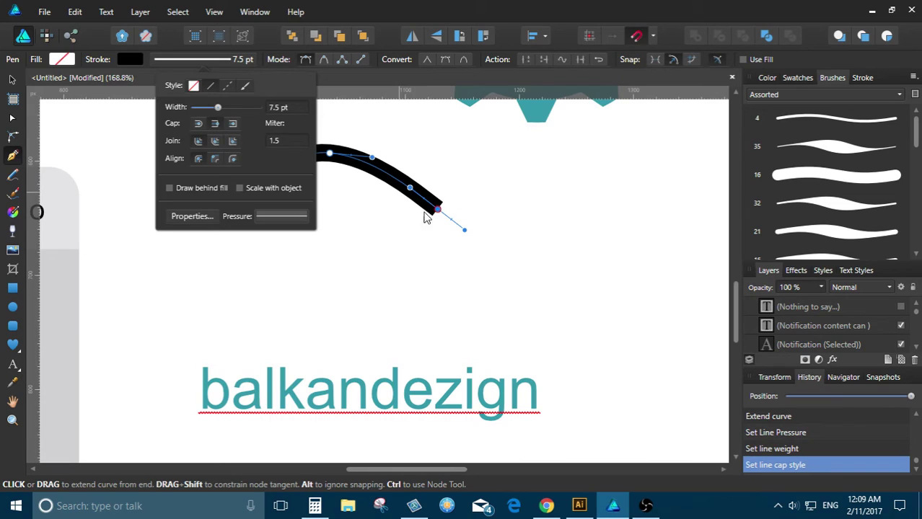
left_click(199, 124)
Edit the pressure profile so the stroke starts thin and thickens toward its end
left_click(267, 218)
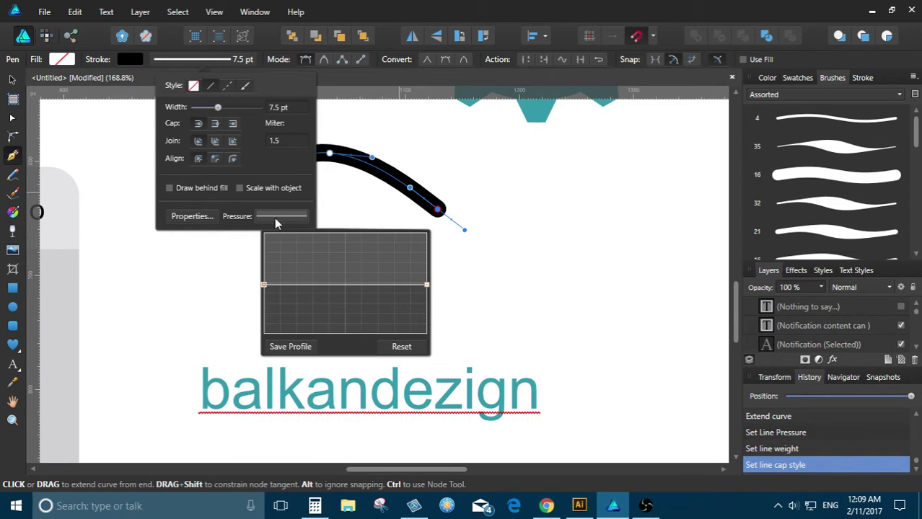
mouse_move(262, 288)
left_mouse_down()
mouse_move(266, 340)
mouse_move(263, 326)
left_mouse_up()
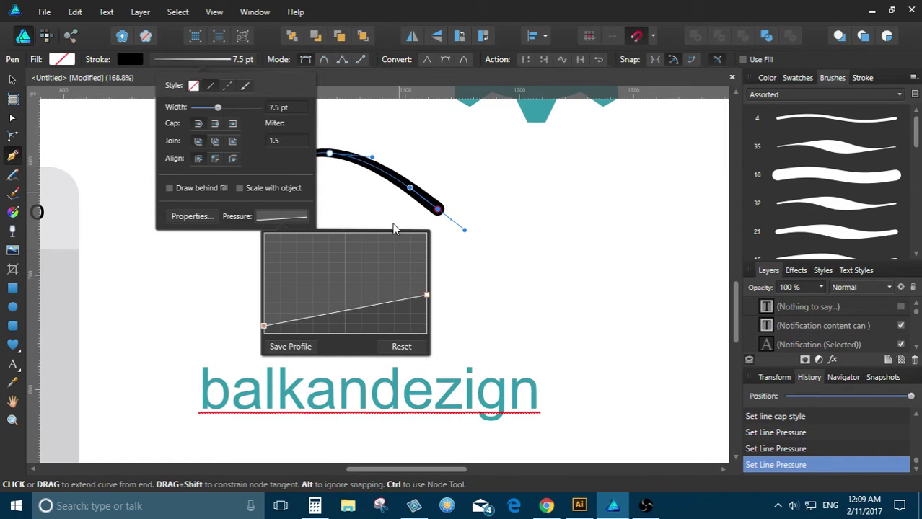
scroll(516, 264, "down", 4)
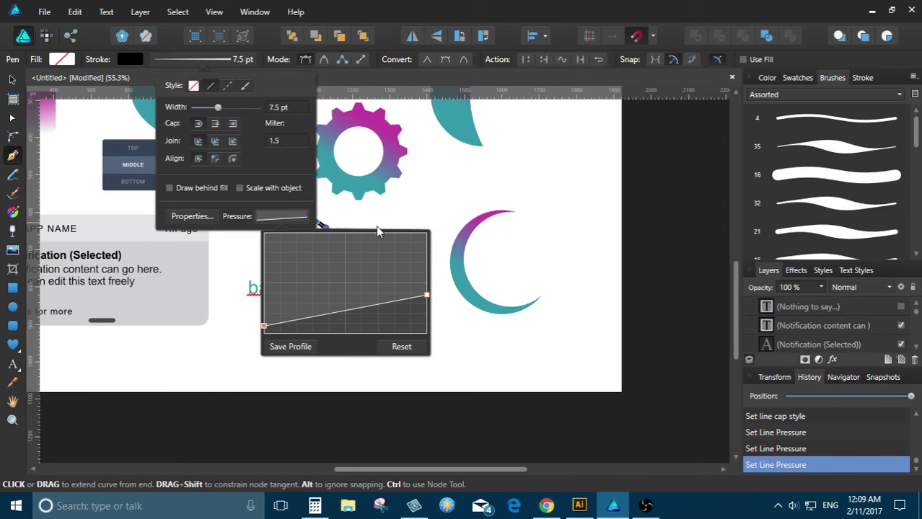
scroll(485, 248, "up", 2)
scroll(348, 214, "up", 5)
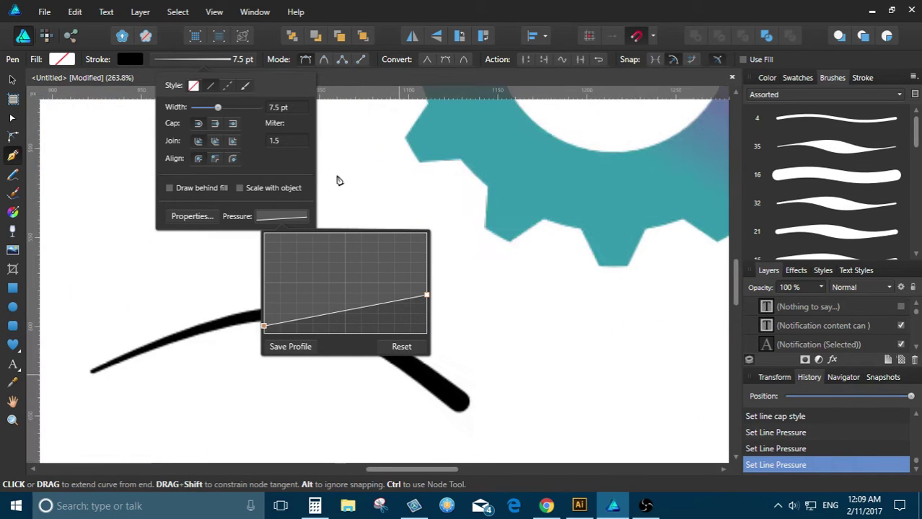
mouse_move(426, 295)
left_mouse_down()
mouse_move(423, 219)
mouse_move(385, 301)
mouse_move(393, 261)
mouse_move(394, 287)
mouse_move(421, 298)
mouse_move(422, 289)
left_mouse_up()
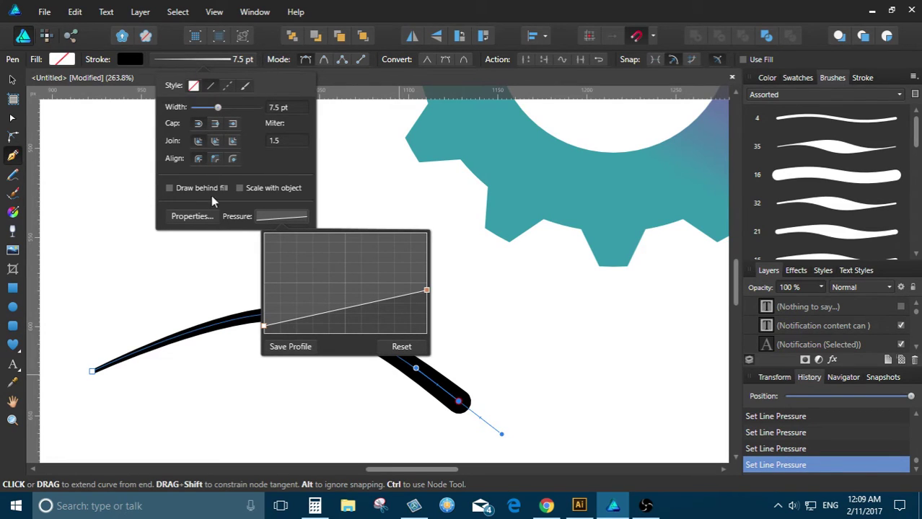
Extend the pen curve with several more nodes and close it on its start node
left_click(186, 265)
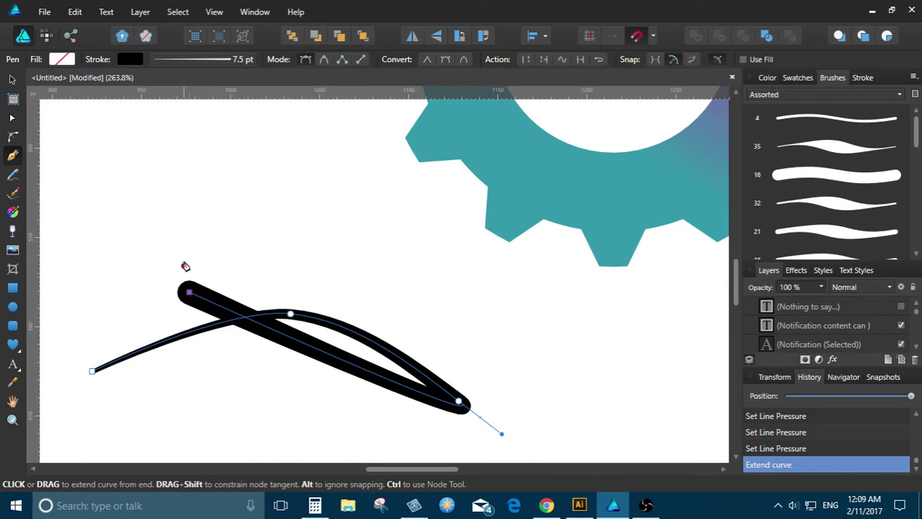
scroll(206, 264, "down", 5)
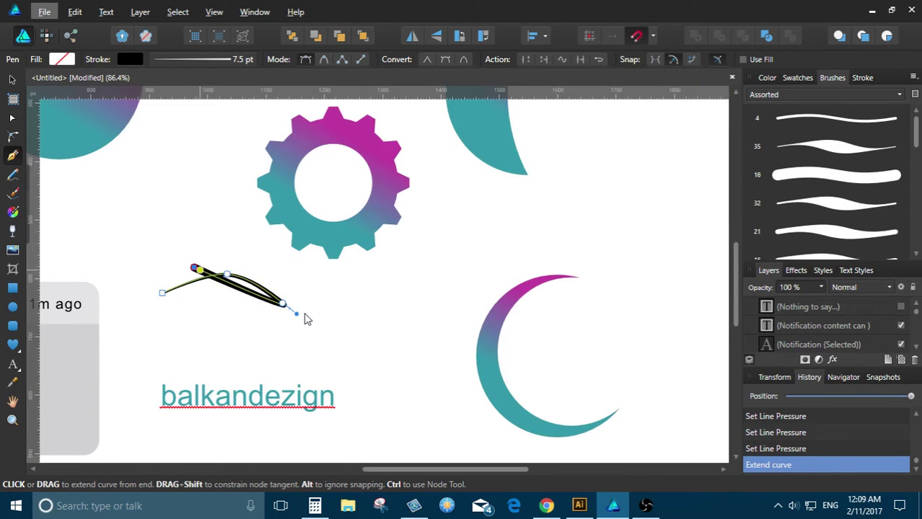
key("ctrl+z")
key("ctrl+z")
key("ctrl+z")
left_click_drag(309, 344, 420, 313)
left_click_drag(435, 268, 444, 236)
left_click_drag(504, 224, 521, 239)
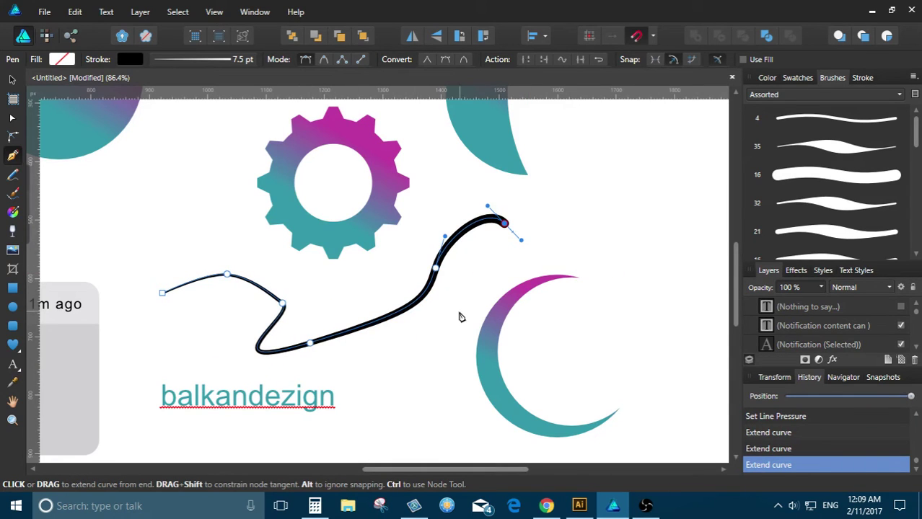
left_click_drag(408, 415, 402, 442)
left_click(307, 287)
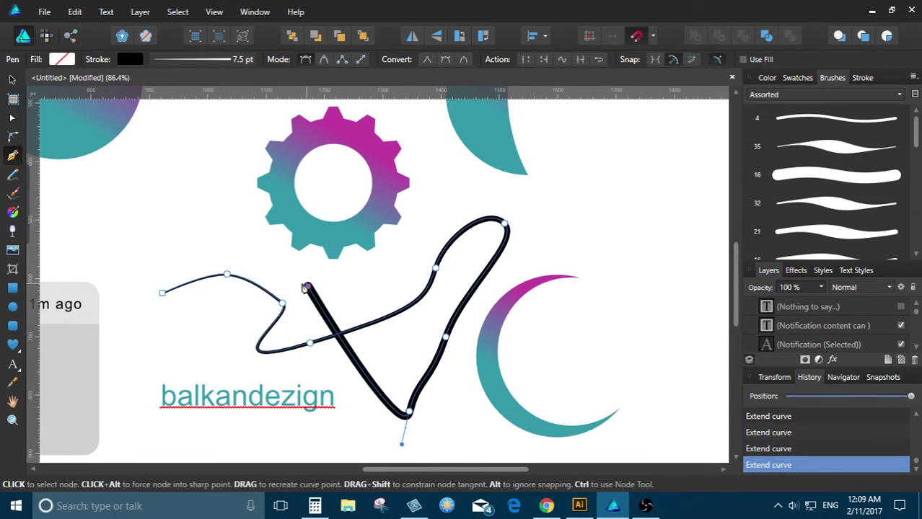
left_click(163, 293)
Undo the closed curve and its segments until the stroke is gone
left_click_drag(144, 229, 267, 207)
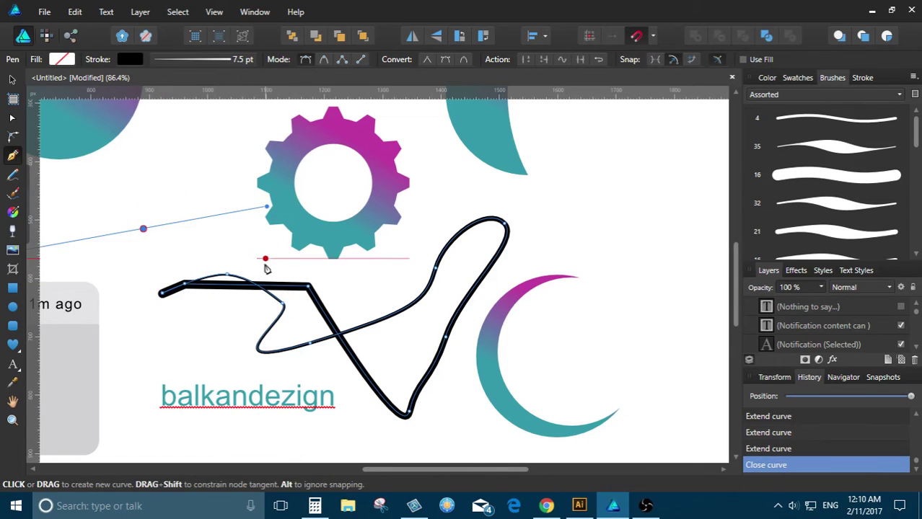
key("ctrl+z")
key("ctrl+z")
key("ctrl+z")
key("ctrl+z")
key("ctrl+z")
key("ctrl+z")
key("ctrl+z")
key("ctrl+z")
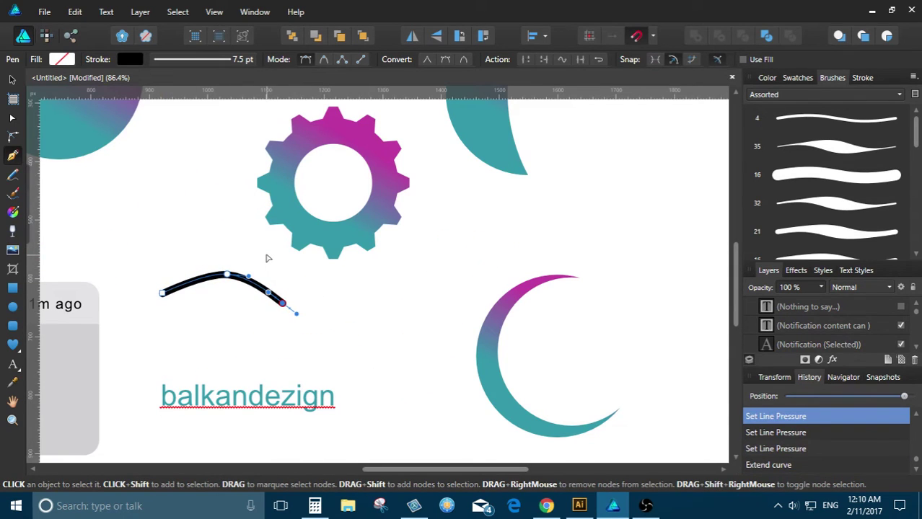
key("ctrl+z")
key("ctrl+z")
key("ctrl+z")
key("ctrl+z")
key("ctrl+z")
key("ctrl+z")
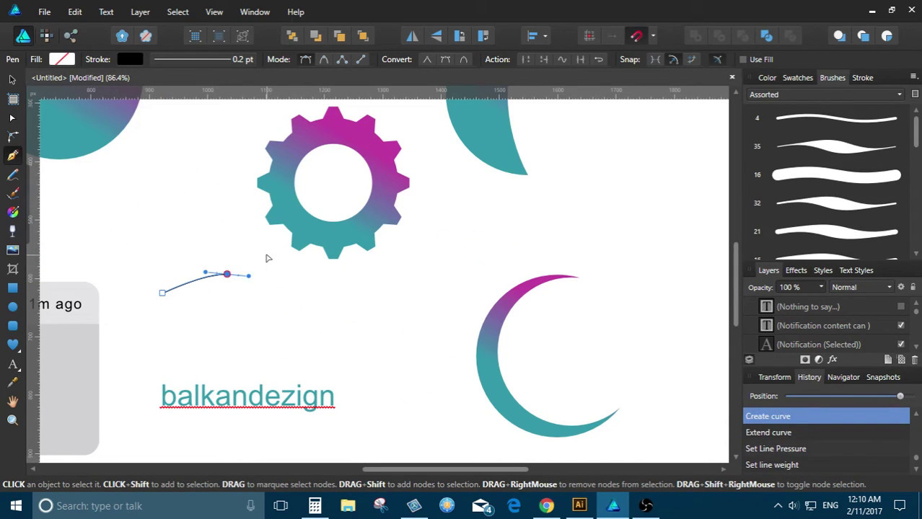
key("ctrl+z")
key("ctrl+z")
key("alt+Tab")
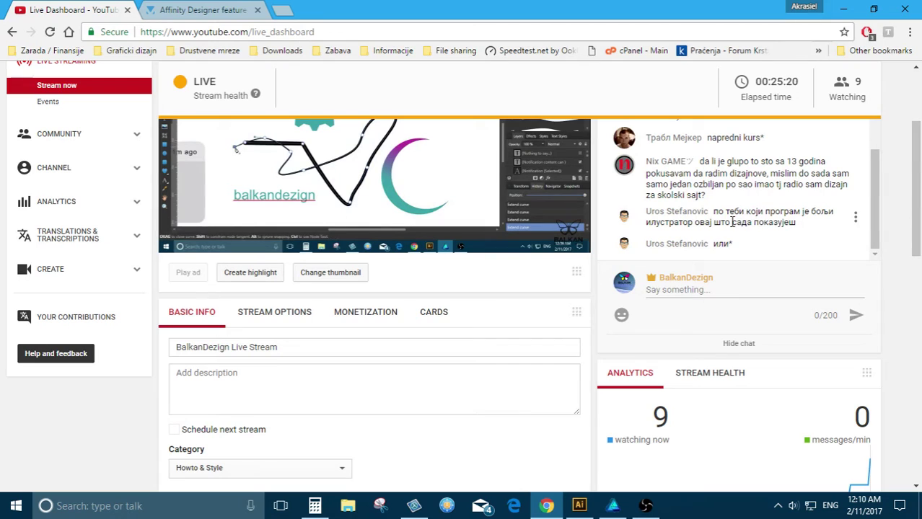
key("alt+Tab")
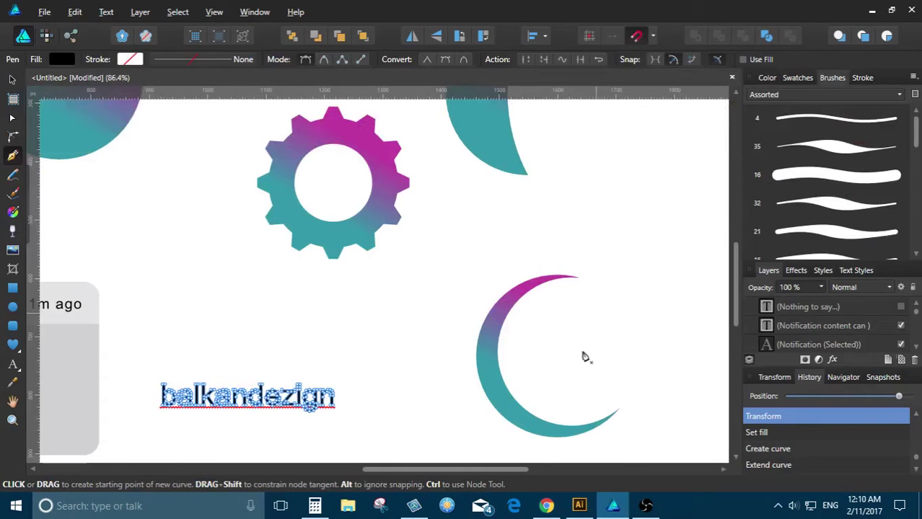
Select the balkandezign text with the Move Tool
scroll(273, 419, "up", 3)
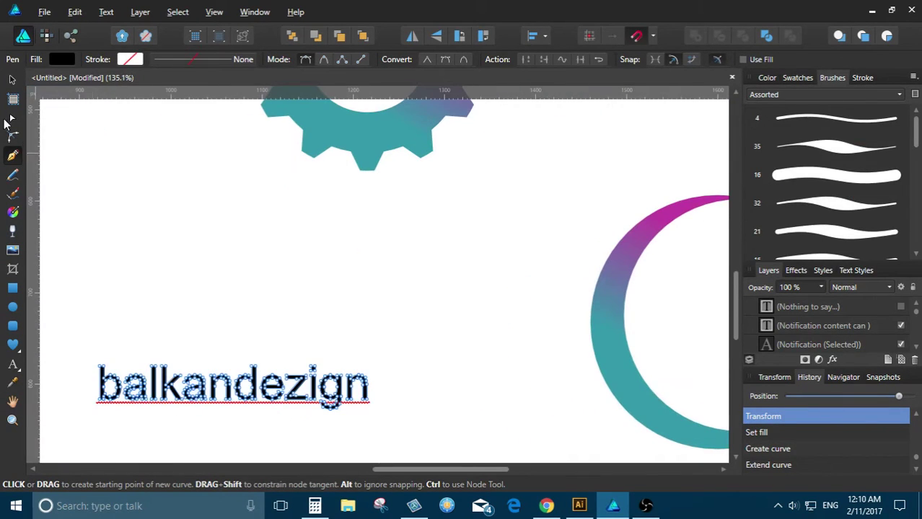
left_click(10, 80)
left_click(333, 303)
scroll(333, 303, "down", 3)
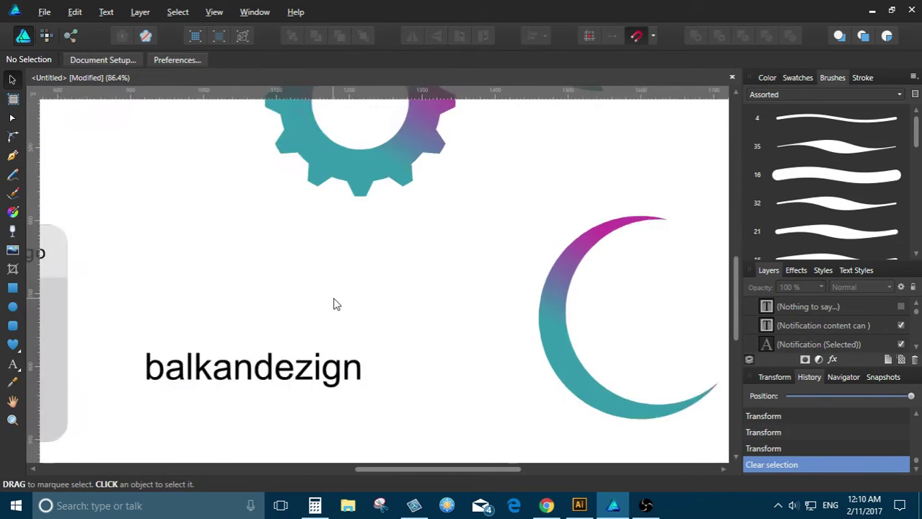
scroll(299, 412, "up", 3)
key("alt")
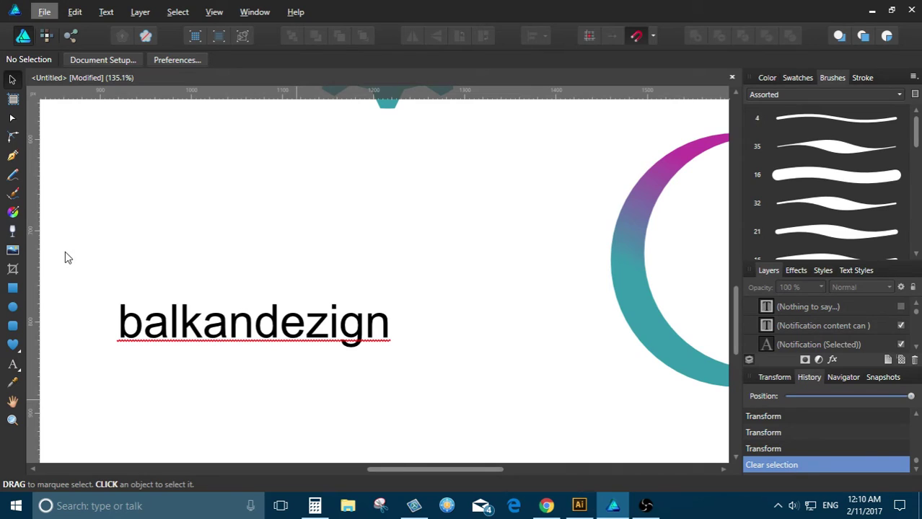
left_click(291, 330)
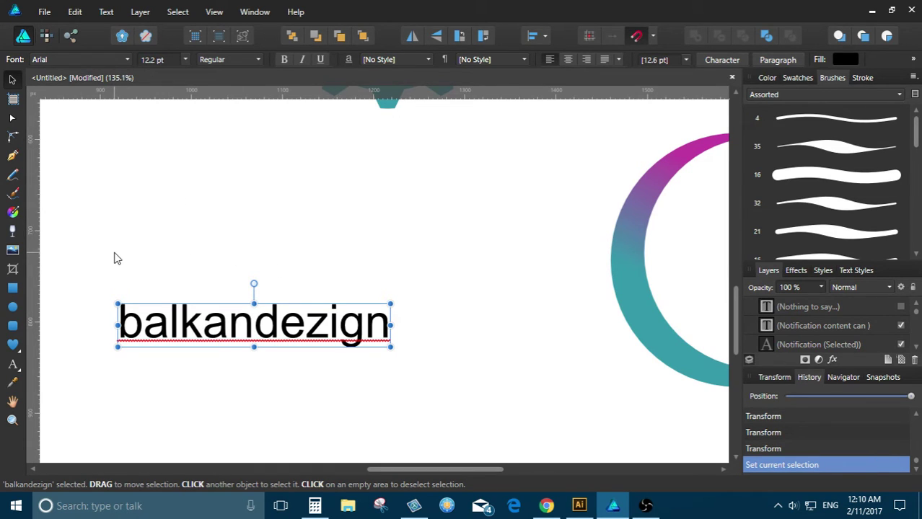
key("alt")
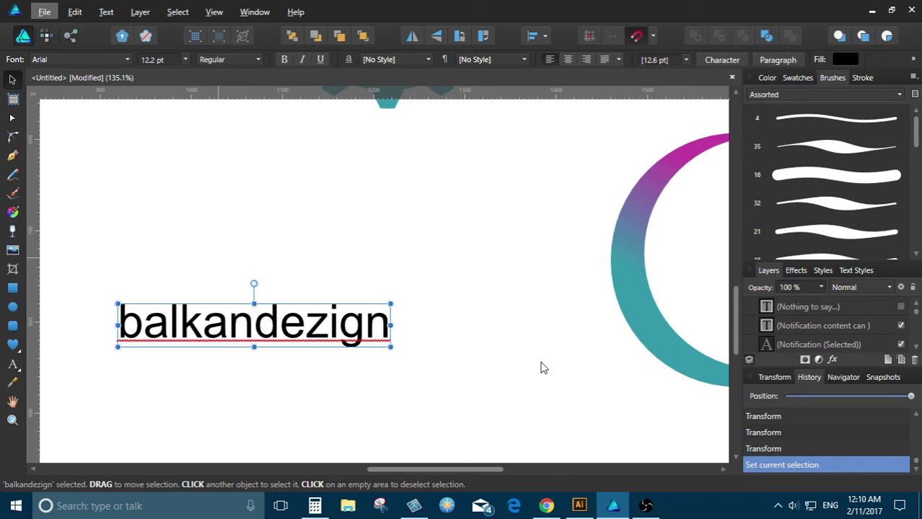
Check the live stream dashboard briefly and return to the design document
left_click(546, 505)
scroll(707, 256, "down", 1)
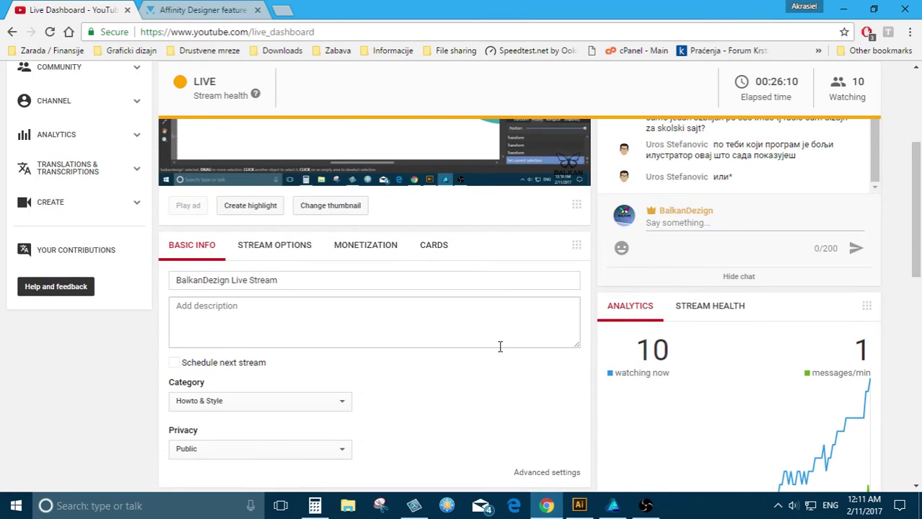
scroll(500, 344, "up", 3)
key("alt+Tab")
Reselect the balkandezign text and switch to the Pixel persona
left_click(329, 243)
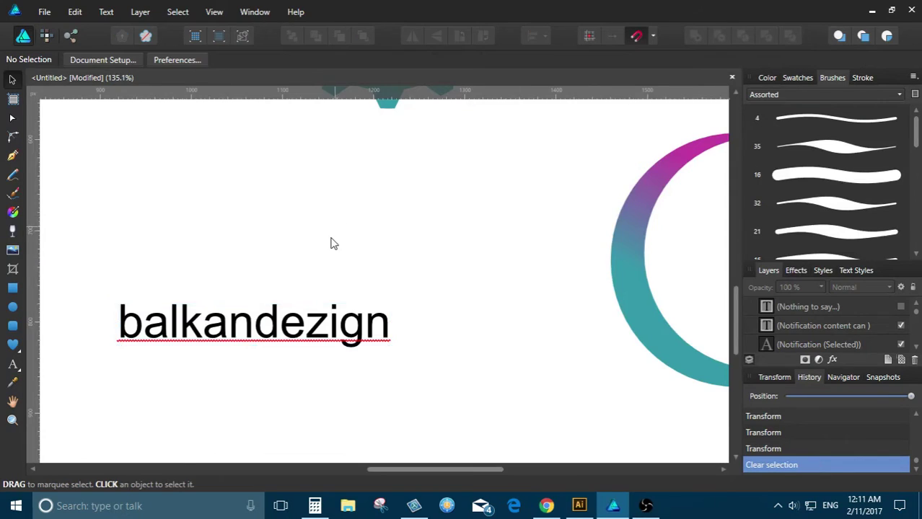
scroll(292, 295, "down", 1)
left_click(292, 301)
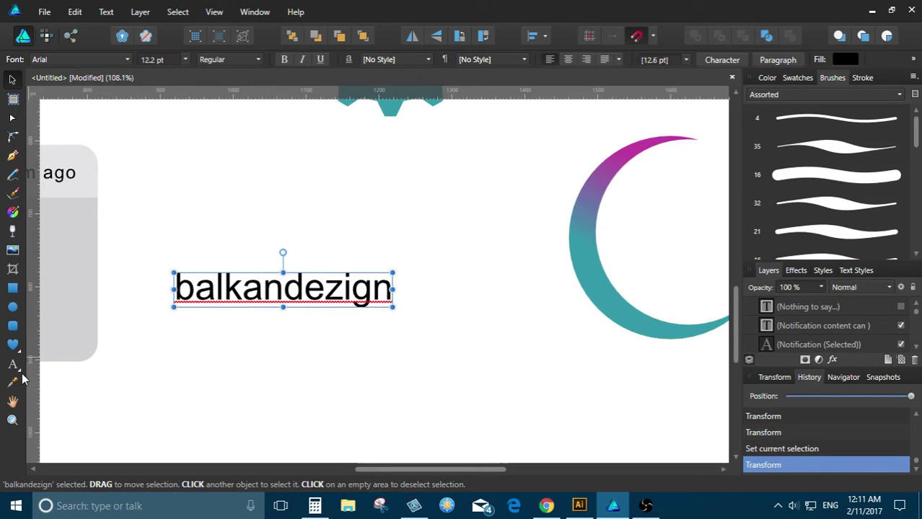
left_click(46, 38)
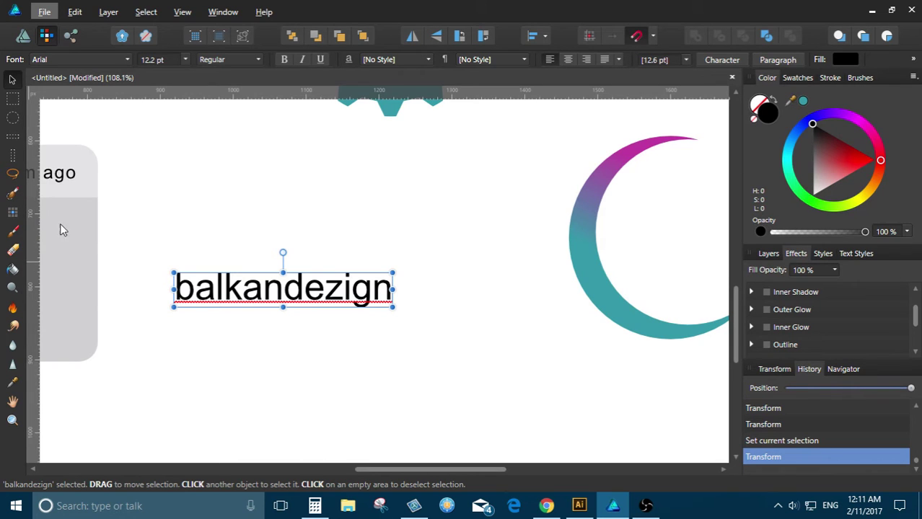
Paint a broad black blob above the balkandezign text with the Paint Brush Tool
left_click(12, 230)
left_click_drag(173, 209, 451, 249)
mouse_move(385, 199)
left_mouse_down()
mouse_move(457, 231)
mouse_move(195, 165)
mouse_move(385, 230)
mouse_move(577, 222)
mouse_move(621, 177)
mouse_move(725, 108)
left_mouse_up()
Choose the second Texture category brush and paint a splatter beside the crescent
left_click(806, 78)
left_click(829, 78)
left_click(860, 79)
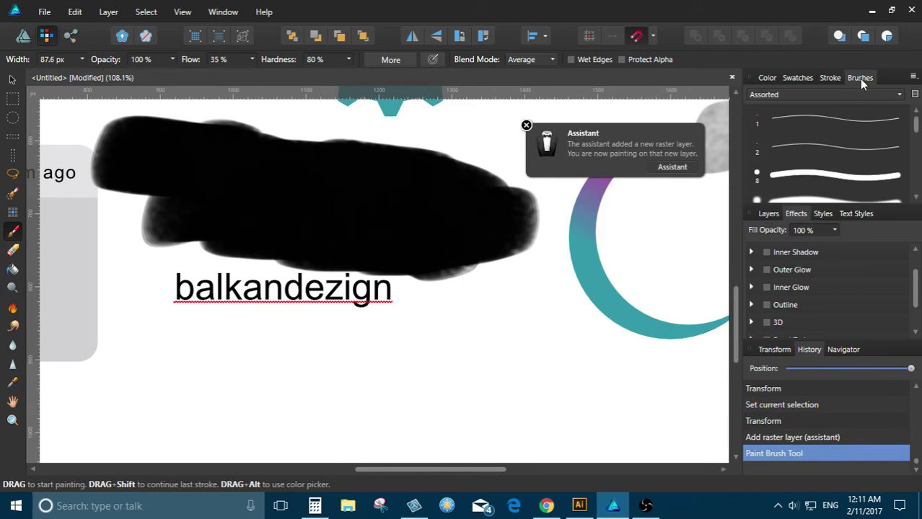
left_click(785, 96)
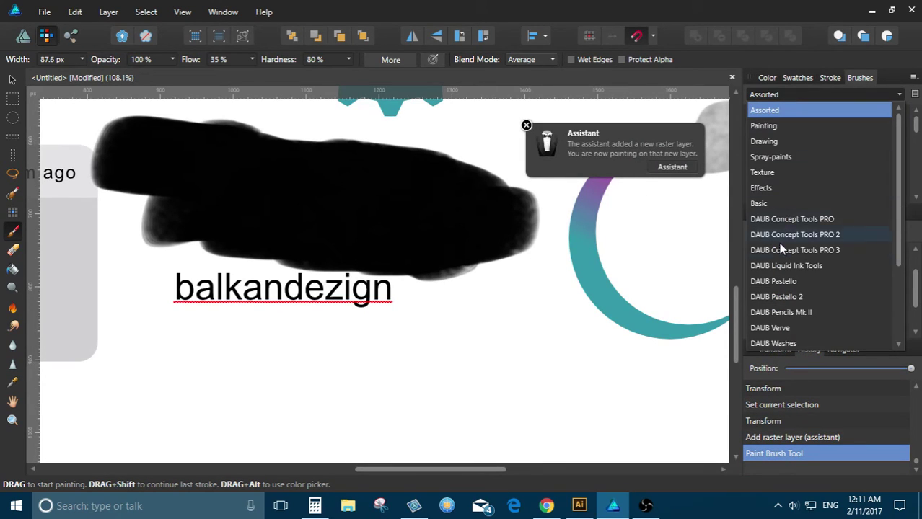
left_click(765, 172)
left_click(837, 150)
mouse_move(577, 115)
left_mouse_down()
mouse_move(552, 123)
mouse_move(457, 284)
mouse_move(502, 422)
left_mouse_up()
Flood fill the canvas with black, then undo the fill
scroll(259, 206, "down", 3)
scroll(375, 231, "up", 5)
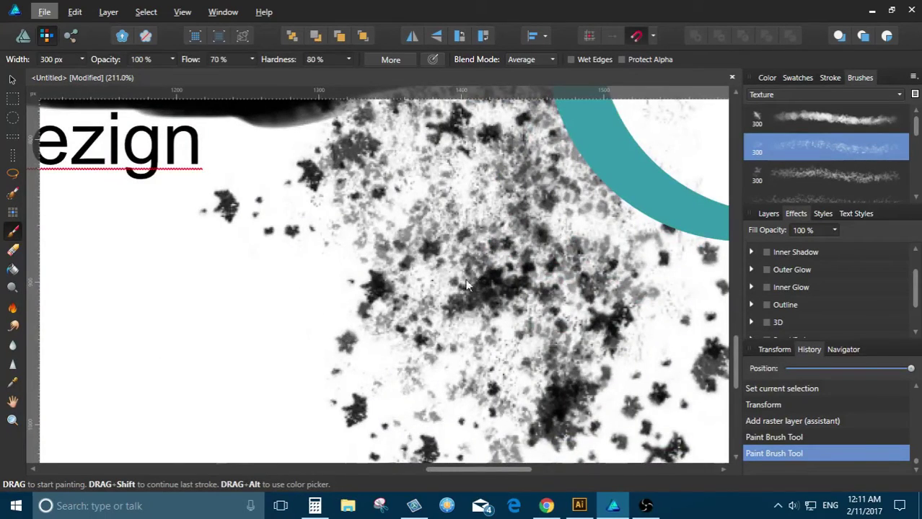
scroll(267, 309, "down", 3)
scroll(476, 321, "down", 1)
scroll(490, 324, "down", 2)
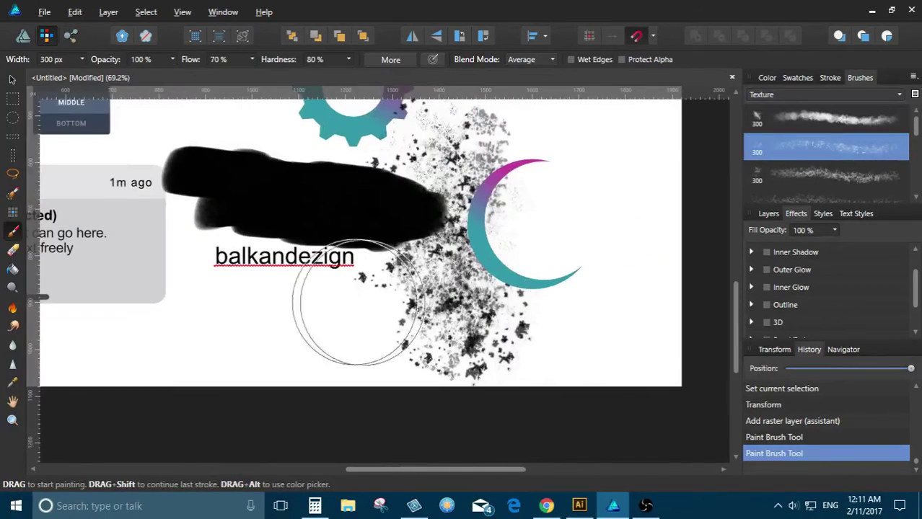
scroll(339, 303, "up", 2)
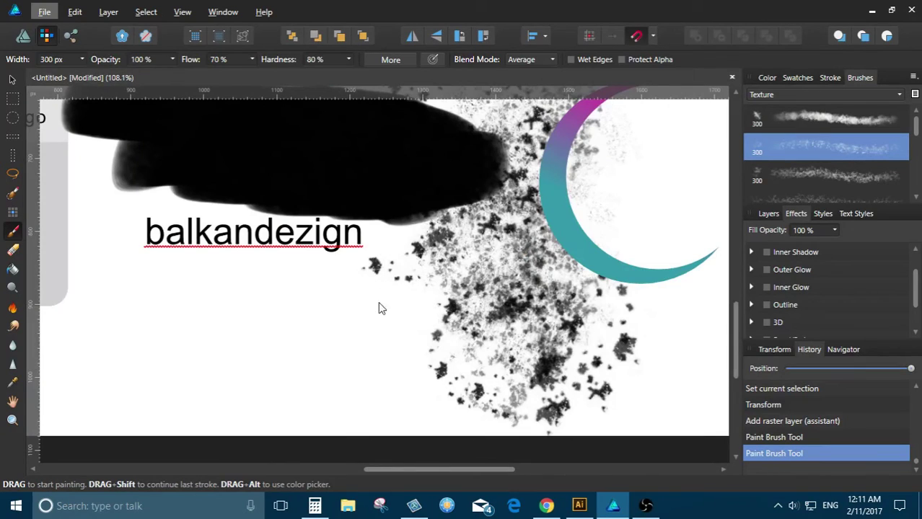
scroll(378, 309, "down", 2)
scroll(353, 285, "down", 1)
scroll(320, 277, "up", 1)
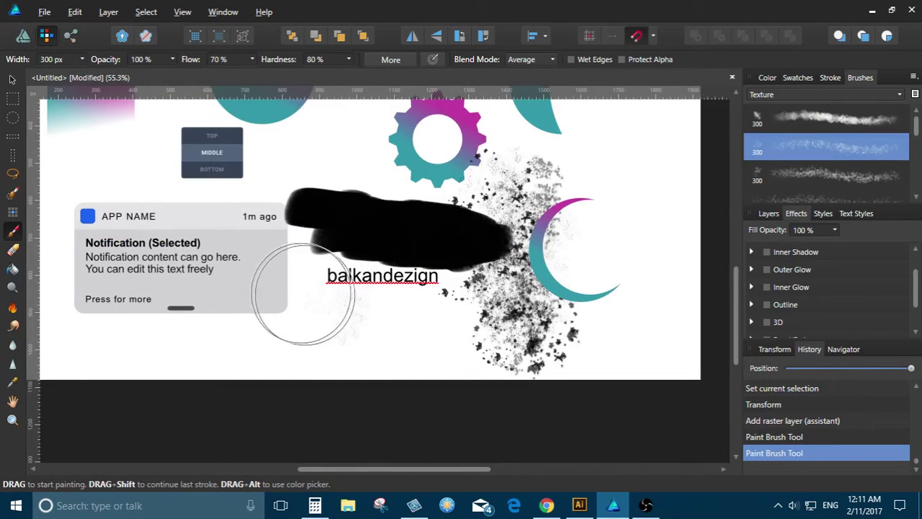
left_click(18, 270)
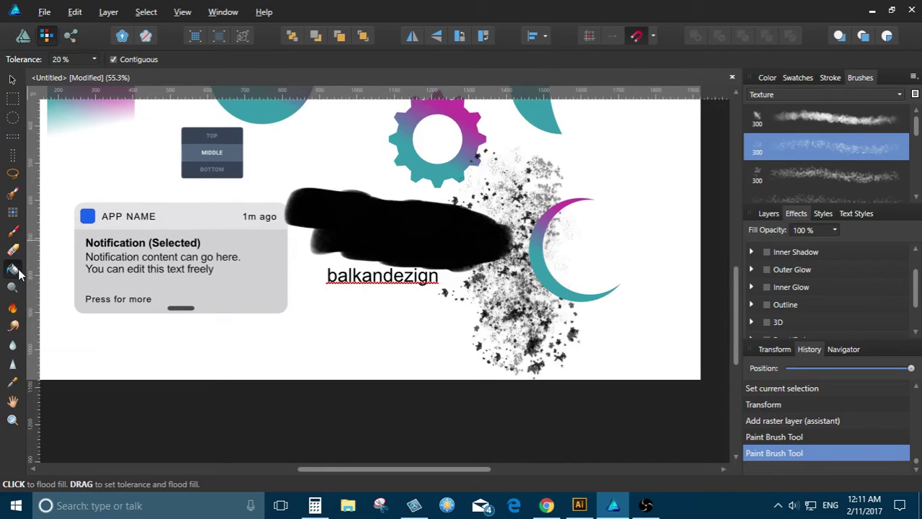
left_click(258, 261)
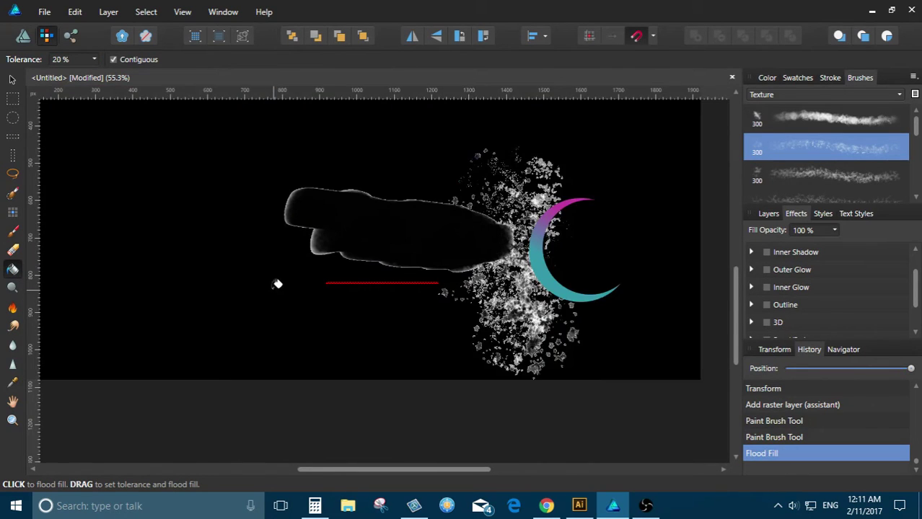
key("ctrl+z")
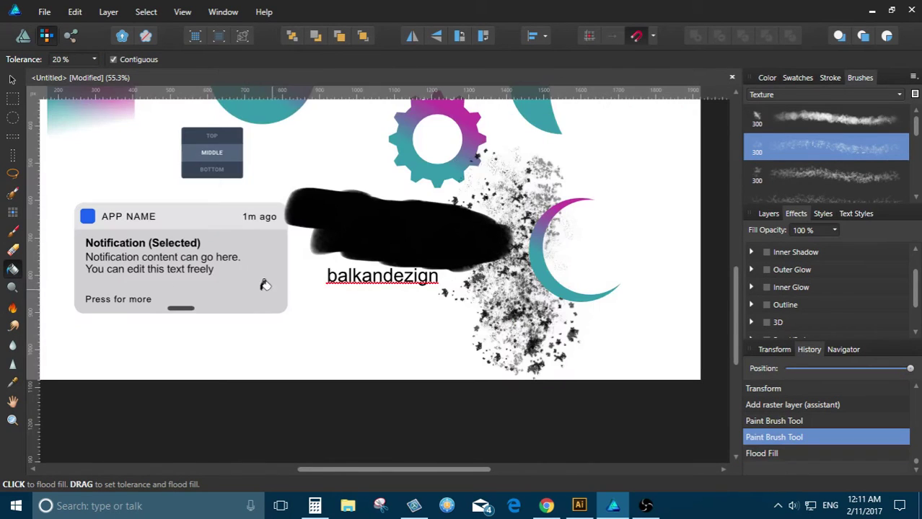
Smudge short strokes over the N of Notification and the black blob's edge
left_click(12, 328)
scroll(97, 220, "up", 8)
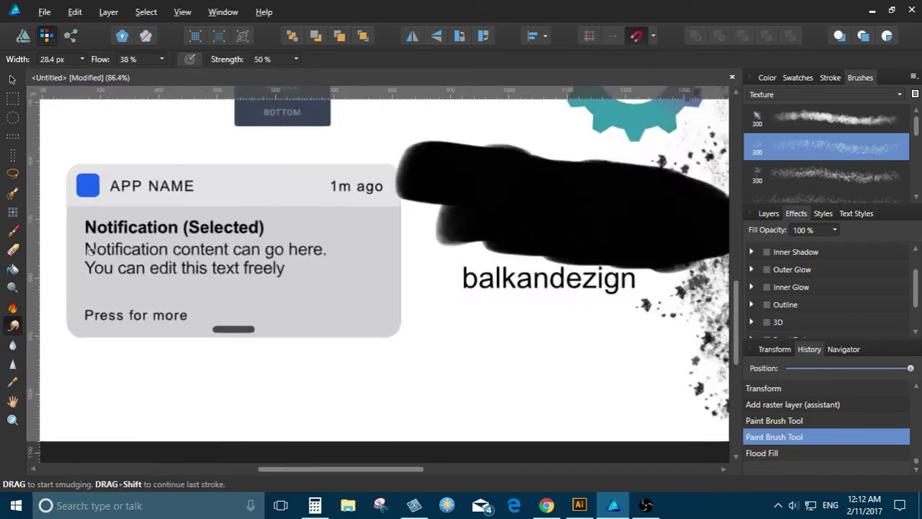
scroll(98, 220, "up", 1)
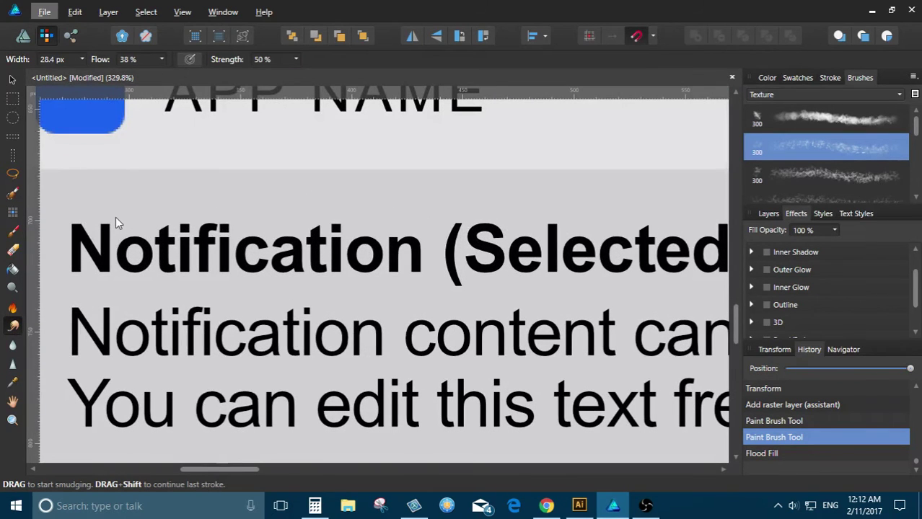
left_click_drag(112, 228, 114, 214)
scroll(86, 223, "up", 5)
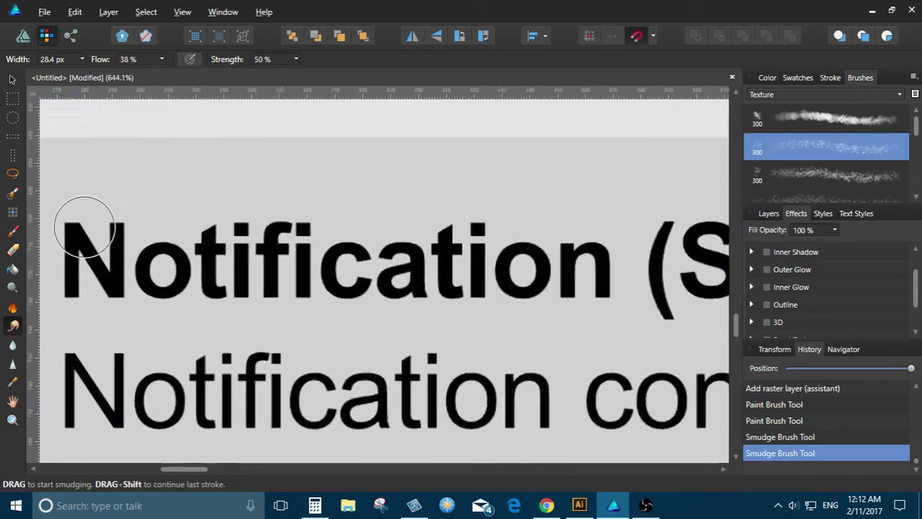
left_click(127, 300)
left_click_drag(148, 247, 214, 294)
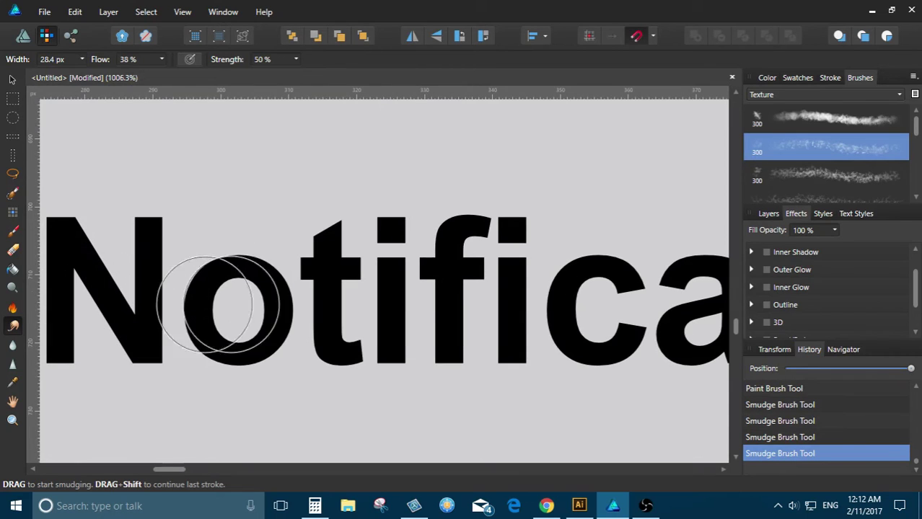
left_click(903, 417)
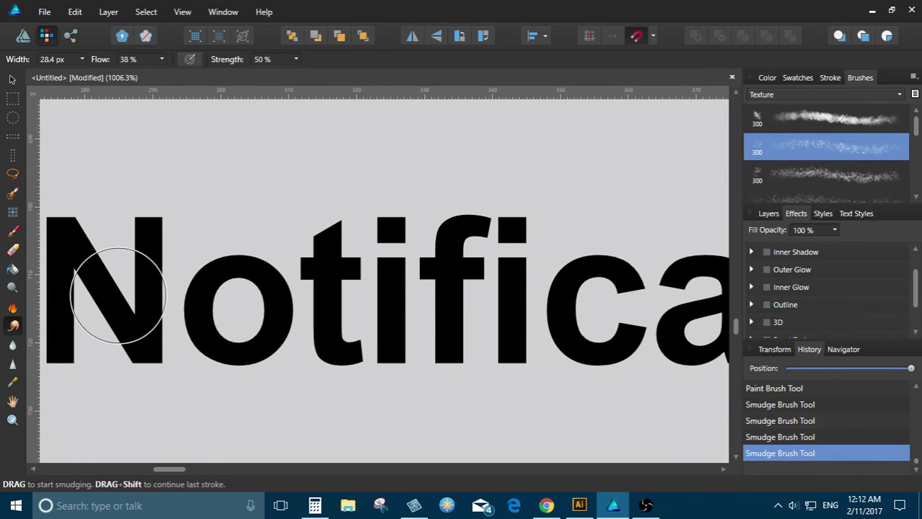
left_click_drag(113, 288, 131, 291)
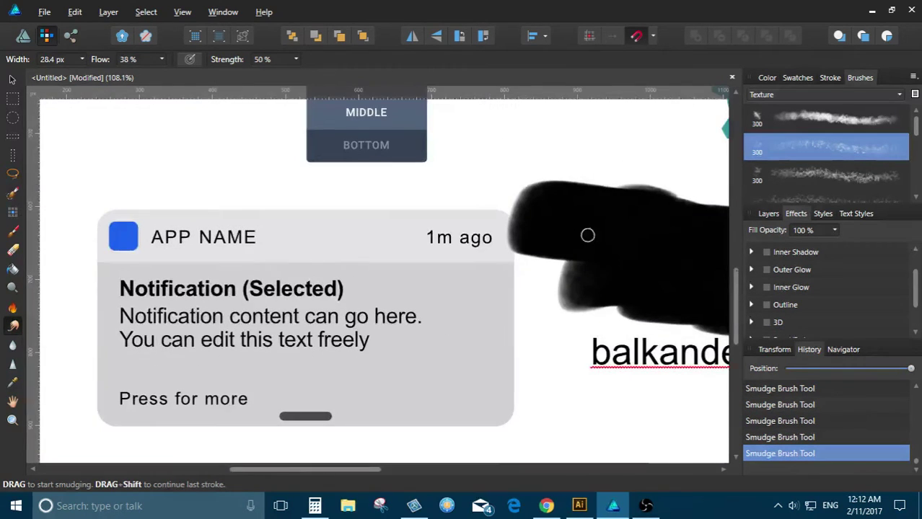
scroll(570, 260, "up", 5)
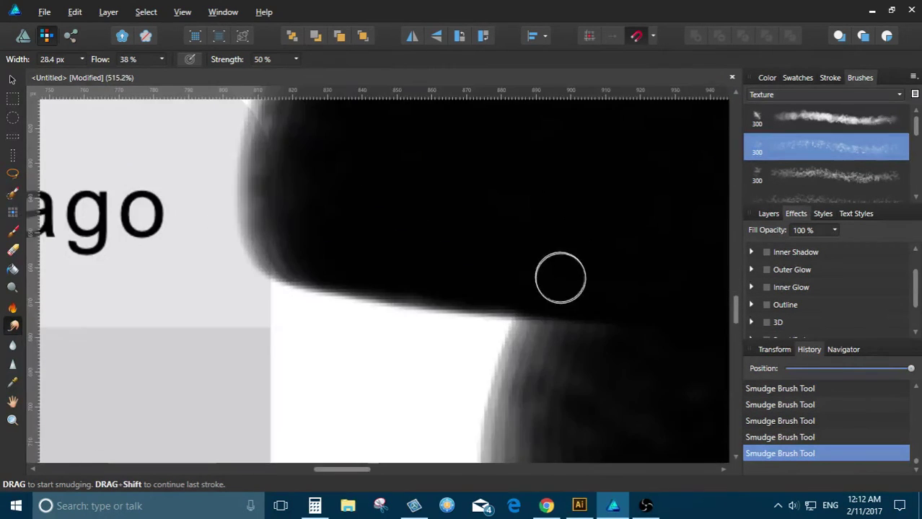
scroll(172, 241, "down", 6)
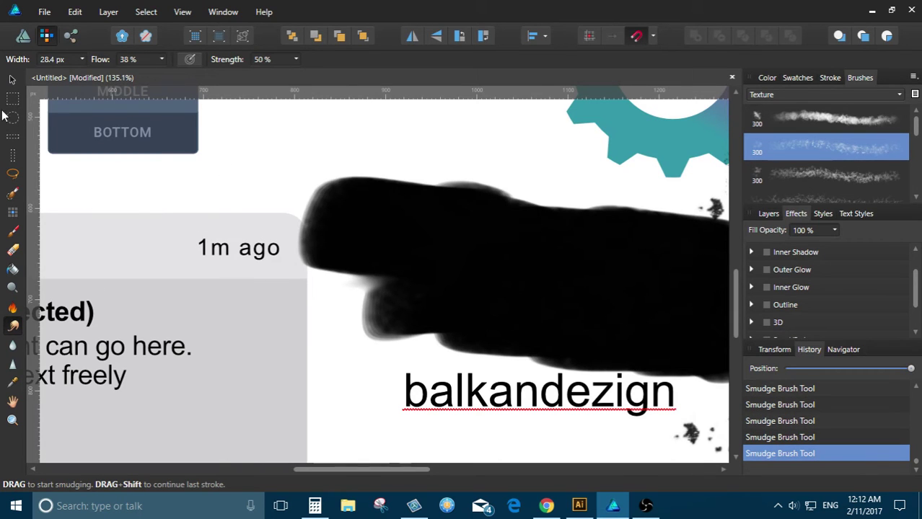
left_click(12, 79)
scroll(259, 216, "down", 3)
Smudge the 'cted' letters of Selected in the heading, then undo the smudge and rasterizing
scroll(144, 216, "up", 2)
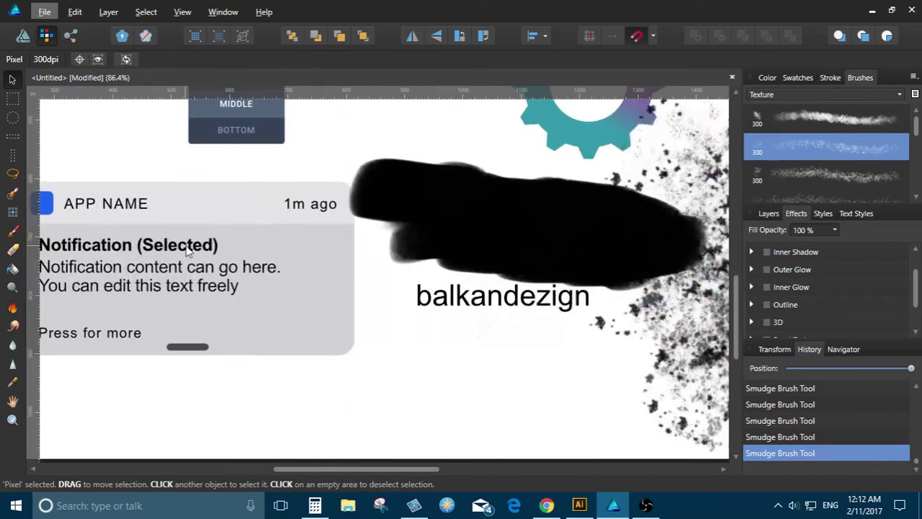
left_click(93, 245)
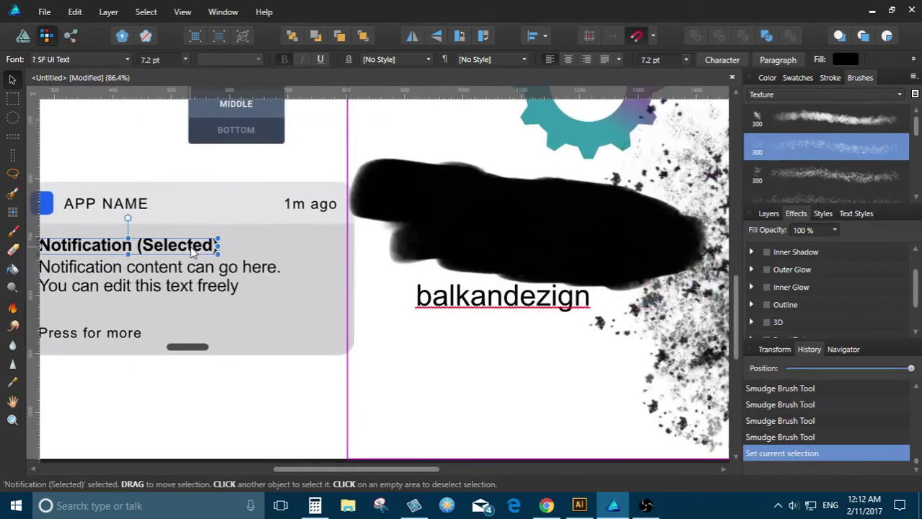
left_click(12, 326)
scroll(166, 231, "up", 3)
left_click_drag(209, 270, 249, 252)
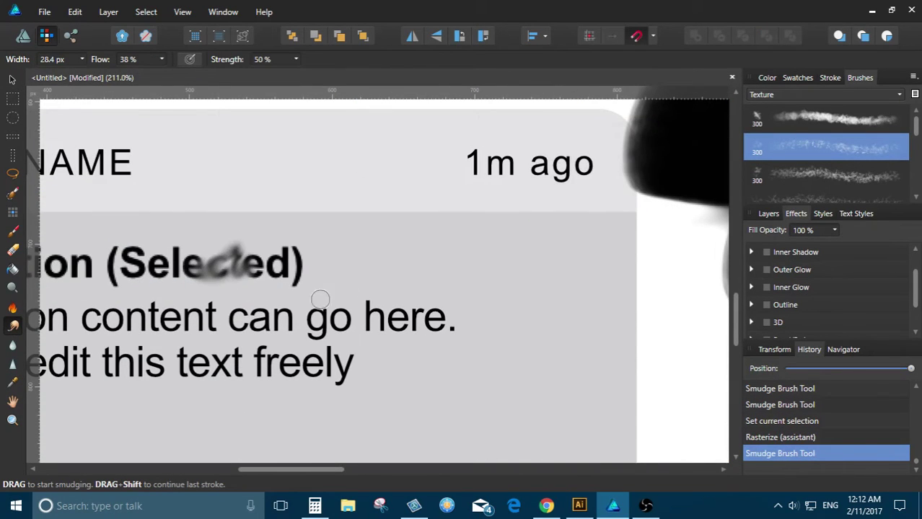
key("ctrl+z")
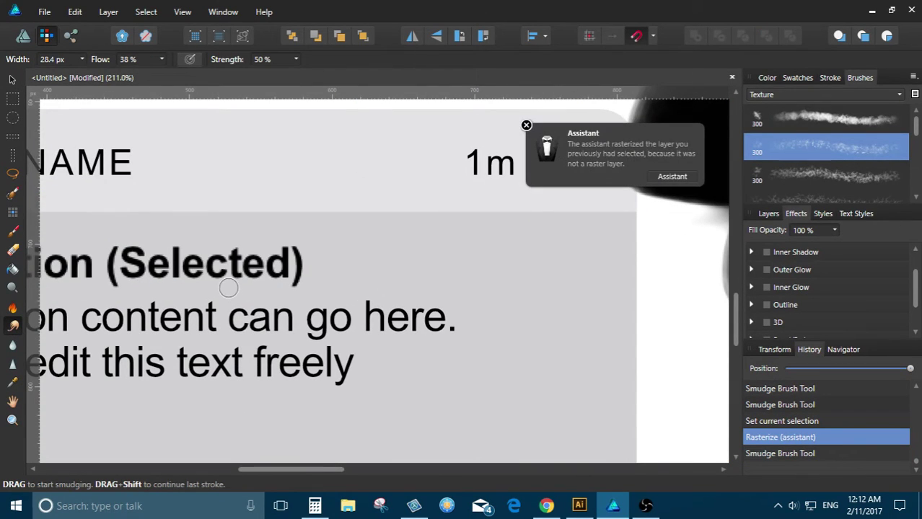
scroll(167, 271, "up", 3)
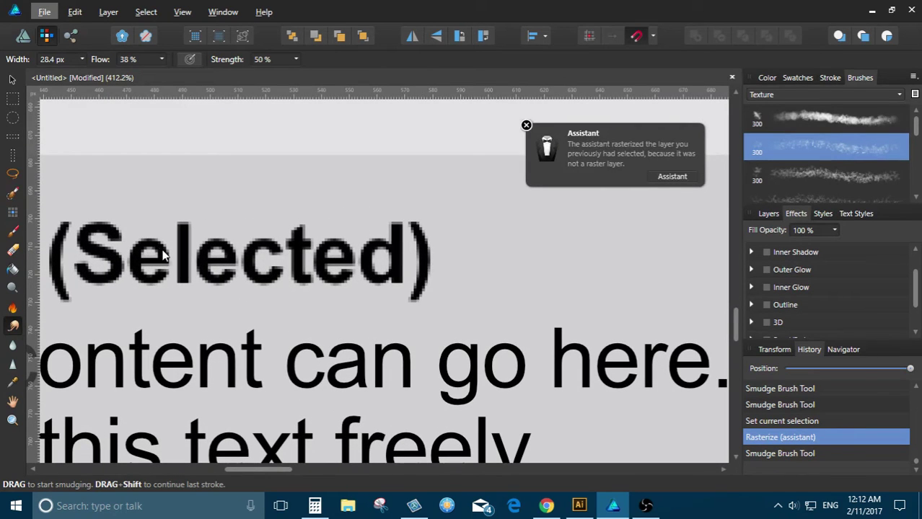
key("ctrl+z")
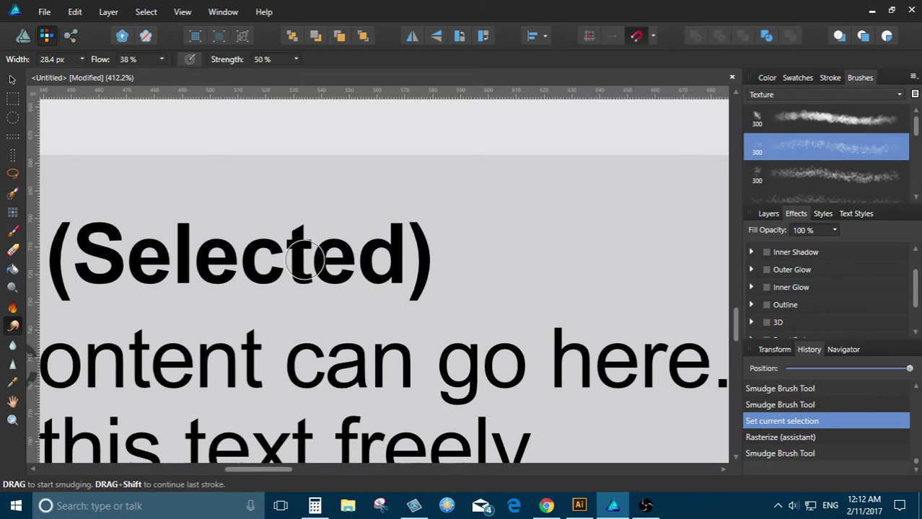
Smear the 'ct' of Selected again, scrub the History slider, then switch to the dashboard
left_click(300, 272)
mouse_move(300, 272)
left_mouse_down()
mouse_move(252, 287)
mouse_move(249, 233)
mouse_move(308, 277)
mouse_move(283, 255)
mouse_move(242, 264)
left_mouse_up()
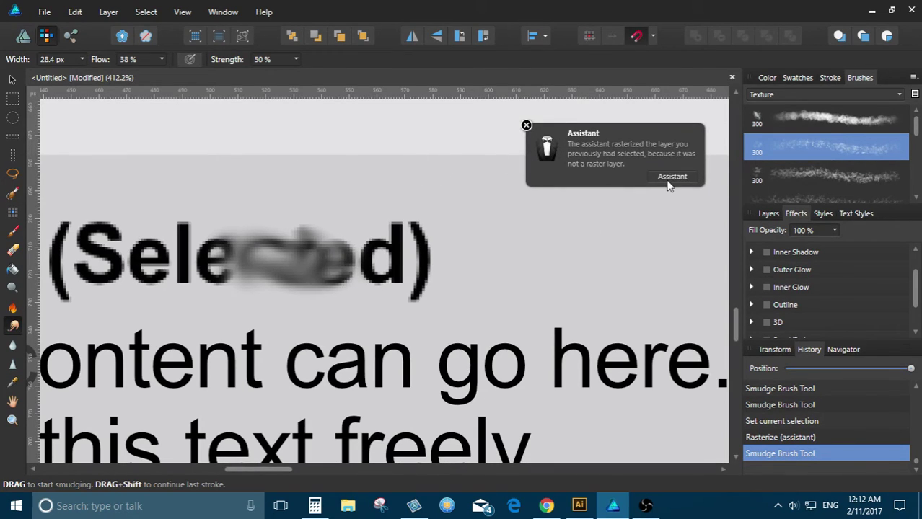
left_click(527, 126)
scroll(399, 252, "down", 3)
scroll(399, 252, "up", 2)
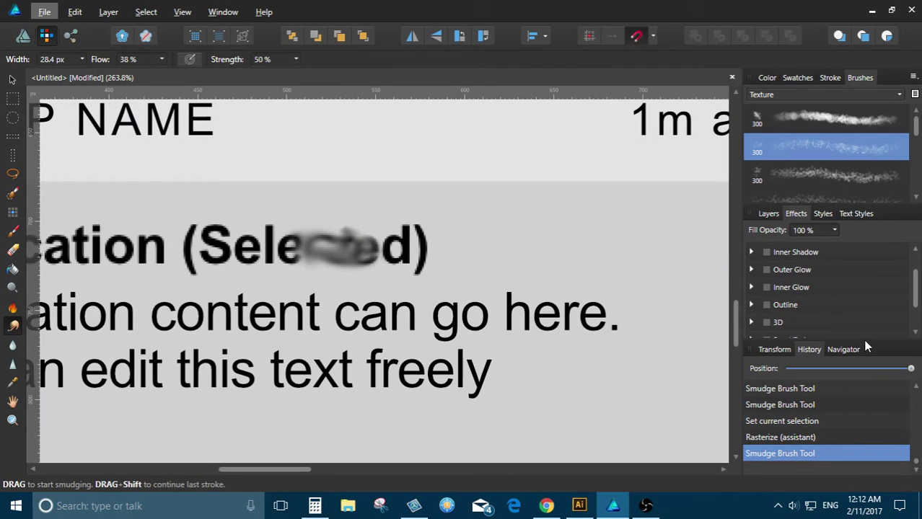
left_click_drag(910, 373, 910, 370)
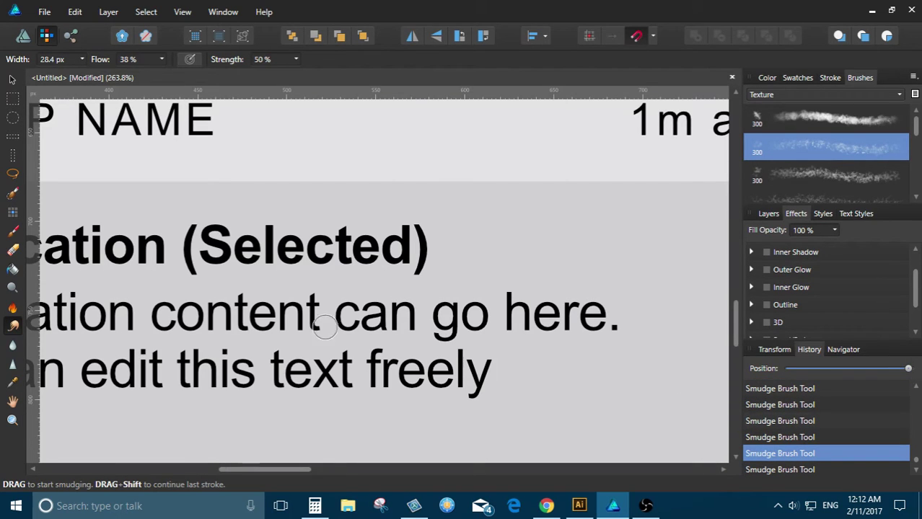
mouse_move(910, 371)
left_mouse_down()
mouse_move(770, 371)
mouse_move(908, 382)
left_mouse_up()
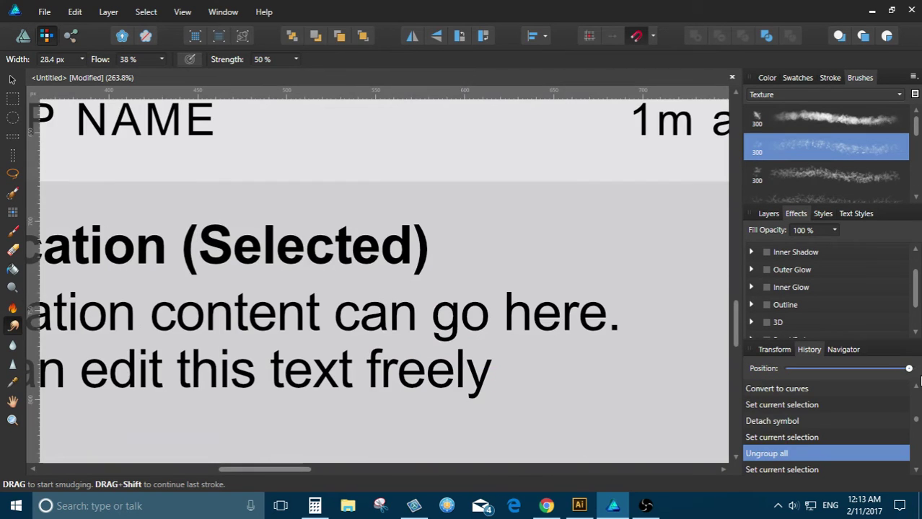
scroll(462, 309, "down", 5)
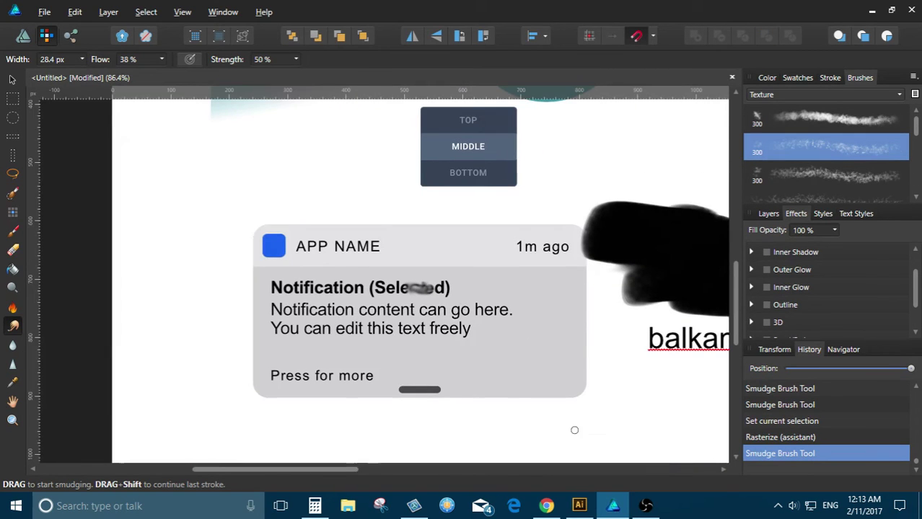
key("alt+Tab")
Read through the viewers' chat in the Live Dashboard, then return to Affinity Designer
scroll(847, 372, "down", 1)
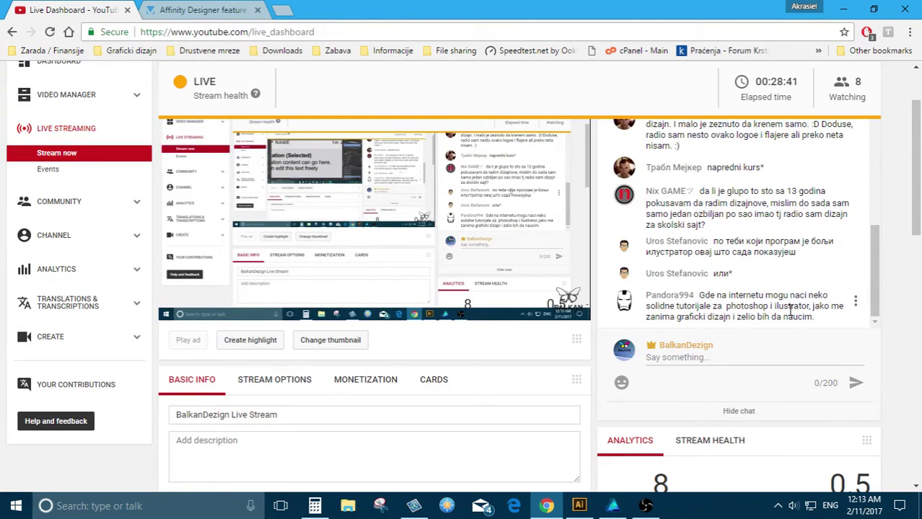
scroll(790, 310, "down", 2)
scroll(763, 279, "up", 2)
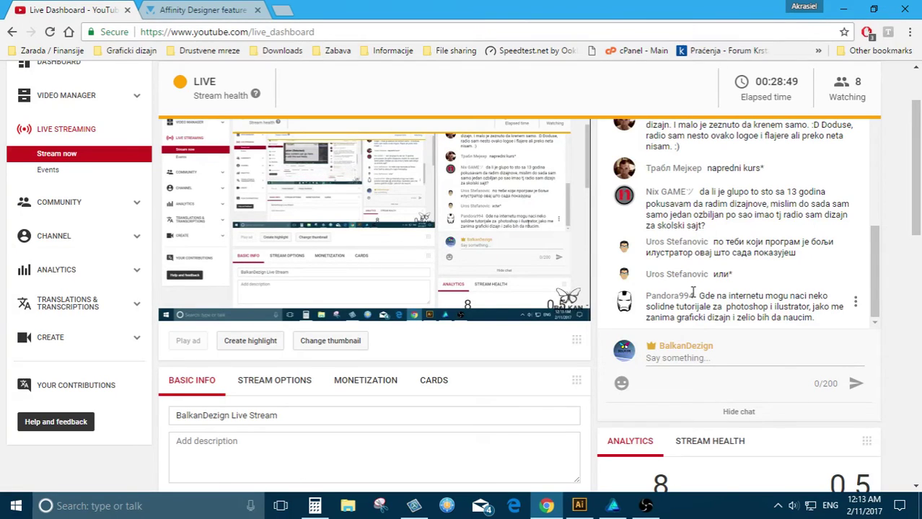
key("alt+Tab")
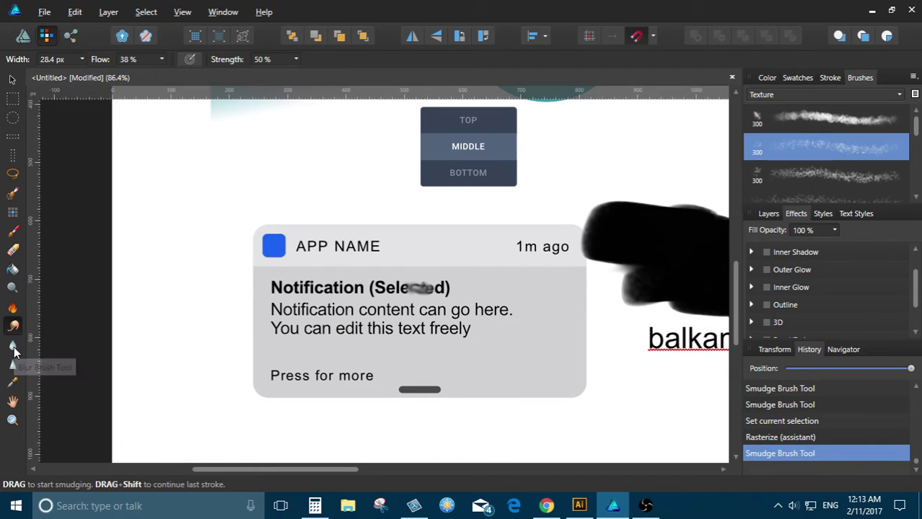
Blur the smeared word 'Selected' in the notification title with the Blur Brush
left_click(12, 347)
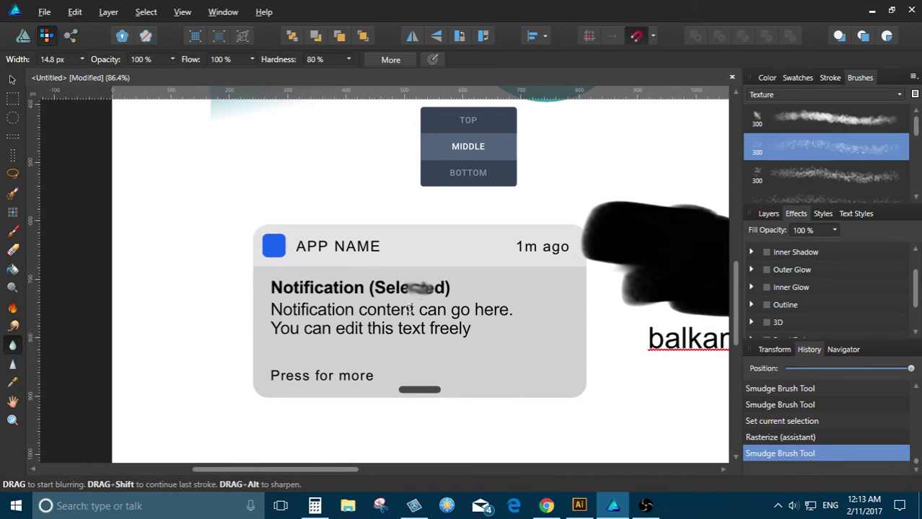
scroll(422, 288, "up", 5)
mouse_move(370, 259)
left_mouse_down()
mouse_move(269, 243)
mouse_move(266, 303)
mouse_move(227, 276)
mouse_move(169, 279)
mouse_move(216, 302)
left_mouse_up()
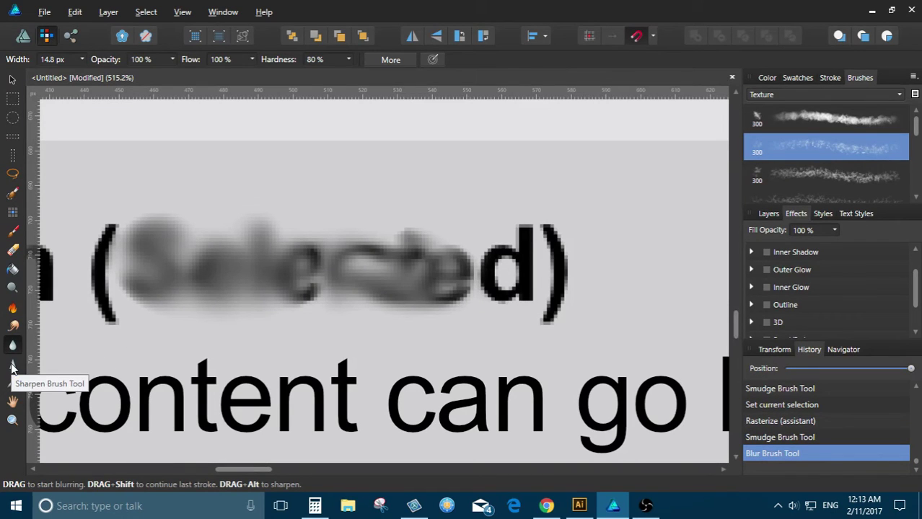
Sharpen around the 'd)' of the title with three Sharpen Brush strokes
left_click(12, 365)
left_click_drag(519, 230, 552, 270)
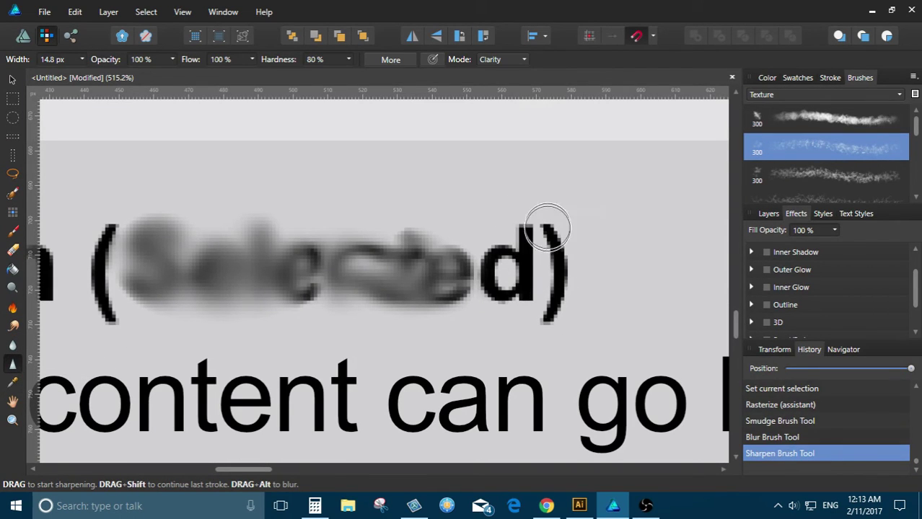
left_click_drag(545, 222, 555, 274)
mouse_move(566, 288)
left_mouse_down()
mouse_move(581, 321)
mouse_move(574, 281)
mouse_move(552, 294)
mouse_move(487, 294)
left_mouse_up()
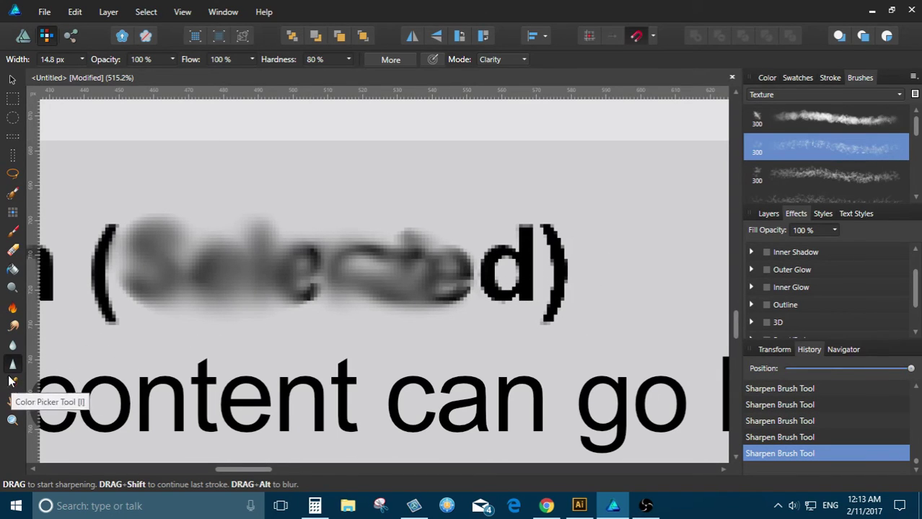
Undo the blur and sharpen strokes so 'Selected' reads crisp again
scroll(403, 223, "down", 6)
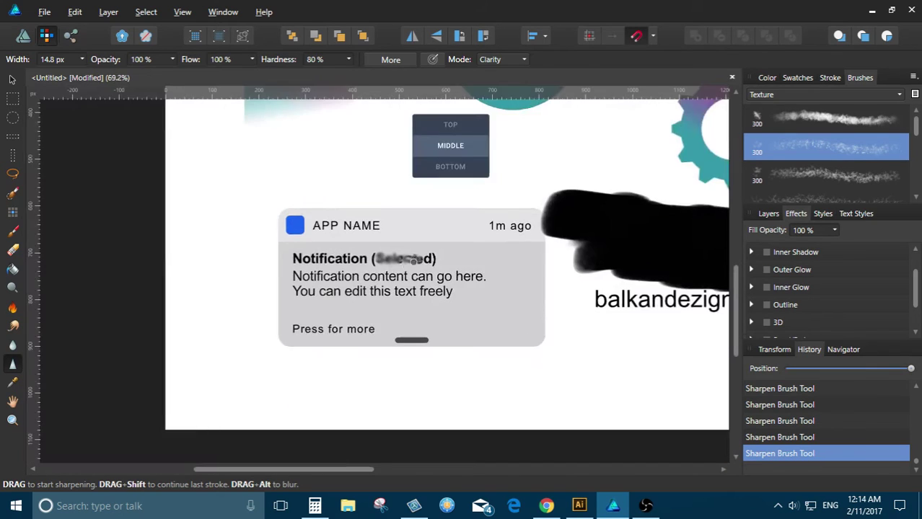
scroll(382, 238, "up", 3)
scroll(362, 243, "down", 1)
scroll(363, 244, "down", 1)
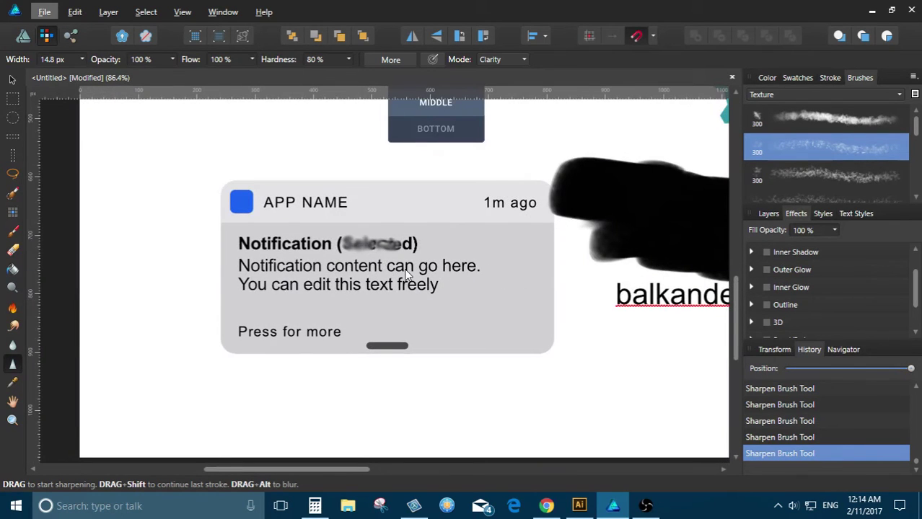
key("ctrl+z")
key("ctrl+z")
key("ctrl+z")
key("ctrl+z")
key("ctrl+z")
key("ctrl+z")
key("ctrl+z")
key("ctrl+z")
key("ctrl+z")
key("ctrl+z")
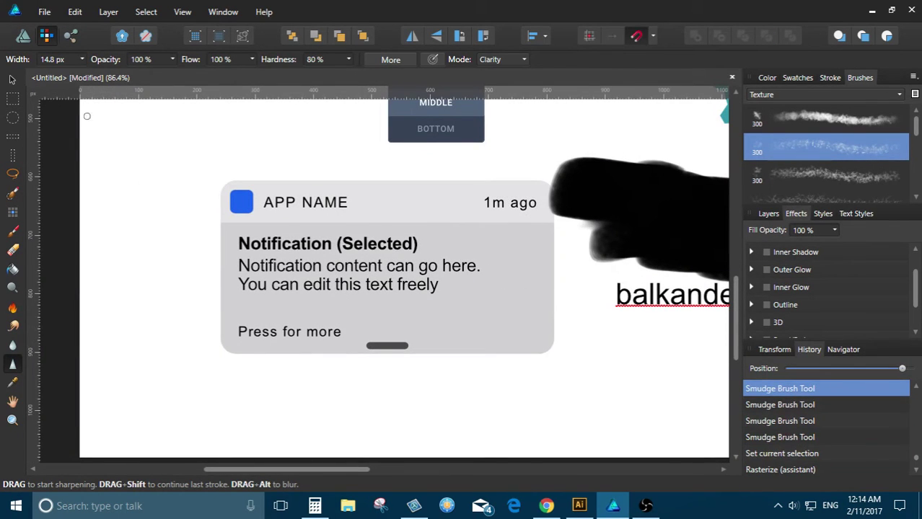
In the Export Persona, draw a slice around the notification card
left_click(71, 37)
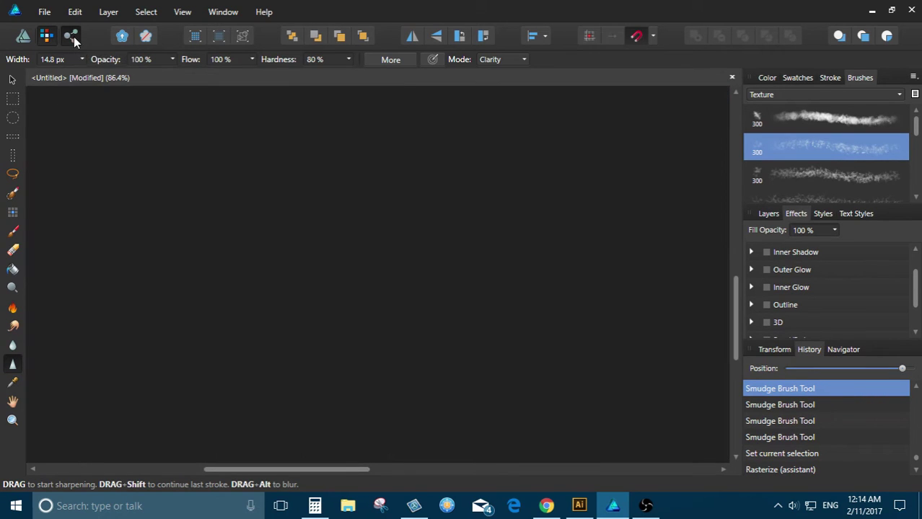
scroll(164, 329, "down", 5)
scroll(116, 288, "up", 4)
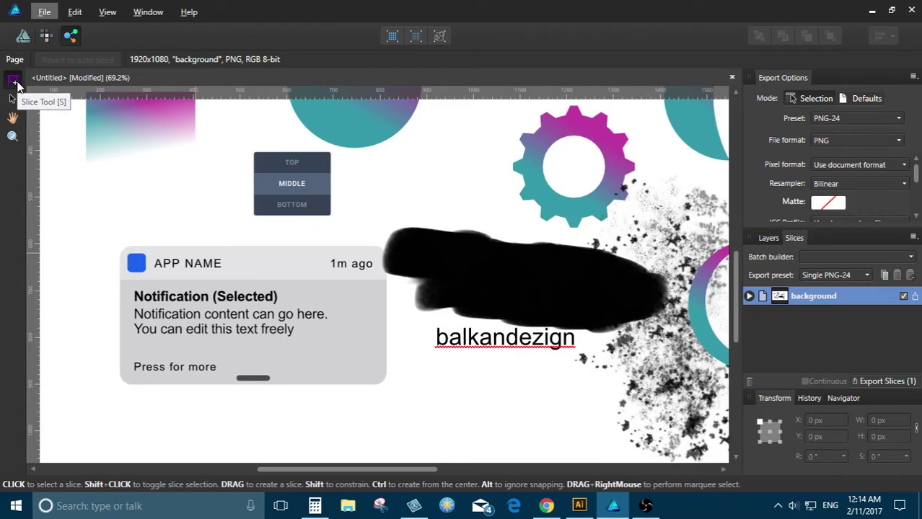
scroll(105, 245, "up", 3)
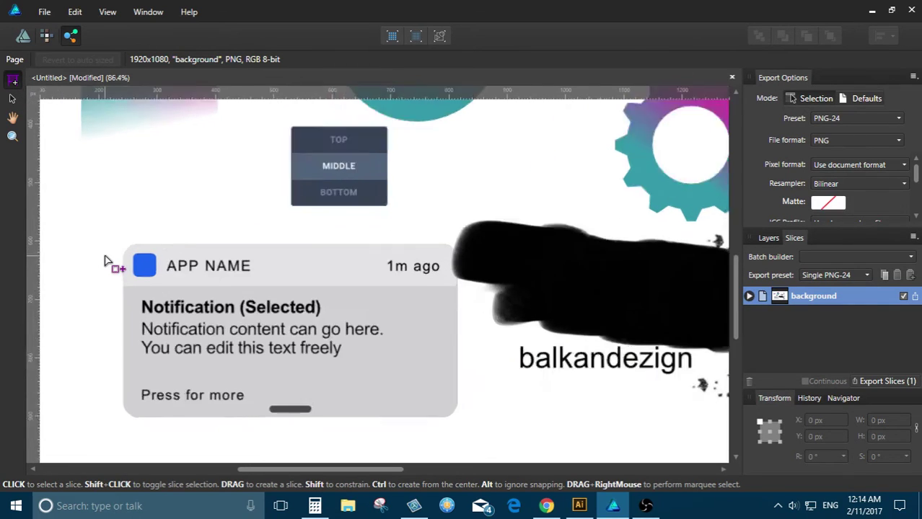
scroll(98, 238, "down", 2)
left_click_drag(87, 231, 470, 408)
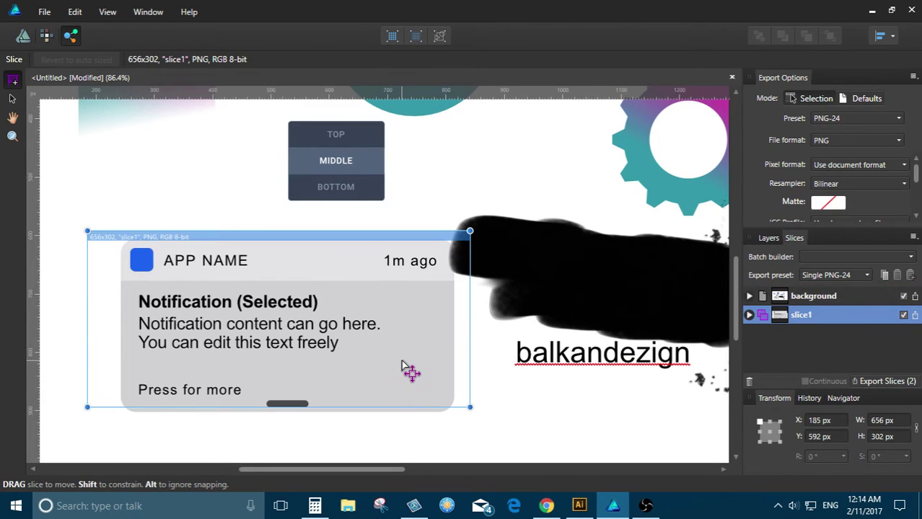
Remove the accidental extra slice2 and select slice1 on the canvas
left_click_drag(116, 248, 185, 286)
key("ctrl+z")
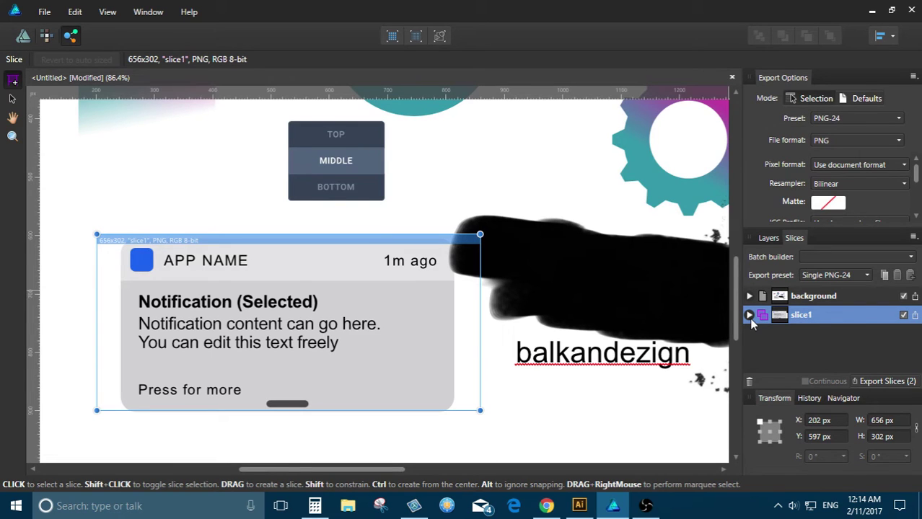
scroll(209, 311, "down", 5)
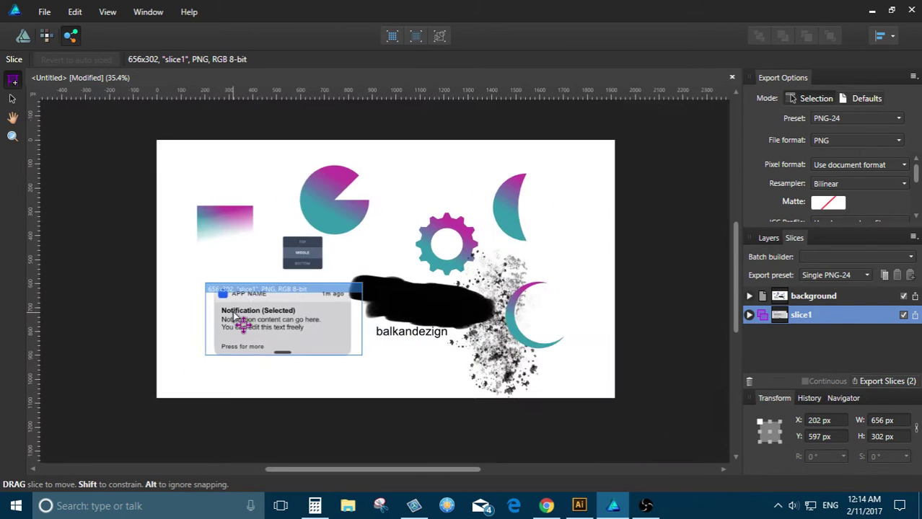
left_click(234, 315)
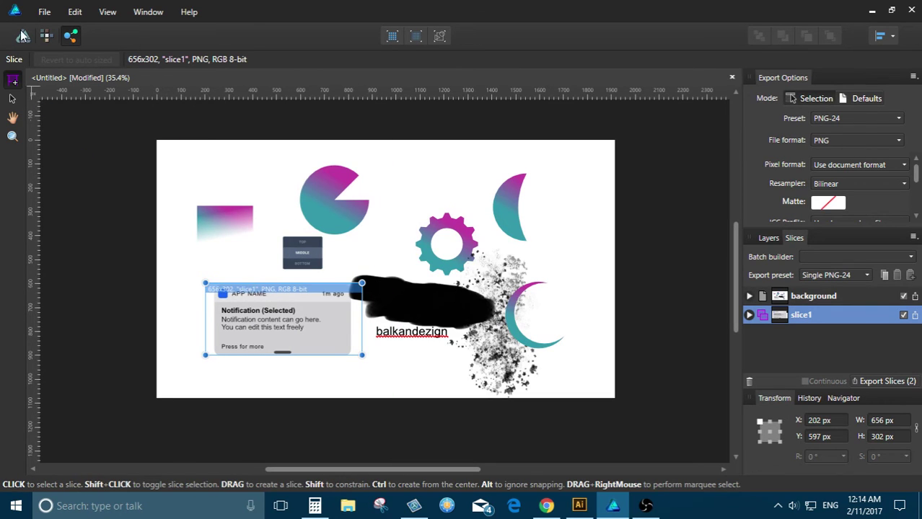
left_click(41, 11)
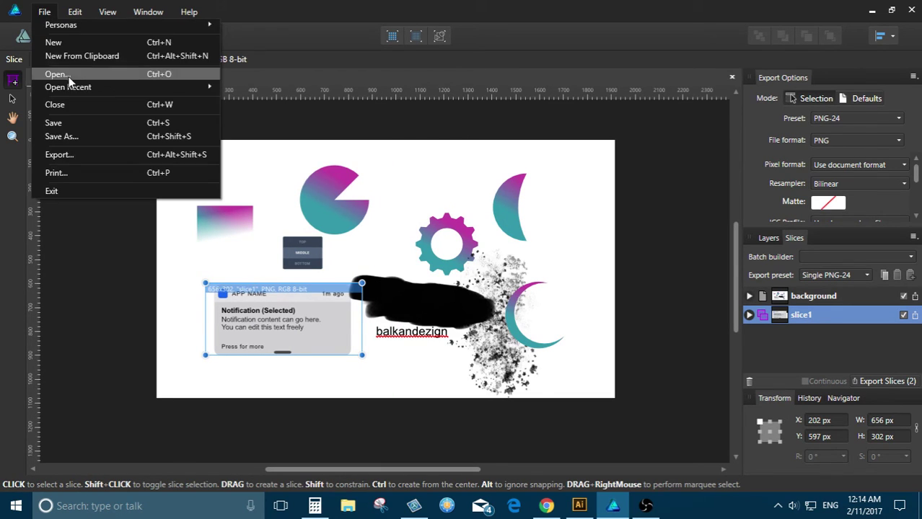
left_click(63, 156)
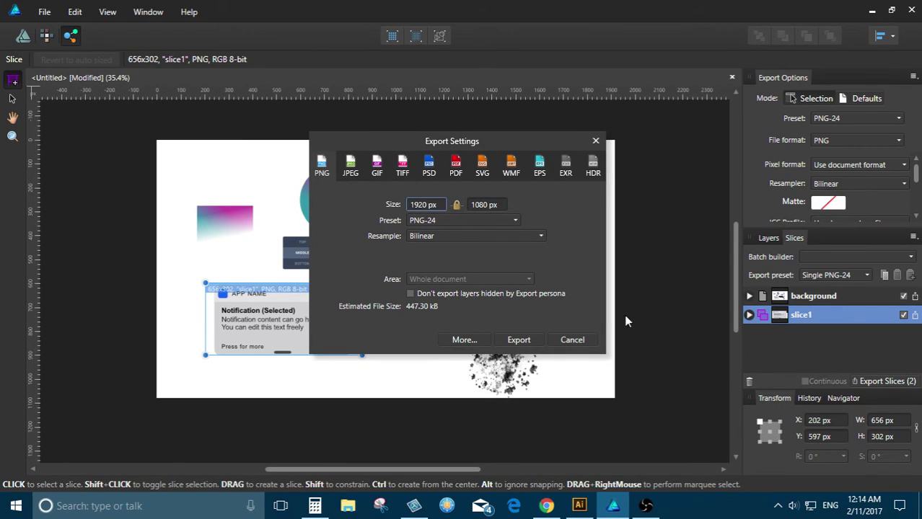
left_click(568, 339)
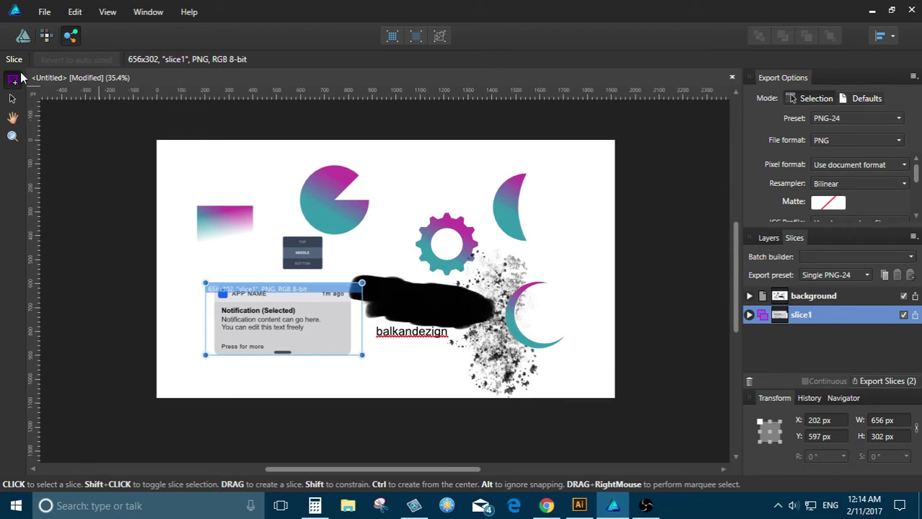
left_click(11, 99)
scroll(259, 297, "up", 2)
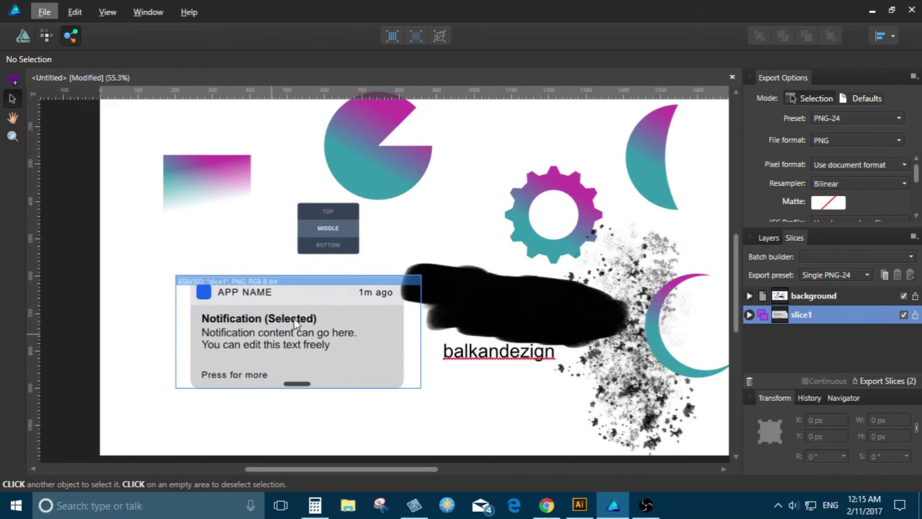
scroll(297, 311, "down", 1)
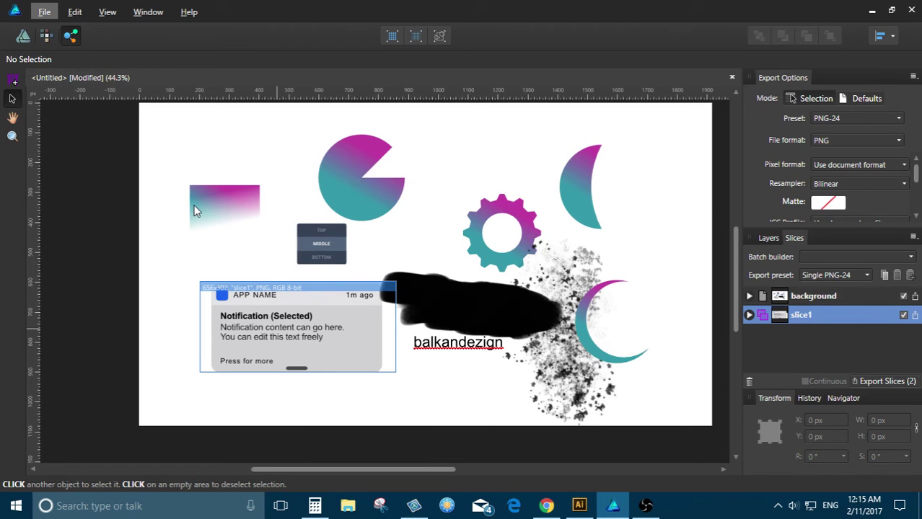
scroll(220, 207, "up", 5)
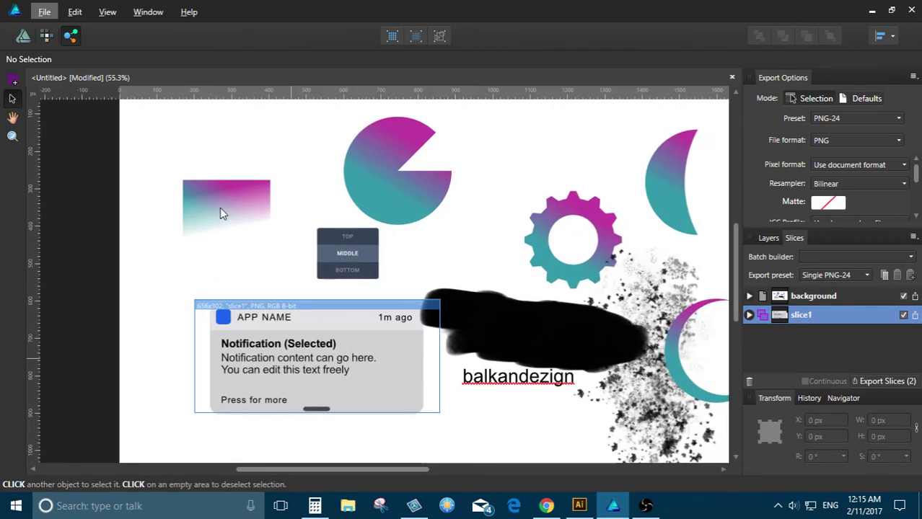
left_click(198, 196)
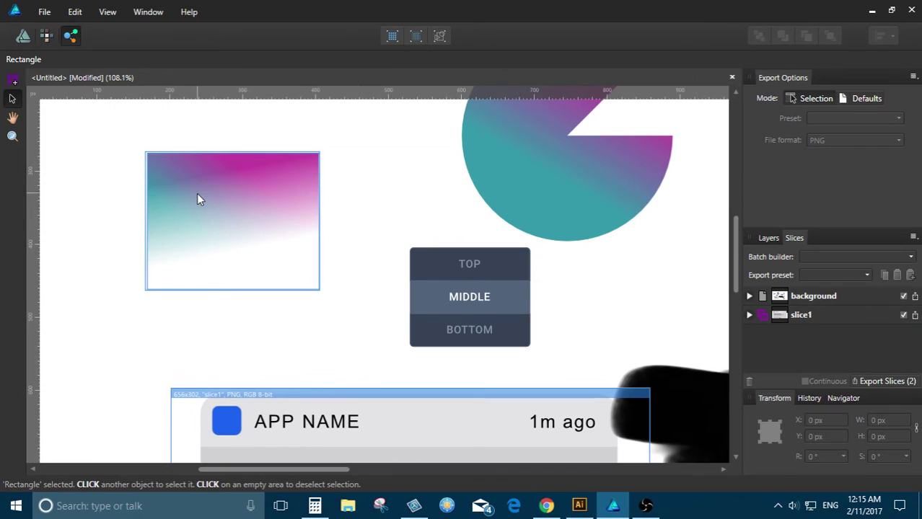
Back in the Designer persona, drag the gradient rectangle up and to the left
scroll(212, 221, "up", 3)
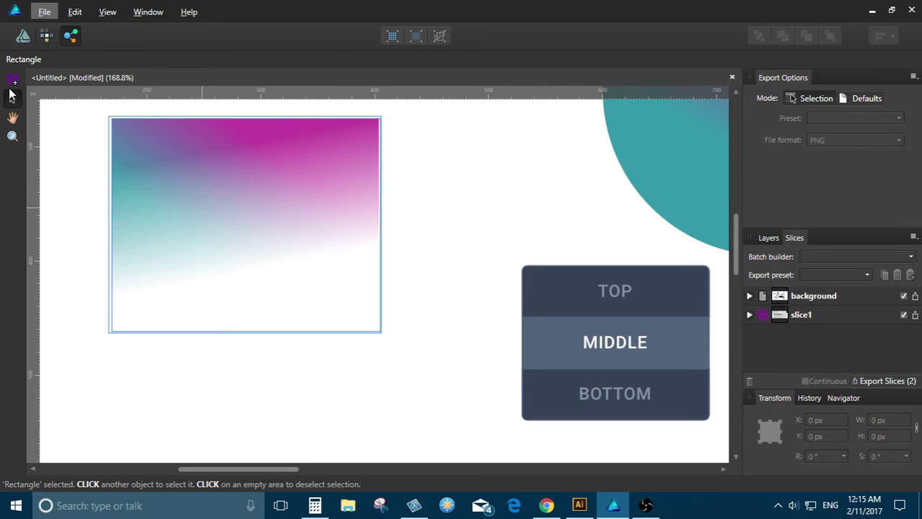
left_click(22, 40)
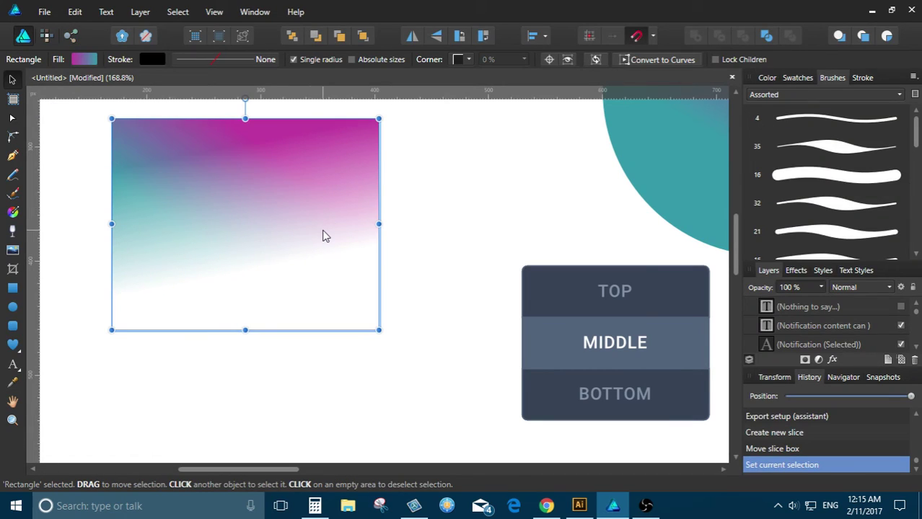
scroll(339, 248, "down", 2)
scroll(164, 171, "up", 8)
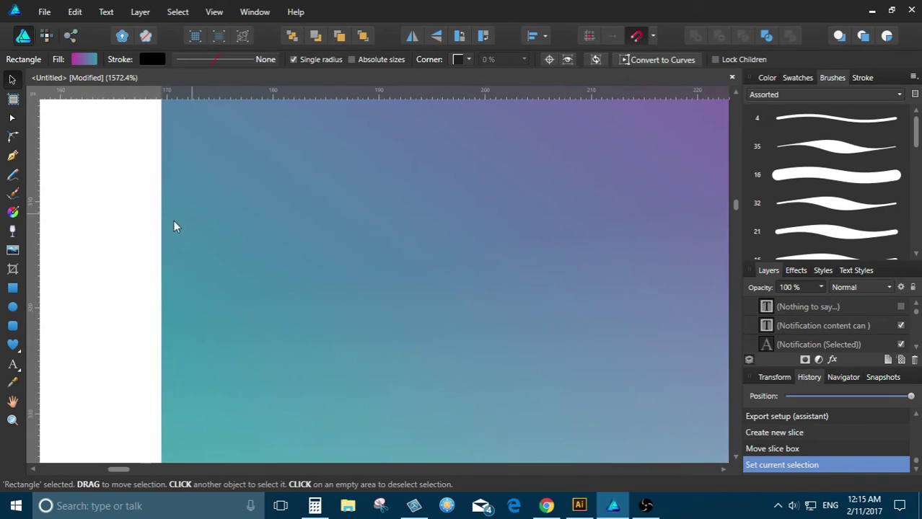
scroll(213, 301, "down", 6)
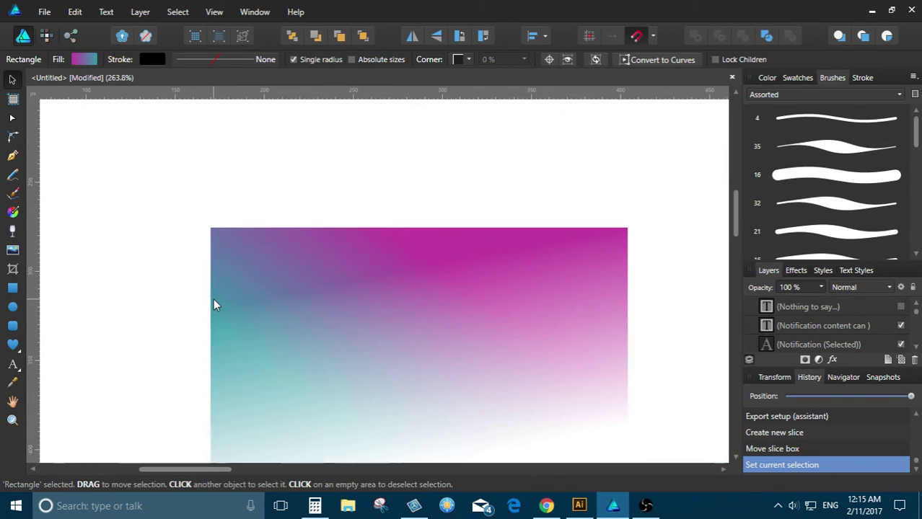
scroll(209, 303, "up", 7)
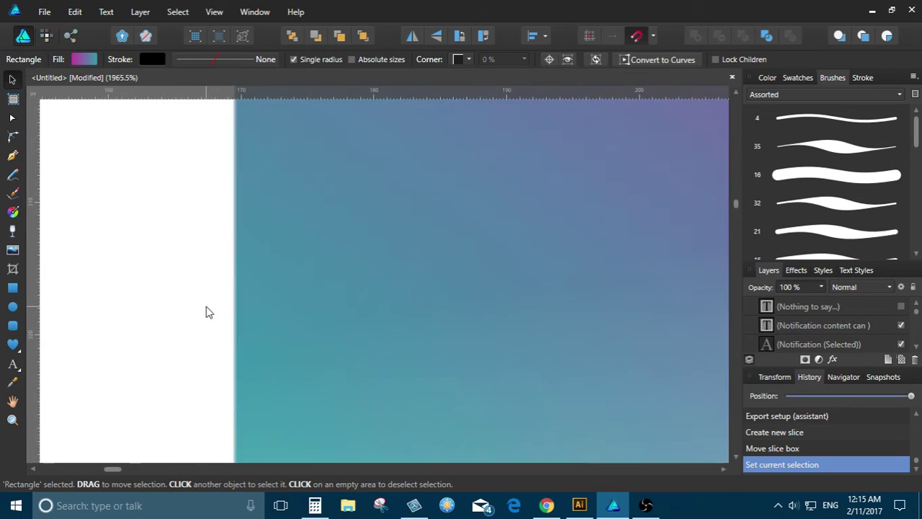
scroll(231, 317, "up", 15)
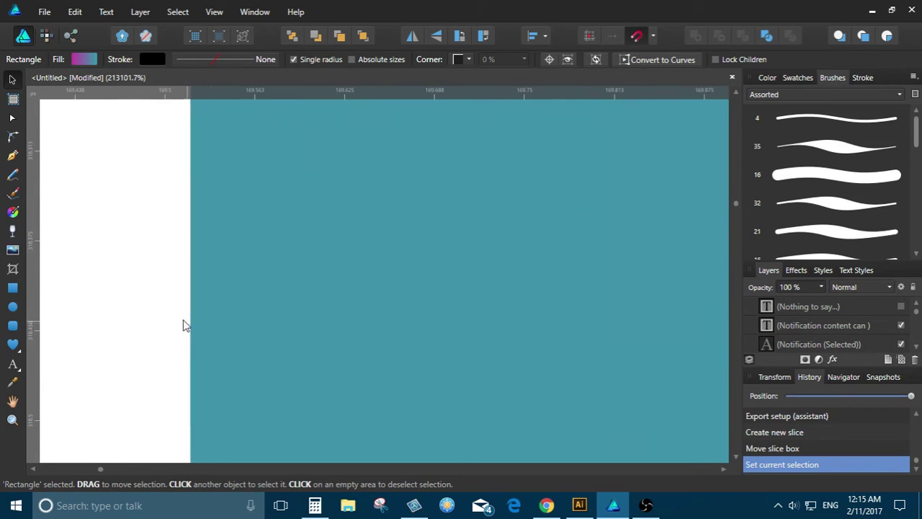
scroll(183, 325, "up", 10)
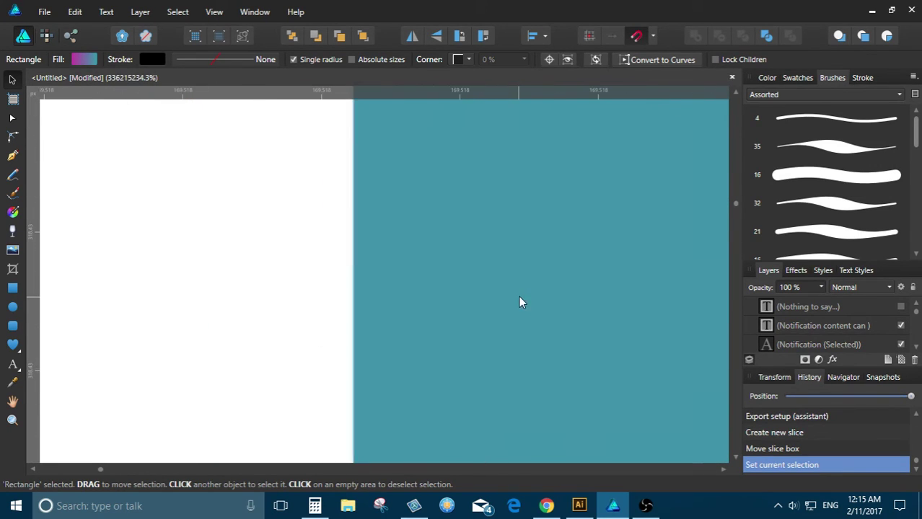
scroll(358, 281, "up", 5)
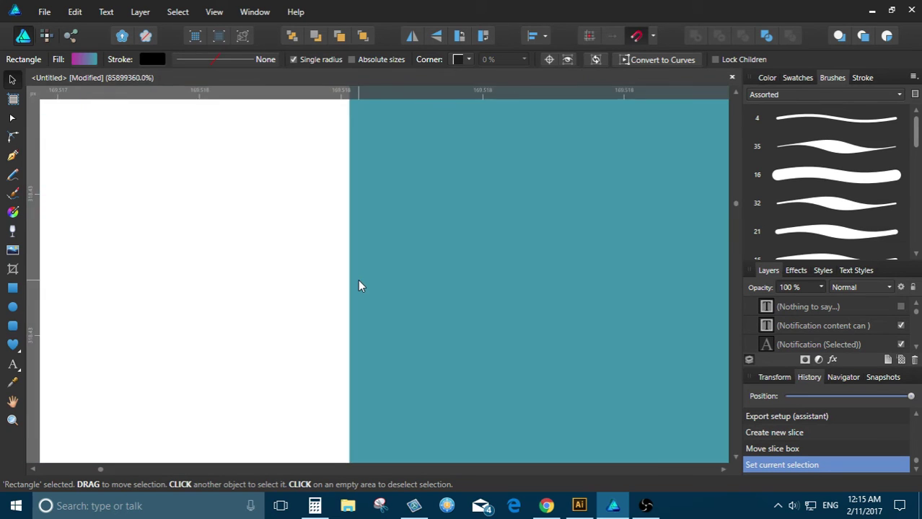
scroll(359, 284, "up", 10)
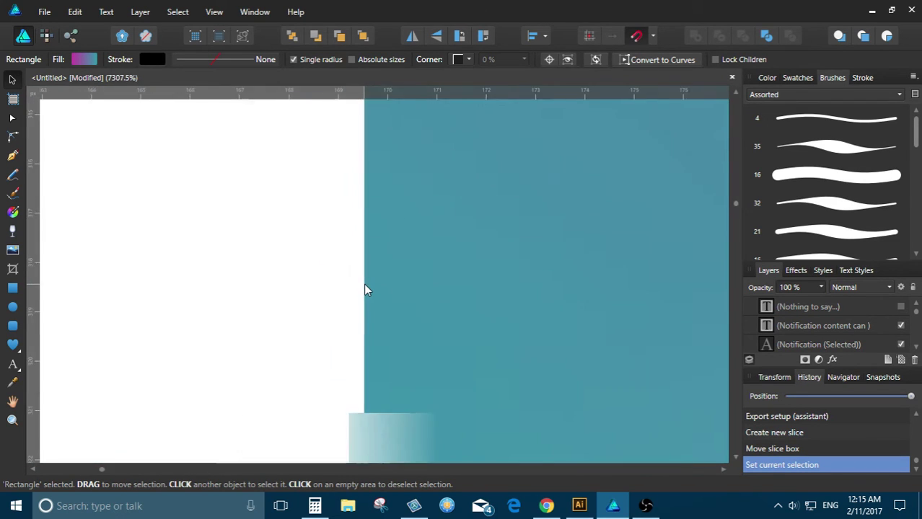
scroll(364, 287, "down", 10)
scroll(371, 321, "up", 2)
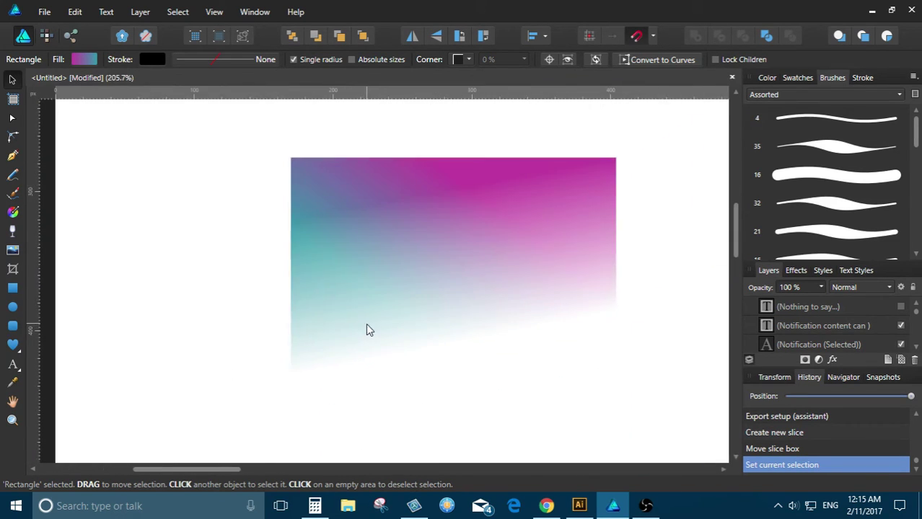
left_click_drag(382, 254, 322, 211)
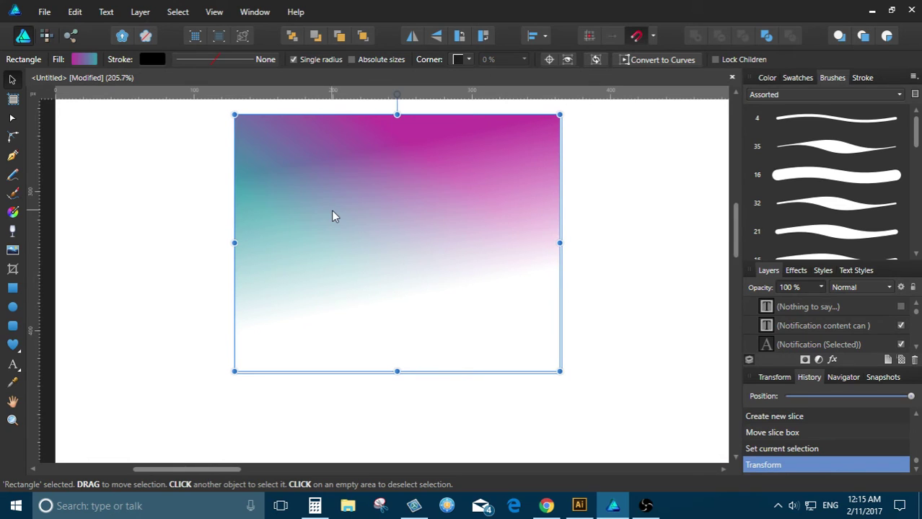
In Illustrator, paste the gradient rectangle and place it below the arched dalkandezign text
left_click(546, 506)
left_click(581, 508)
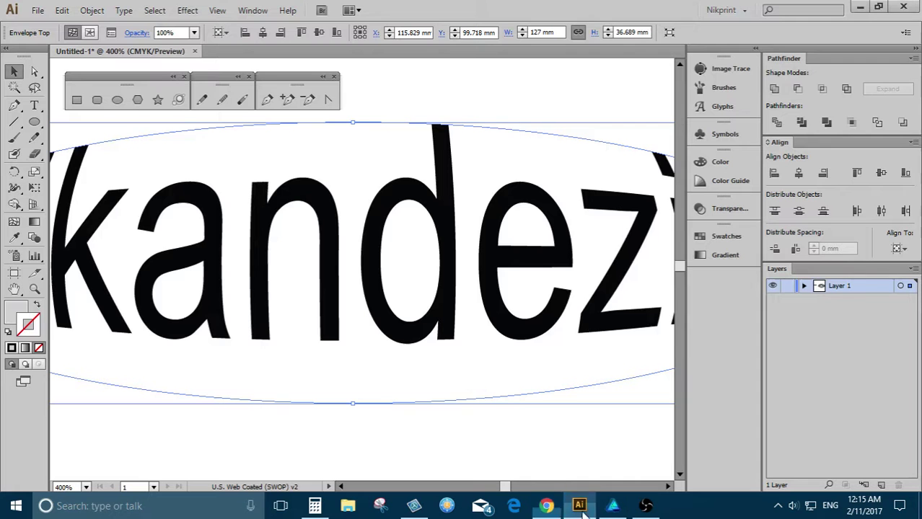
scroll(363, 268, "down", 6)
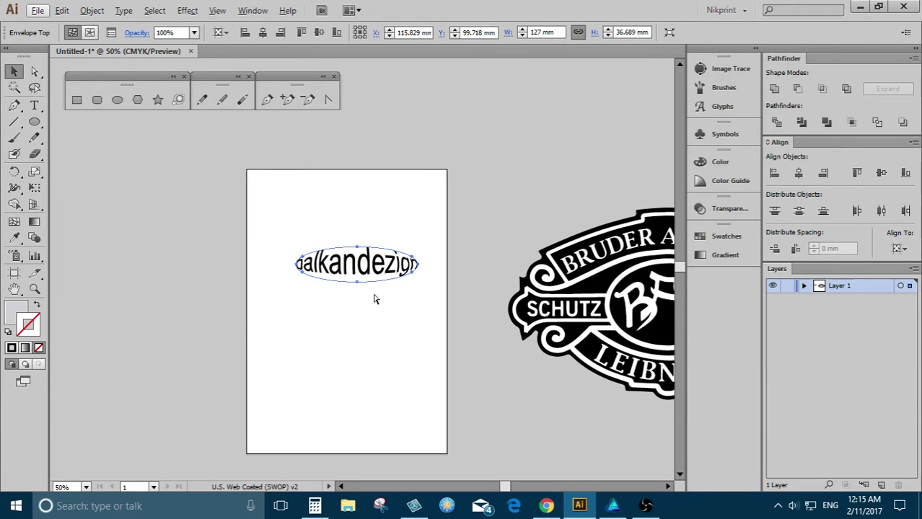
key("ctrl+v")
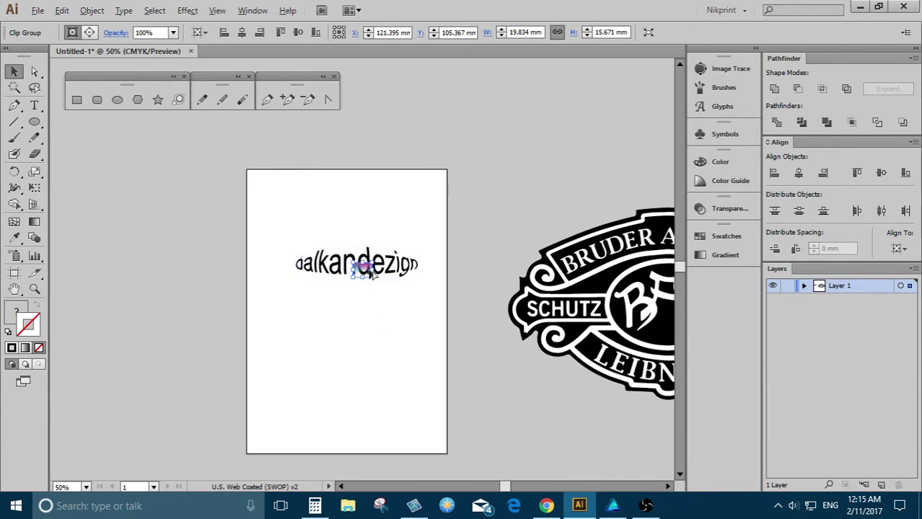
scroll(369, 274, "up", 3)
left_click_drag(357, 276, 349, 338)
Glance at the live stream dashboard, then bring Affinity Designer back to the front
scroll(349, 338, "up", 4)
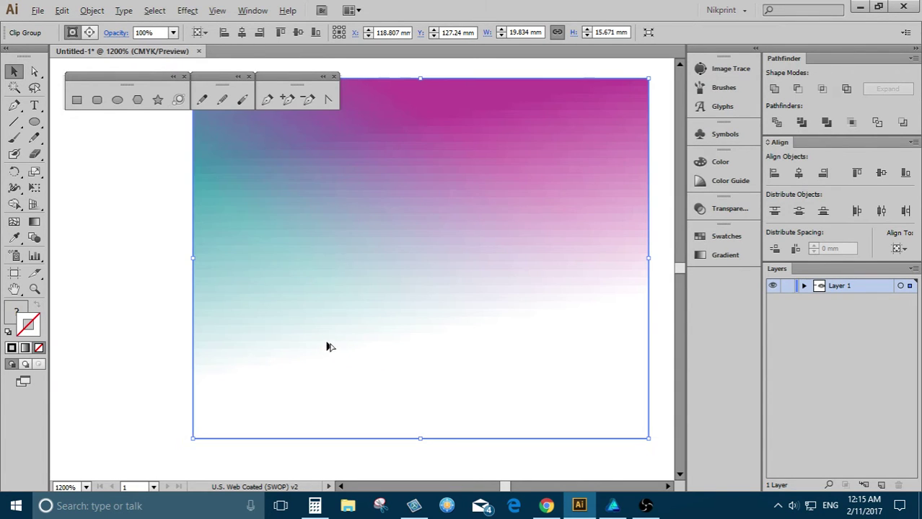
scroll(341, 260, "up", 3)
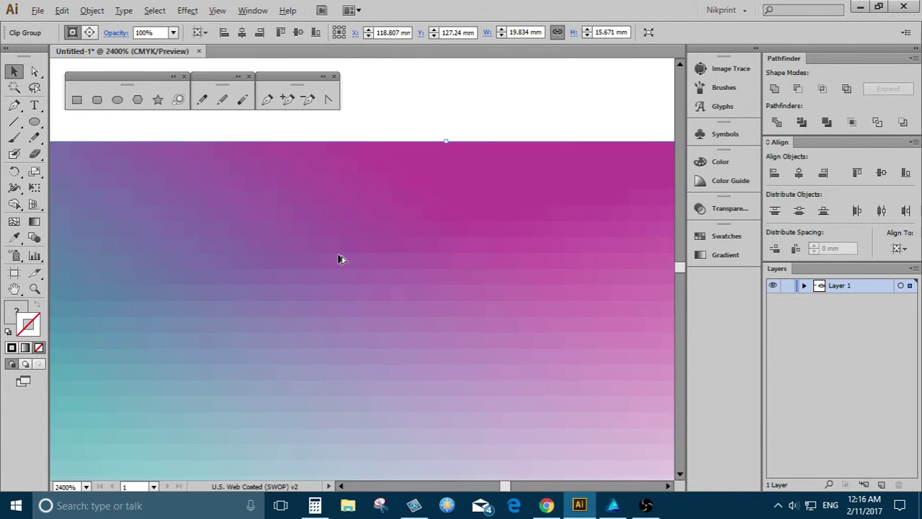
scroll(341, 259, "down", 5)
left_click(546, 505)
left_click(580, 506)
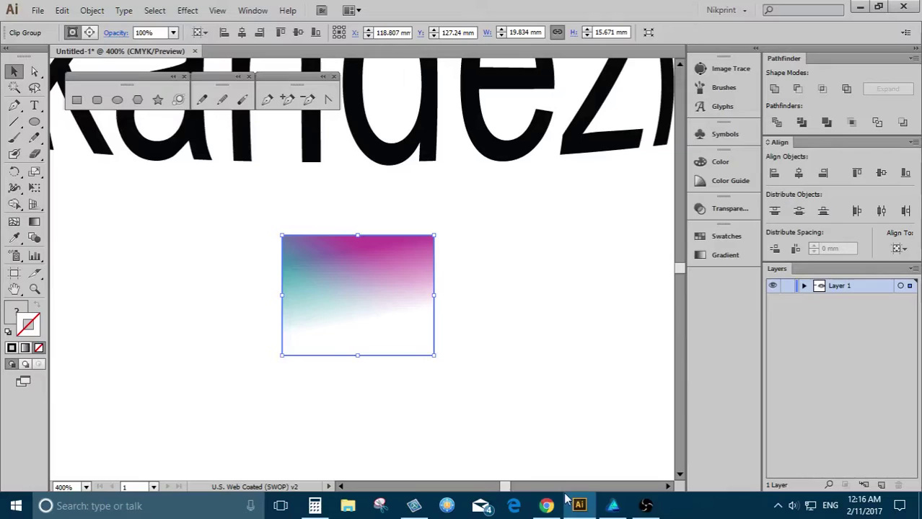
left_click(613, 506)
scroll(300, 128, "up", 4)
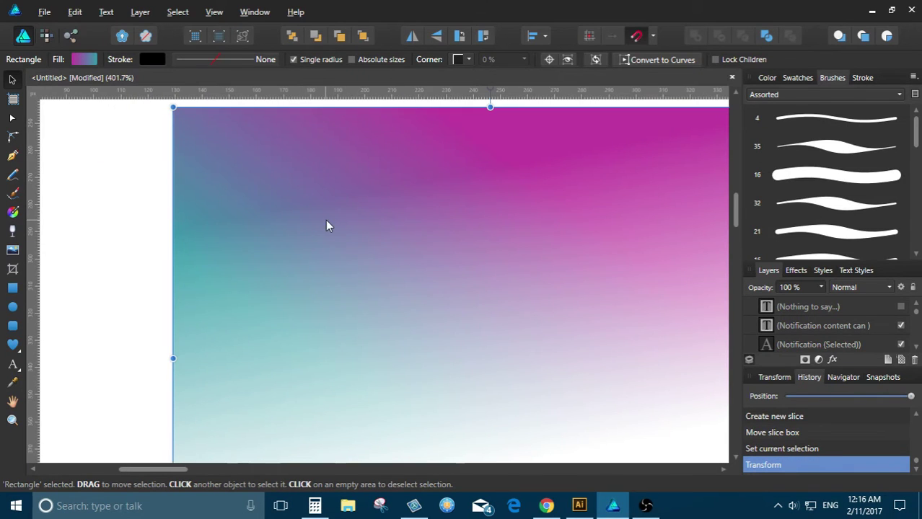
scroll(231, 235, "down", 3)
Compare the pasted gradient clip group in Illustrator, leave it deselected, and return to Affinity
key("alt+Tab")
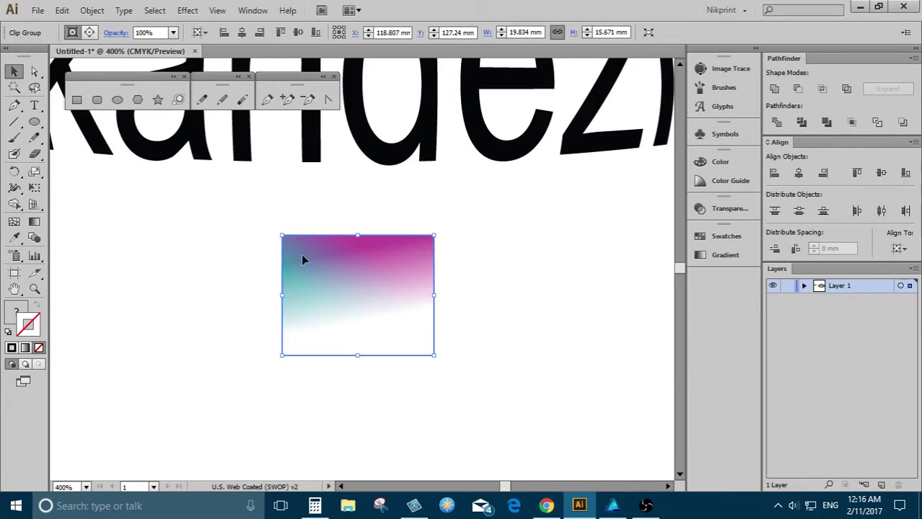
scroll(303, 260, "up", 5)
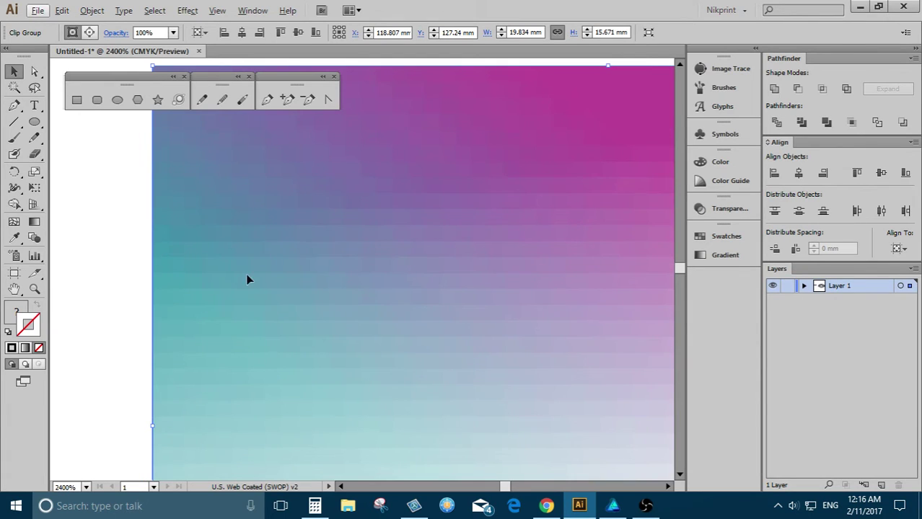
scroll(288, 285, "up", 2)
scroll(295, 289, "down", 6)
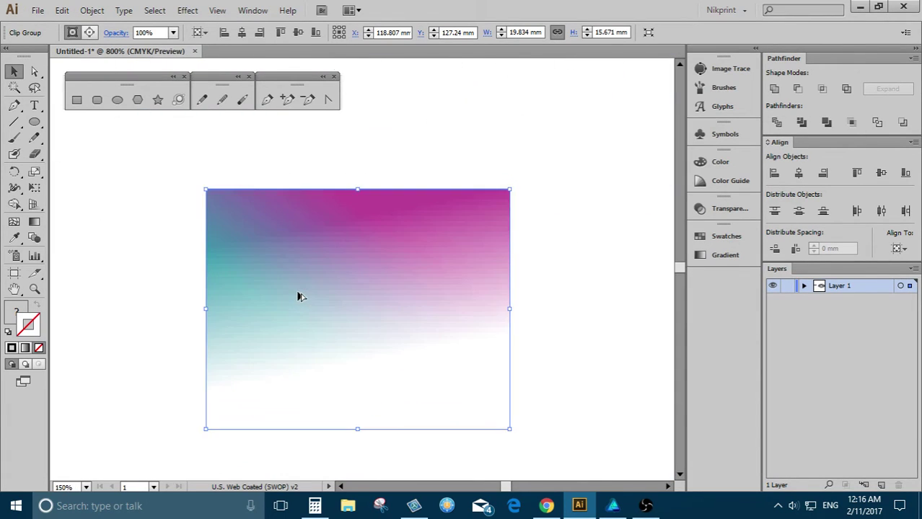
scroll(299, 295, "down", 5)
scroll(295, 310, "up", 4)
left_click(493, 360)
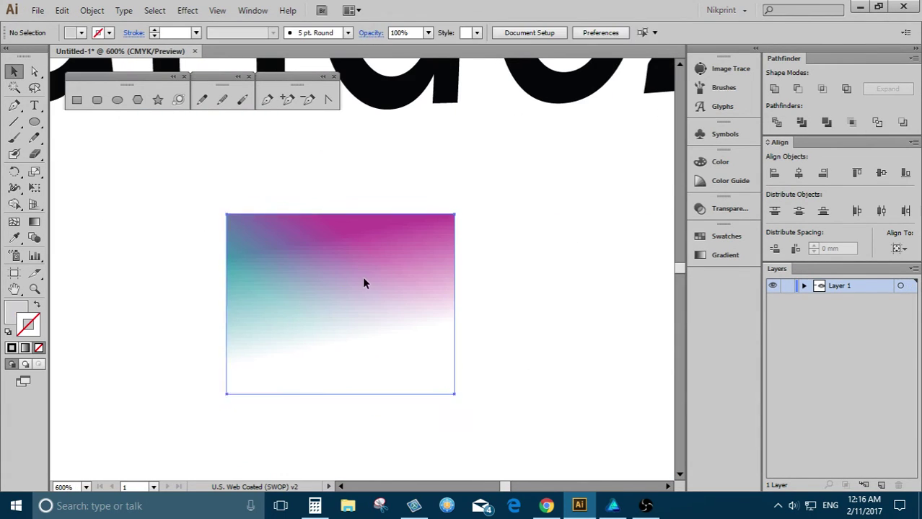
left_click(364, 282)
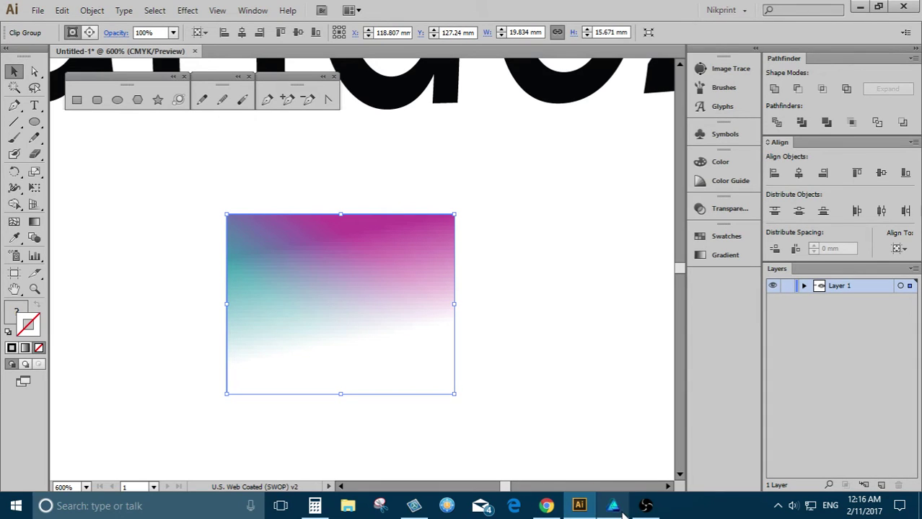
left_click(448, 385)
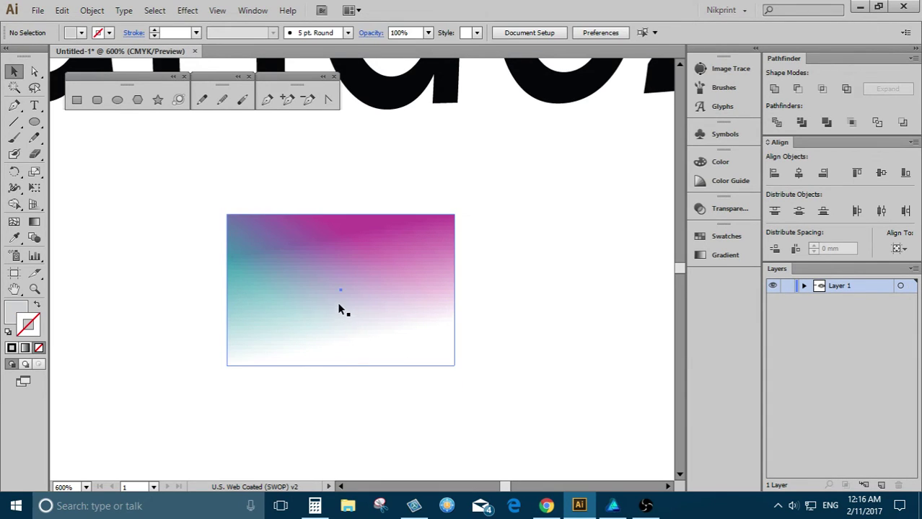
left_click(614, 510)
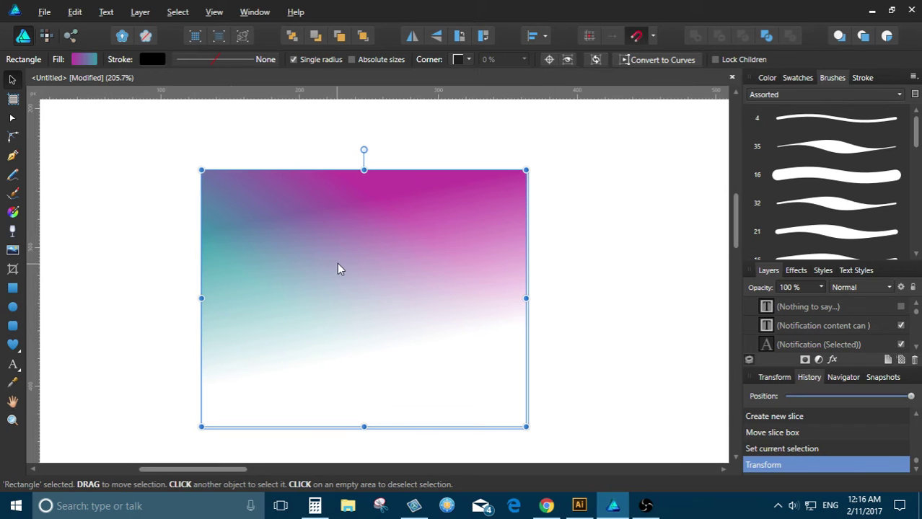
scroll(317, 271, "up", 1)
scroll(318, 273, "up", 2)
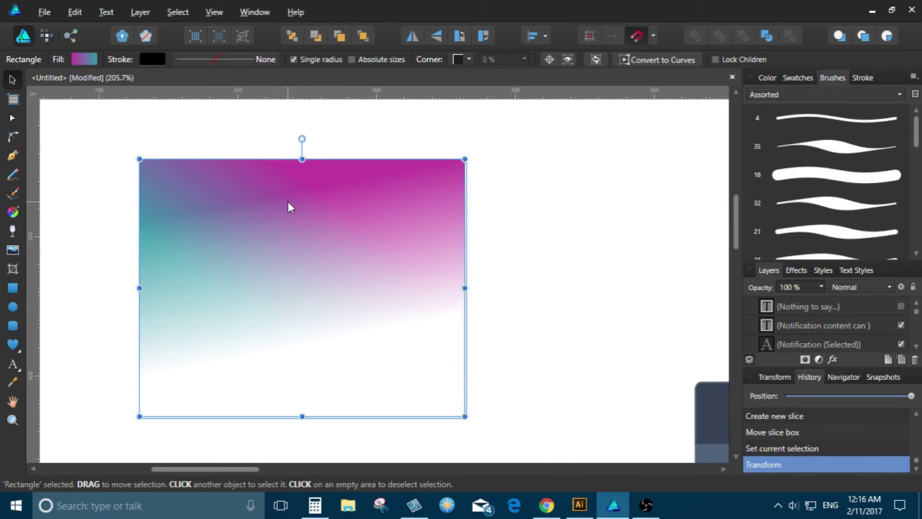
left_click(13, 212)
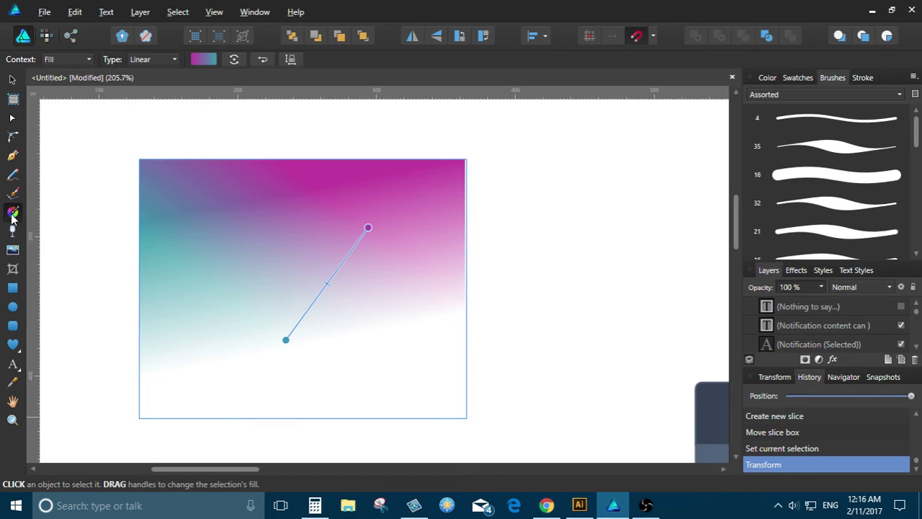
left_click(155, 60)
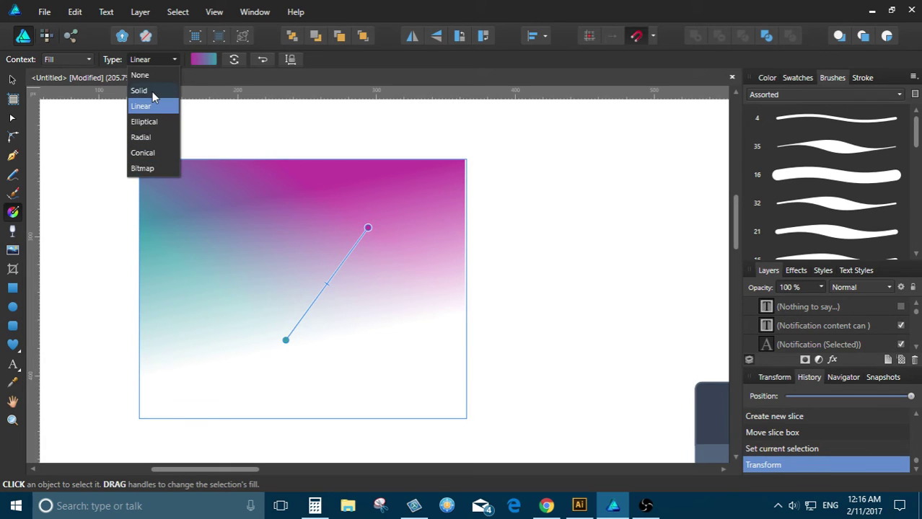
left_click(20, 83)
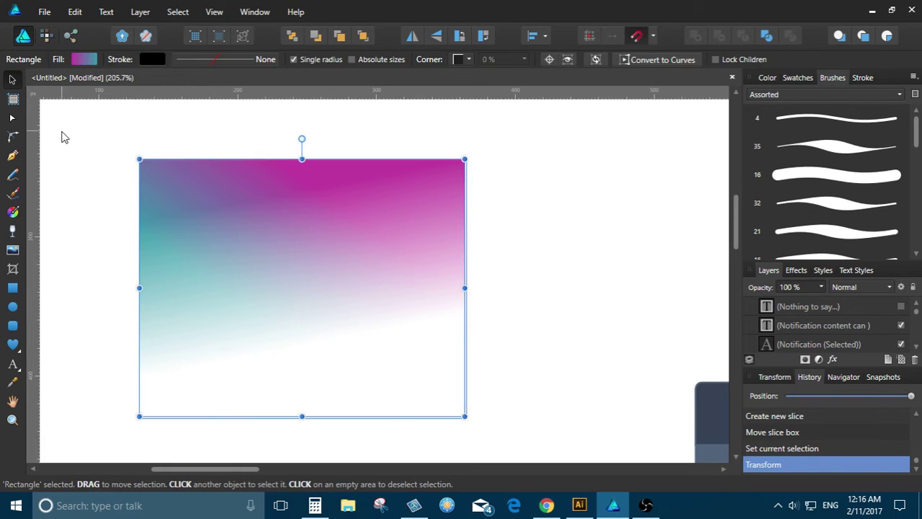
left_click(101, 149)
scroll(332, 204, "up", 1)
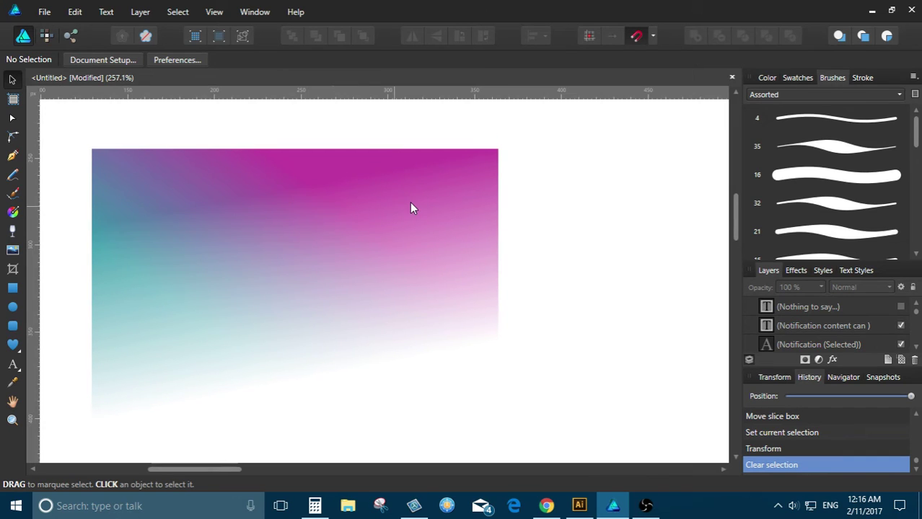
key("alt+Tab")
key("alt+Tab")
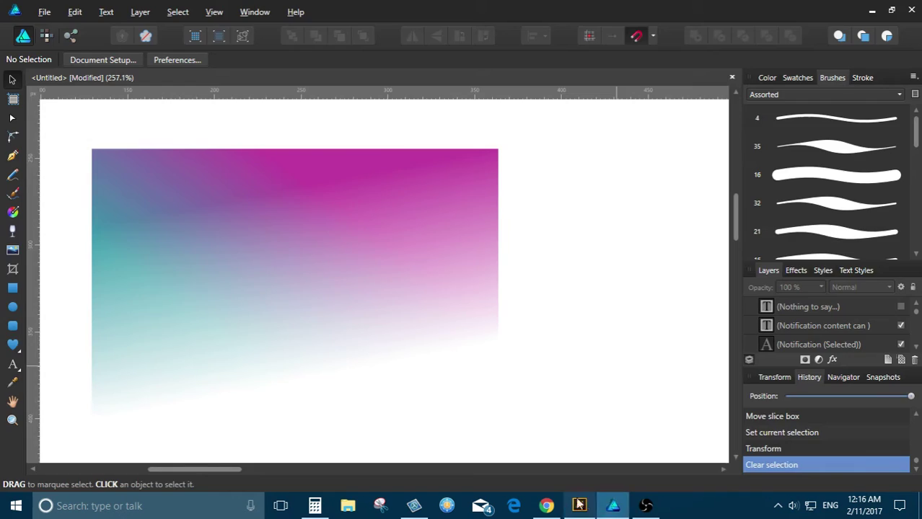
left_click(546, 505)
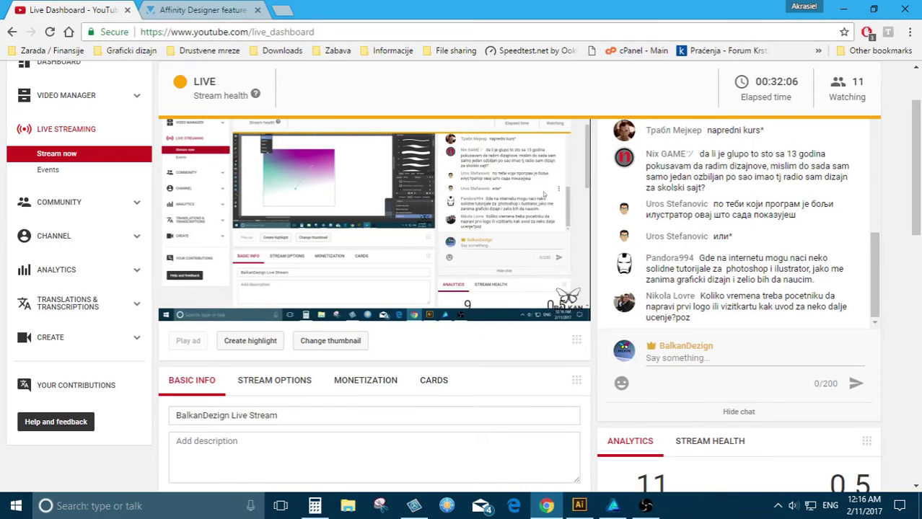
Leave the YouTube Live Dashboard chat and Alt+Tab back to Affinity Designer
key("alt+Tab")
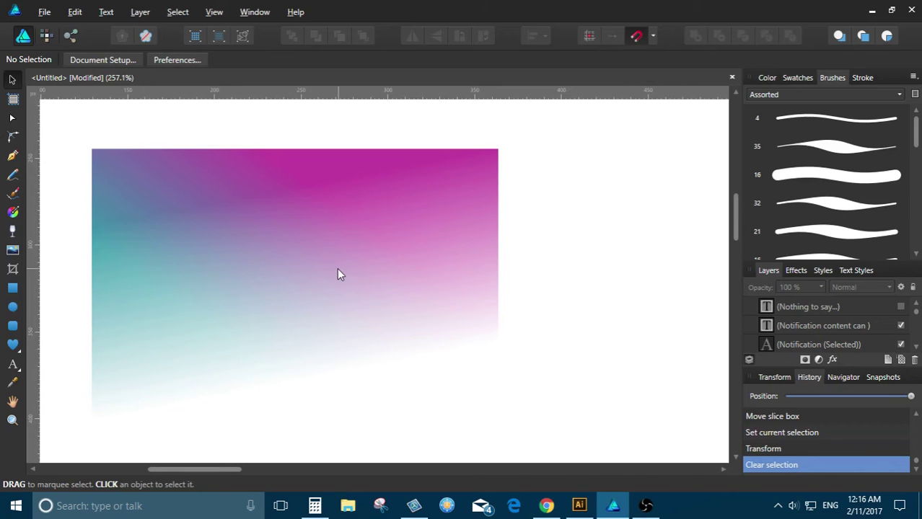
Select the magenta-teal gradient rectangle and zoom out to see the pie, gear and notification card
scroll(337, 269, "down", 6)
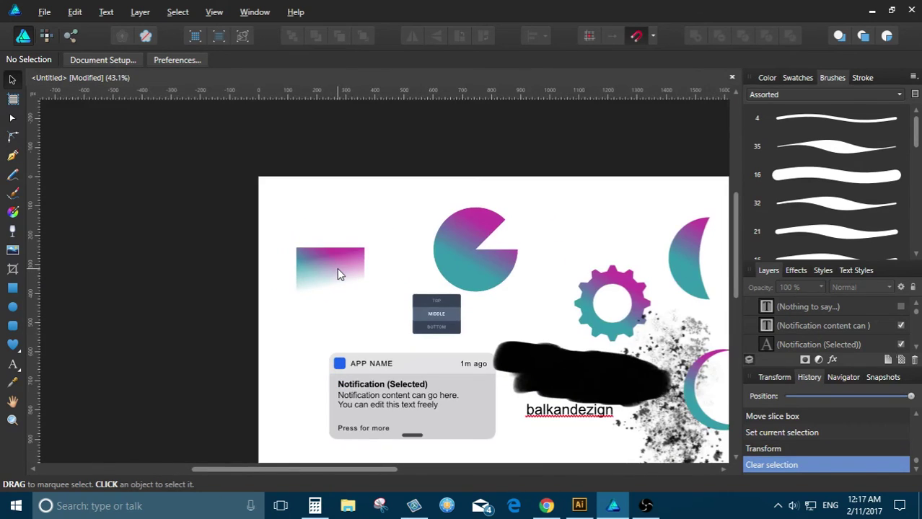
scroll(338, 269, "up", 3)
scroll(339, 274, "up", 1)
scroll(339, 274, "up", 1)
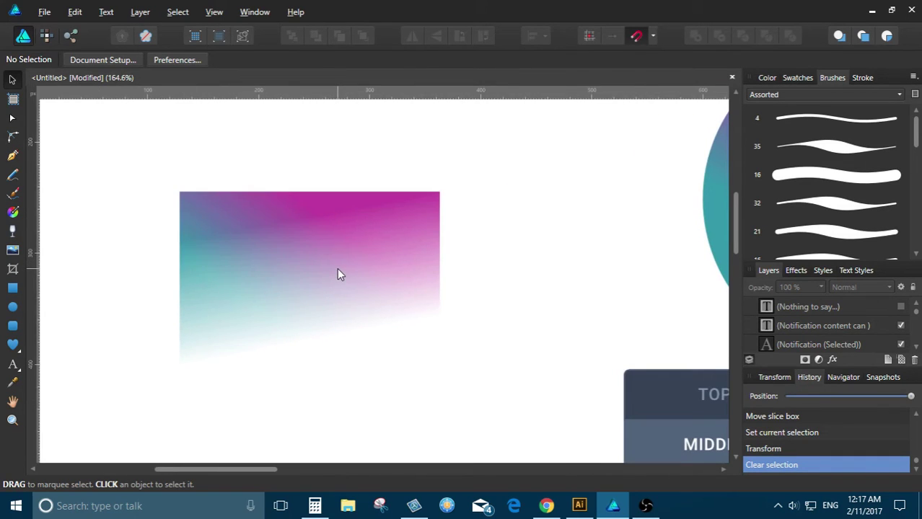
scroll(339, 274, "down", 1)
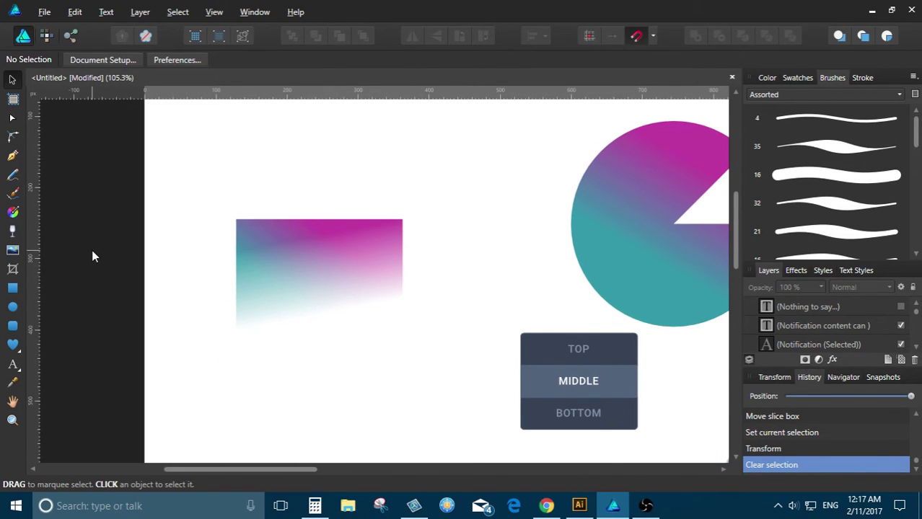
scroll(145, 260, "down", 2)
scroll(238, 267, "up", 2)
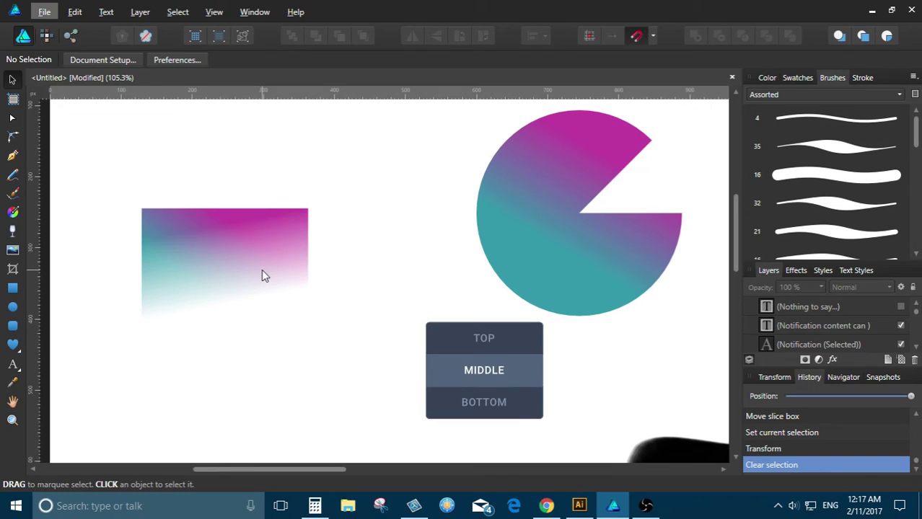
scroll(261, 269, "down", 4)
scroll(274, 280, "up", 2)
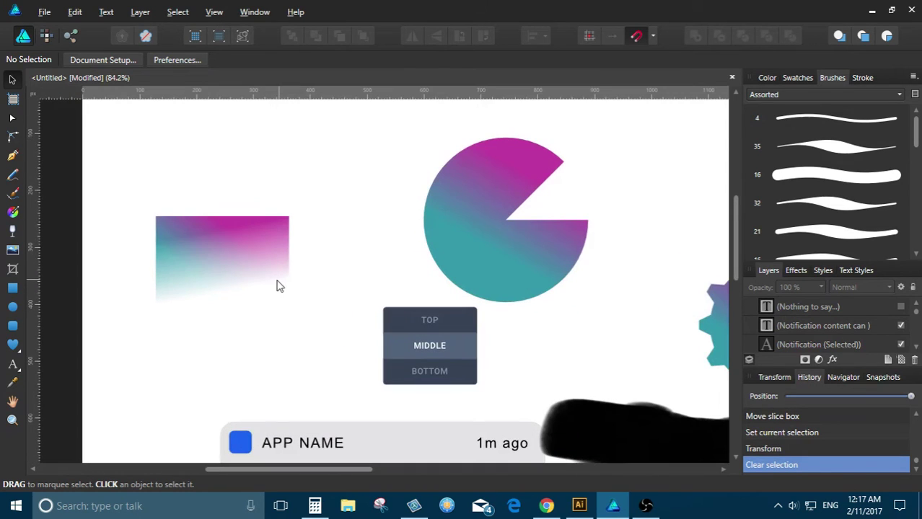
left_click(203, 277)
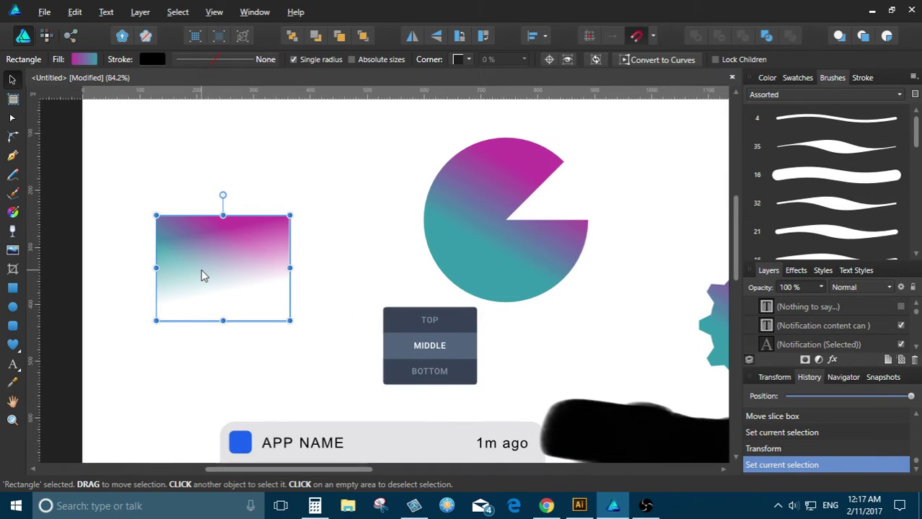
scroll(202, 274, "down", 2)
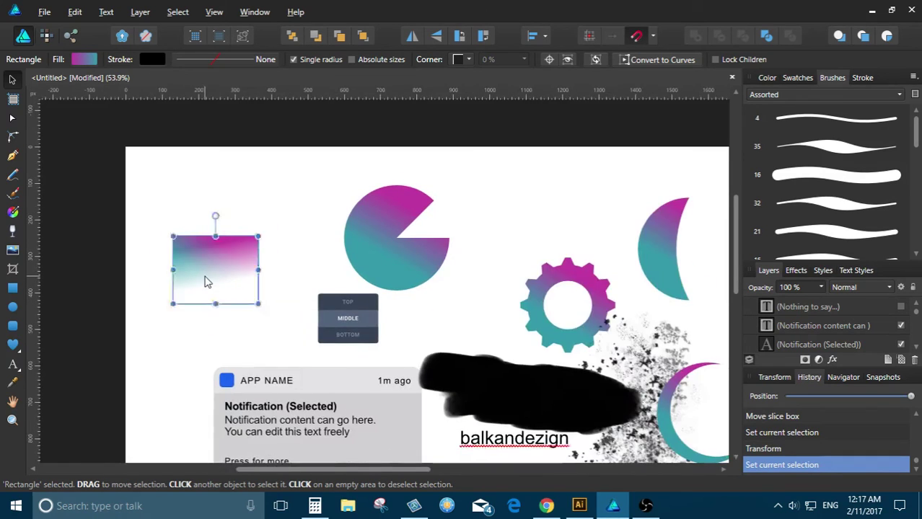
scroll(205, 282, "up", 2)
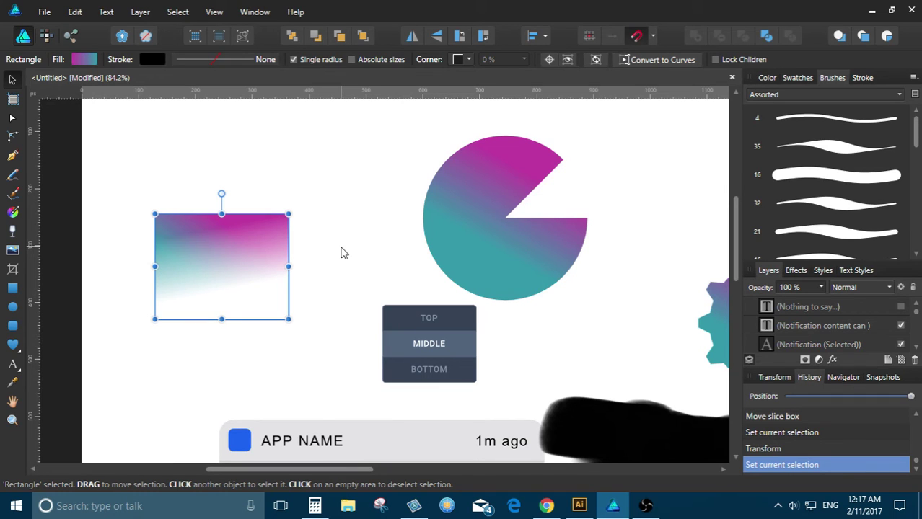
scroll(344, 251, "down", 3)
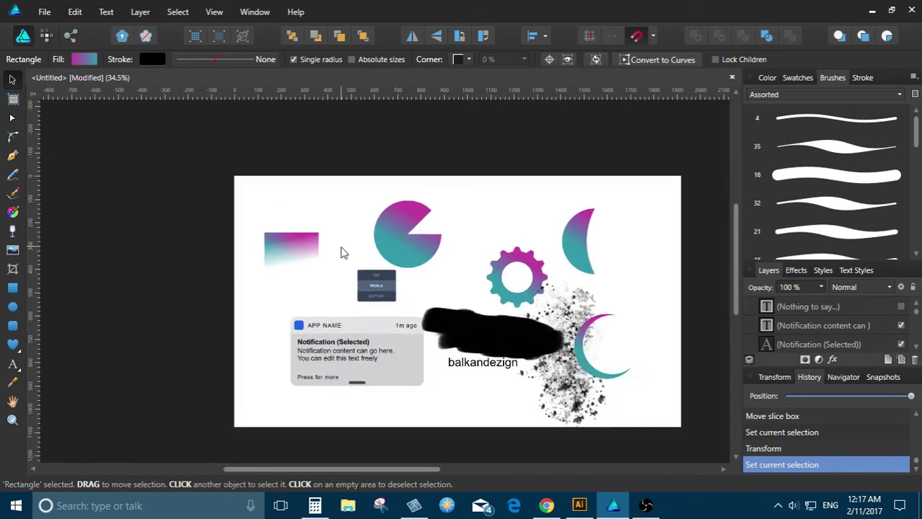
scroll(343, 250, "up", 2)
scroll(225, 318, "up", 1)
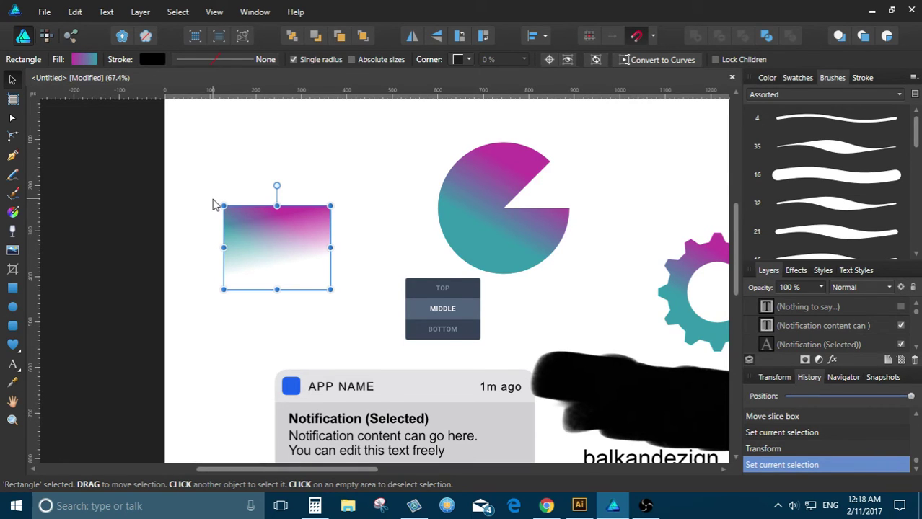
Select the gradient rectangle, then the Notification (Selected) title text object
scroll(213, 205, "up", 2)
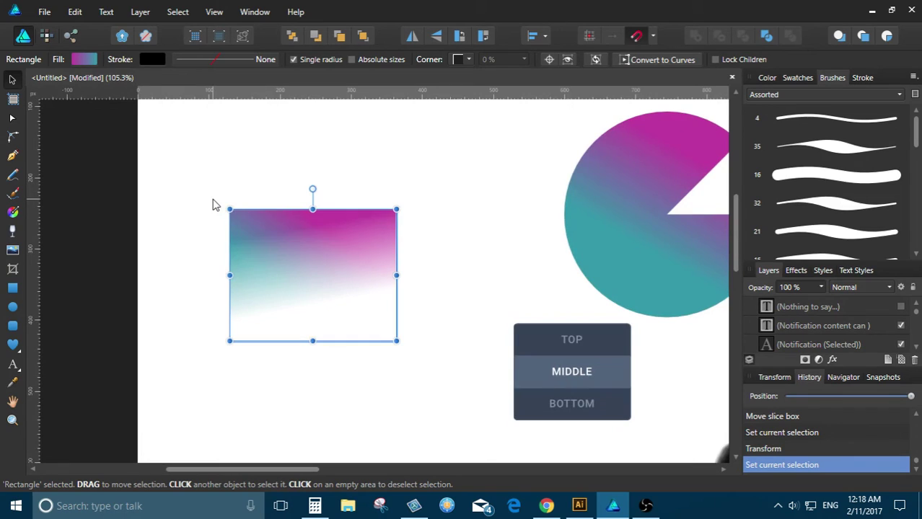
scroll(213, 204, "down", 3)
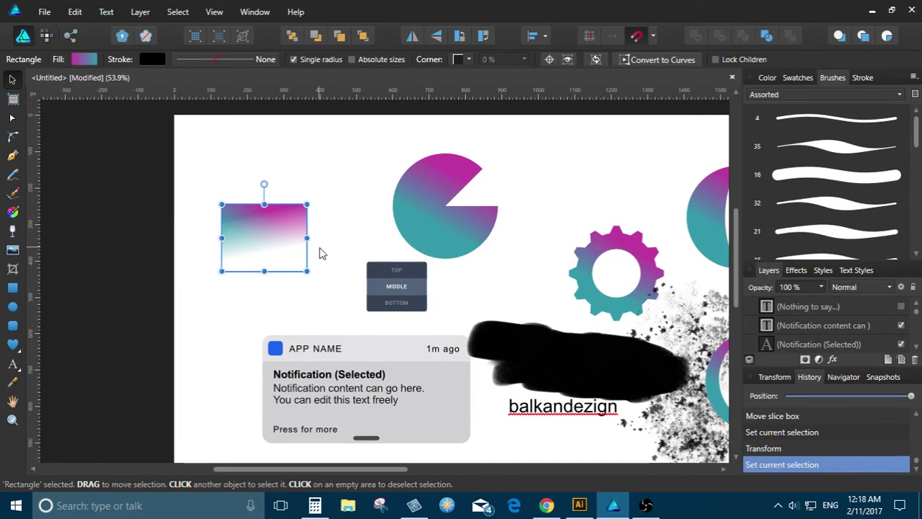
scroll(252, 280, "up", 1)
left_click(251, 268)
scroll(251, 211, "up", 2)
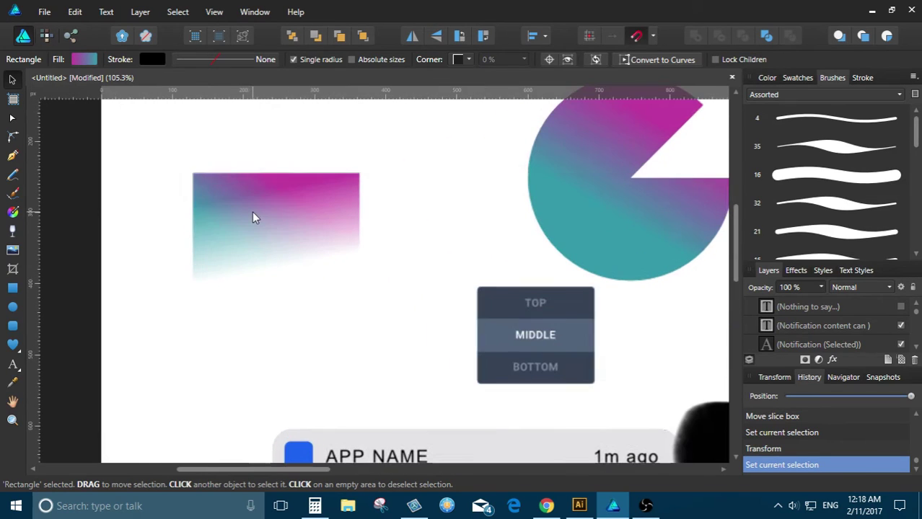
scroll(252, 212, "down", 2)
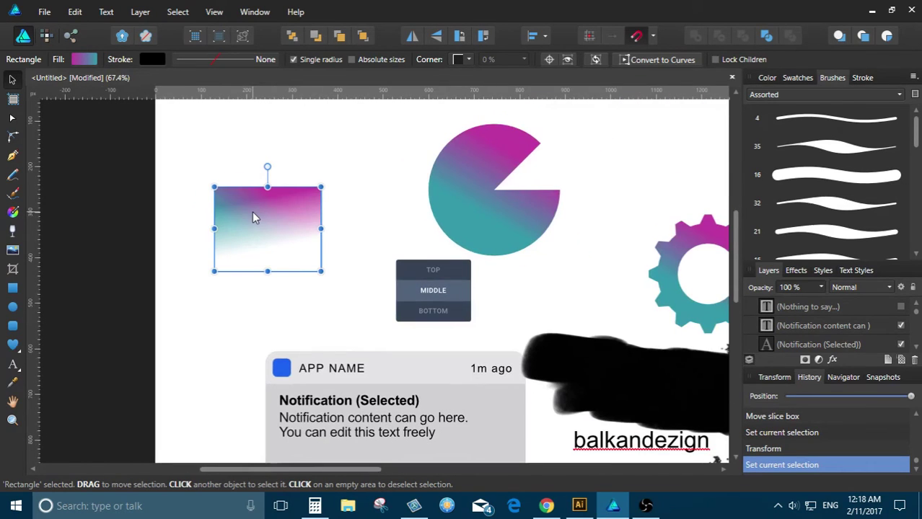
left_click(319, 402)
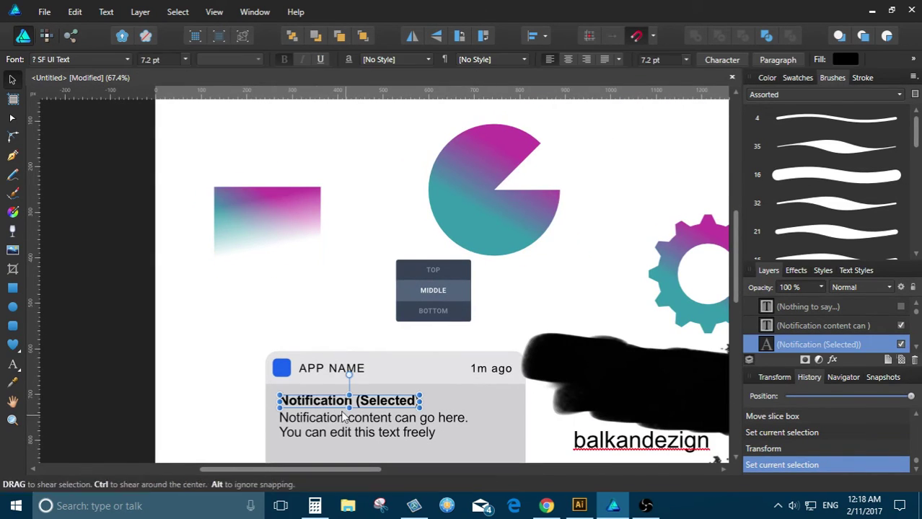
Bring up the title's context menu and dismiss it without converting to curves
scroll(320, 404, "up", 4)
scroll(339, 407, "up", 2)
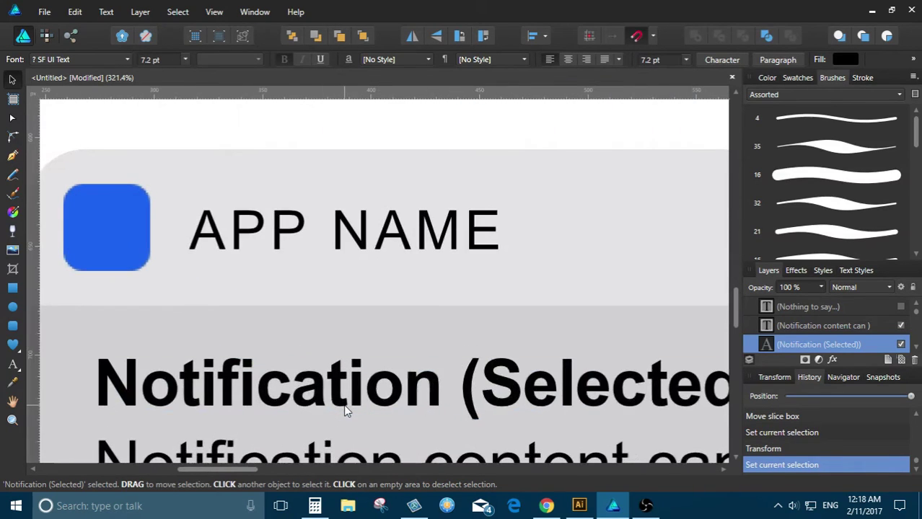
scroll(308, 380, "down", 1)
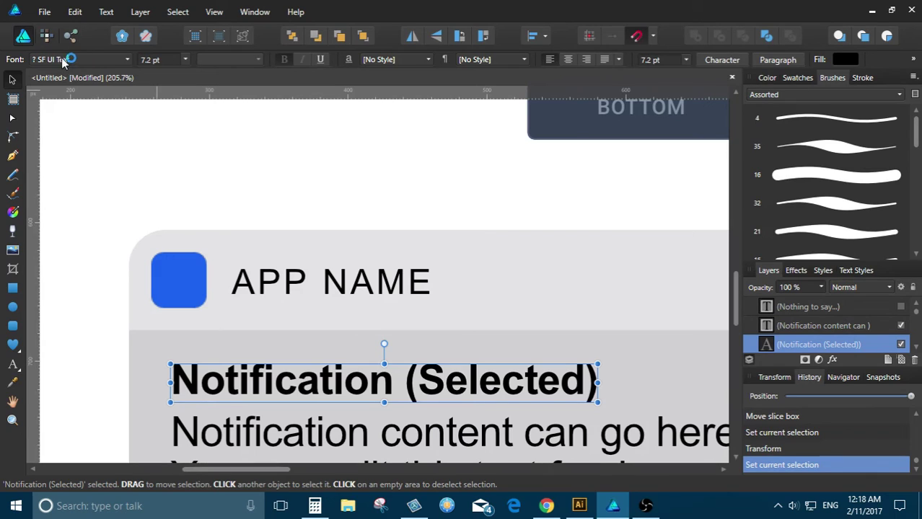
right_click(324, 388)
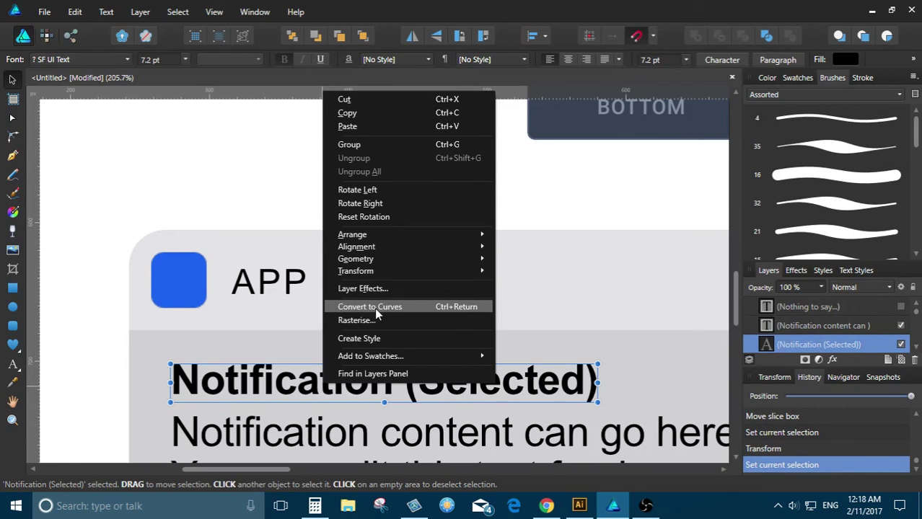
left_click(253, 380)
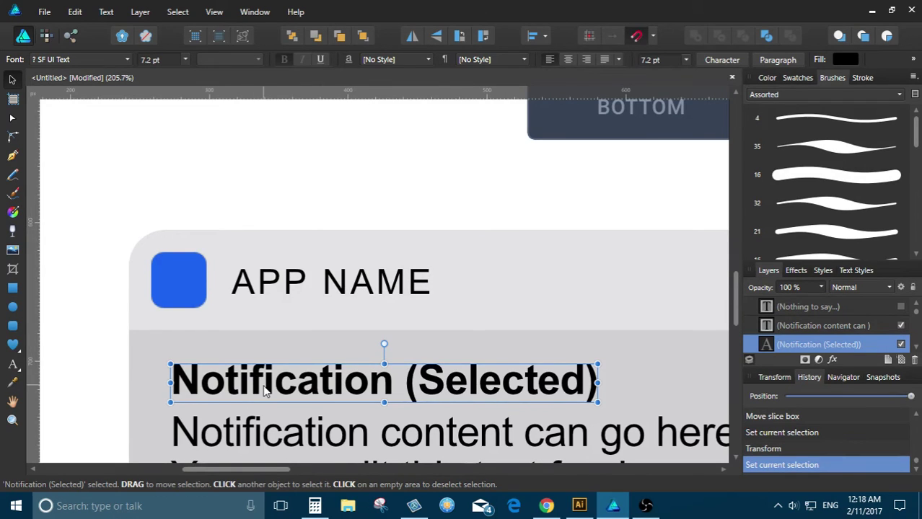
Recheck the title's actions, deselect everything, and switch to the YouTube Live Dashboard
scroll(264, 386, "up", 2, "ctrl")
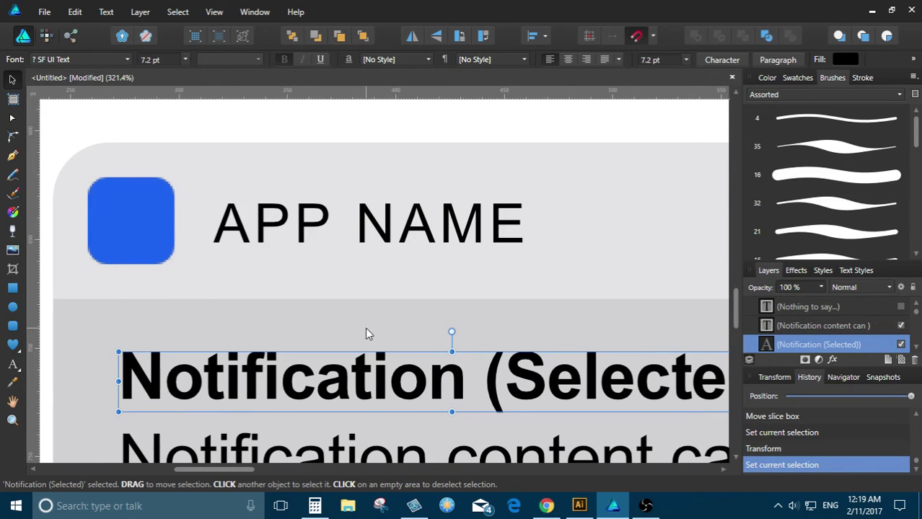
scroll(365, 327, "down", 1)
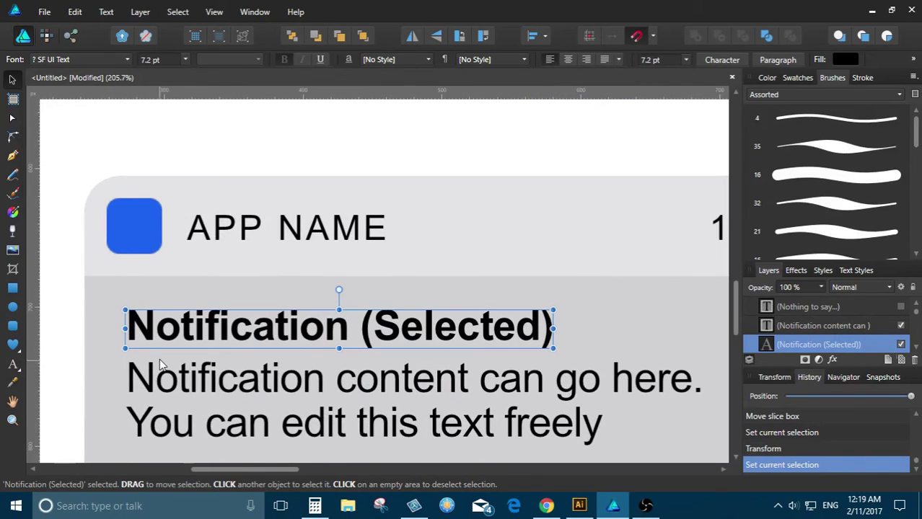
scroll(160, 364, "up", 2)
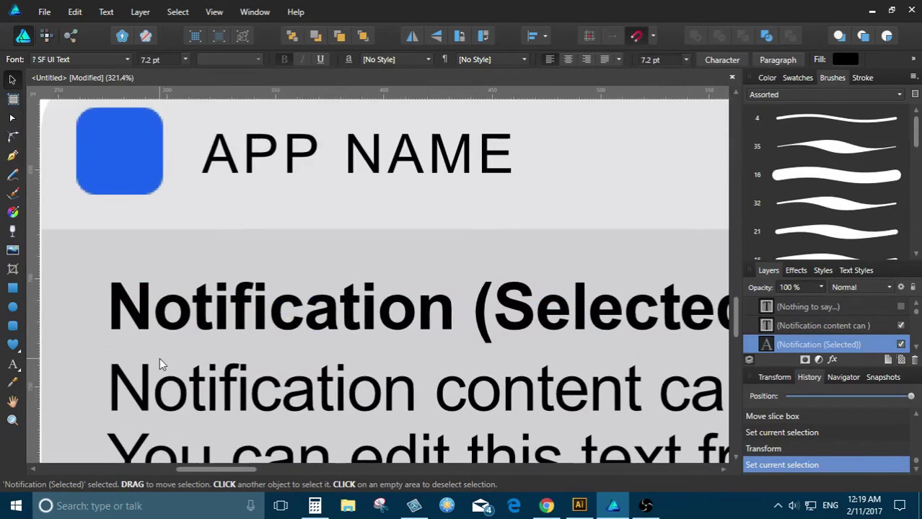
scroll(219, 272, "up", 2)
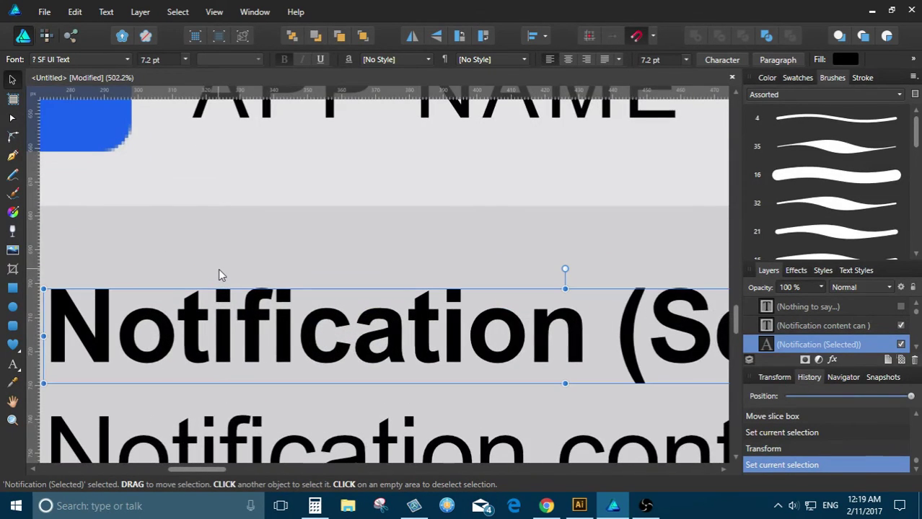
scroll(219, 268, "down", 2)
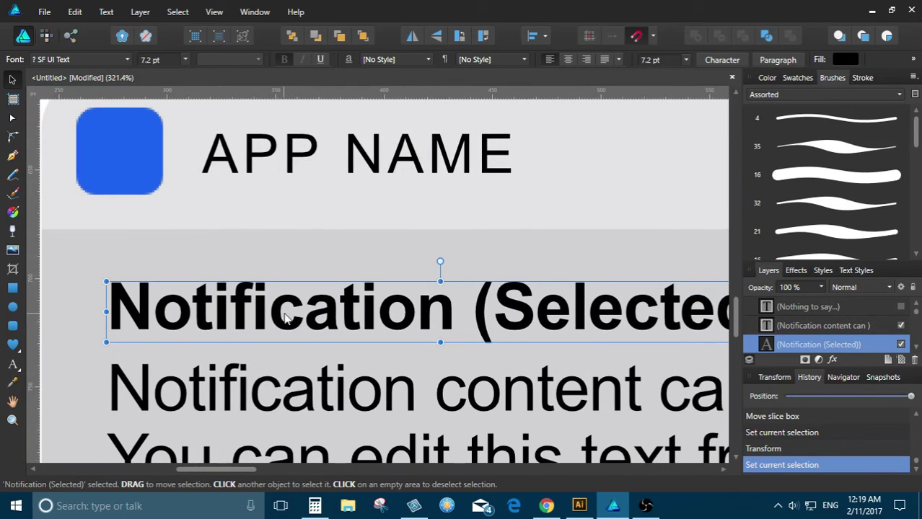
scroll(286, 318, "down", 3)
scroll(288, 321, "up", 3)
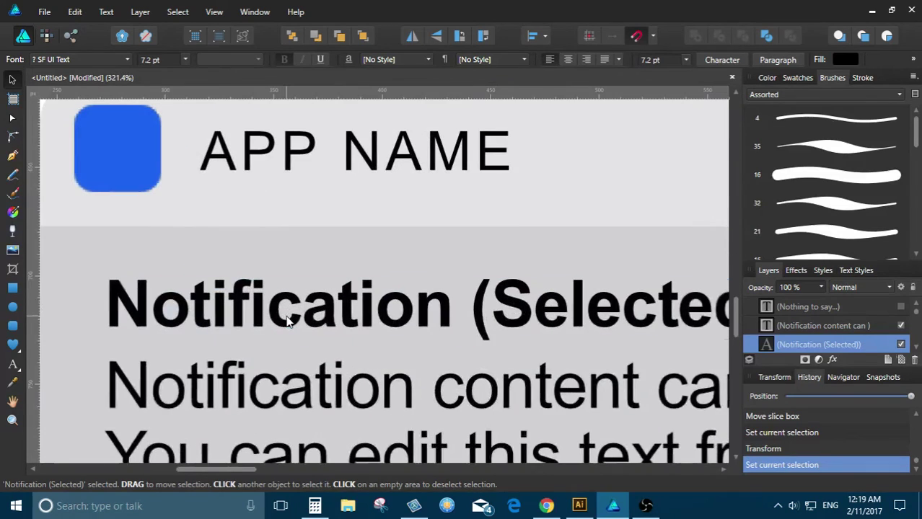
scroll(235, 325, "down", 2)
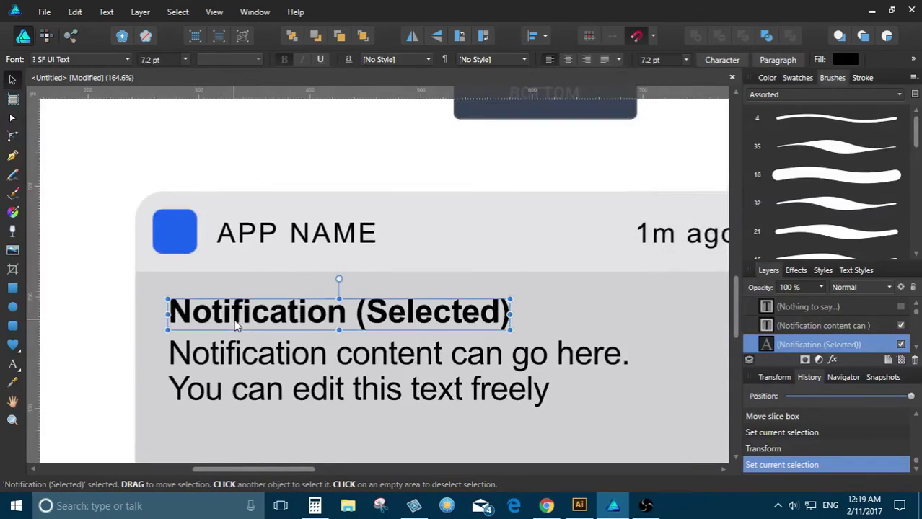
scroll(238, 325, "up", 2)
right_click(244, 321)
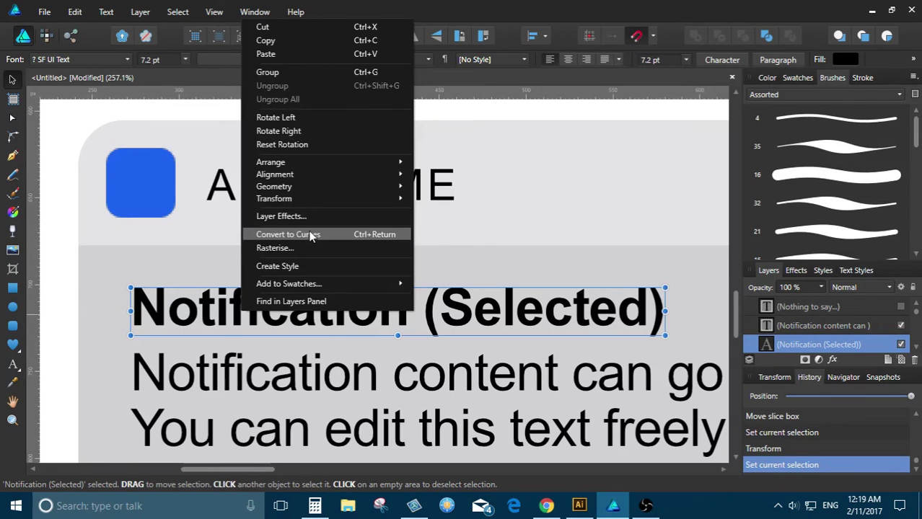
left_click(142, 245)
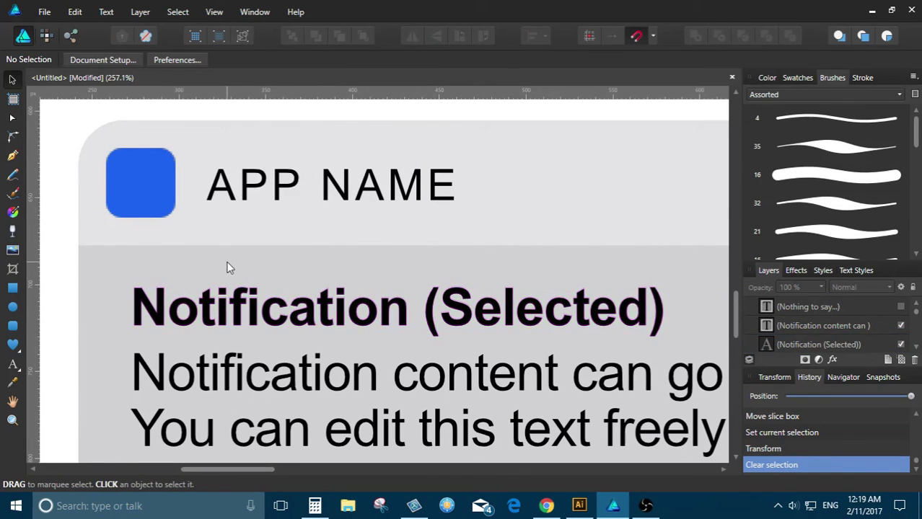
key("alt+Tab")
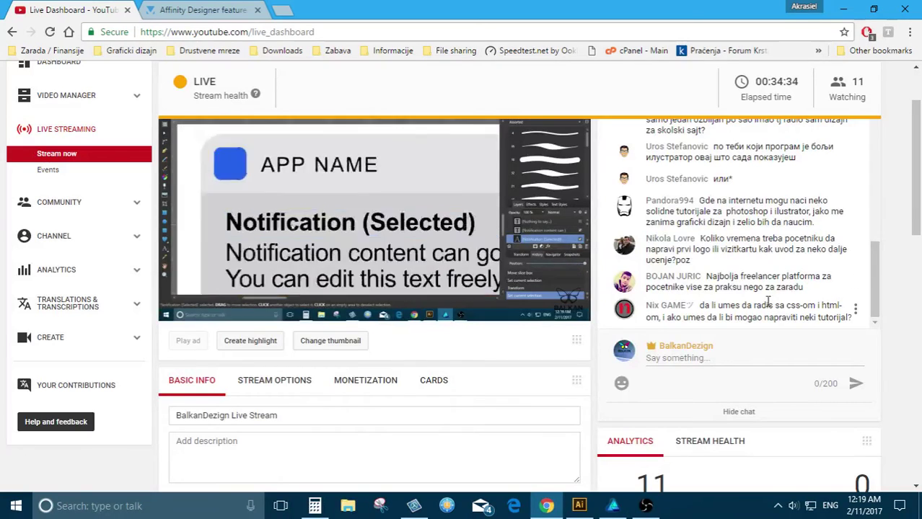
scroll(761, 303, "down", 1)
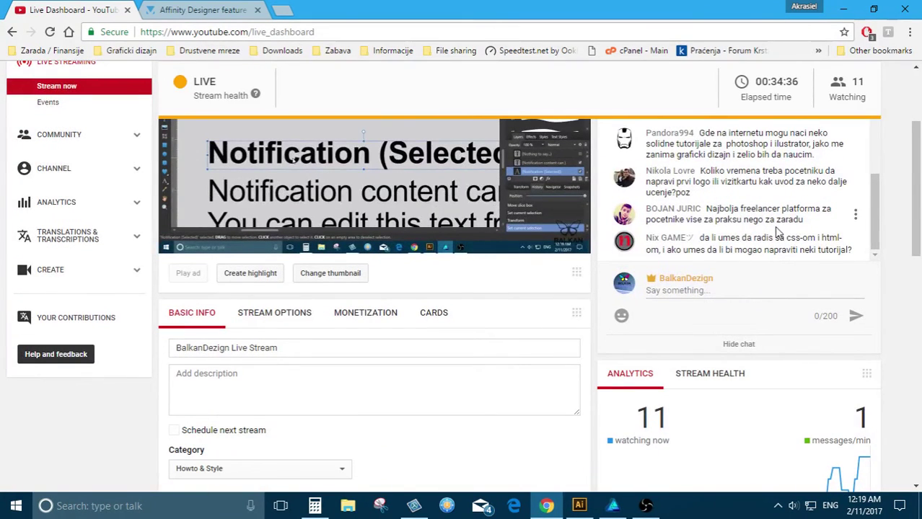
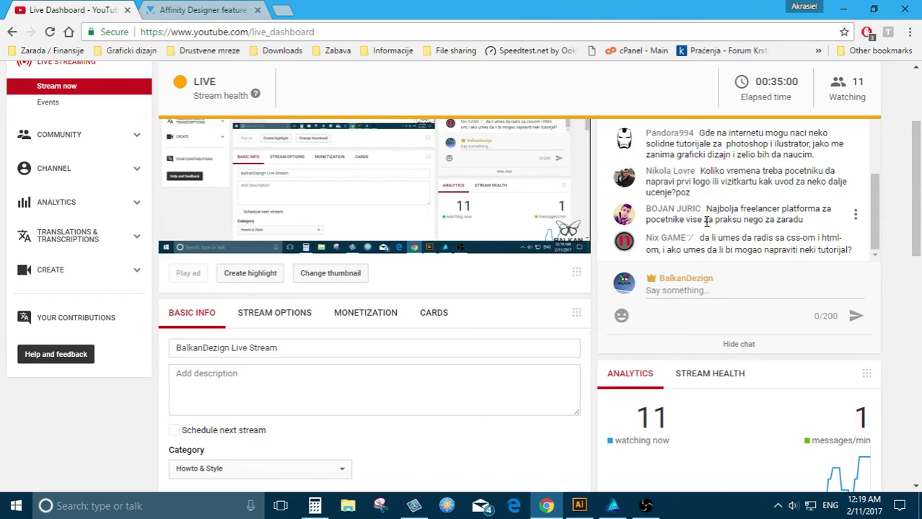
Switch from the YouTube Live Dashboard back to the Affinity Designer notification-card document
scroll(710, 221, "up", 1)
scroll(714, 220, "down", 1)
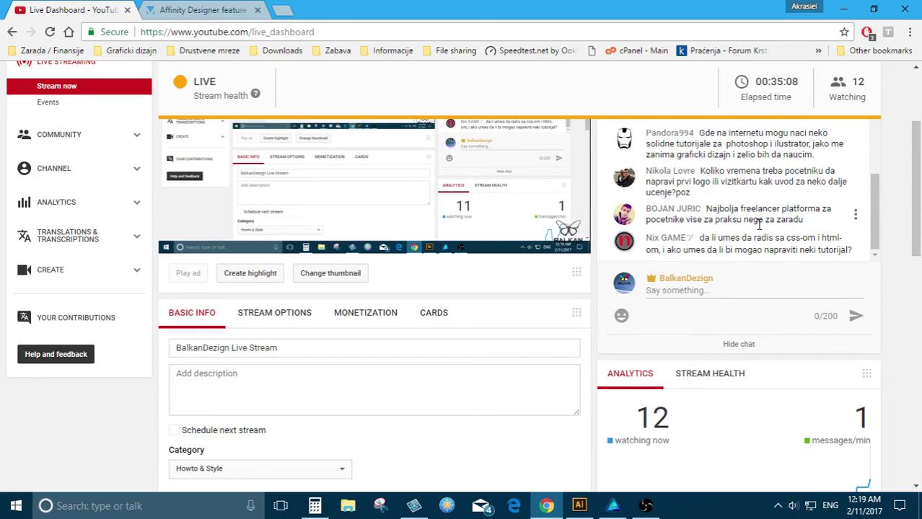
key("alt+Tab")
scroll(324, 238, "down", 3)
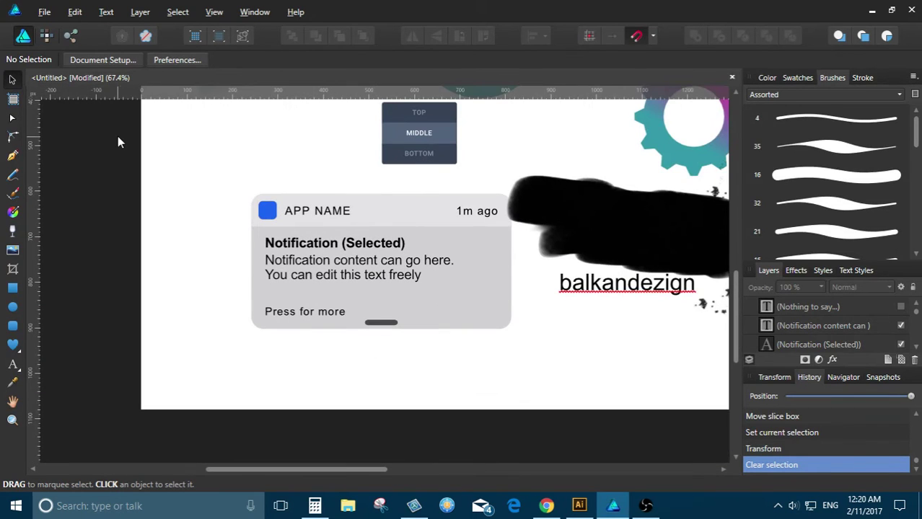
Zoom out over the artboard and select the gradient pie shape near the top
left_click_drag(189, 171, 217, 187)
scroll(195, 236, "down", 4)
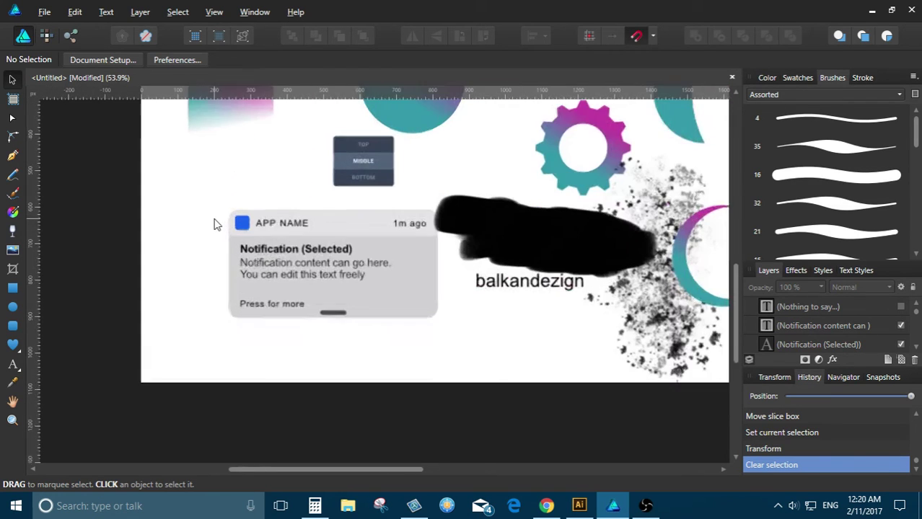
scroll(472, 251, "up", 2)
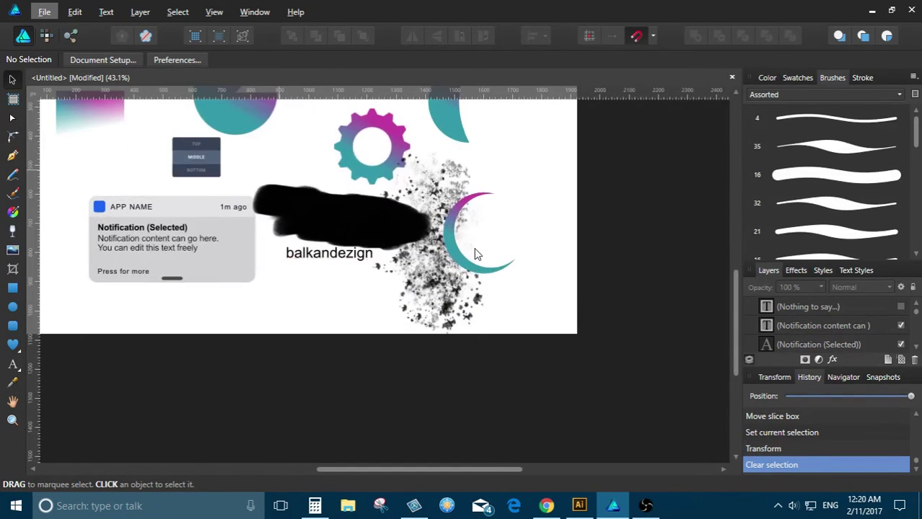
scroll(475, 252, "down", 2)
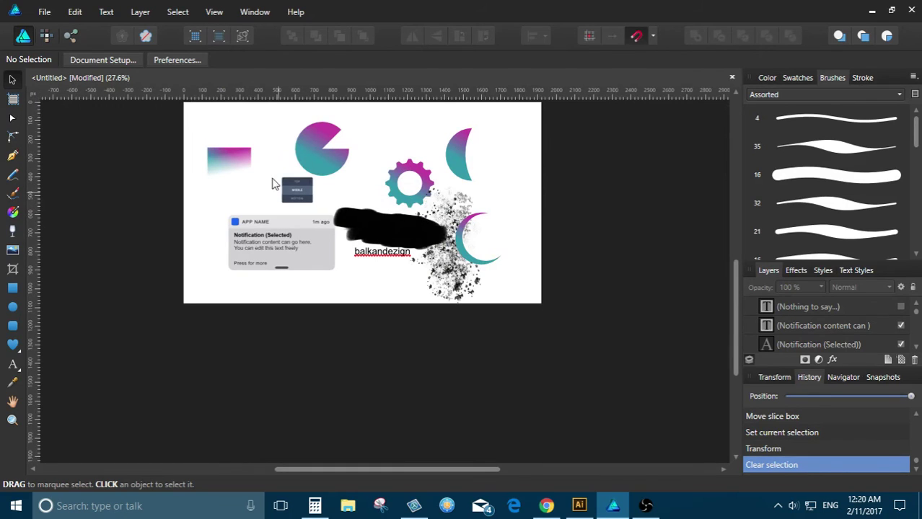
left_click(318, 136)
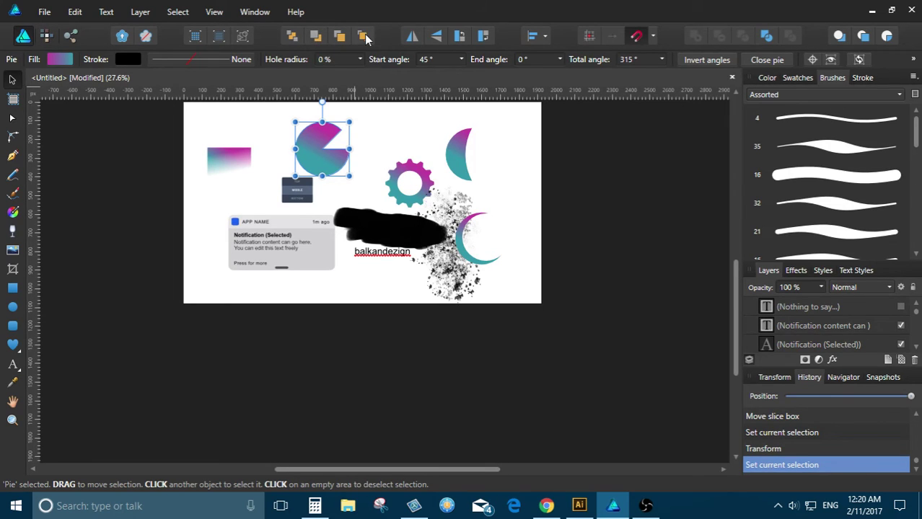
In Illustrator, send the gradient rectangle to the back, then return to Affinity Designer
left_click(579, 505)
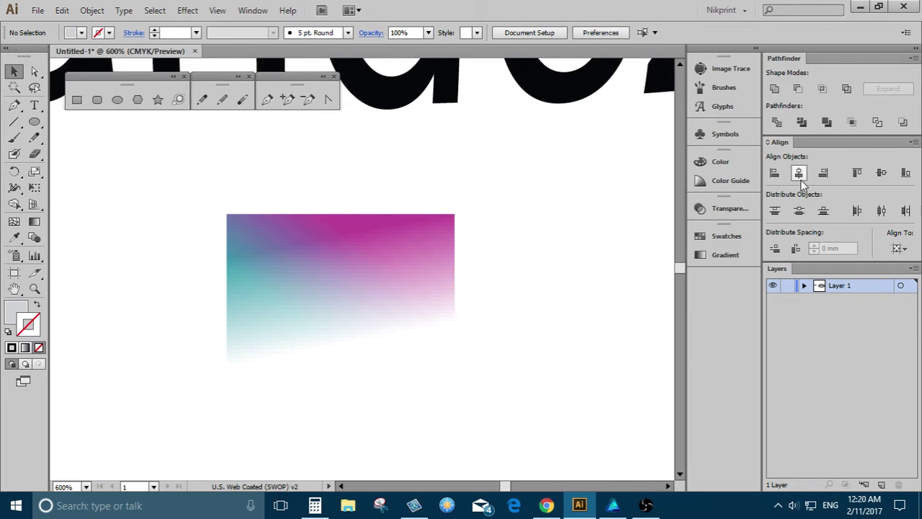
scroll(345, 331, "down", 3)
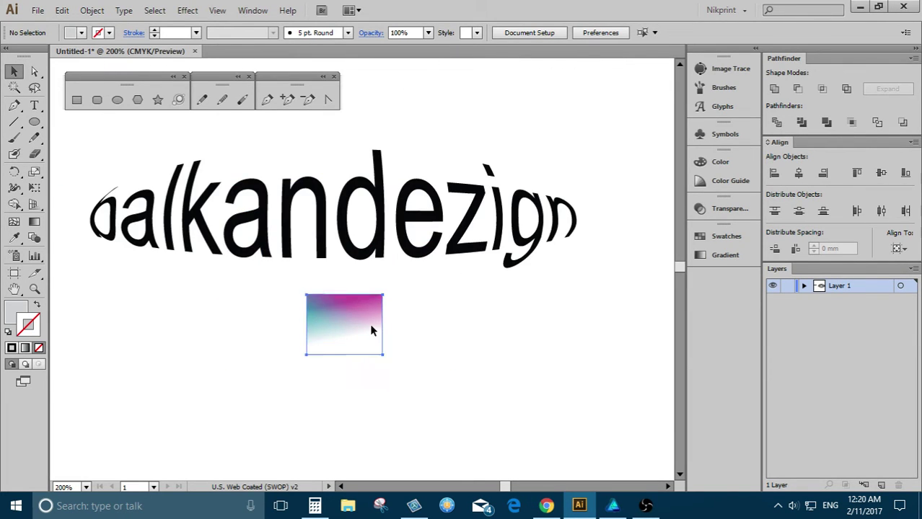
left_click(373, 331)
right_click(373, 331)
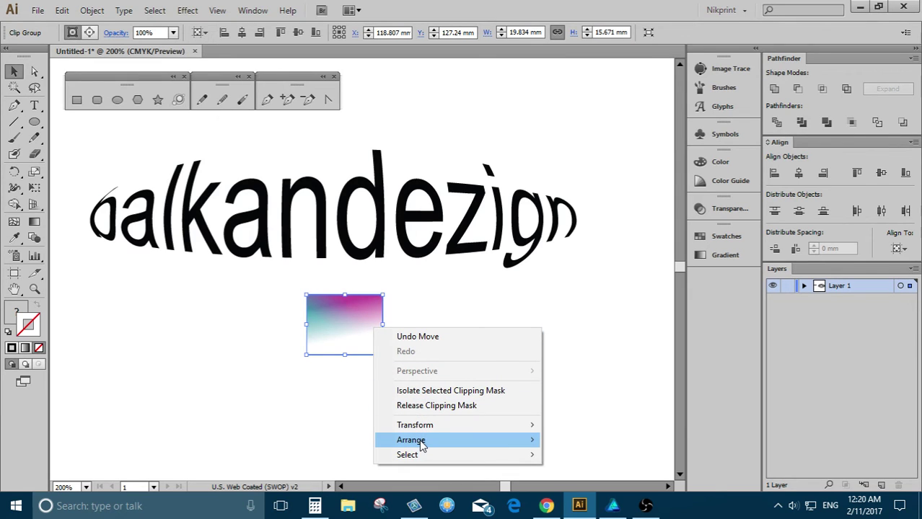
mouse_move(422, 446)
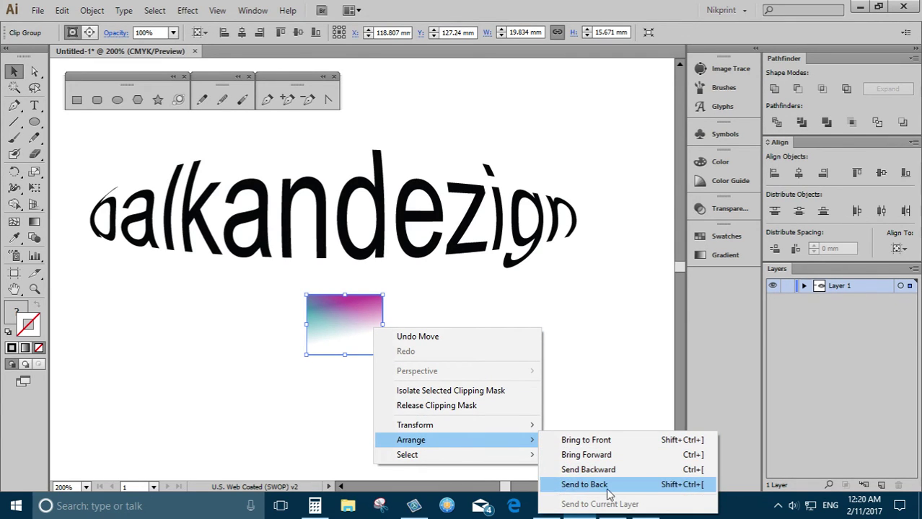
left_click(552, 386)
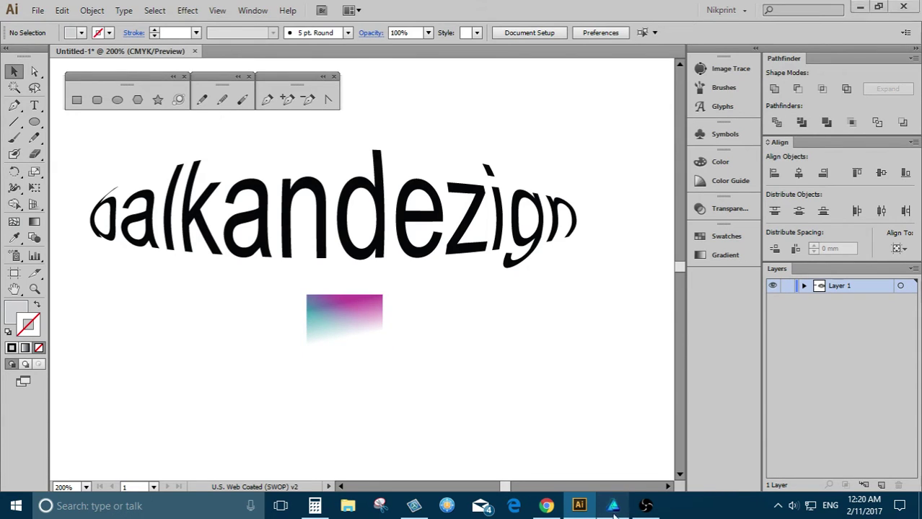
left_click(612, 506)
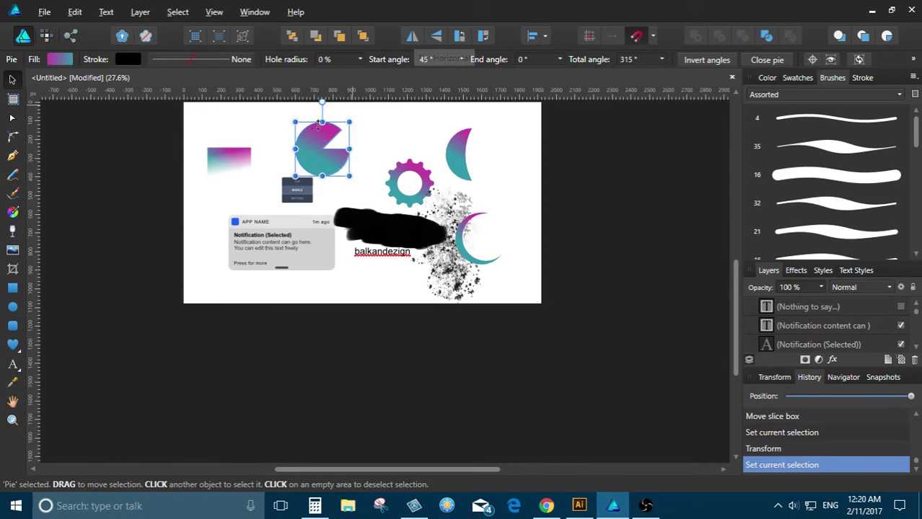
Flip the pie horizontally and vertically and back, then rotate it four quarter turns counter-clockwise
scroll(323, 153, "up", 5)
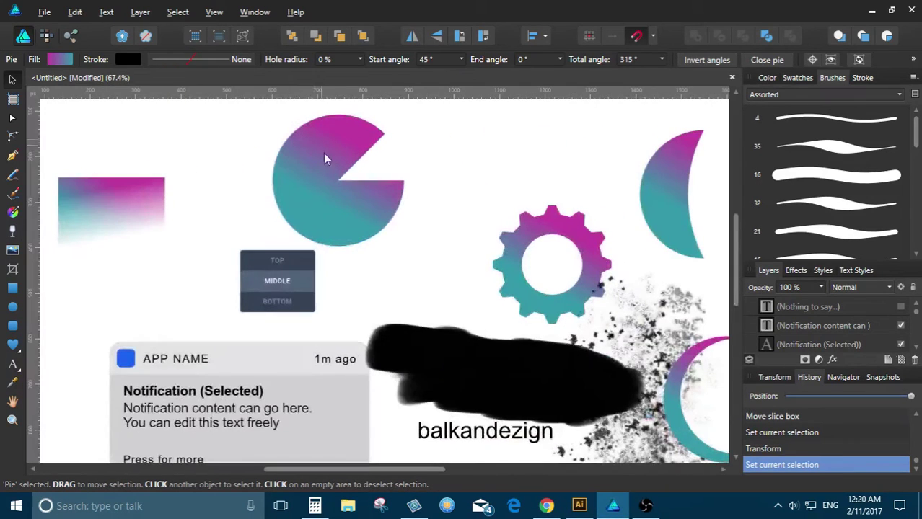
left_click(413, 38)
left_click(412, 38)
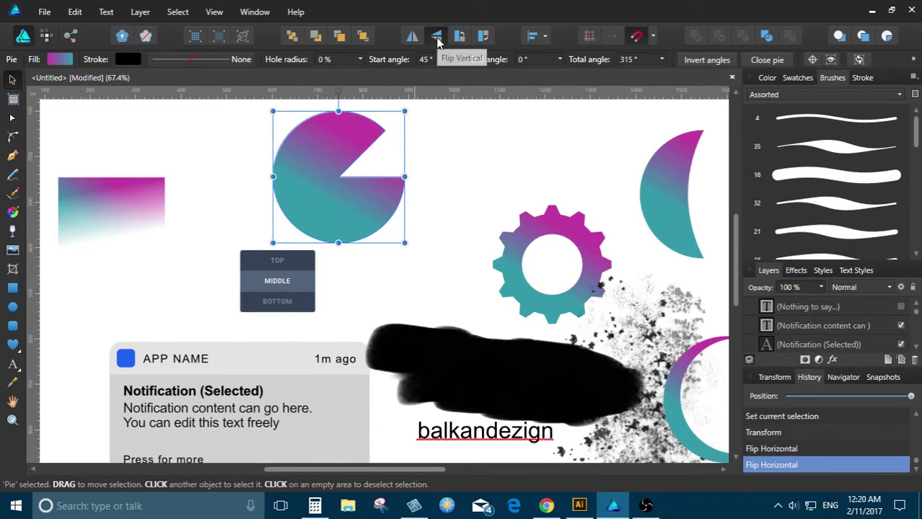
left_click(437, 37)
left_click(437, 37)
left_click(459, 37)
left_click(459, 37)
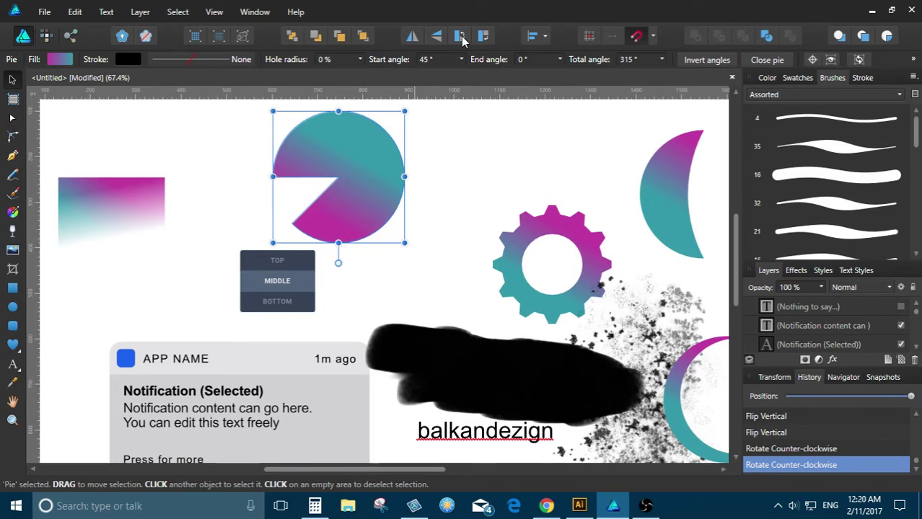
left_click(458, 37)
left_click(459, 37)
left_click(458, 37)
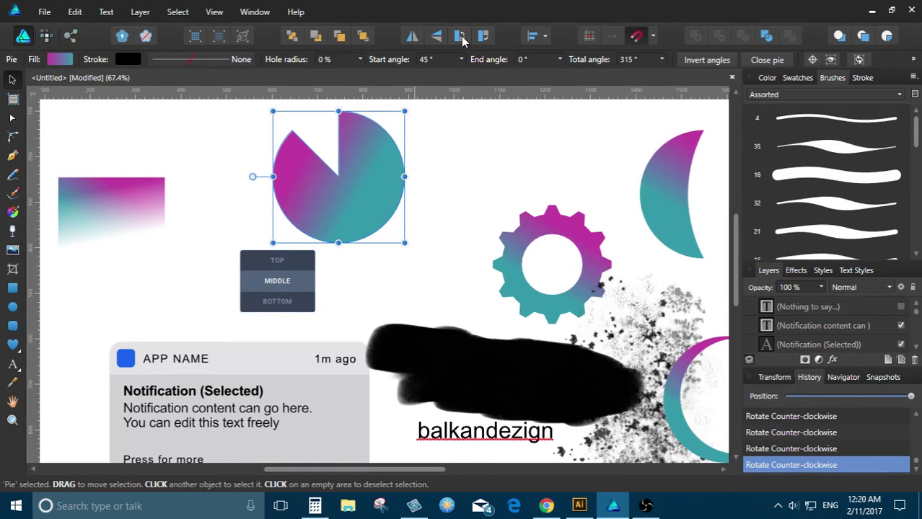
Try horizontal alignments on the pie, then on the pie and gradient rectangle together, and deselect
left_click(544, 39)
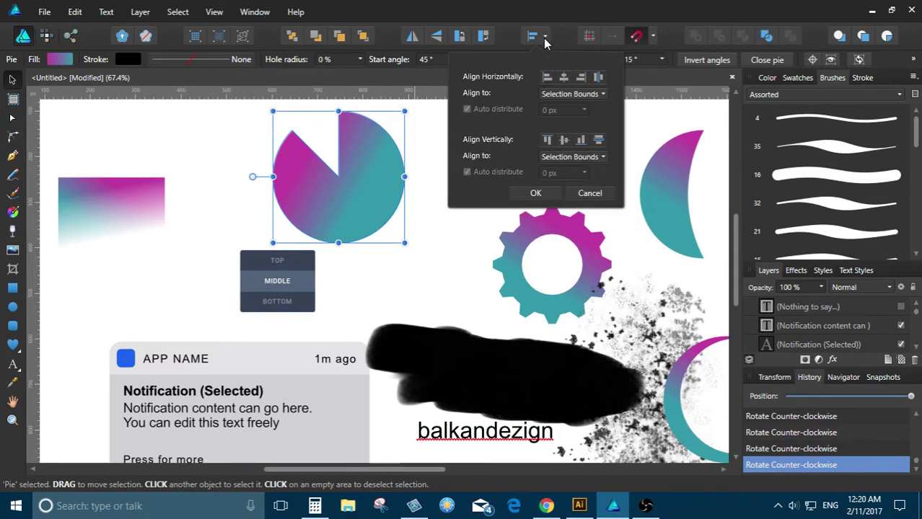
left_click(564, 78)
left_click(597, 78)
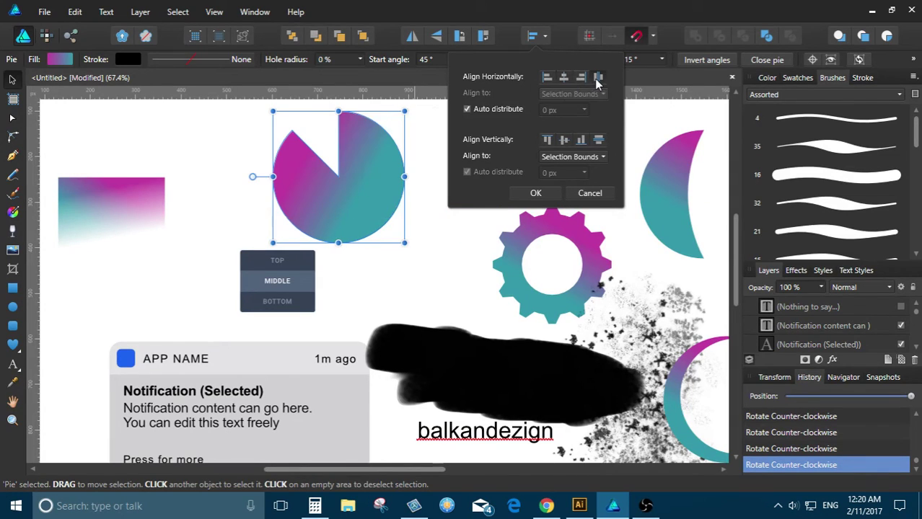
left_click_drag(116, 146, 412, 200)
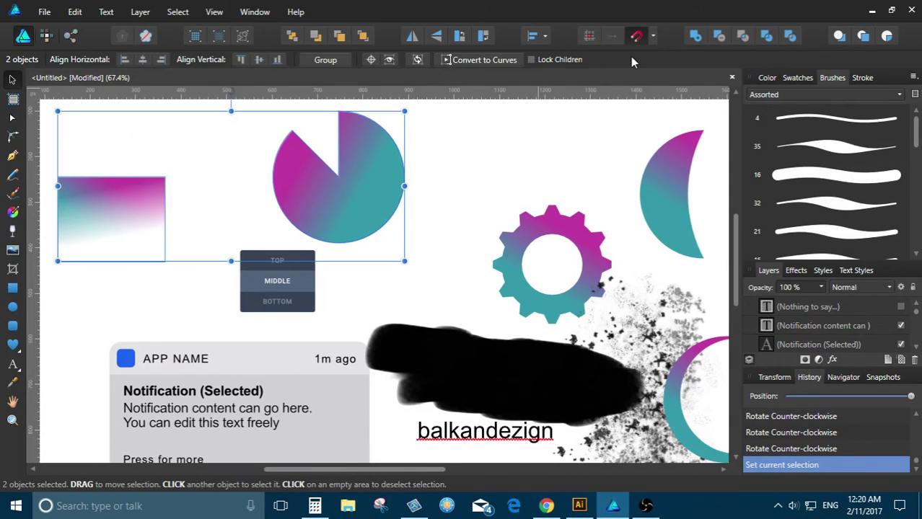
left_click(532, 35)
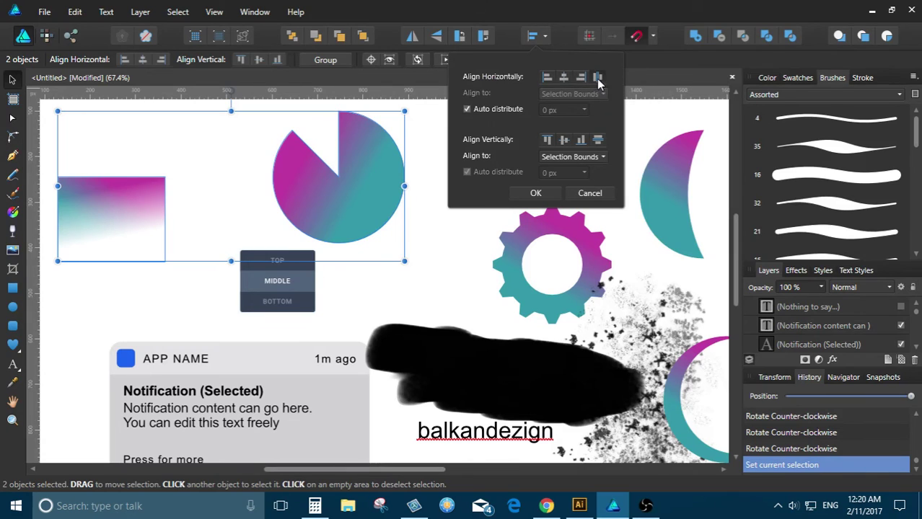
left_click(581, 78)
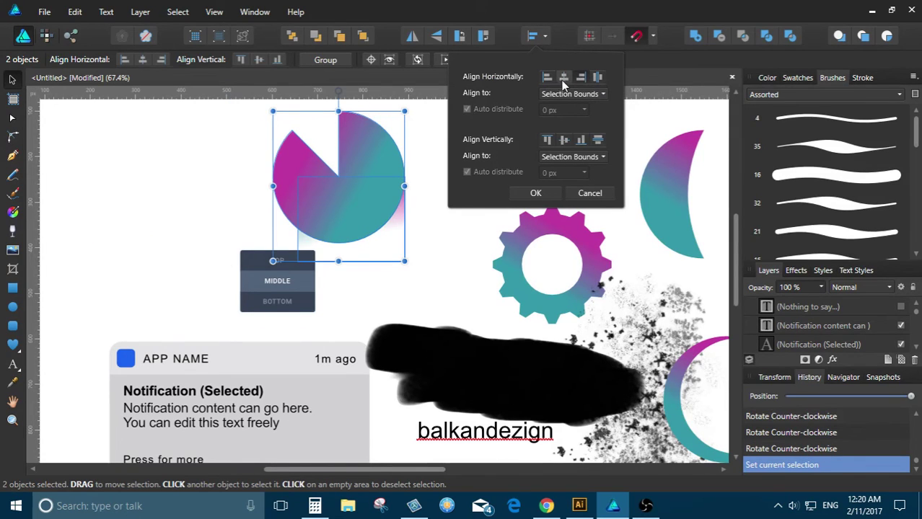
left_click(563, 77)
left_click(547, 77)
left_click(220, 205)
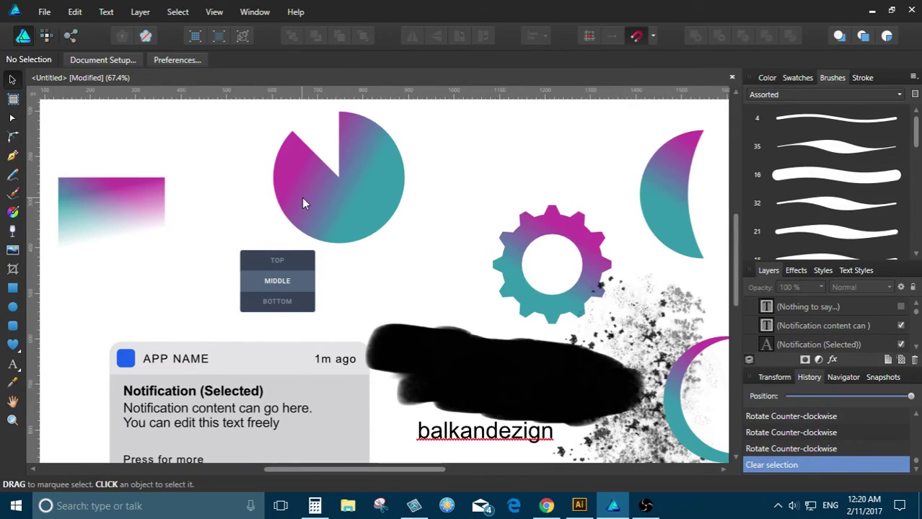
Reselect the gradient pie and switch the view to Retina pixel mode
scroll(302, 198, "down", 3)
left_click(350, 191)
scroll(351, 173, "up", 2)
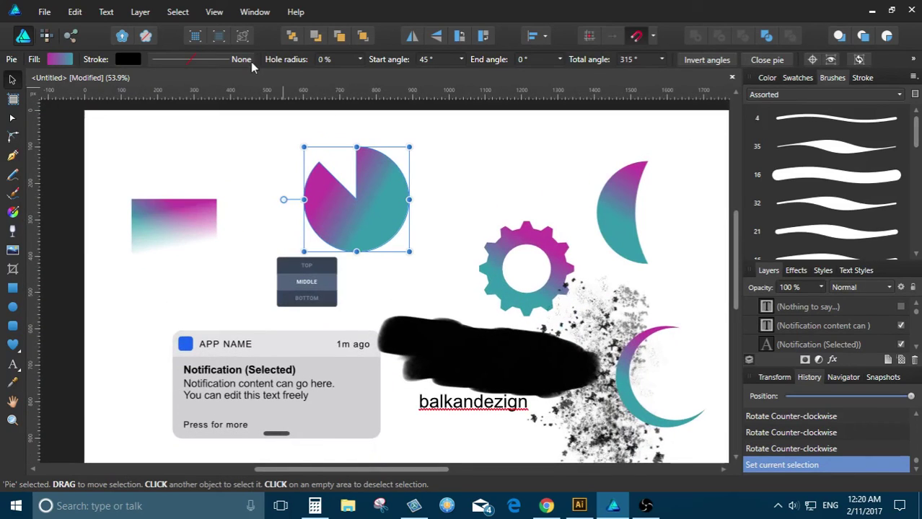
left_click(220, 37)
scroll(376, 198, "down", 2)
scroll(377, 199, "up", 4)
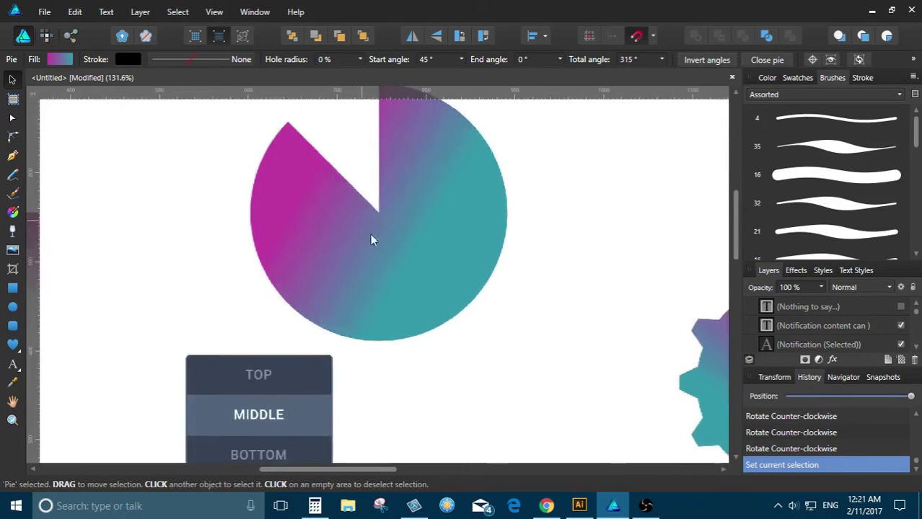
scroll(370, 239, "up", 2)
scroll(387, 260, "down", 5)
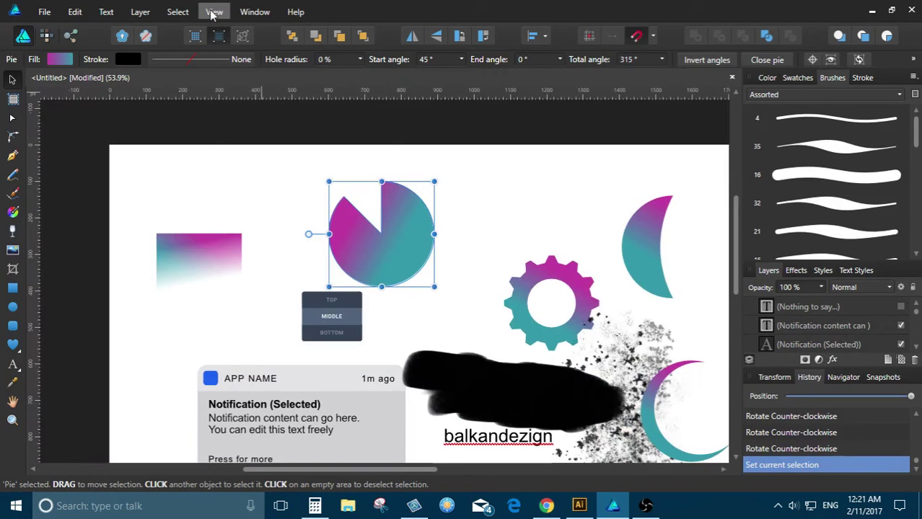
Use split view to compare vector and retina pixel rendering, sliding the divider across the lettering
left_click(214, 12)
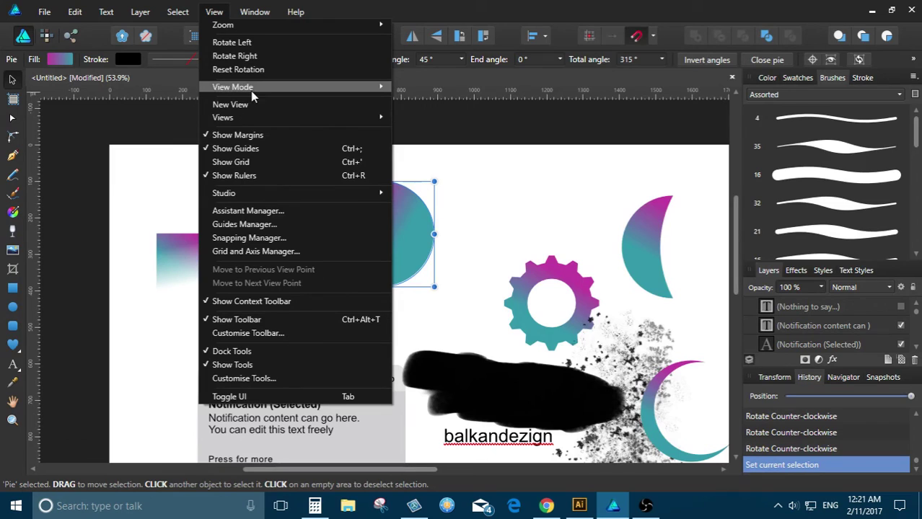
mouse_move(251, 90)
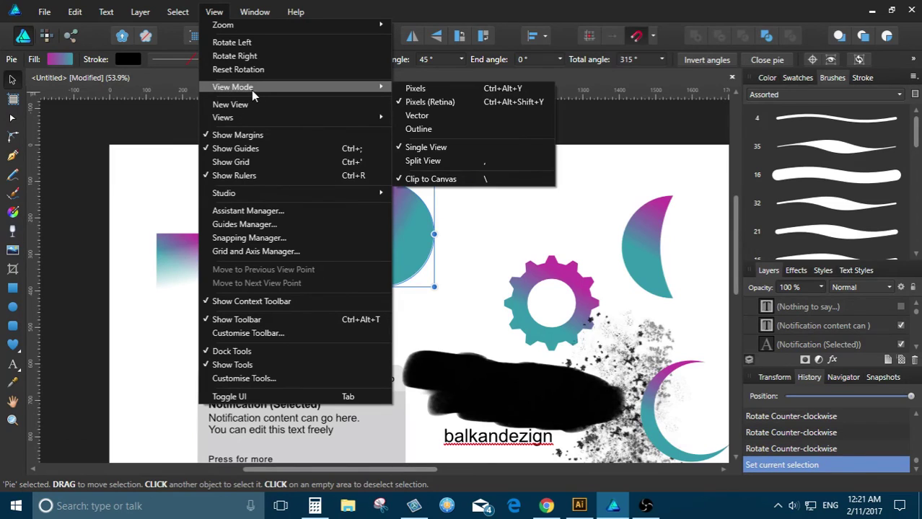
left_click(426, 161)
scroll(370, 339, "up", 2)
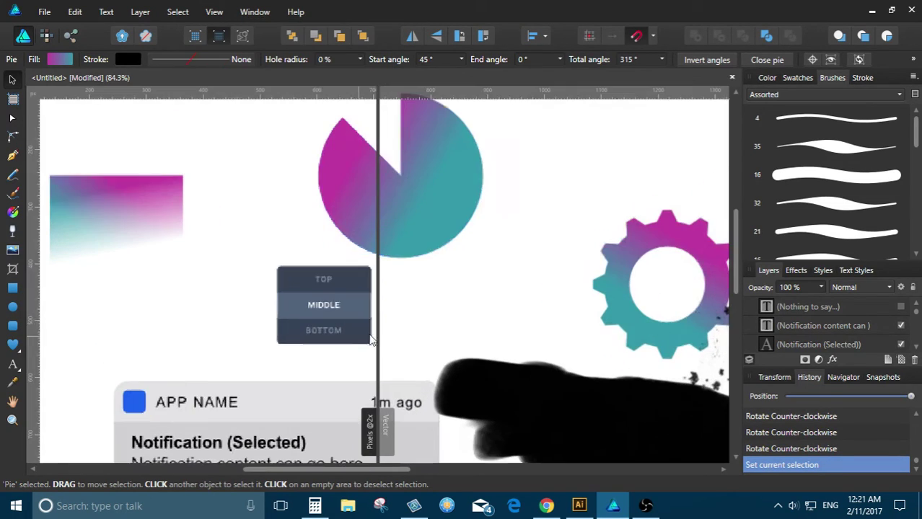
mouse_move(379, 325)
left_mouse_down()
mouse_move(222, 310)
mouse_move(240, 308)
left_mouse_up()
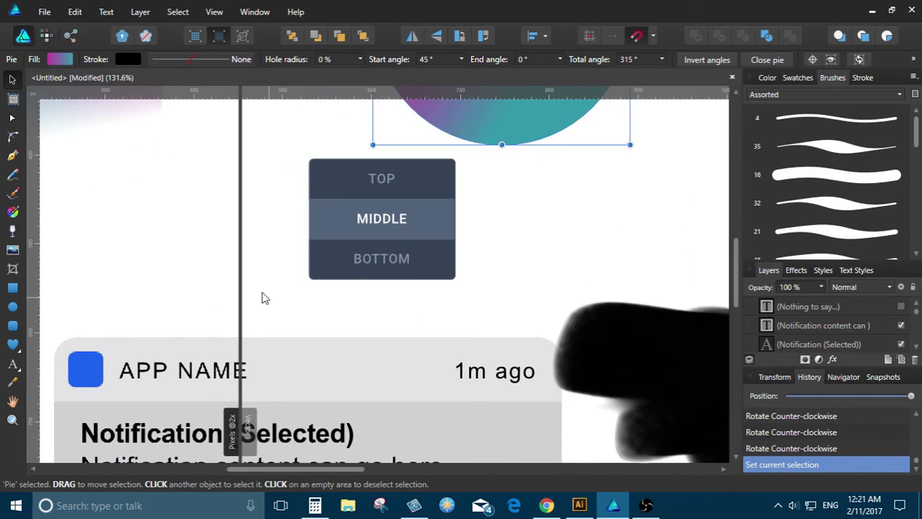
scroll(241, 267, "up", 5)
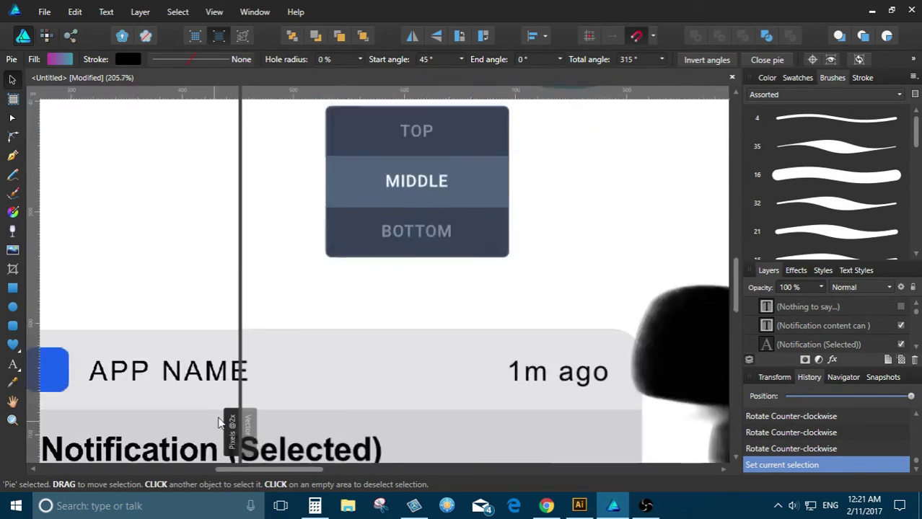
scroll(227, 341, "up", 6)
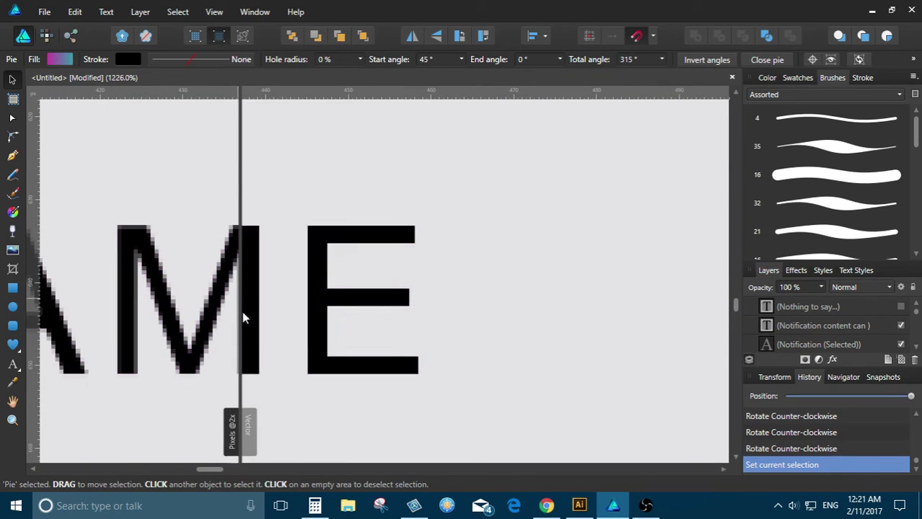
left_click(249, 431)
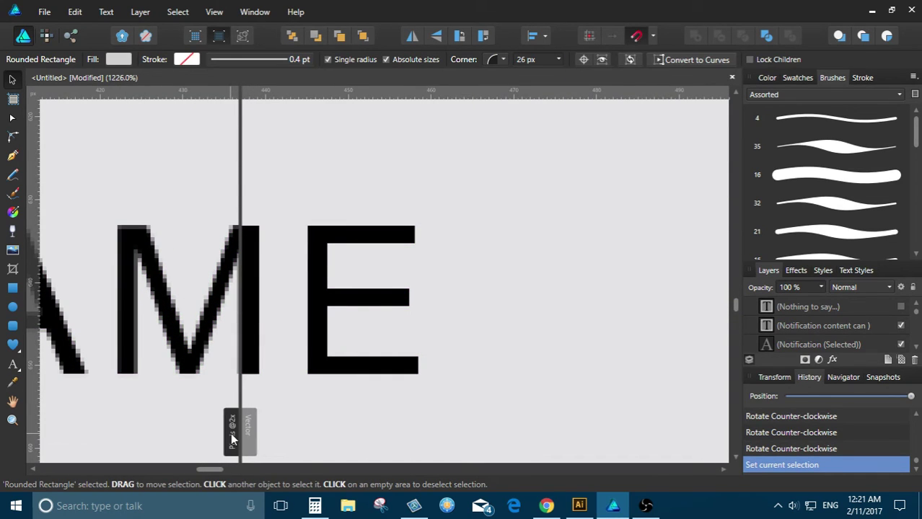
left_click(231, 433)
left_click_drag(239, 195, 421, 277)
Set the view mode back to Single View
scroll(231, 298, "up", 5, "ctrl")
scroll(240, 271, "down", 15)
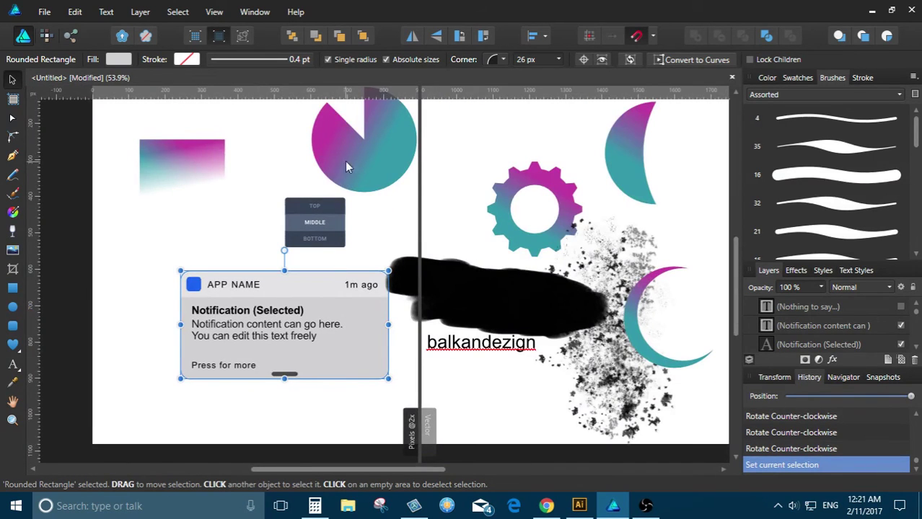
scroll(345, 161, "down", 3)
scroll(303, 101, "up", 1)
left_click(214, 12)
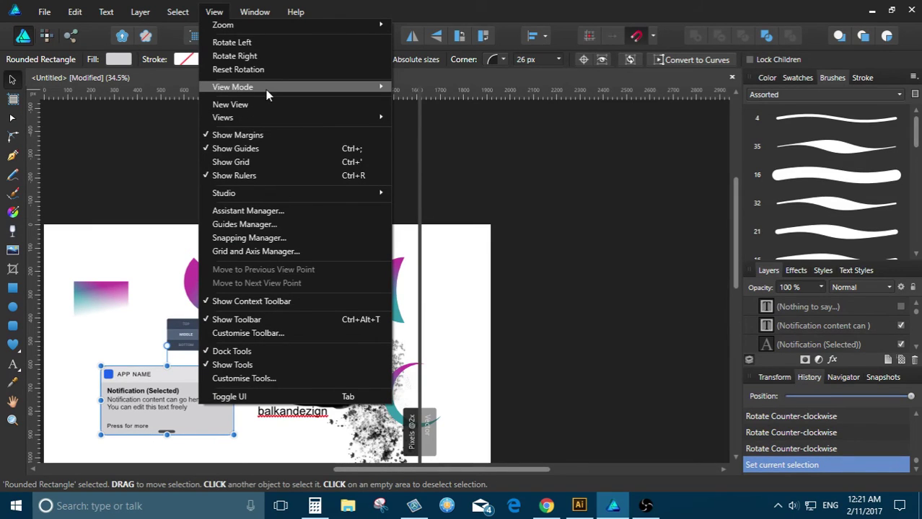
mouse_move(265, 89)
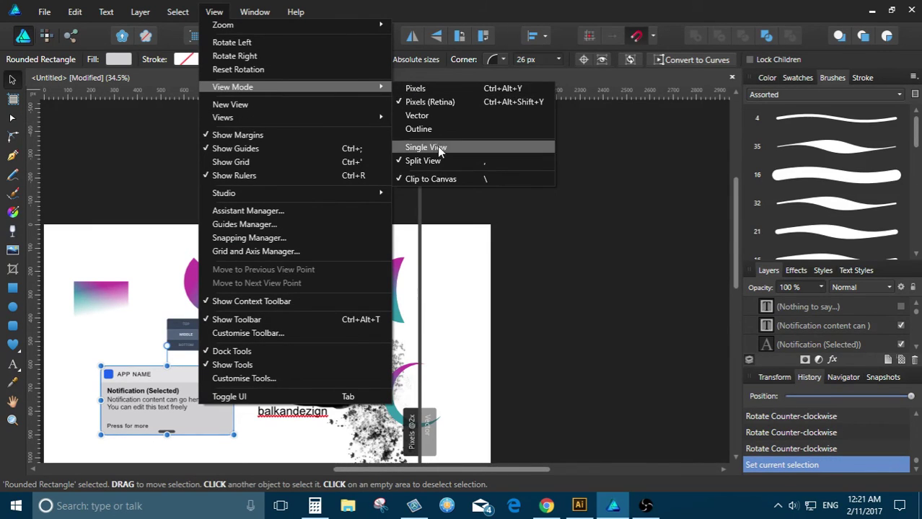
left_click(425, 148)
scroll(273, 259, "down", 4)
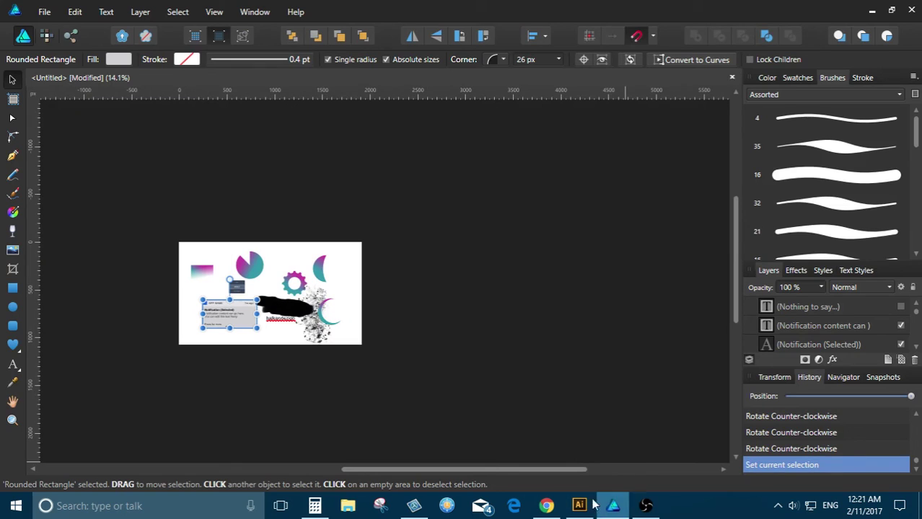
Check Illustrator and the YouTube dashboard in Chrome, then return to Affinity Designer
left_click(578, 506)
left_click(546, 506)
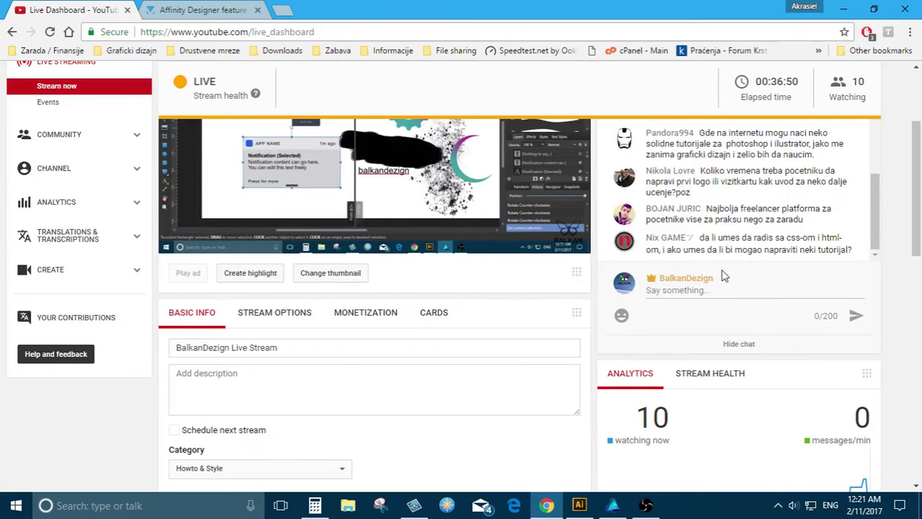
scroll(818, 238, "down", 1)
scroll(727, 283, "up", 3)
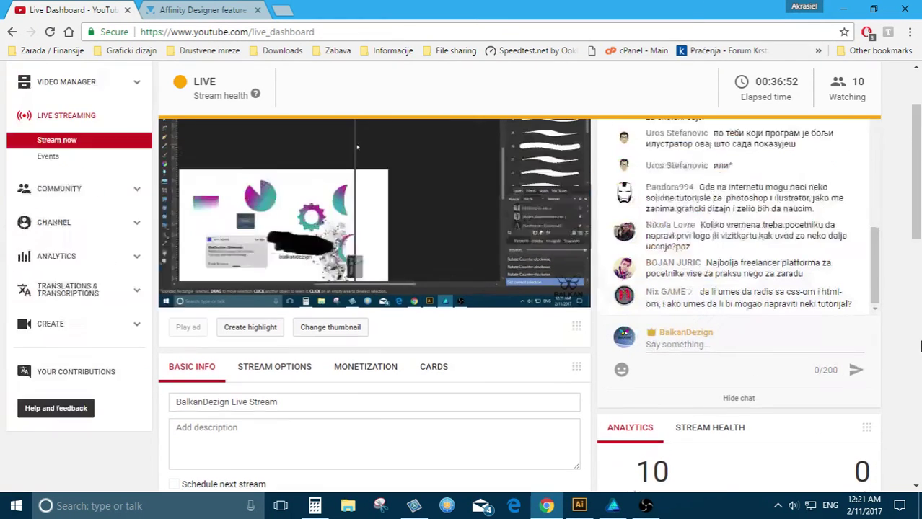
left_click(612, 506)
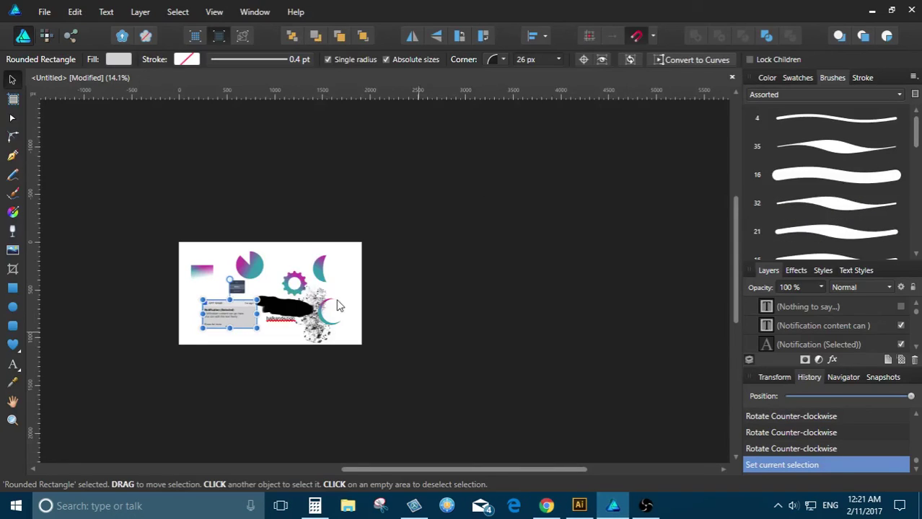
Deselect the notification card by clicking an empty canvas area
scroll(201, 310, "up", 3)
scroll(203, 315, "up", 1)
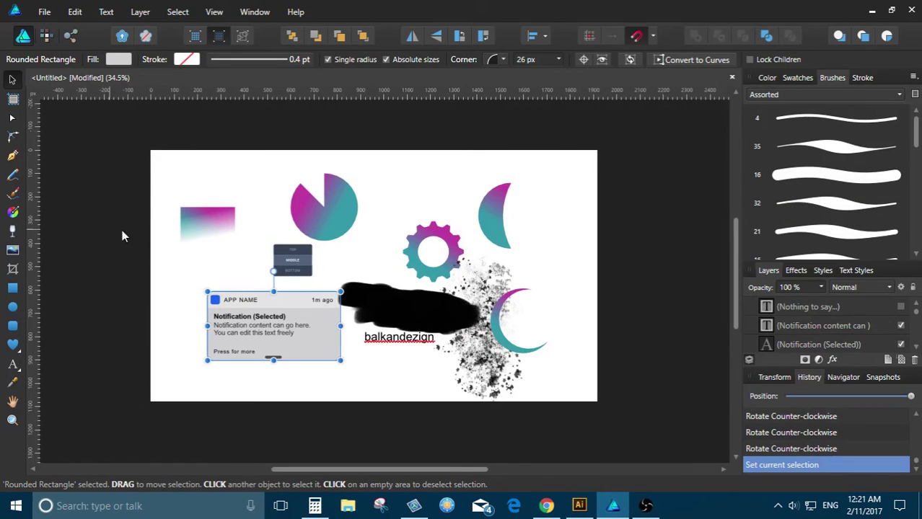
scroll(249, 266, "up", 2)
left_click(251, 266)
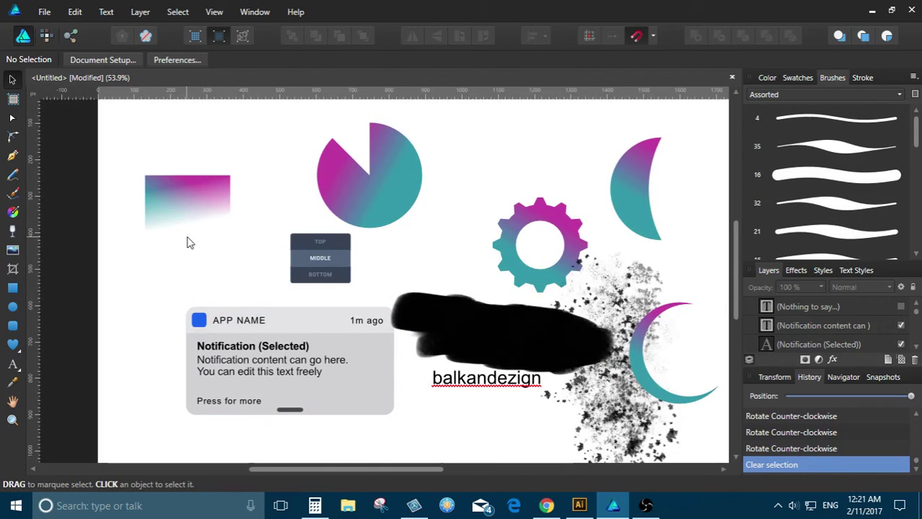
Bring up the Windows Start menu
scroll(187, 243, "up", 2)
scroll(187, 243, "down", 3)
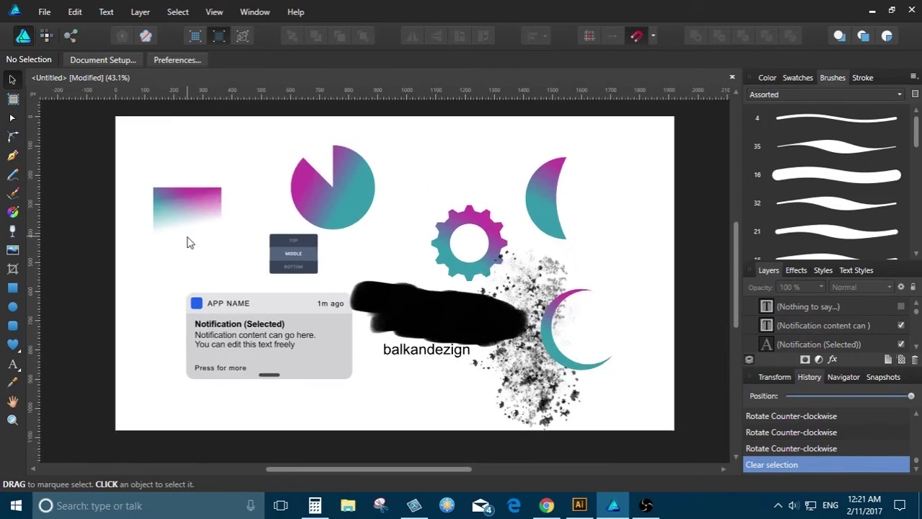
scroll(154, 258, "down", 1)
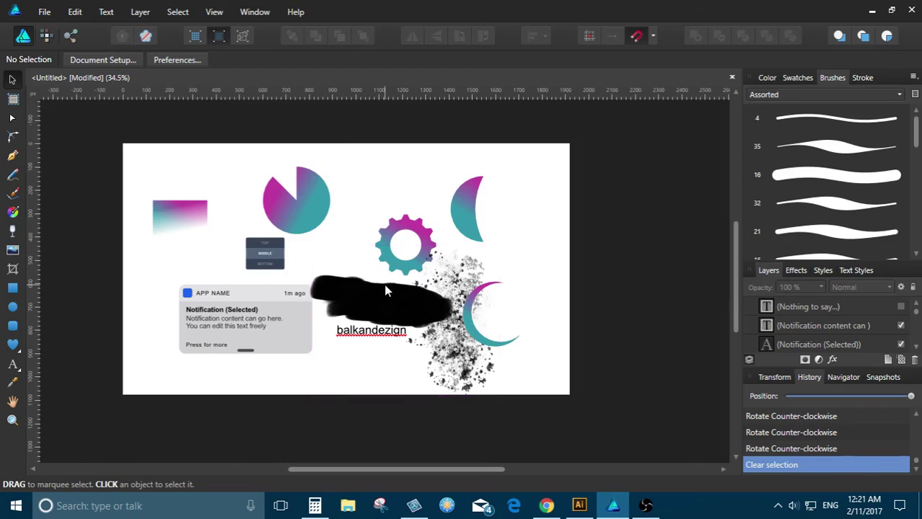
left_click(16, 506)
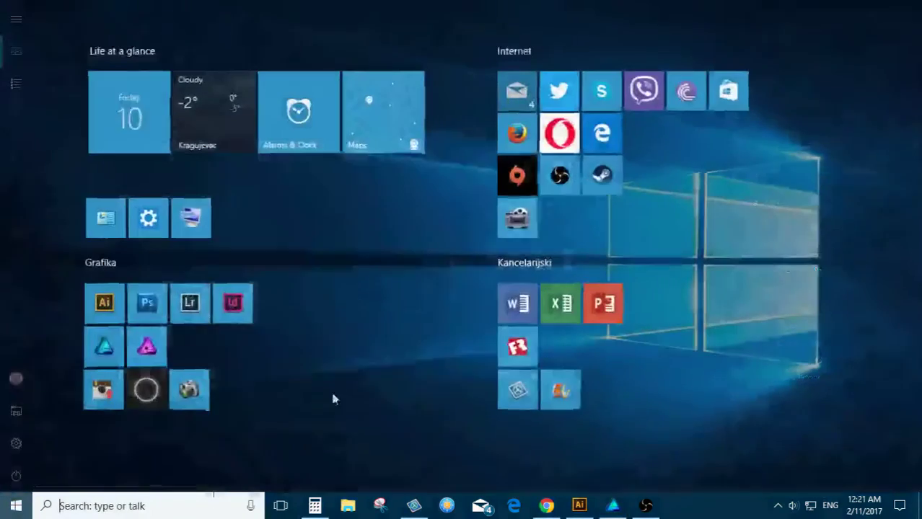
Launch Affinity Photo, make a new document from the clipboard's gradient rectangle, then switch to Chrome
left_click(144, 351)
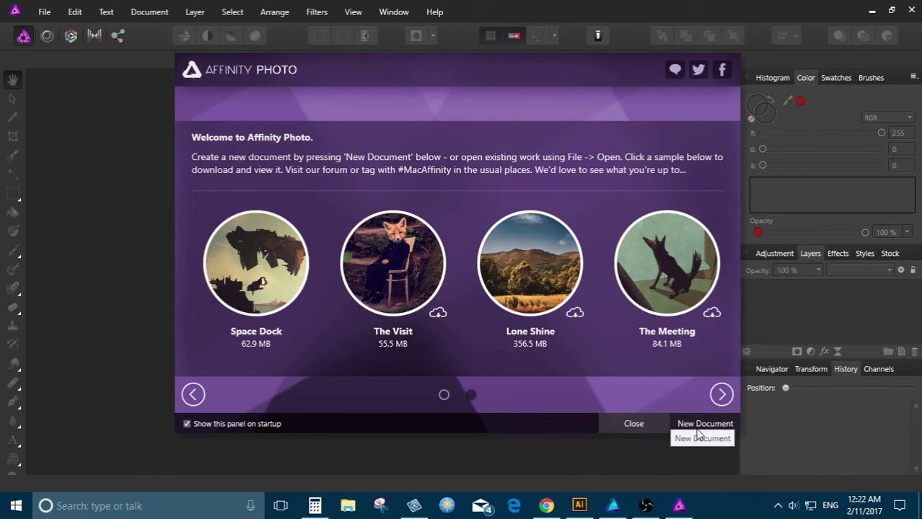
left_click(638, 423)
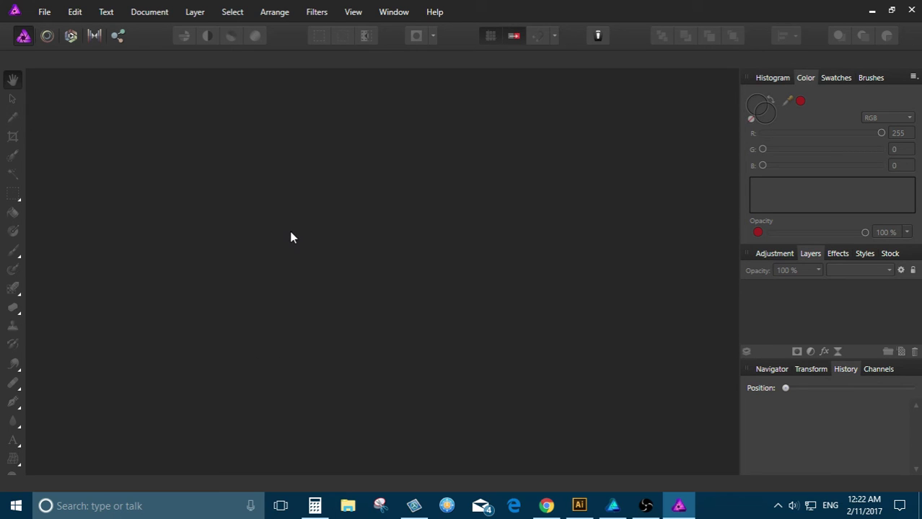
left_click(43, 12)
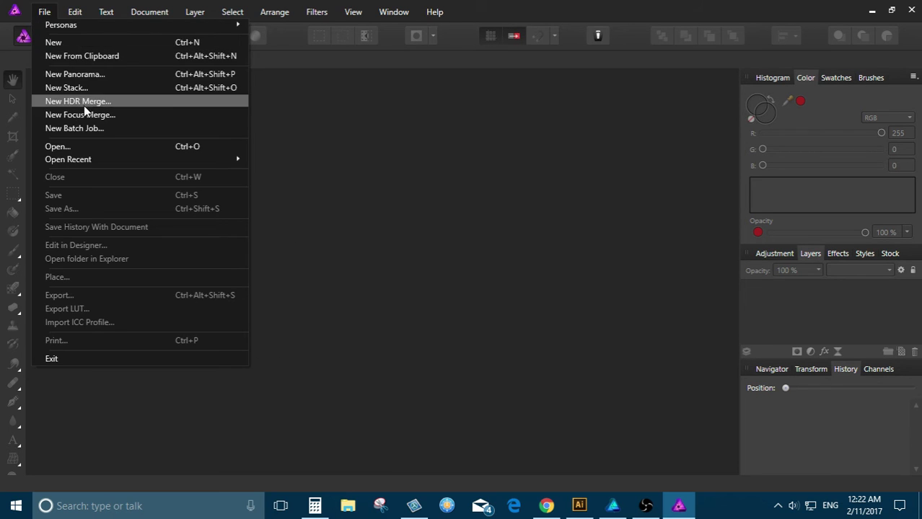
left_click(88, 57)
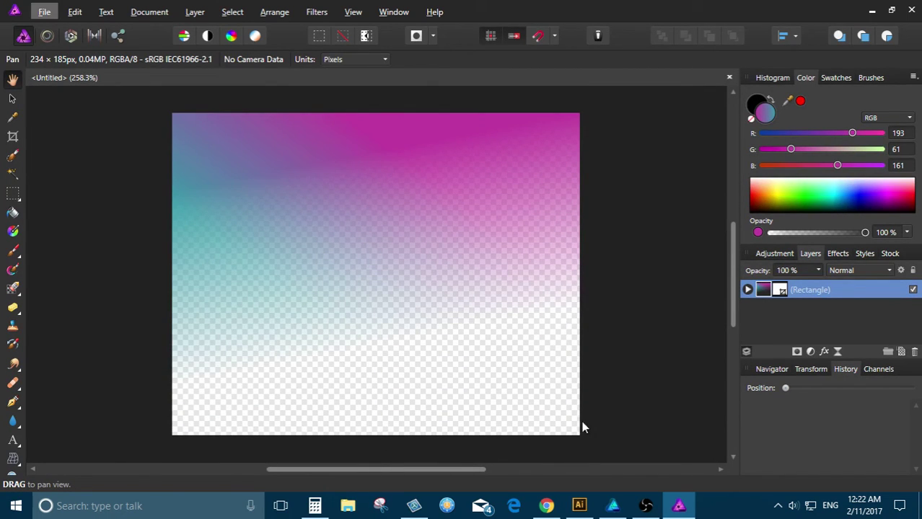
left_click(546, 506)
Search Google for 'images' in a new tab and show the Images results
left_click(289, 9)
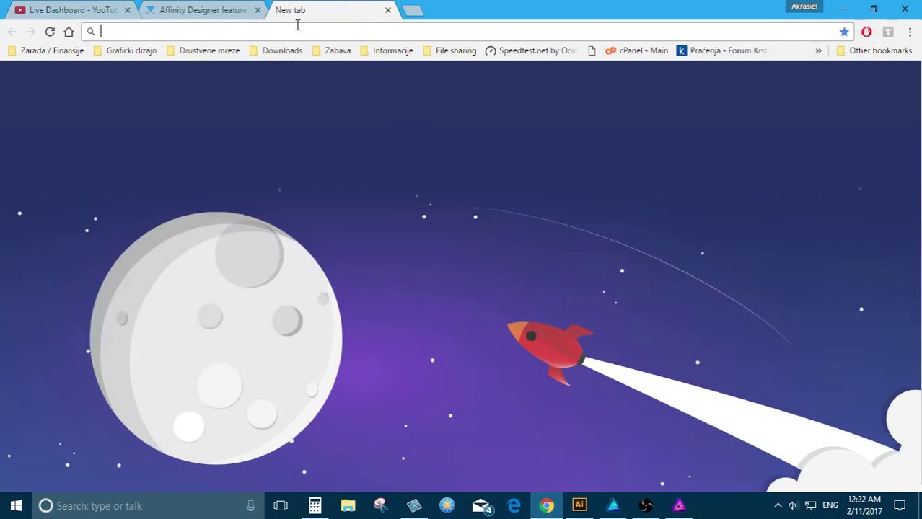
type("images")
key("Return")
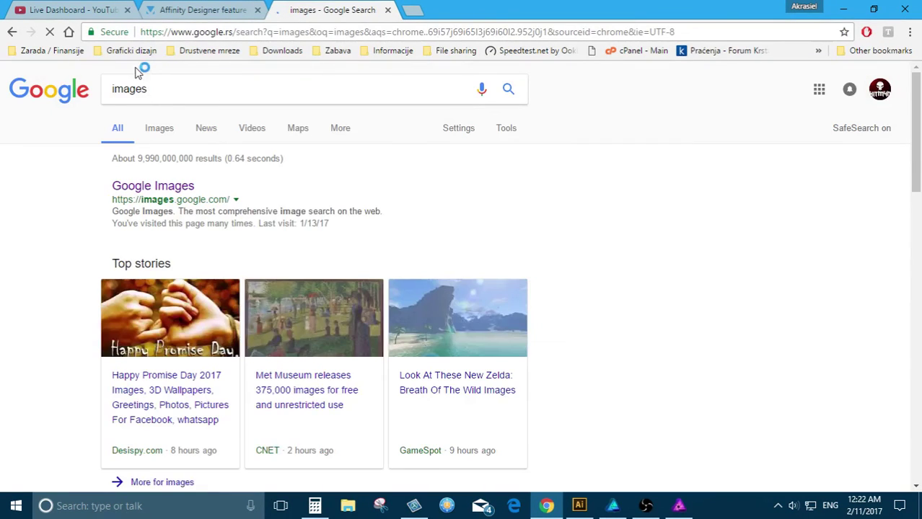
left_click(127, 51)
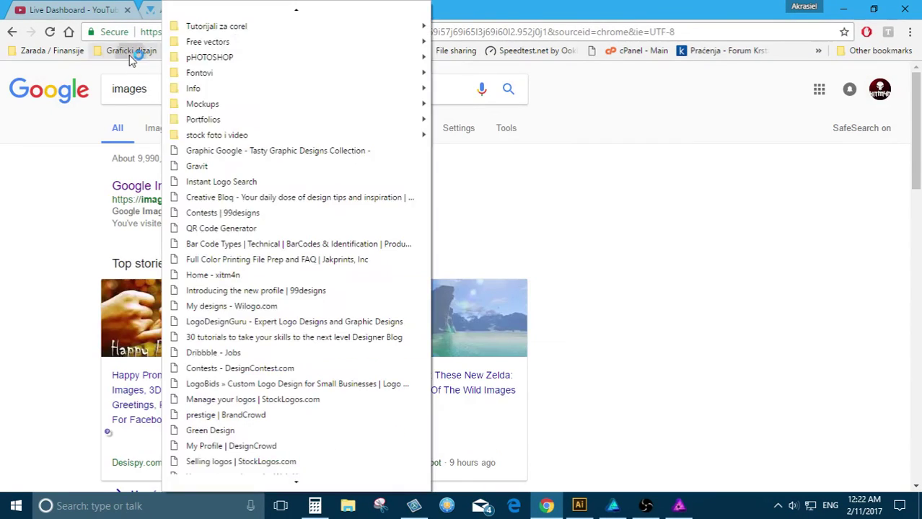
left_click(141, 74)
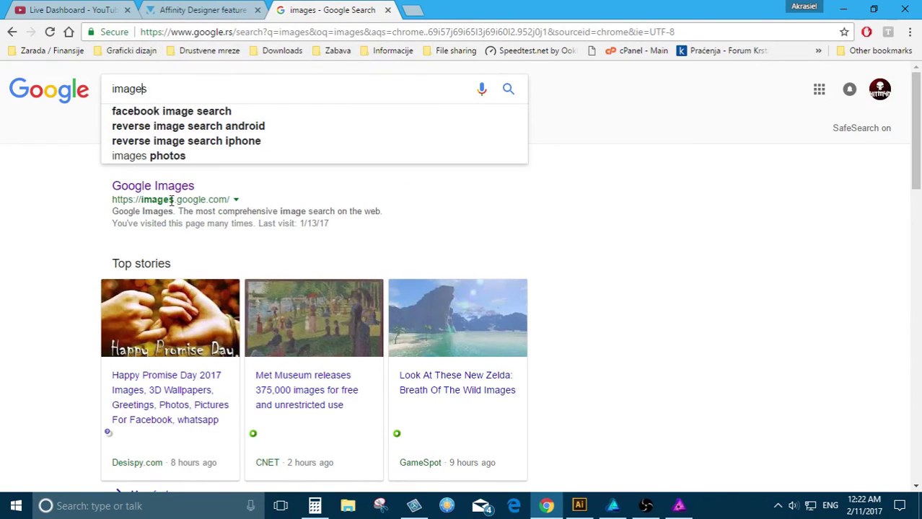
left_click(147, 189)
left_click(12, 32)
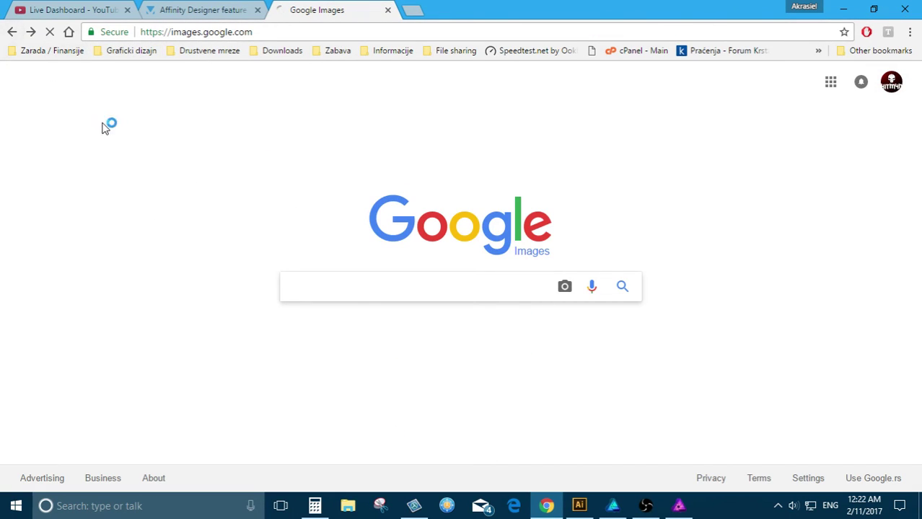
left_click(159, 130)
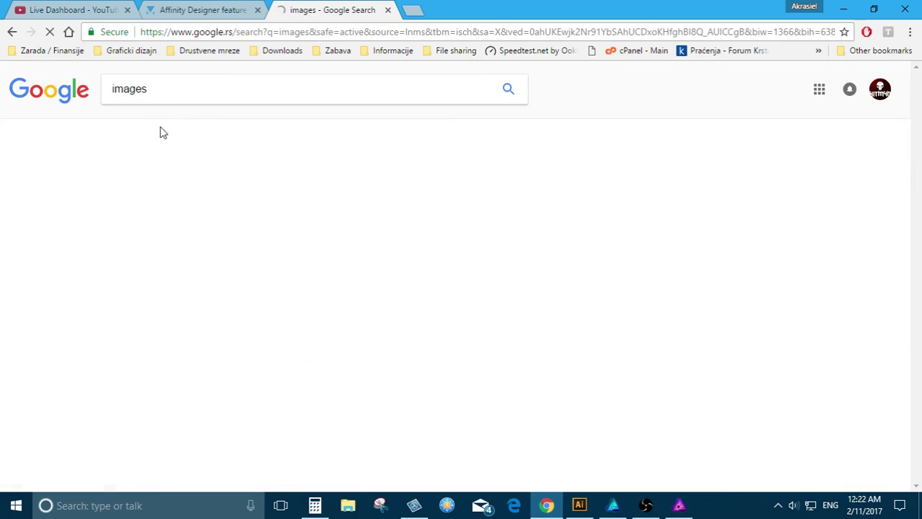
Copy the blue-eyed cat photo to the clipboard and return to Affinity Photo
left_click(595, 312)
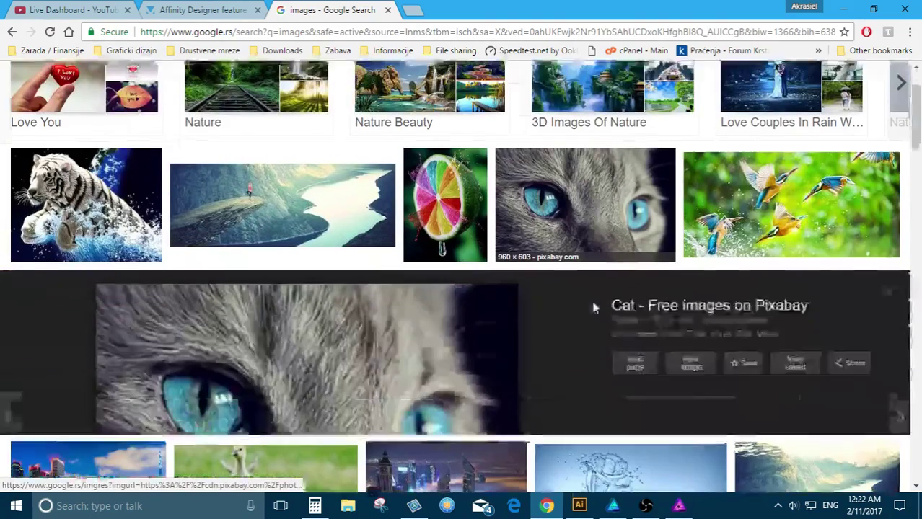
right_click(273, 266)
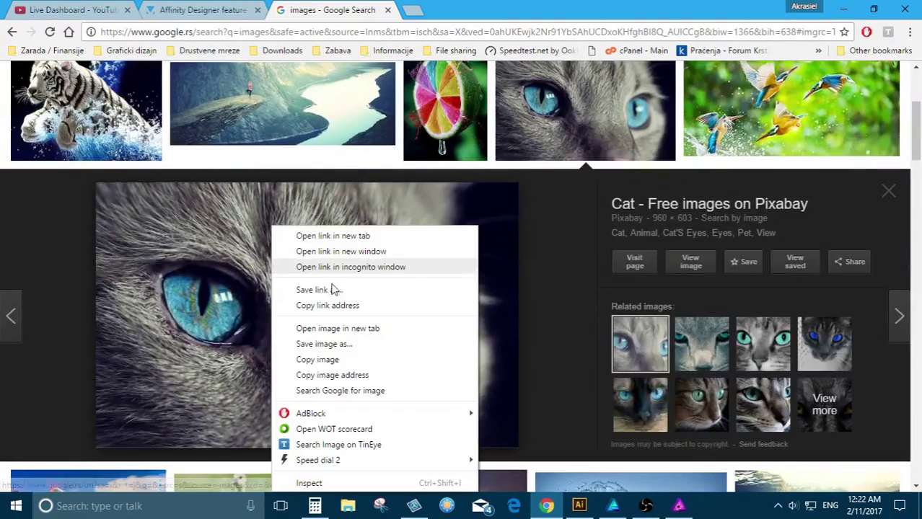
left_click(337, 358)
key("alt+Tab")
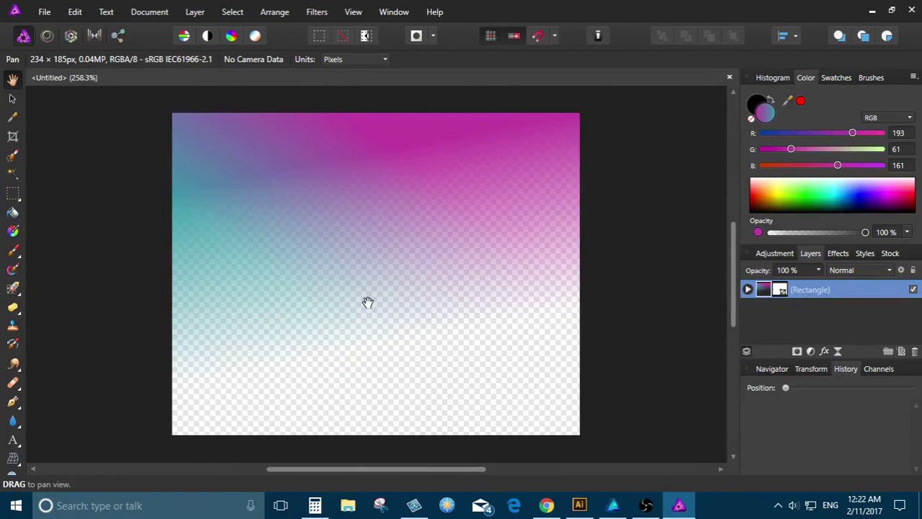
Paste the cat photo, close the document without saving, and bring up the cat image's options in Chrome
key("ctrl+v")
scroll(202, 249, "down", 8)
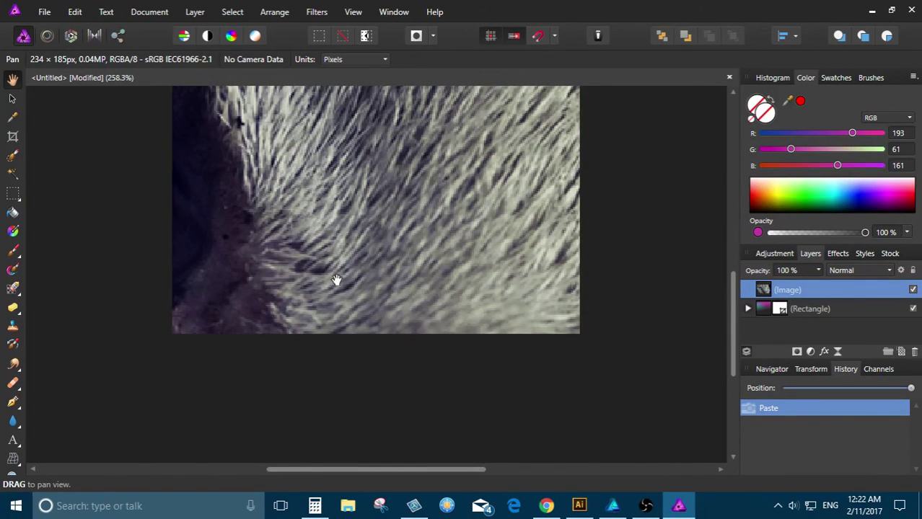
left_click(730, 77)
left_click(454, 274)
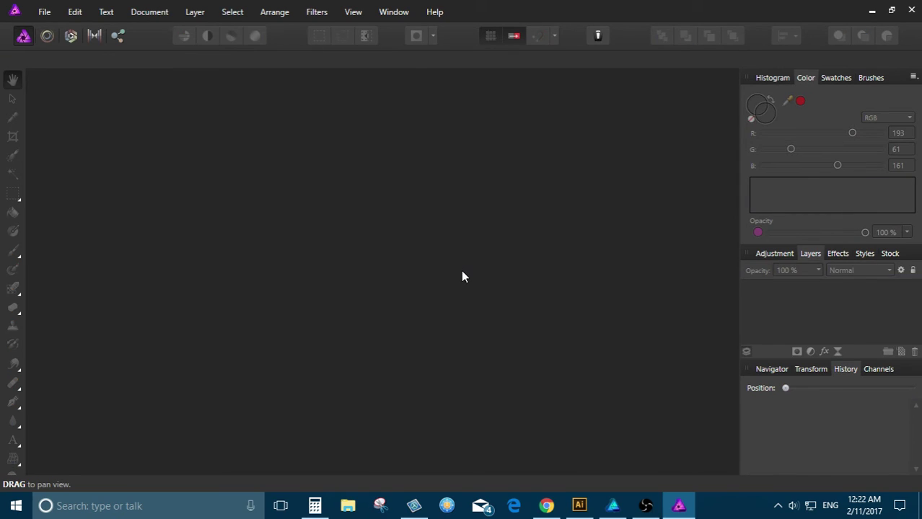
key("alt+Tab")
right_click(390, 291)
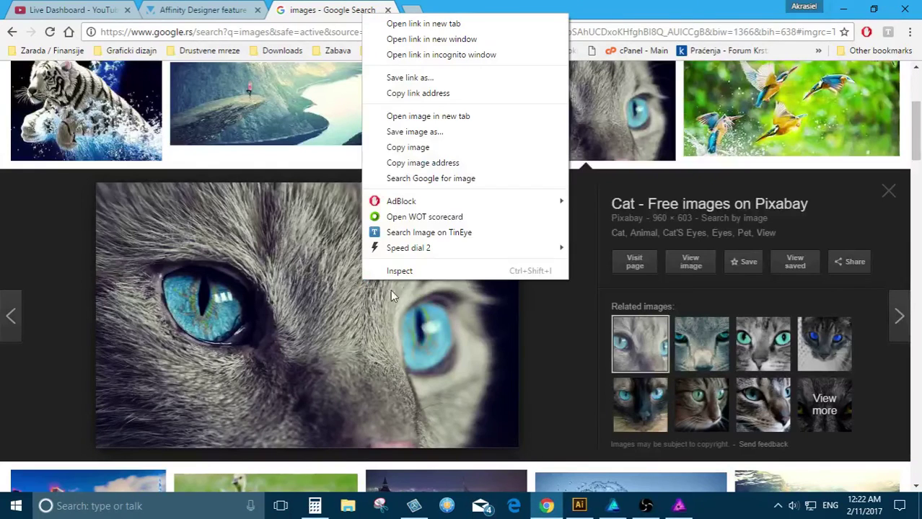
Save the cat photo to the desktop as cat-1285634_960_720.png and open it in Affinity Photo
left_click(414, 131)
left_click(660, 406)
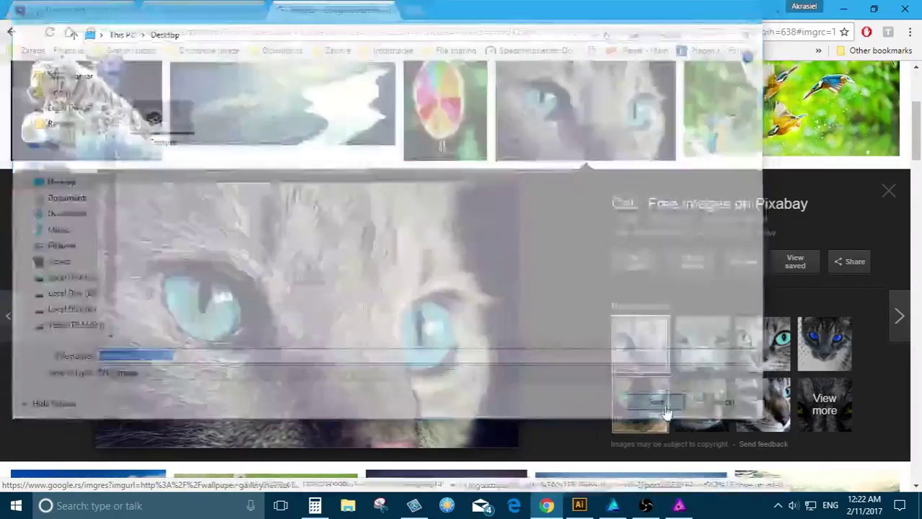
key("super+d")
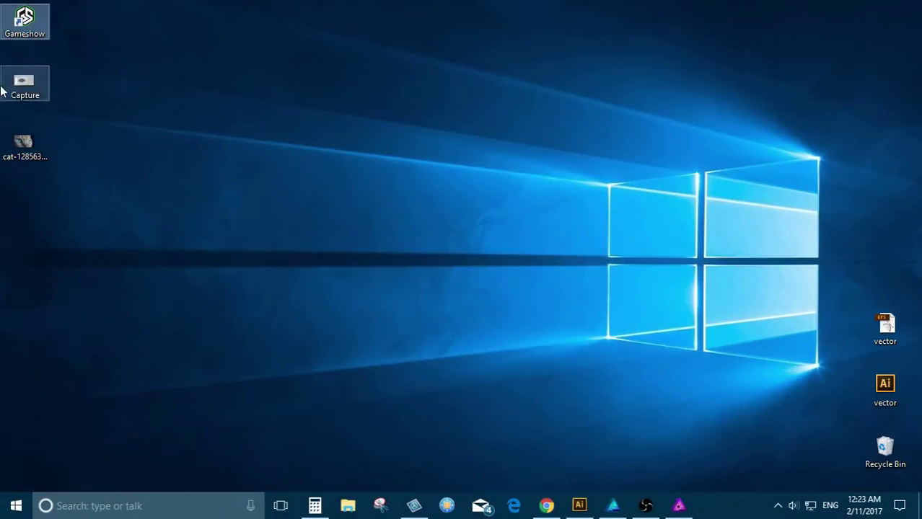
left_click_drag(24, 144, 679, 503)
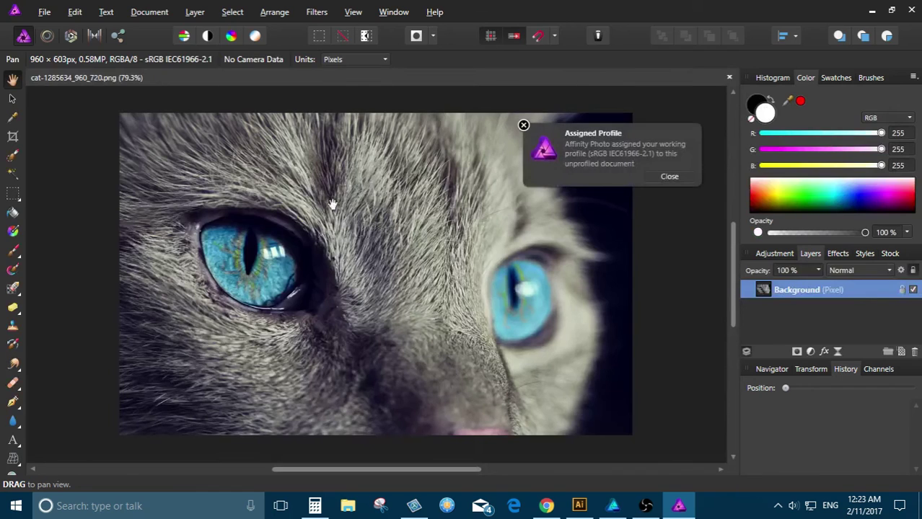
Dismiss the profile notice, test a Liquify warp on the cat's left eye, undo it, then enter Develop
left_click(676, 178)
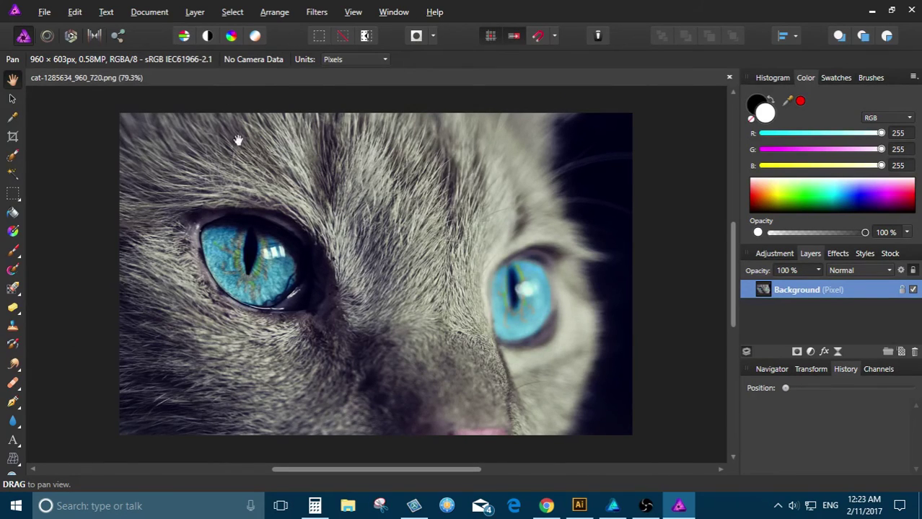
left_click(47, 36)
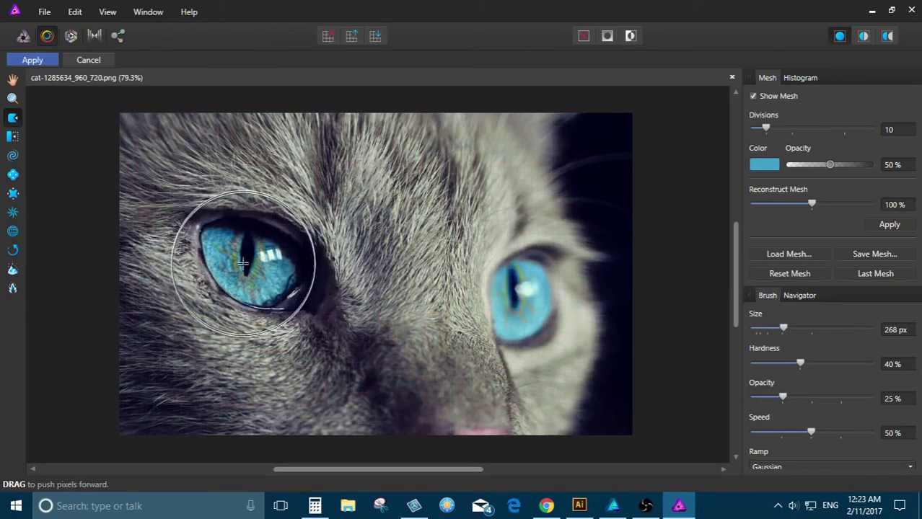
mouse_move(243, 263)
left_mouse_down()
mouse_move(281, 178)
mouse_move(230, 287)
mouse_move(273, 213)
mouse_move(249, 266)
mouse_move(221, 276)
mouse_move(197, 271)
left_mouse_up()
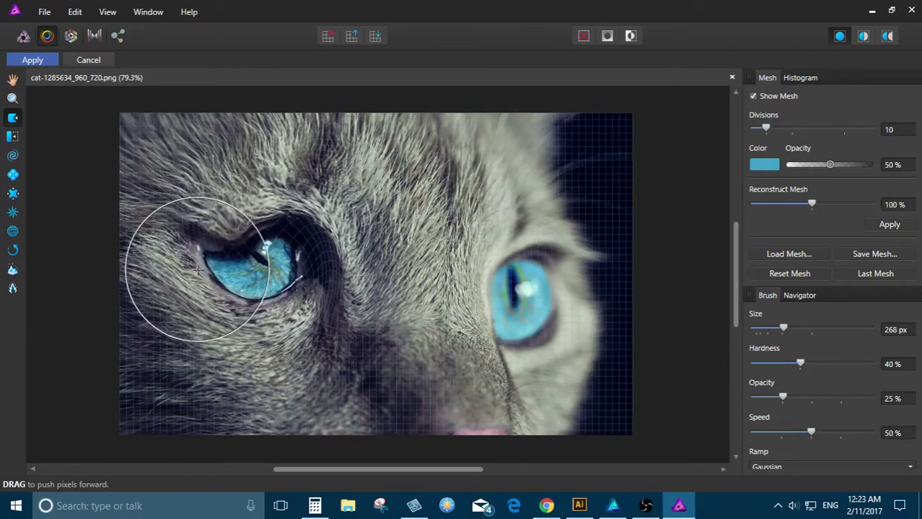
key("ctrl+z")
key("ctrl+z")
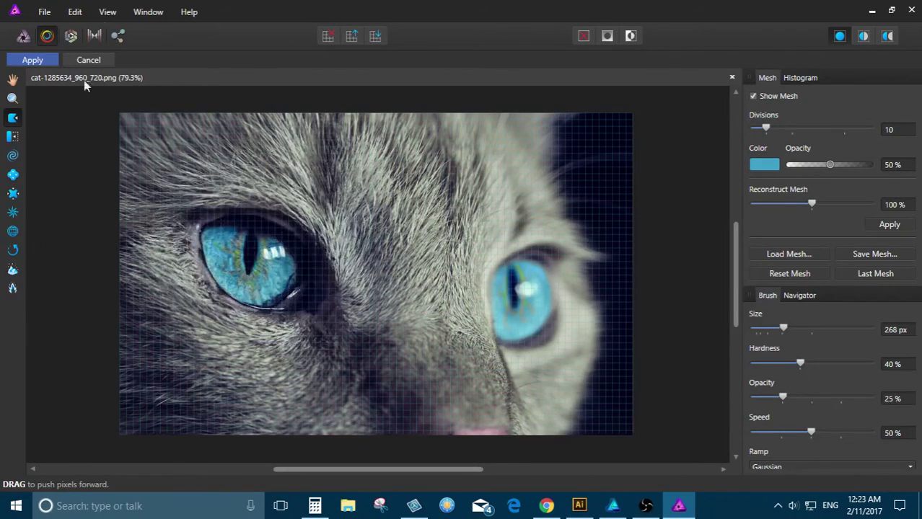
left_click(41, 62)
left_click(75, 41)
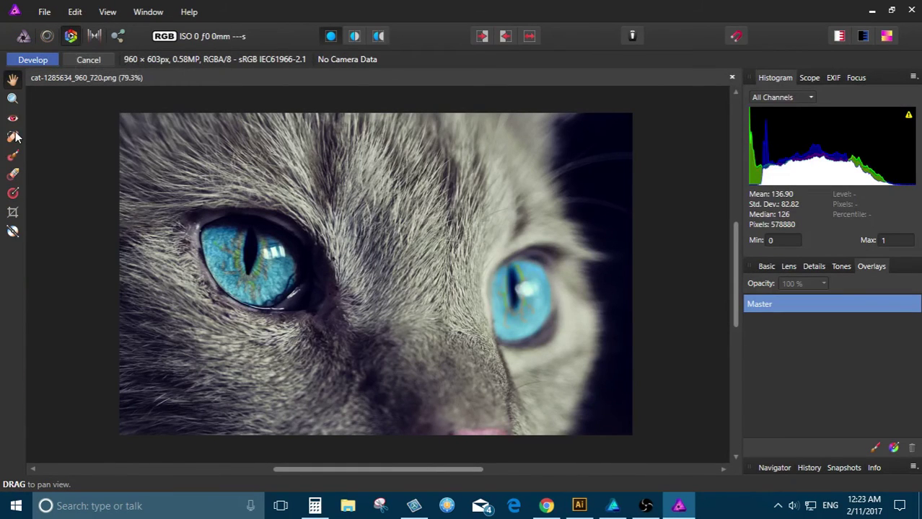
Try a red overlay gradient across the photo, undo it, and leave the Develop persona
left_click(13, 195)
left_click_drag(165, 149, 477, 345)
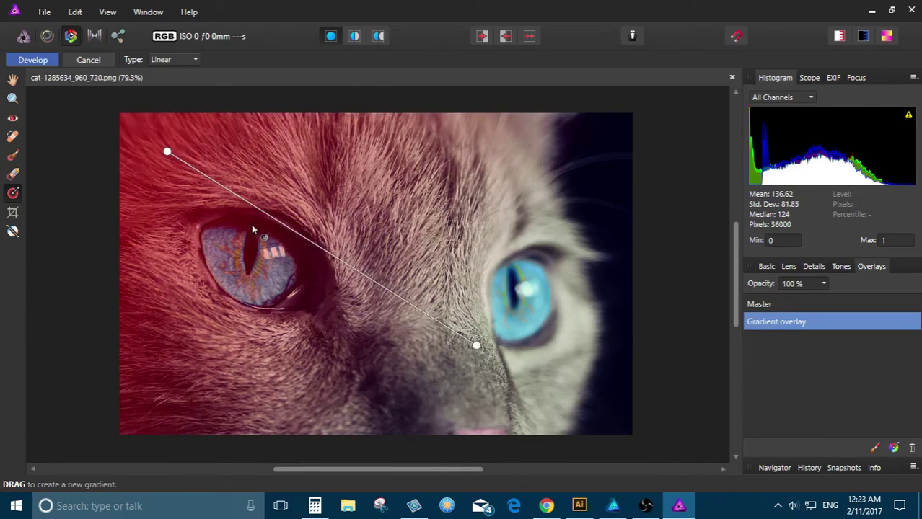
key("ctrl+z")
left_click(94, 60)
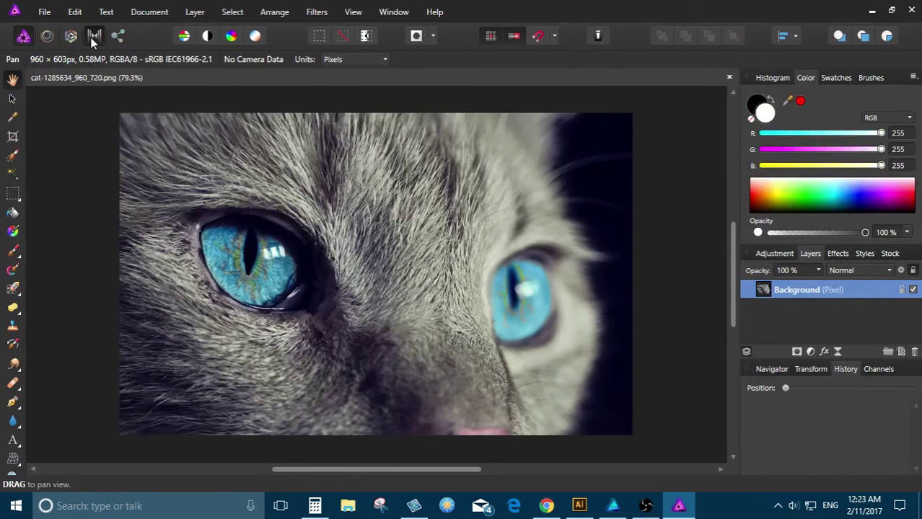
Preview the Detailed and Natural tone mapping presets, then cancel Tone Mapping
left_click(92, 36)
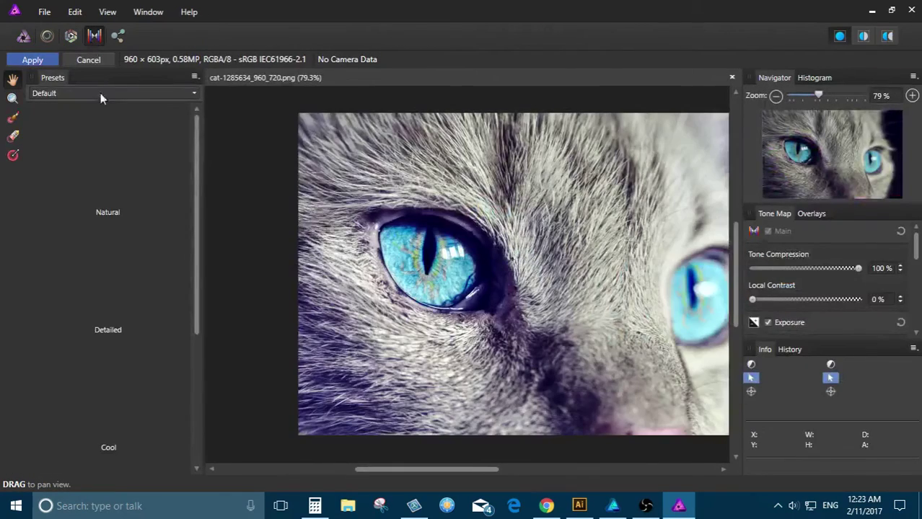
scroll(130, 306, "down", 3)
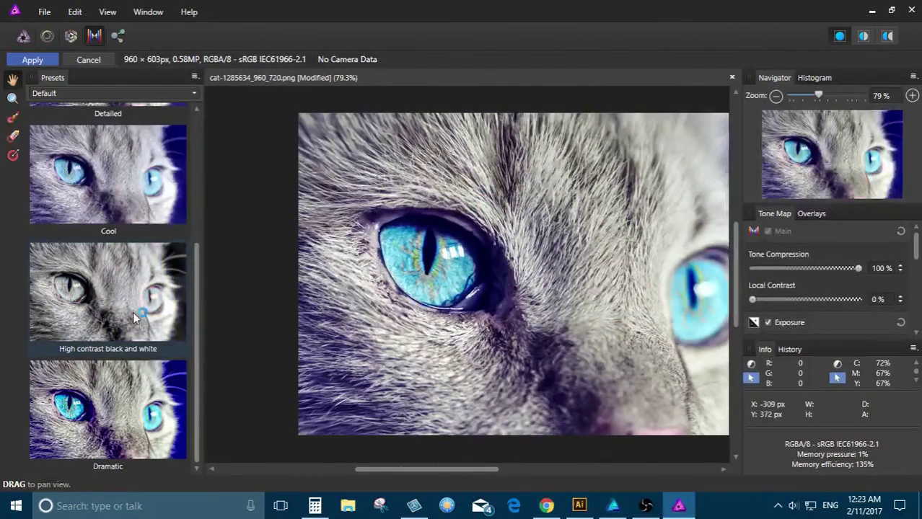
scroll(133, 312, "up", 3)
left_click(148, 297)
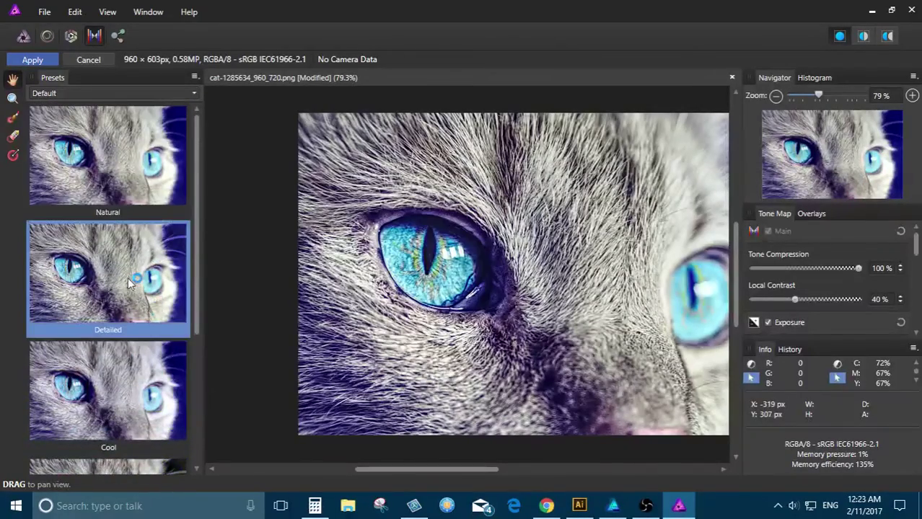
left_click(144, 152)
left_click(71, 61)
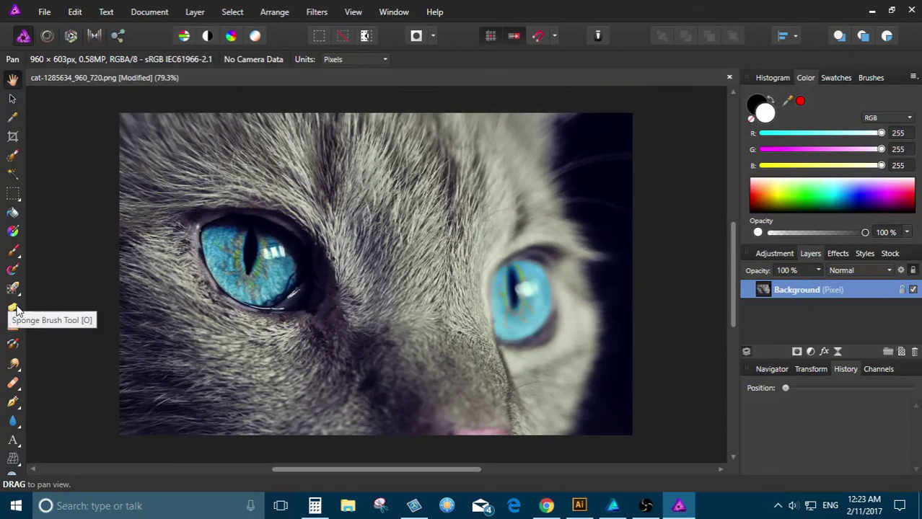
Pick the Clone Brush and try strokes on the cat's eye before any source is set
left_click(16, 310)
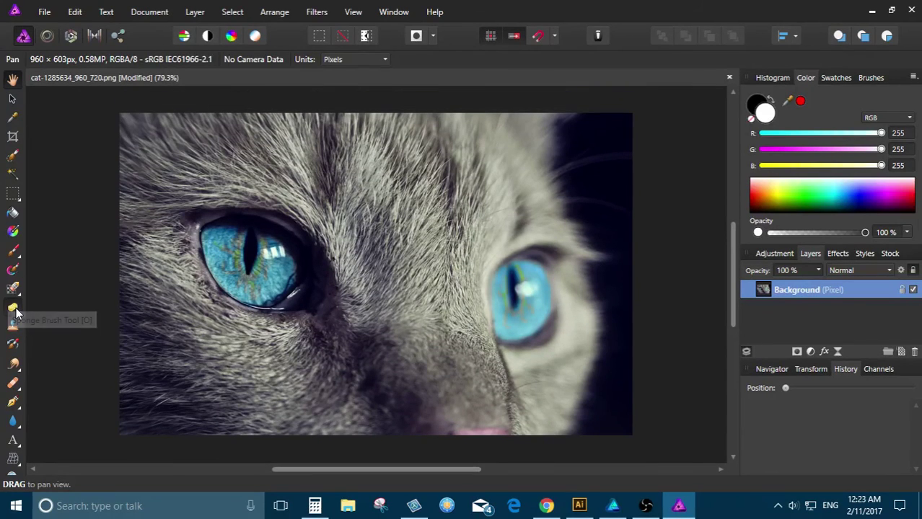
left_click(13, 328)
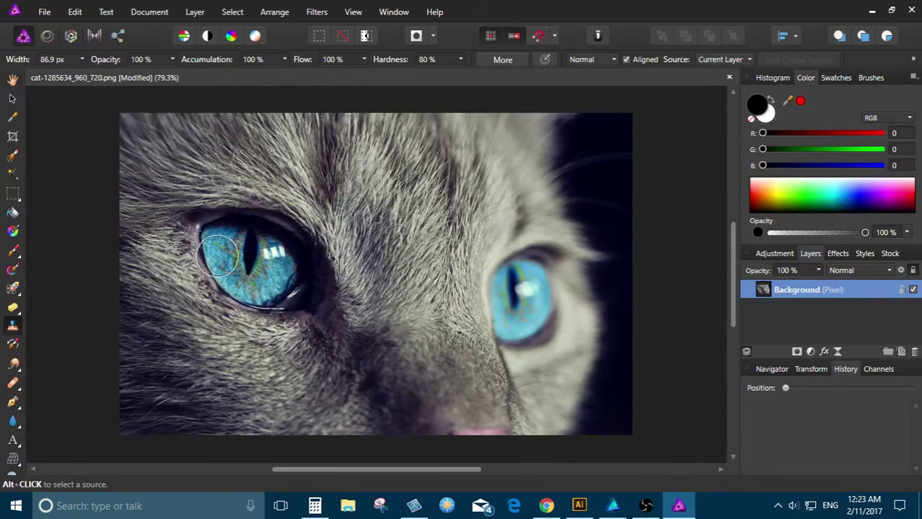
left_click(243, 271)
scroll(243, 270, "up", 2)
scroll(243, 270, "up", 1)
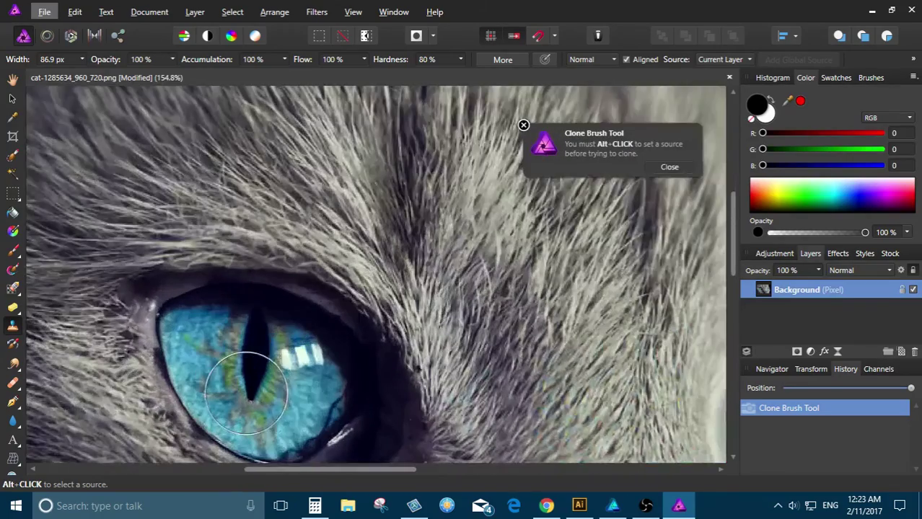
scroll(239, 376, "up", 3)
scroll(260, 301, "down", 2)
left_click(220, 350)
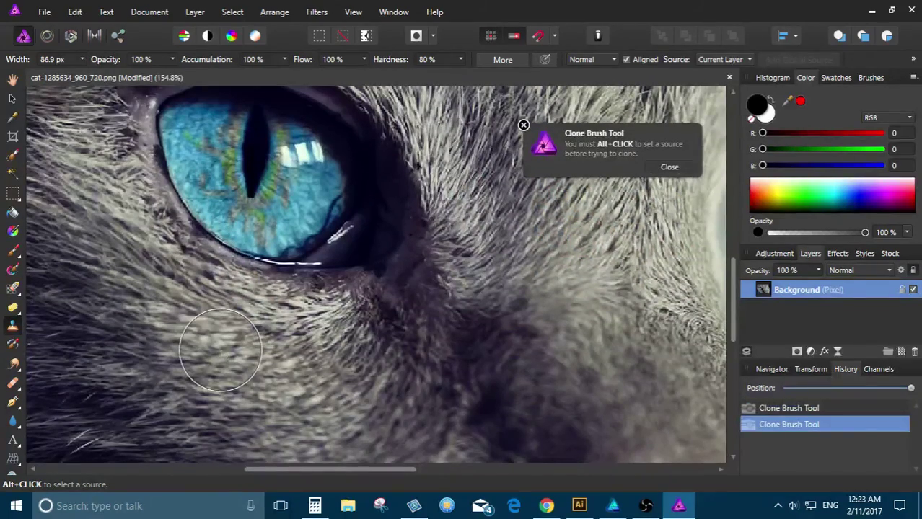
left_click(216, 333)
left_click(254, 220)
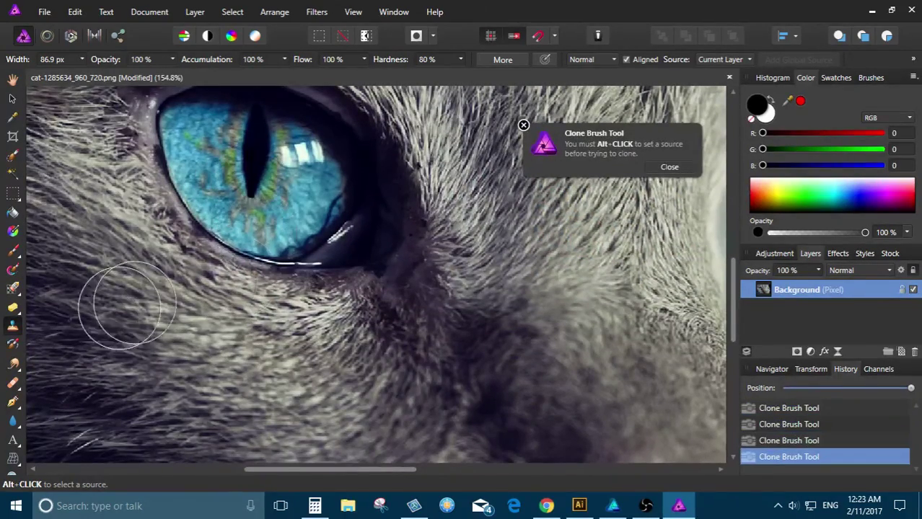
Sample fur below the eye, paint it over the eye, and close the document without saving
left_click(154, 308, "alt")
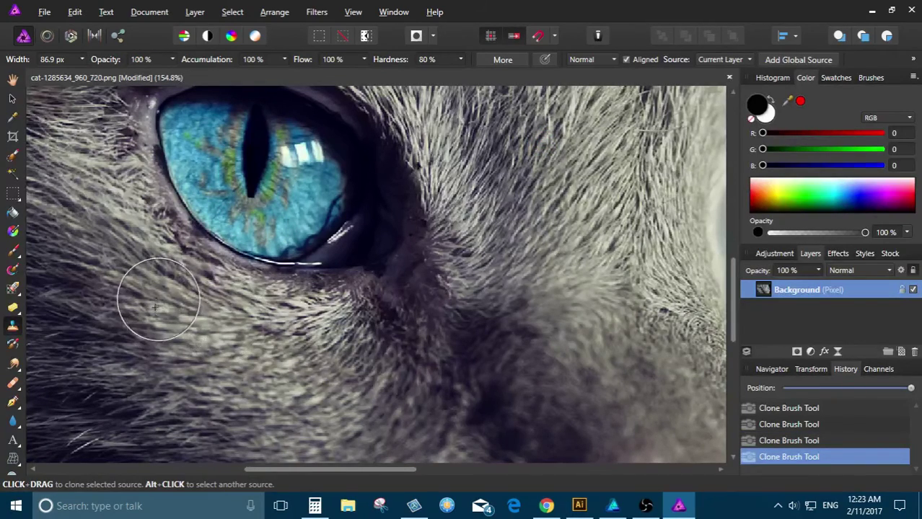
mouse_move(155, 308)
left_mouse_down()
mouse_move(186, 265)
mouse_move(215, 260)
mouse_move(276, 199)
mouse_move(256, 254)
mouse_move(249, 176)
mouse_move(225, 138)
mouse_move(307, 206)
mouse_move(368, 183)
mouse_move(350, 219)
mouse_move(422, 257)
left_mouse_up()
left_click(911, 10)
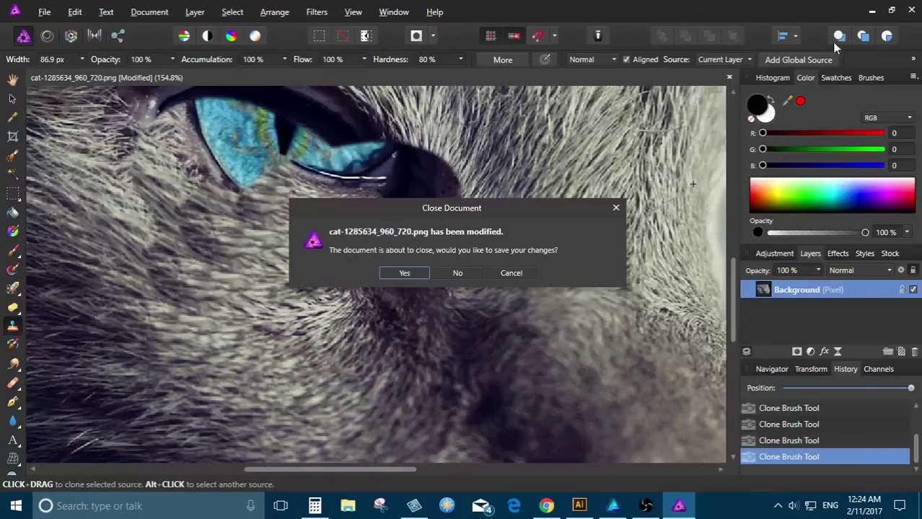
left_click(457, 273)
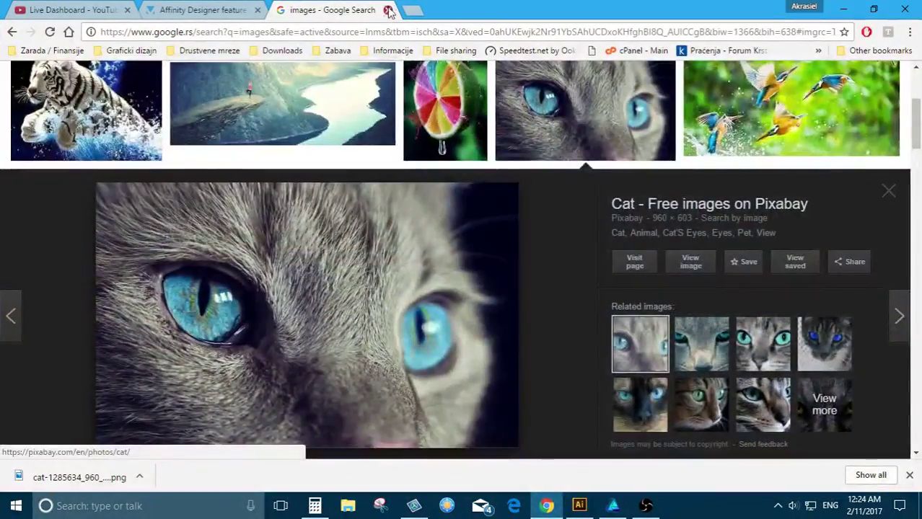
Close the Google Images tab and scroll the Live Dashboard to read the new chat messages
left_click(388, 11)
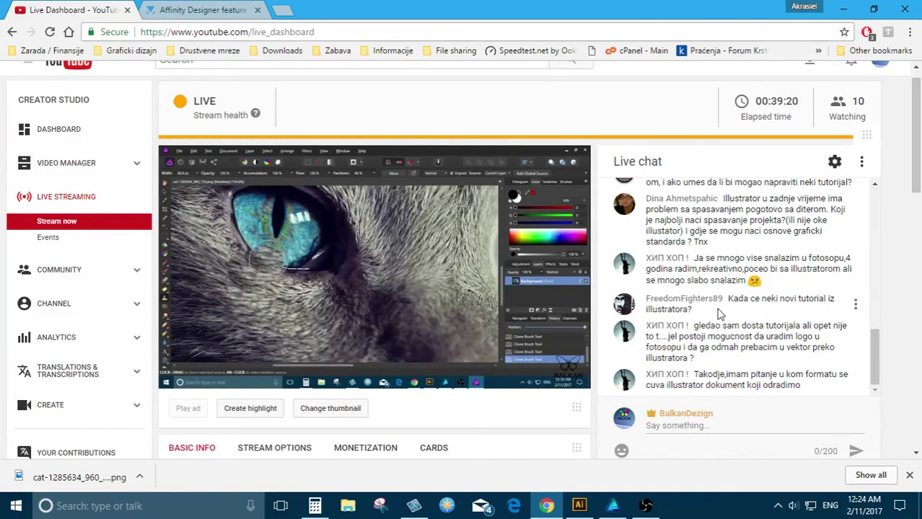
scroll(721, 309, "up", 2)
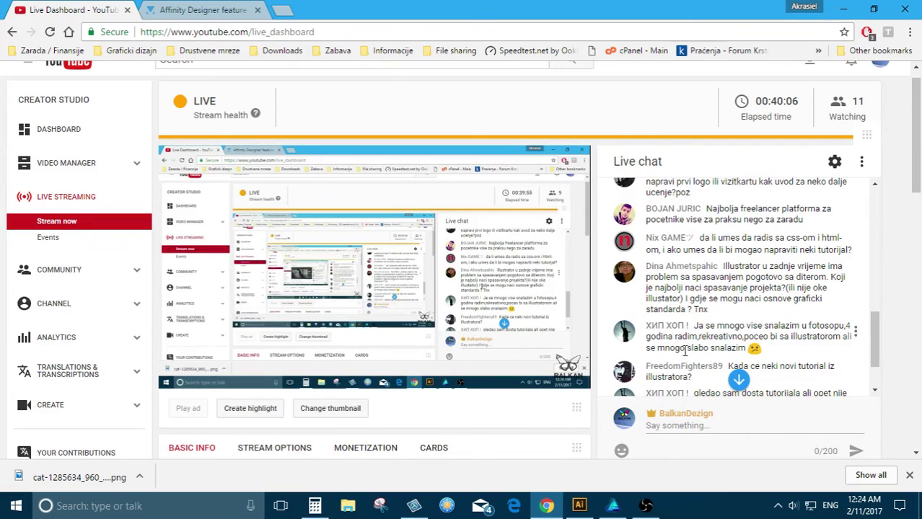
scroll(740, 338, "down", 2)
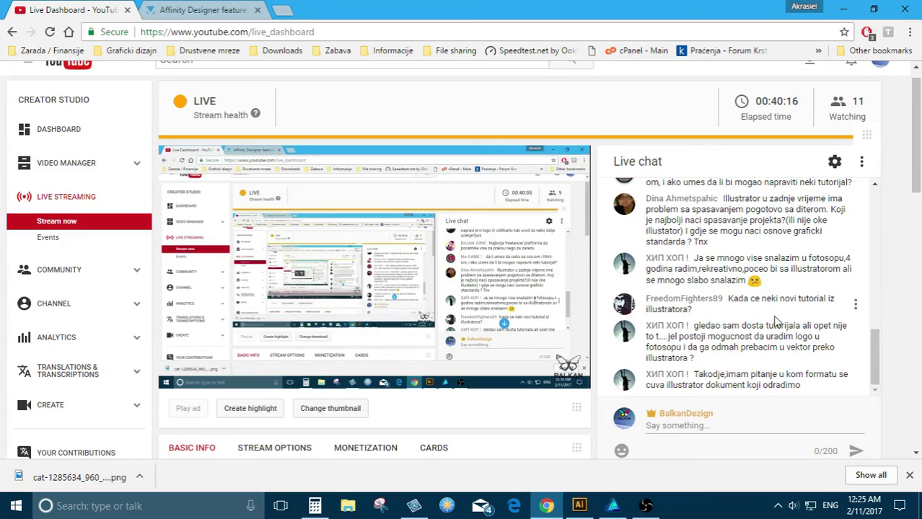
scroll(719, 339, "down", 1)
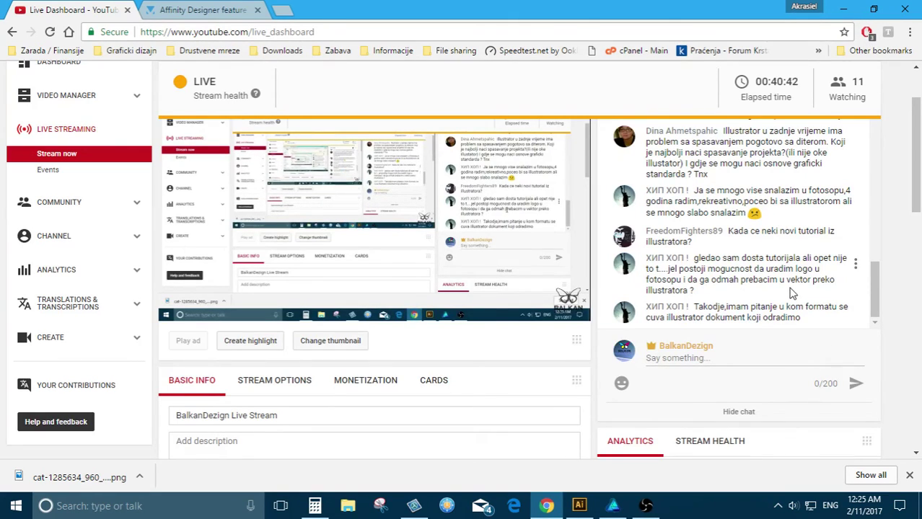
In Illustrator, delete the envelope-warped lettering, undoing an accidental move of the logo's arc
left_click(579, 506)
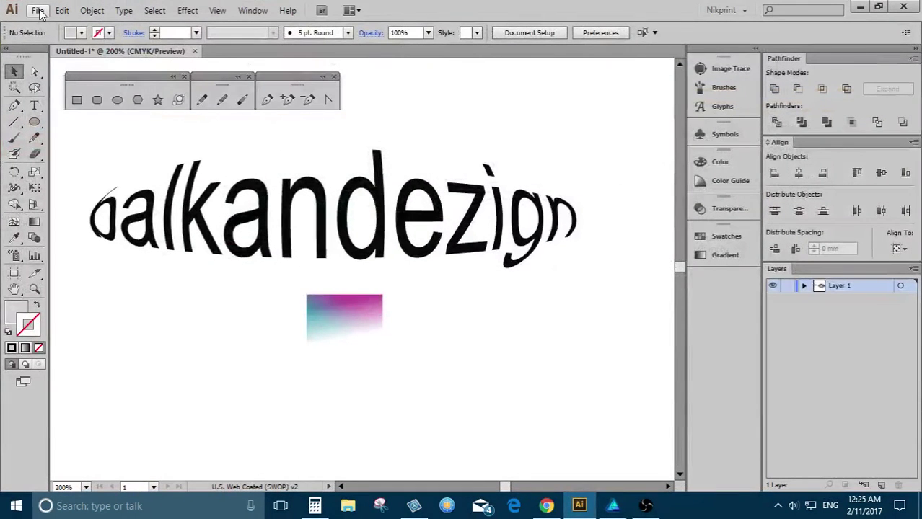
left_click(363, 239)
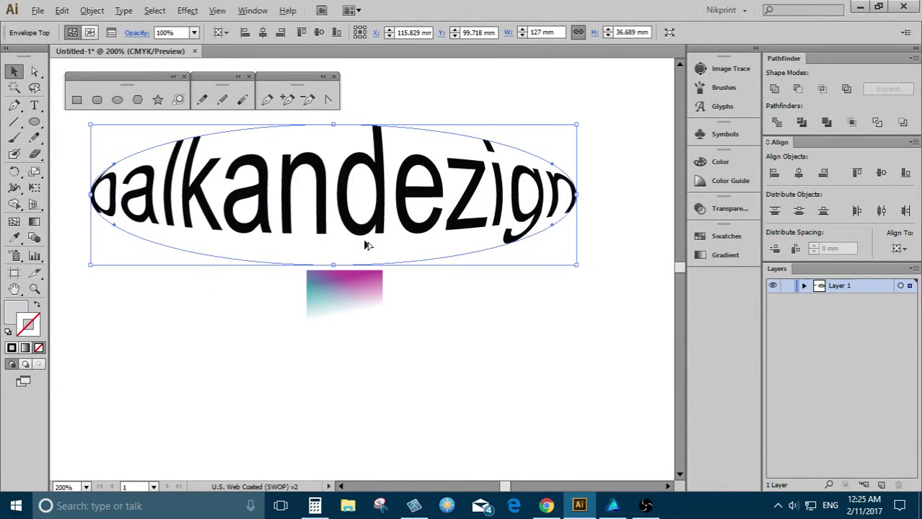
scroll(368, 246, "down", 4)
scroll(433, 290, "down", 1)
scroll(440, 276, "up", 2)
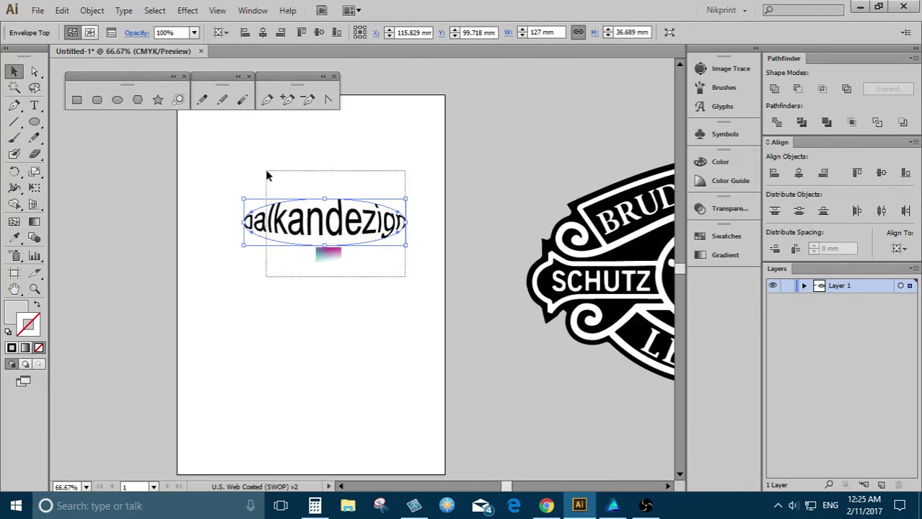
key("Delete")
left_click_drag(527, 270, 287, 273)
key("ctrl+z")
Group all the logo parts, center them horizontally on the artboard, and scale the logo down
scroll(199, 259, "down", 3)
left_click_drag(290, 191, 557, 391)
right_click(407, 240)
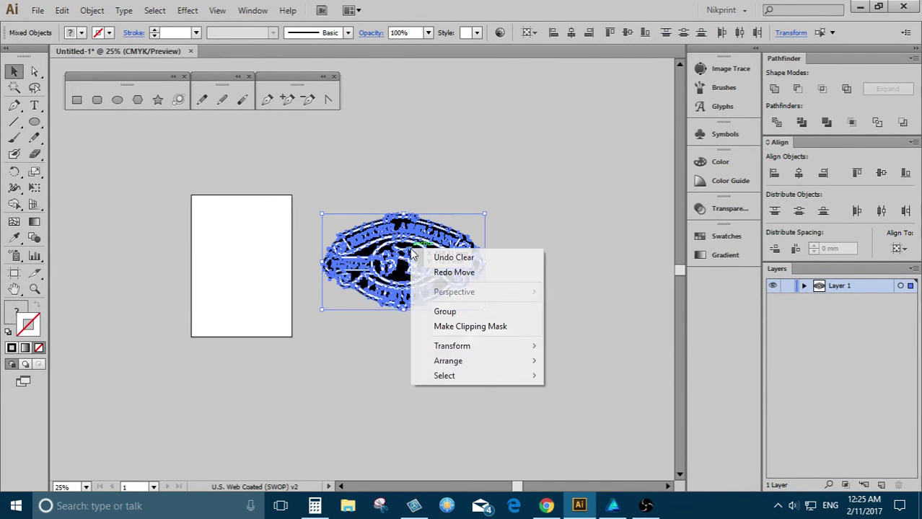
left_click(437, 308)
left_click(800, 173)
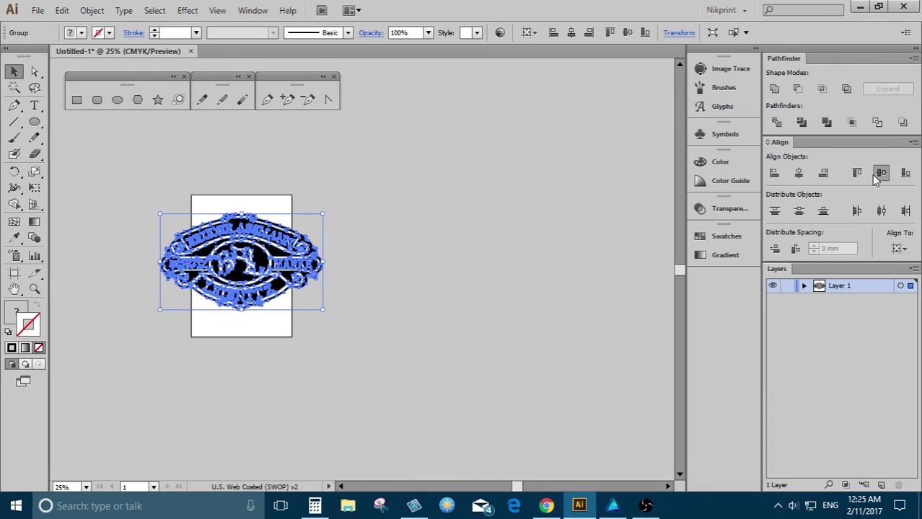
left_click_drag(323, 214, 223, 251)
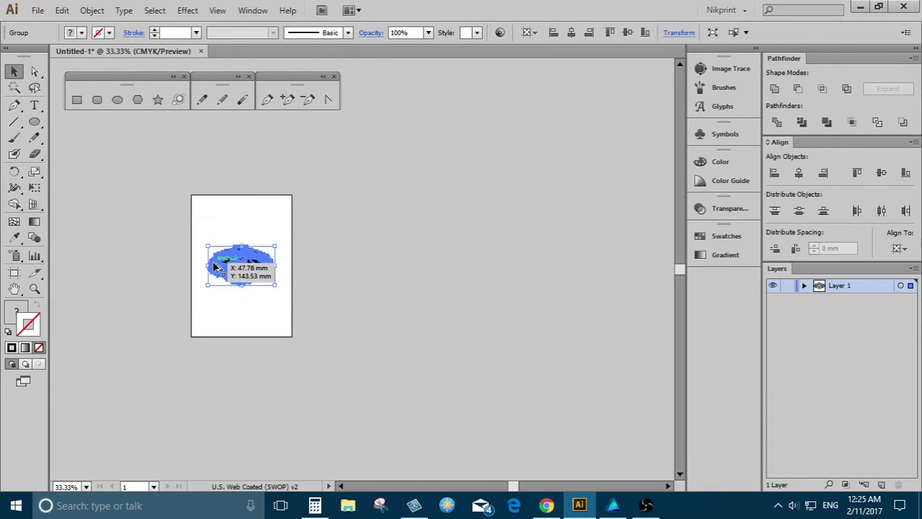
scroll(222, 251, "up", 3)
left_click(37, 11)
left_click(78, 135)
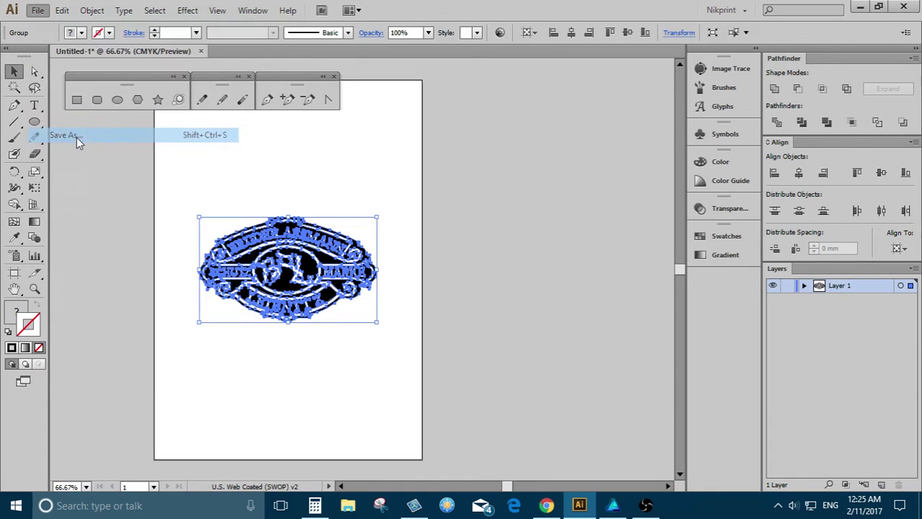
left_click(160, 452)
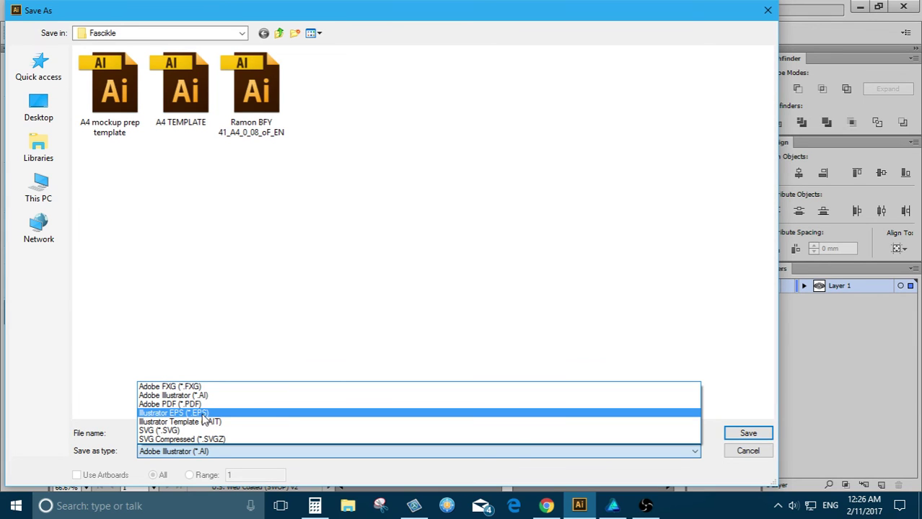
key("Up")
key("Up")
key("Up")
key("Down")
key("Down")
key("Down")
key("Up")
key("Up")
key("Up")
key("Escape")
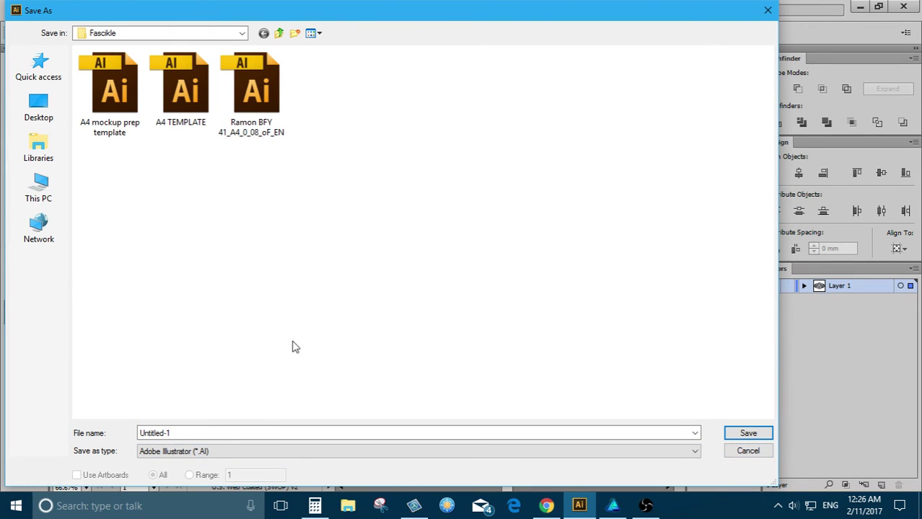
Cancel the save, then preview the logo as a transparent PNG-24 in Save for Web and cancel
left_click(748, 450)
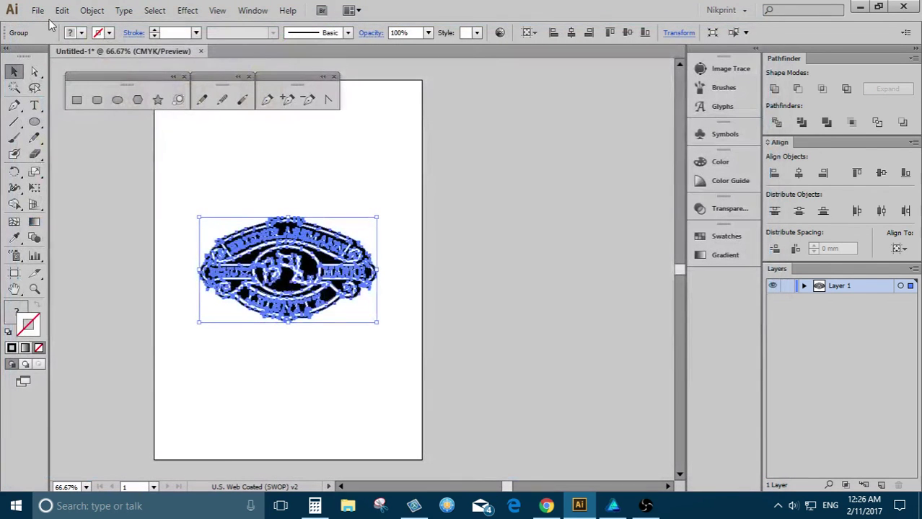
left_click(37, 11)
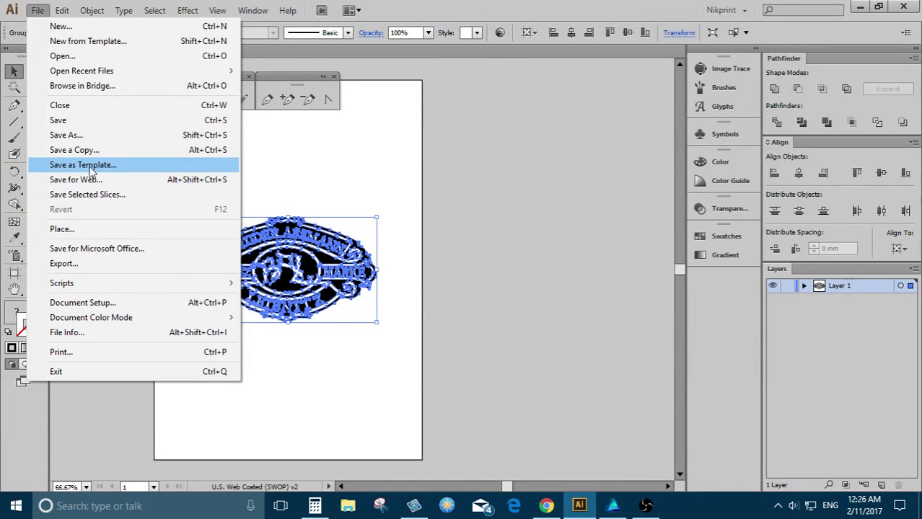
left_click(92, 185)
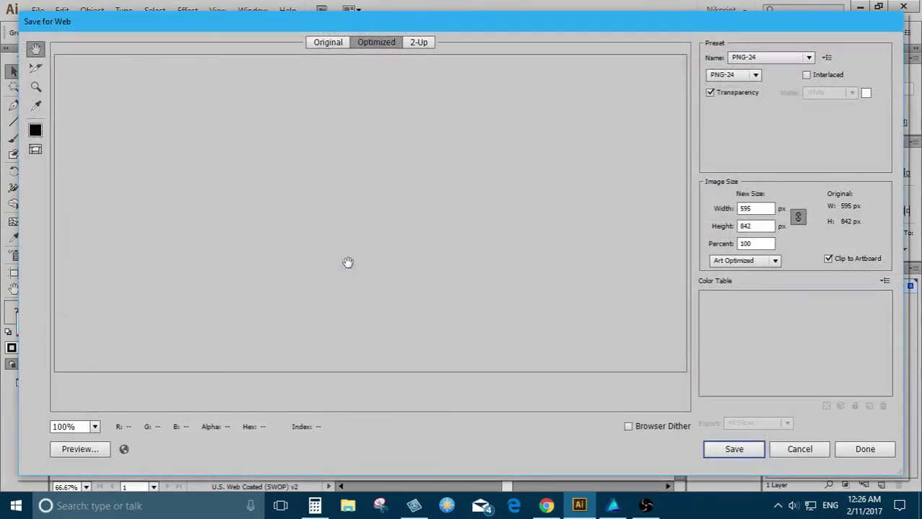
key("ctrl+minus")
key("ctrl+minus")
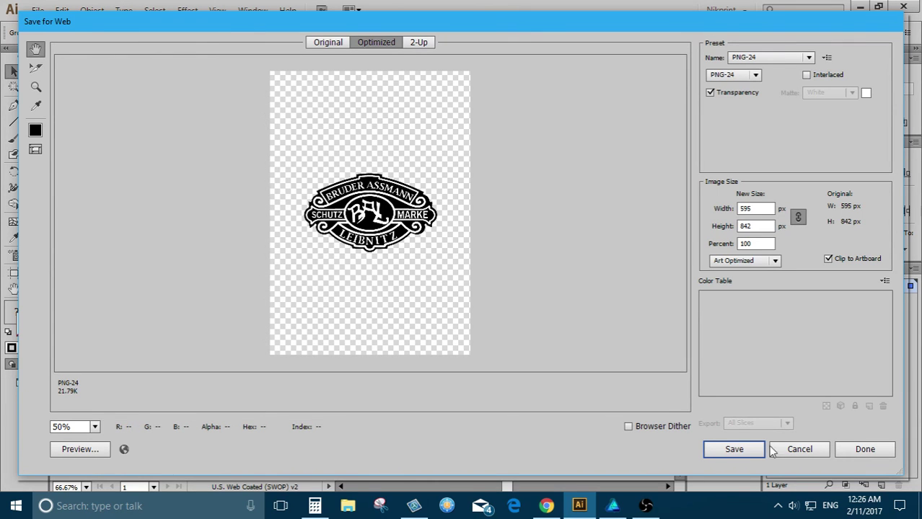
left_click(798, 450)
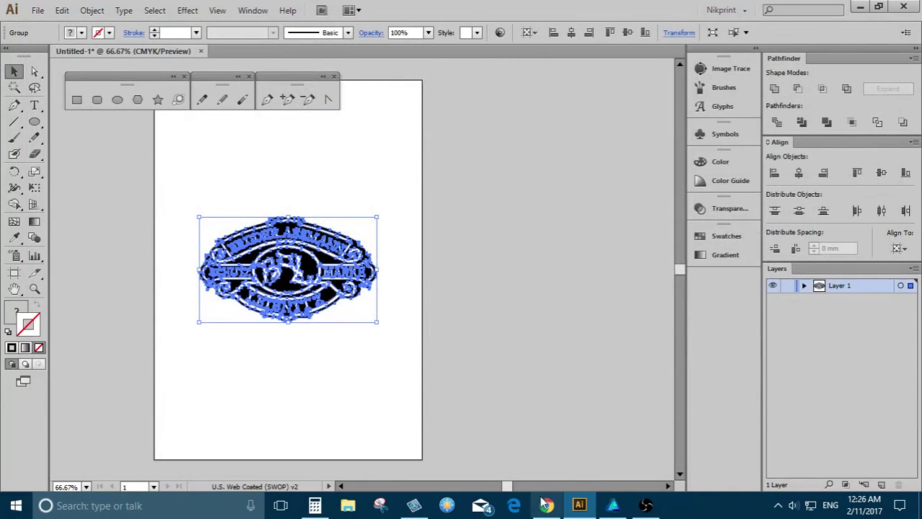
Switch between the stream dashboard and Illustrator windows to reach Affinity Designer
left_click(546, 506)
key("alt+Tab")
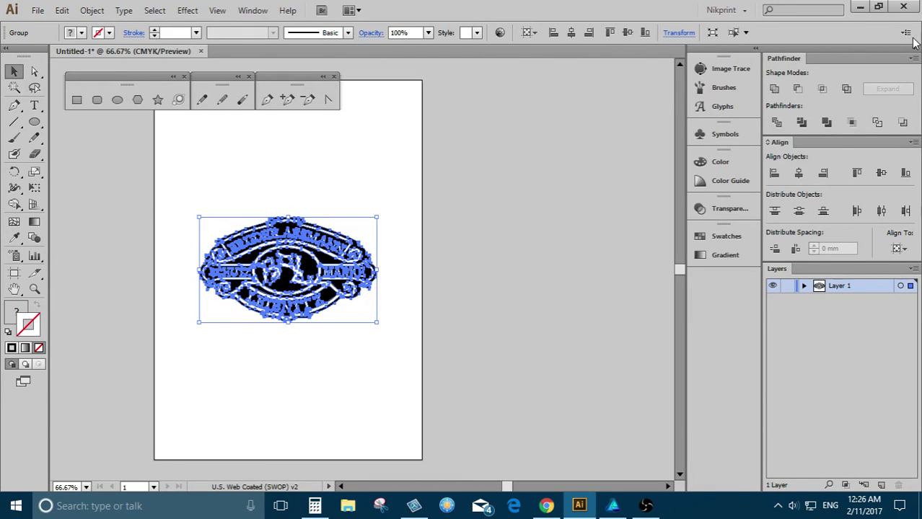
left_click(860, 6)
left_click(613, 506)
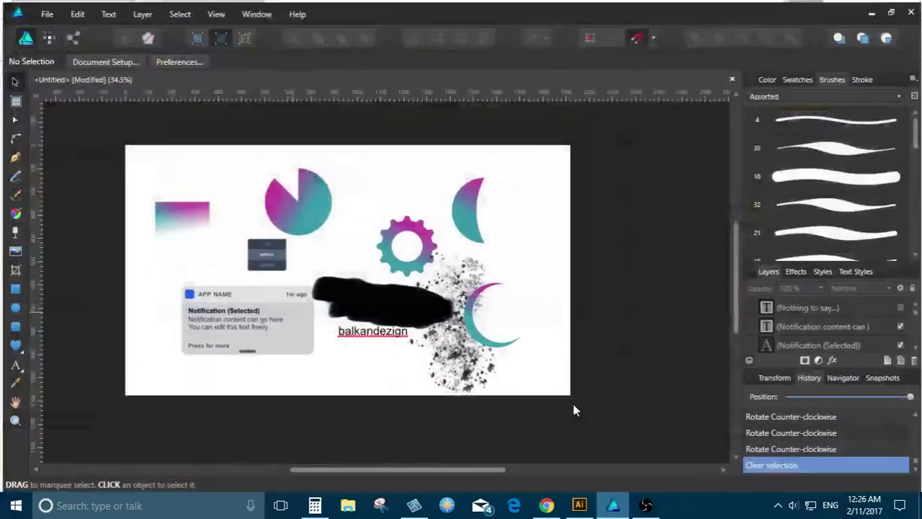
scroll(397, 337, "up", 4)
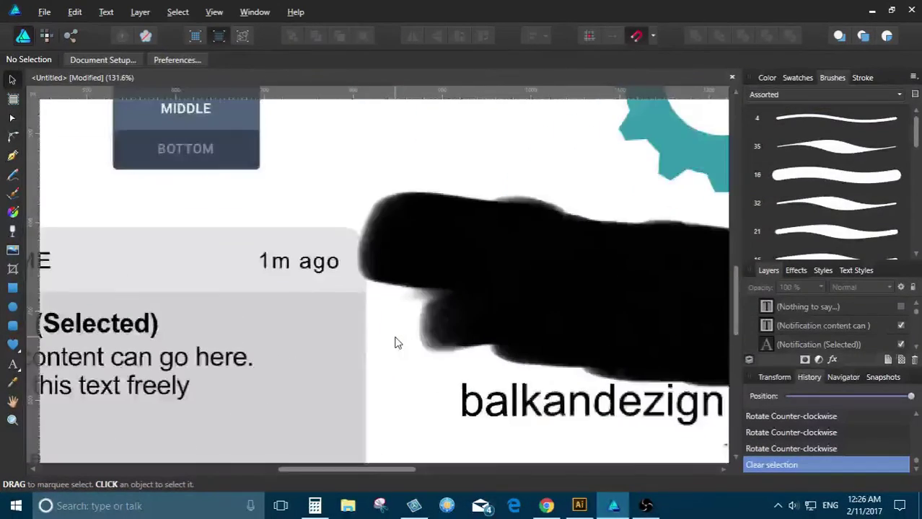
scroll(397, 336, "down", 4)
scroll(398, 336, "up", 2)
scroll(334, 313, "down", 4)
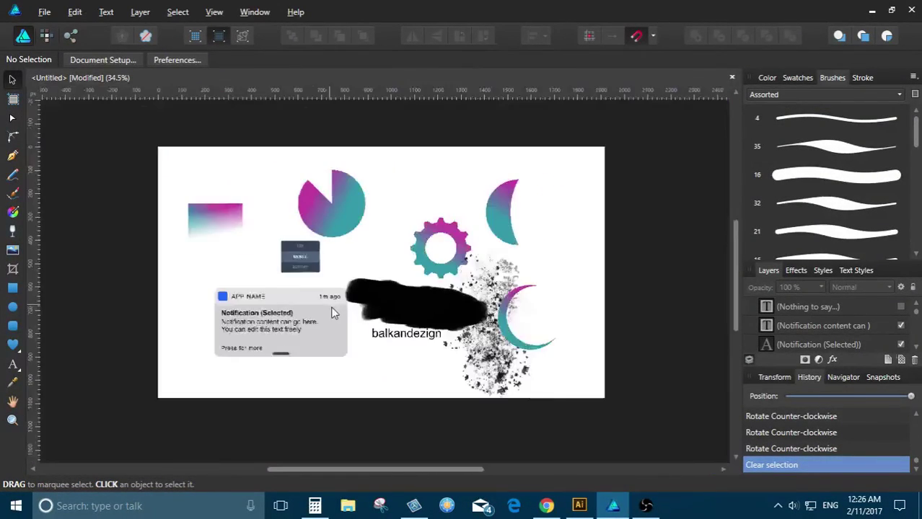
scroll(334, 313, "up", 4)
scroll(333, 313, "down", 2)
key("alt")
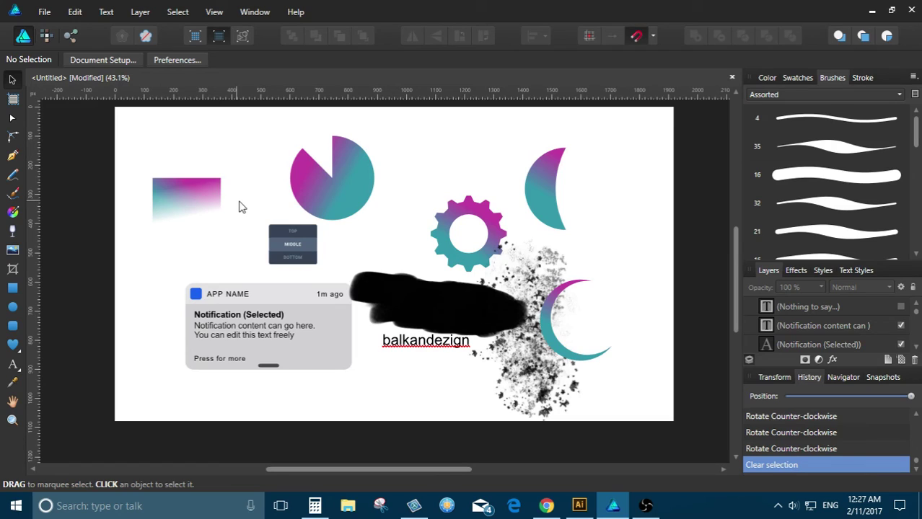
left_click(445, 249)
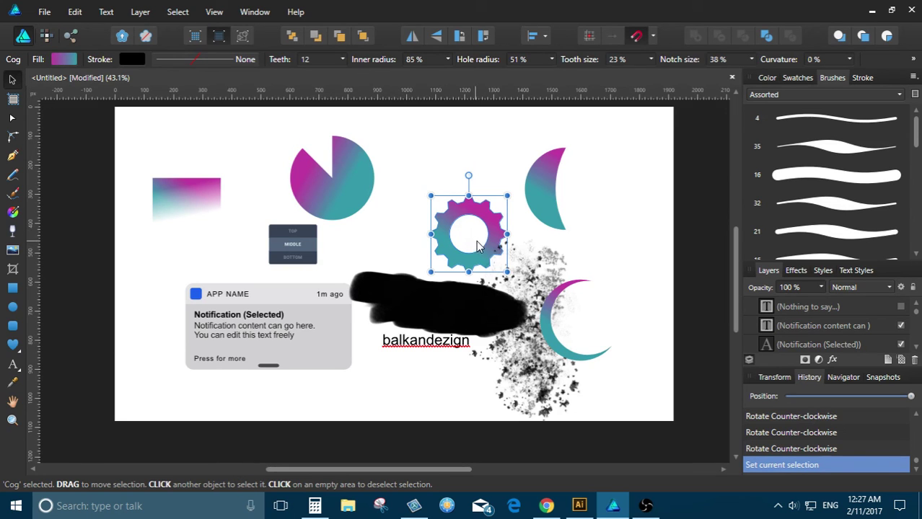
scroll(486, 240, "up", 5)
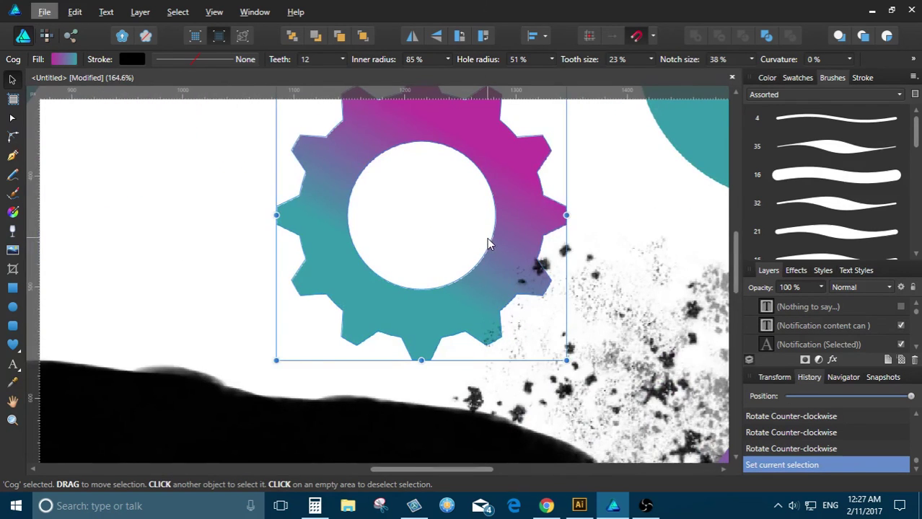
scroll(433, 250, "down", 3)
left_click(298, 220)
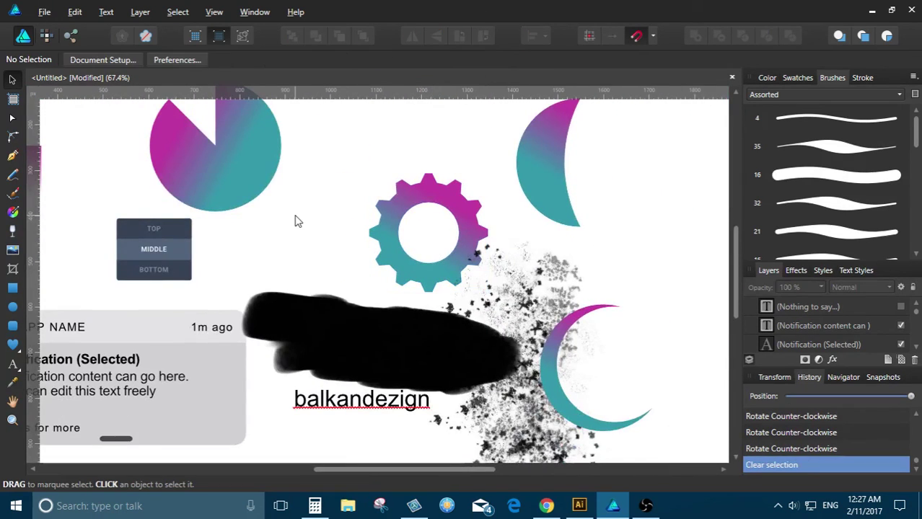
scroll(298, 220, "down", 4)
scroll(285, 213, "up", 3)
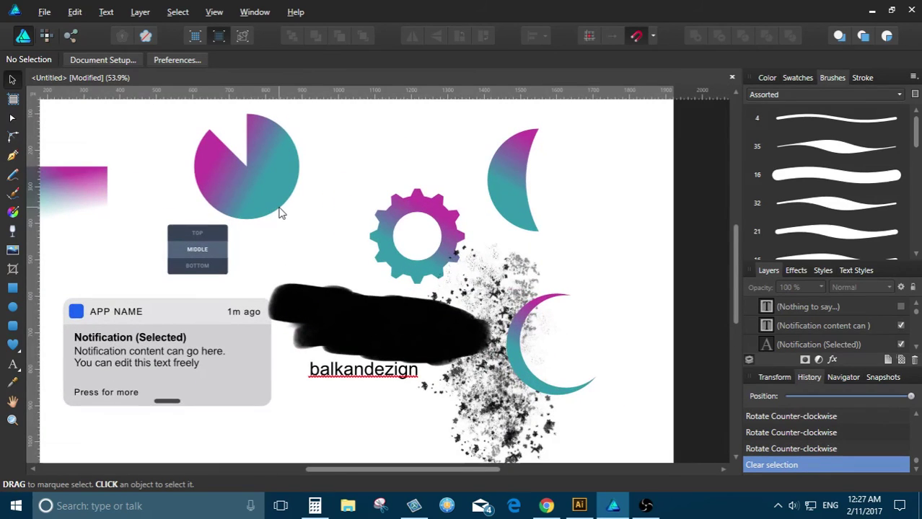
key("alt+Tab")
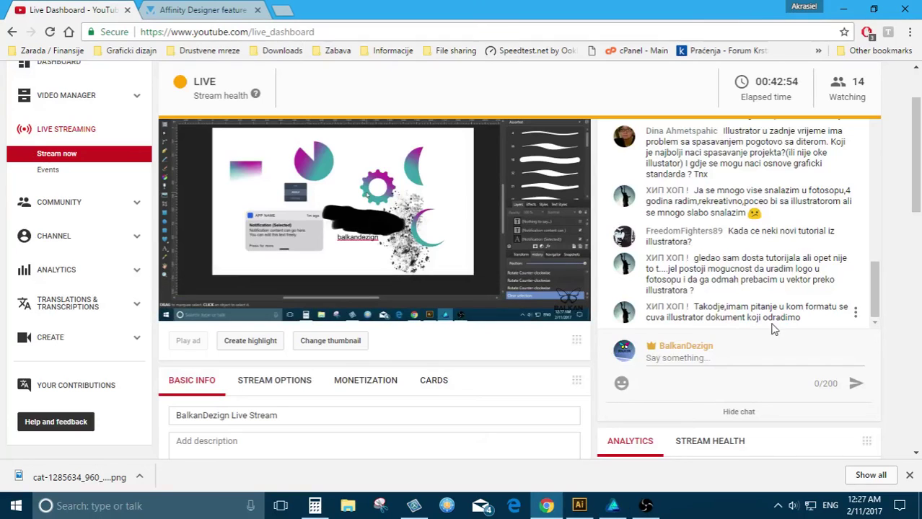
scroll(750, 303, "down", 2)
scroll(734, 282, "up", 4)
Delete the brush stroke, notification card, balkandezign text, four top shapes and crescent, then open the shape flyout
key("alt+Tab")
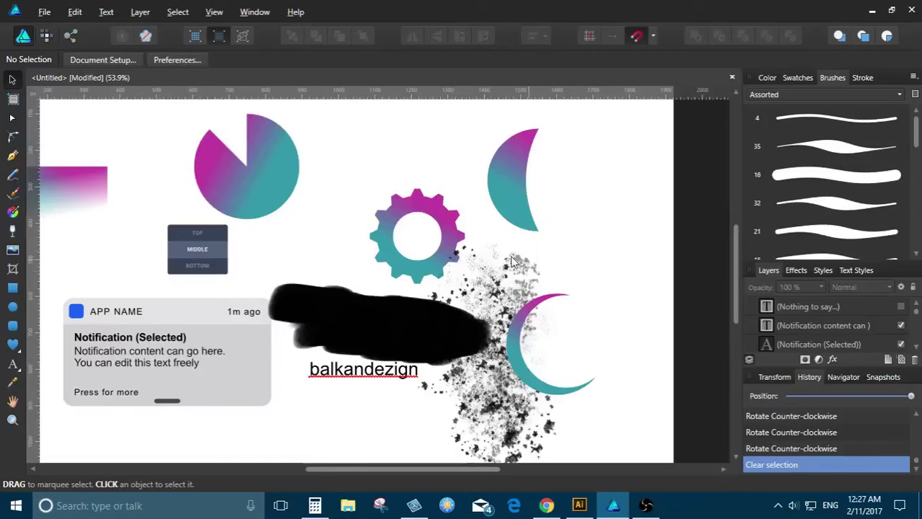
left_click(401, 290)
key("Delete")
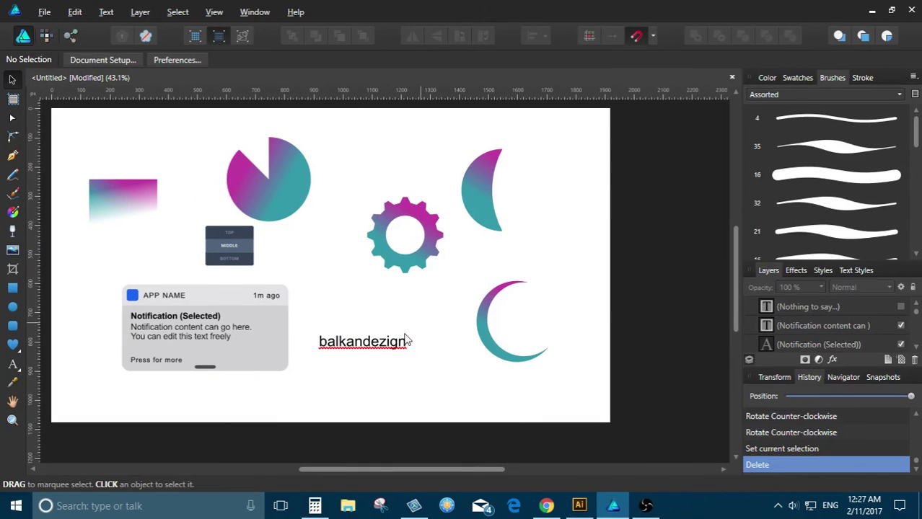
mouse_move(421, 363)
left_mouse_down()
mouse_move(238, 326)
mouse_move(295, 318)
left_mouse_up()
key("Delete")
left_click_drag(99, 157, 484, 222)
key("Delete")
left_click_drag(593, 411, 90, 202)
key("Delete")
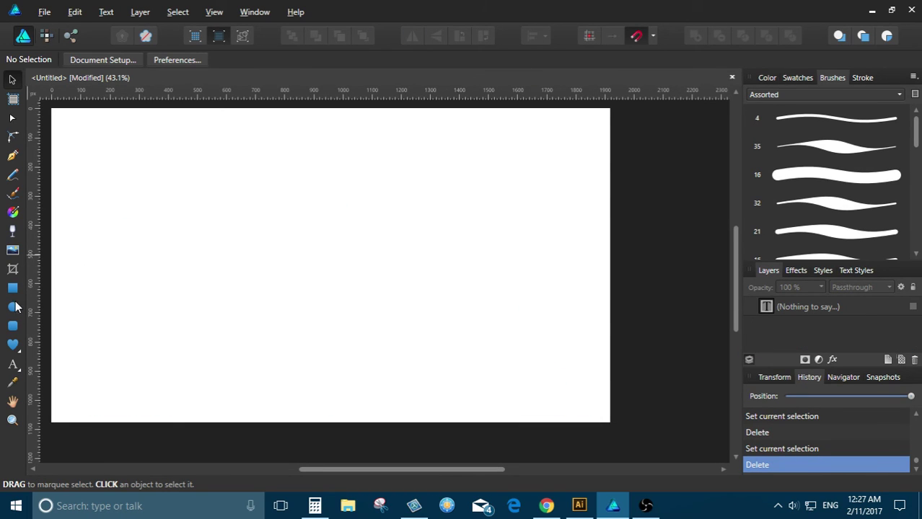
left_click(19, 350)
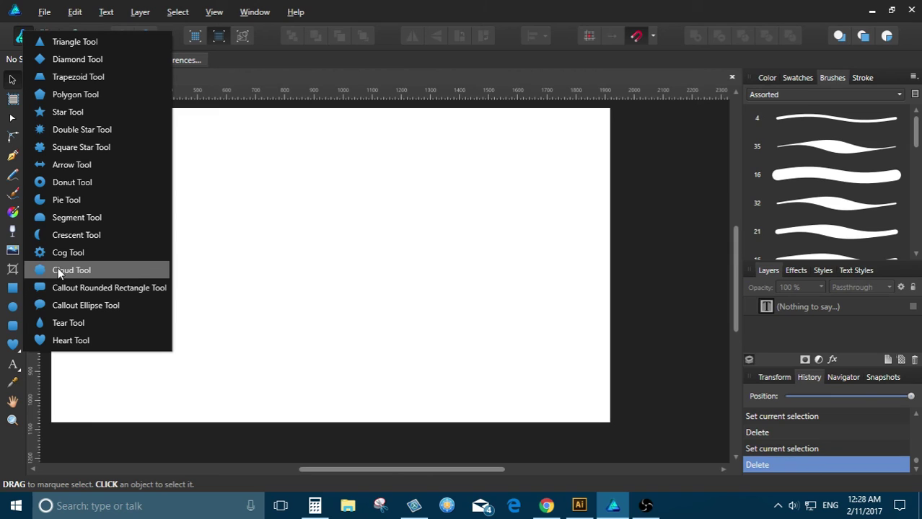
Draw a teardrop shape left of the page centre and give it a vertical linear gradient
left_click(64, 323)
left_click_drag(317, 223, 243, 390)
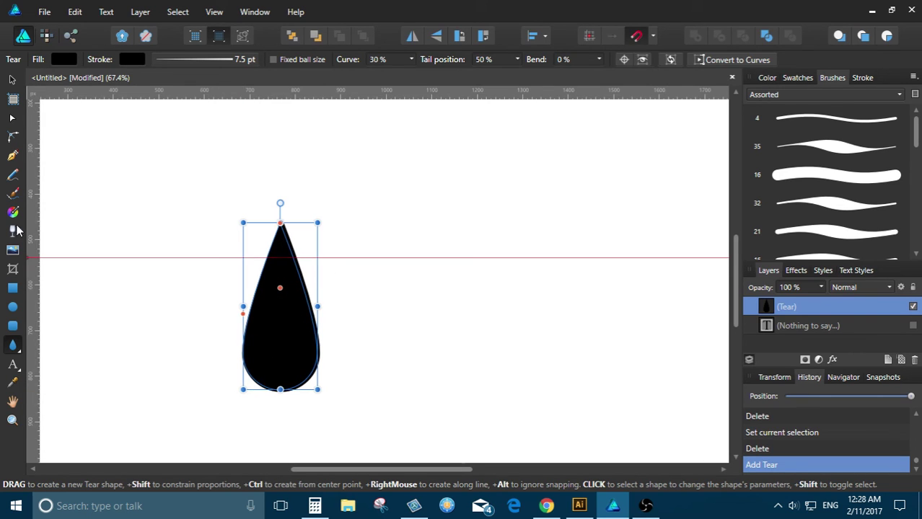
key("g")
left_click_drag(295, 305, 277, 321)
left_click_drag(303, 203, 285, 363)
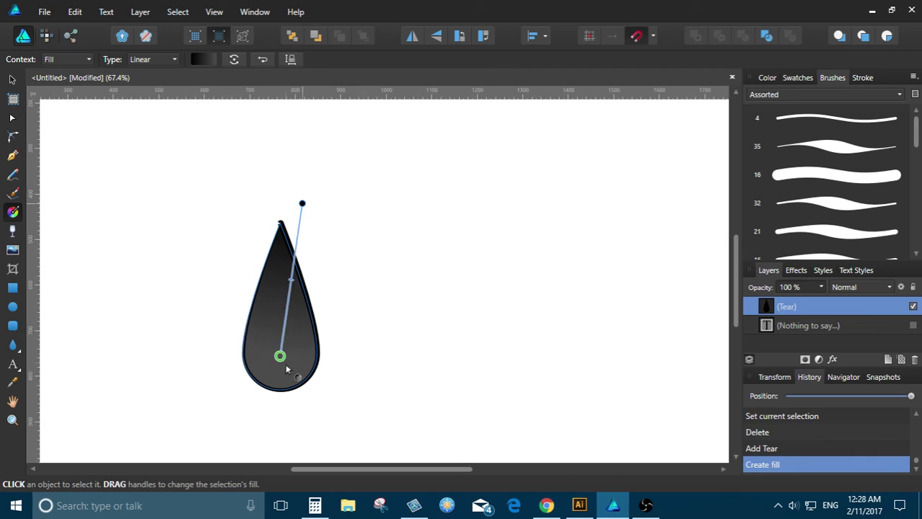
Browse the Colour, Swatches, Brushes and Stroke panels, then move the tear's rotation centre to its tip
left_click(767, 78)
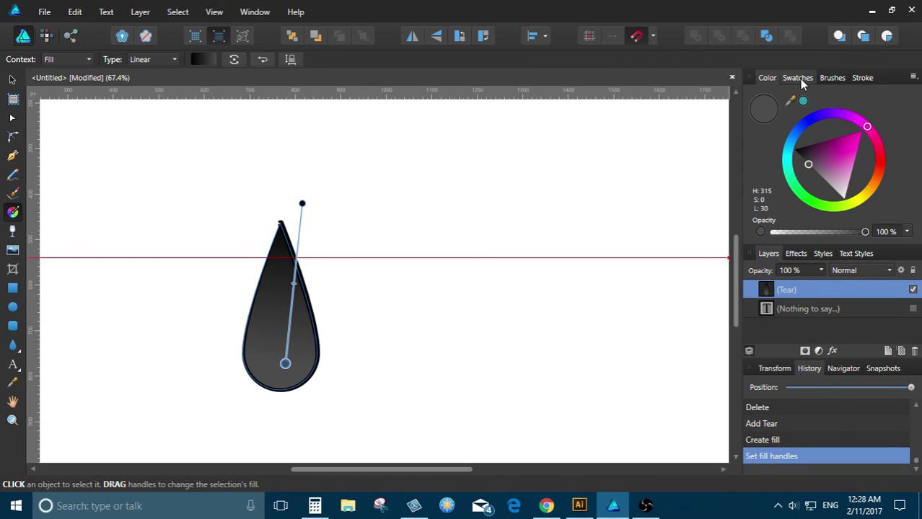
left_click(798, 78)
left_click(832, 78)
left_click(862, 77)
left_click(768, 77)
left_click(11, 79)
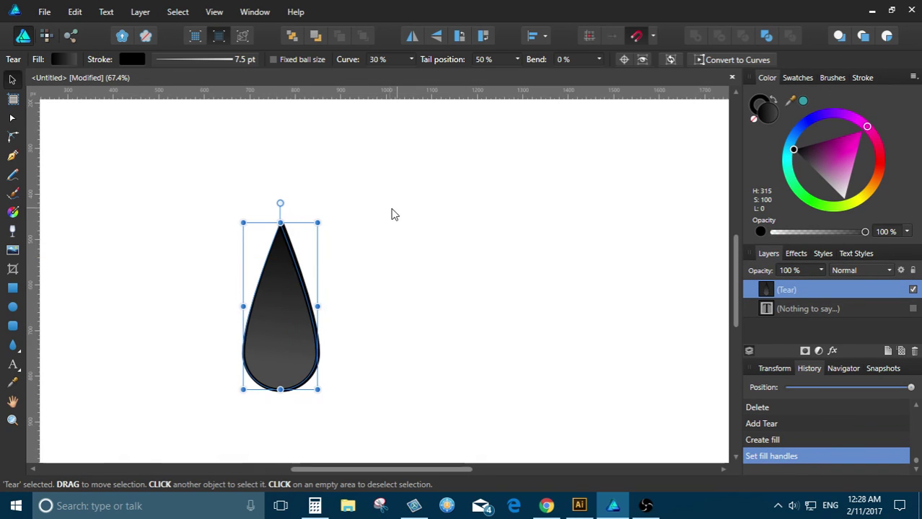
left_click(624, 61)
left_click_drag(280, 306, 280, 223)
Paste three tear copies rotated to point right, up and left, then select all four petals
key("ctrl+v")
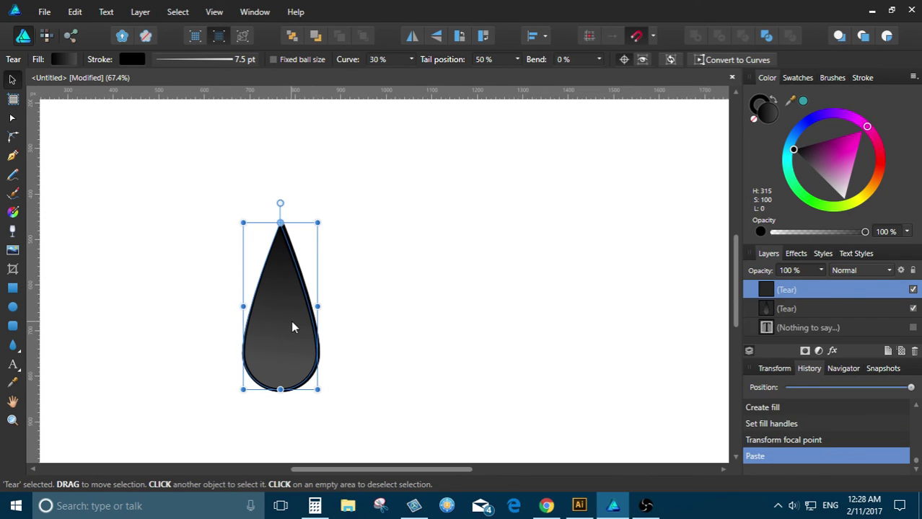
left_click_drag(272, 394, 406, 263)
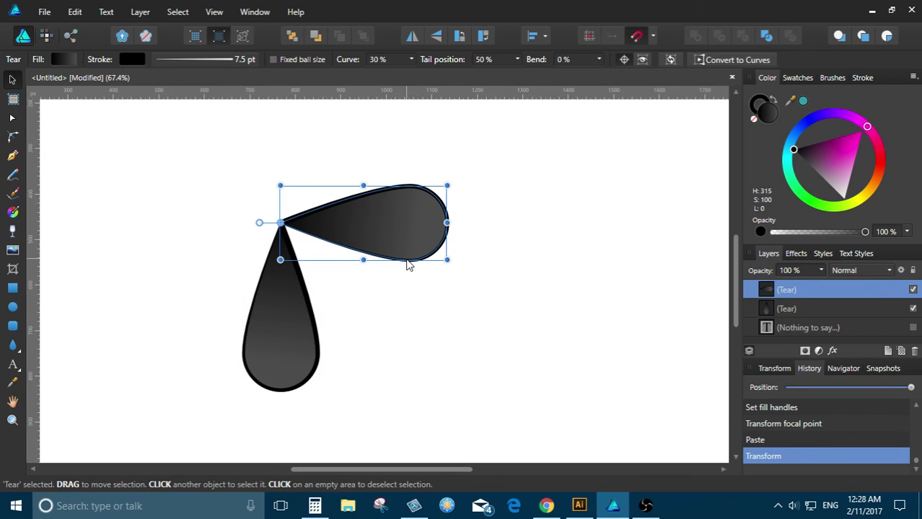
key("ctrl+v")
left_click_drag(449, 185, 261, 125)
scroll(305, 268, "down", 3)
scroll(301, 223, "up", 2)
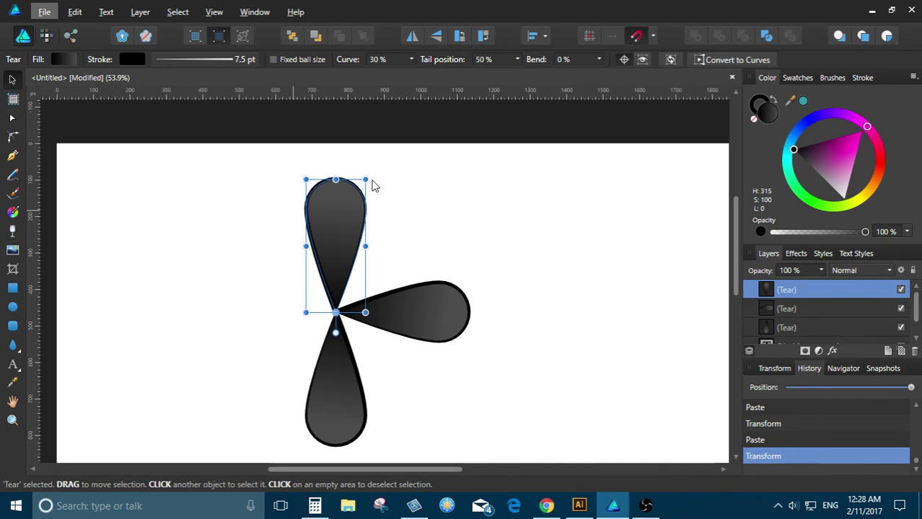
left_click_drag(371, 180, 287, 284)
key("ctrl+z")
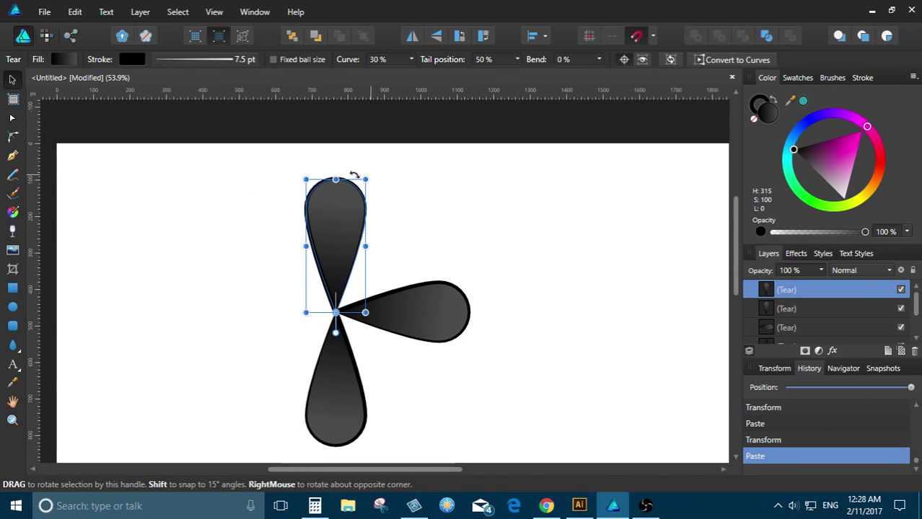
left_click_drag(366, 177, 220, 269)
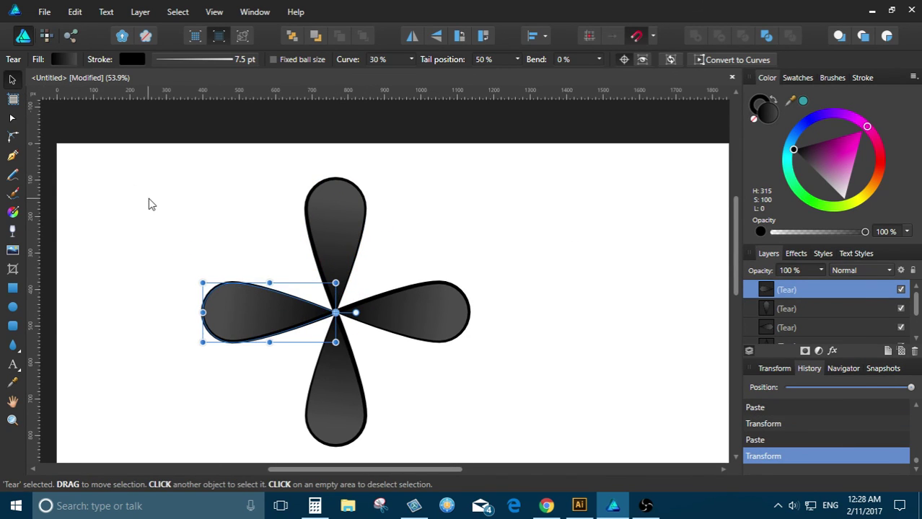
left_click_drag(148, 176, 519, 450)
Shrink the four-petal flower and show the Symbols panel via View > Studio
scroll(388, 344, "down", 3)
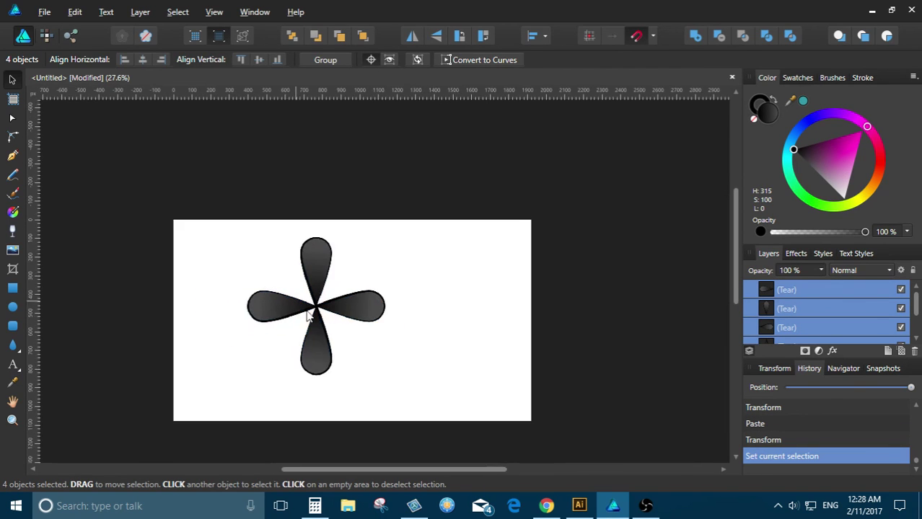
scroll(383, 265, "up", 2)
left_click_drag(398, 222, 315, 308)
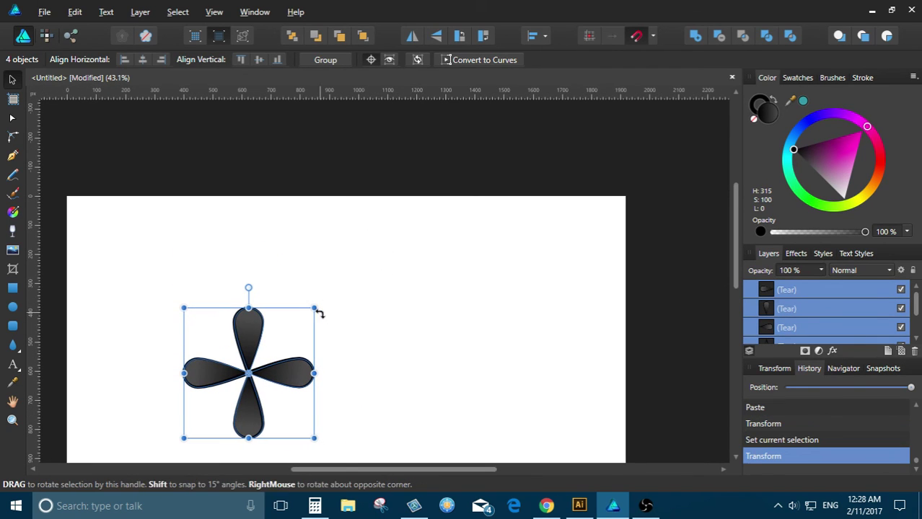
left_click(215, 13)
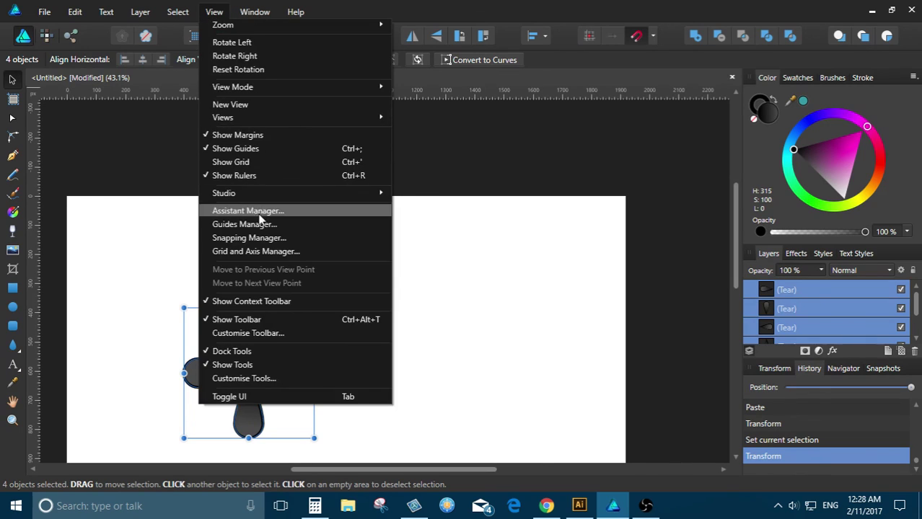
mouse_move(254, 192)
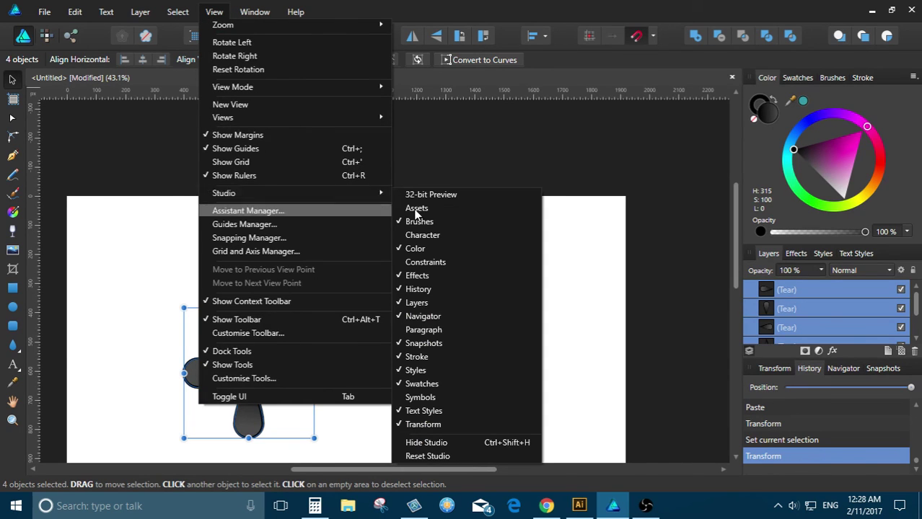
left_click(407, 398)
Union the four petals into one shape and save it as a new symbol
left_click(233, 325)
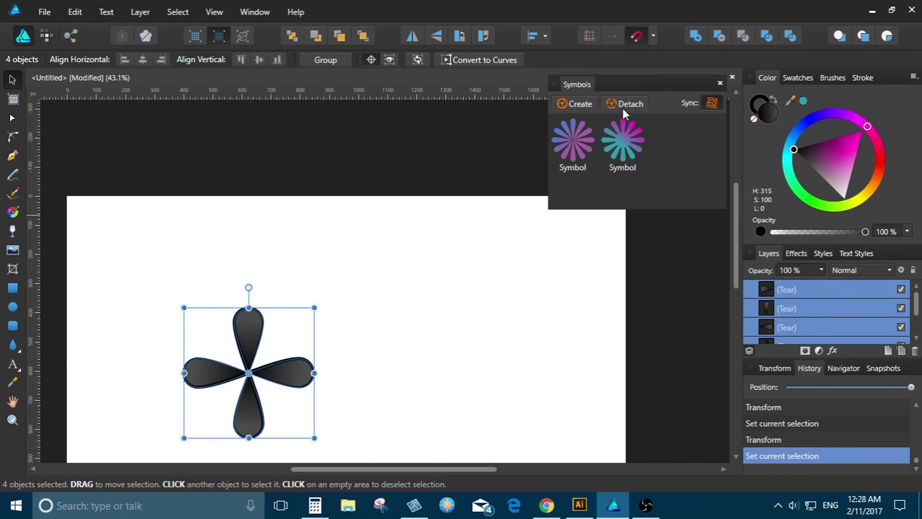
left_click(574, 106)
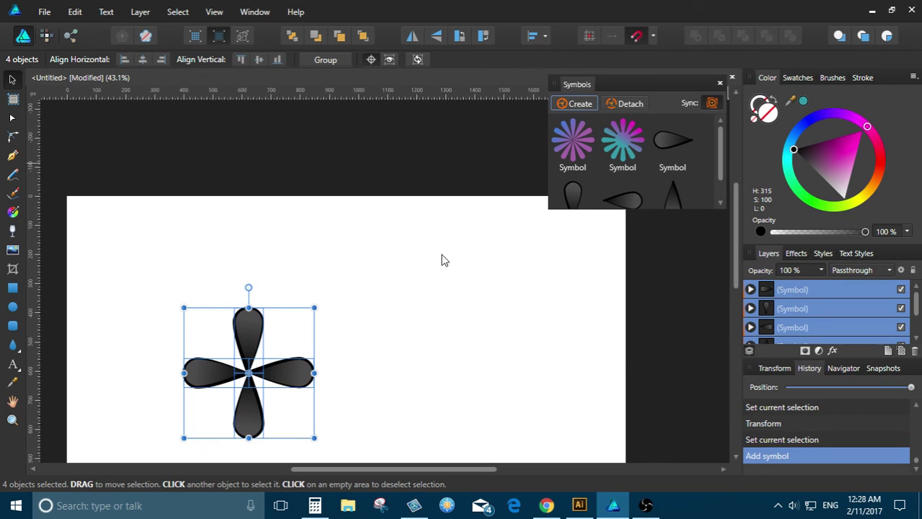
scroll(243, 270, "down", 2)
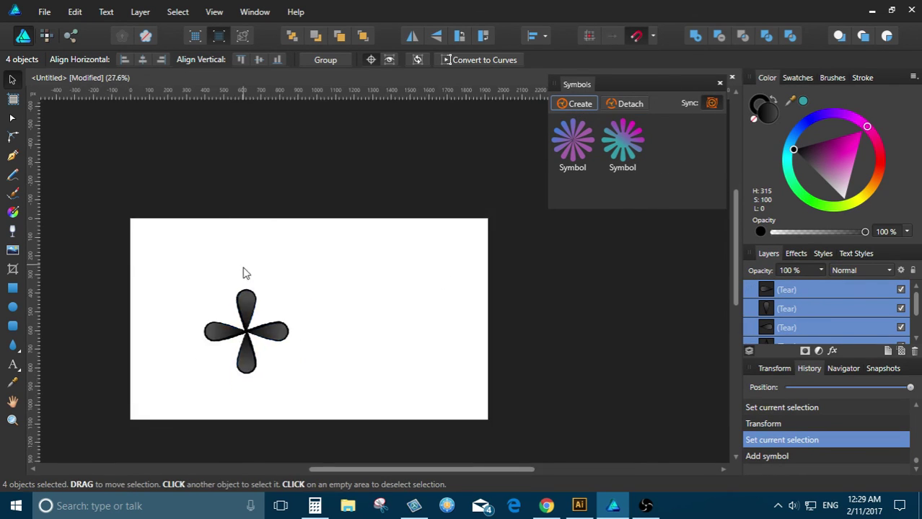
scroll(237, 354, "up", 4)
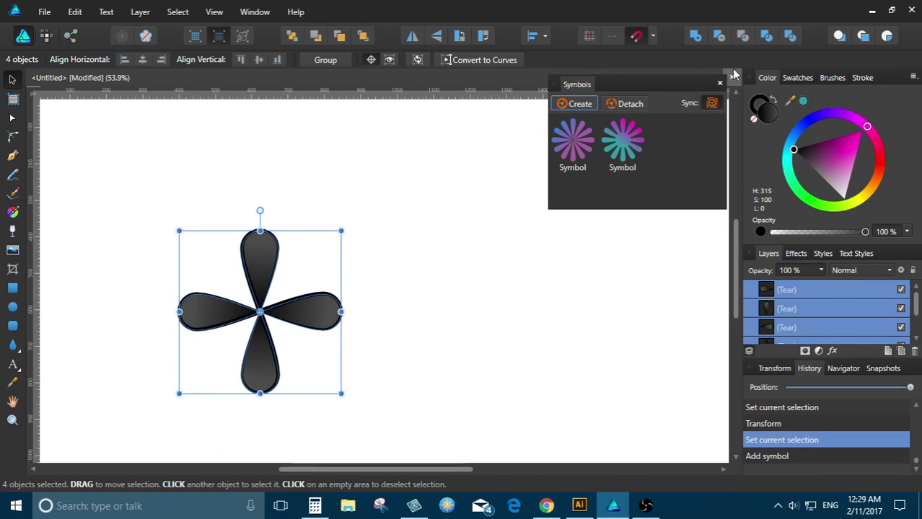
left_click(696, 36)
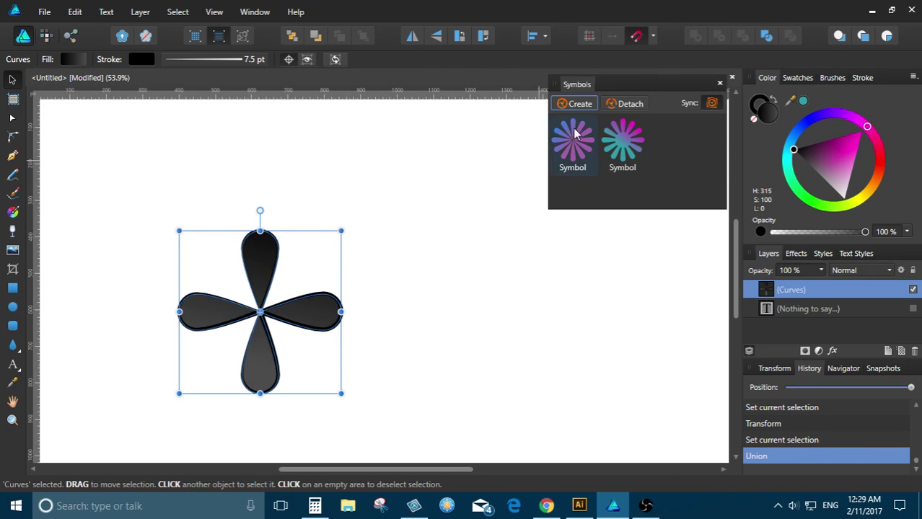
left_click(575, 106)
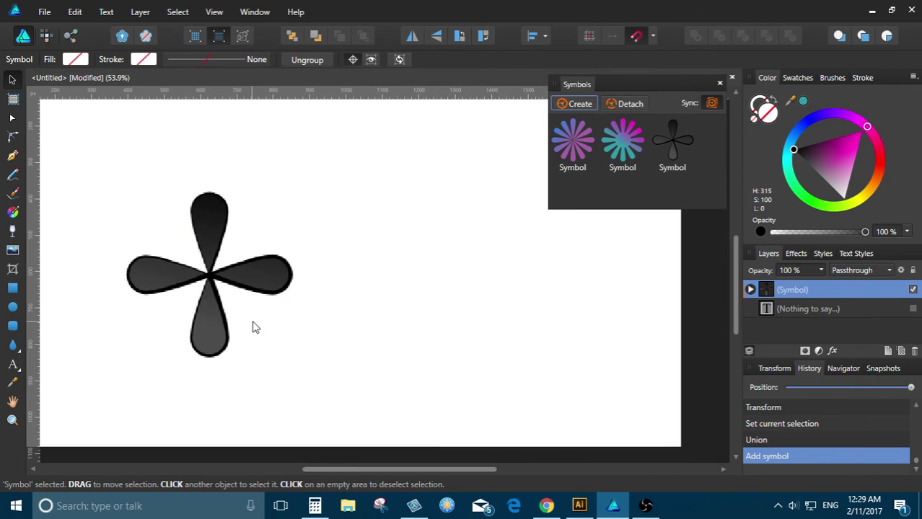
left_click(261, 282)
Duplicate the flower symbol to the right, top centre and upper left, then nudge copies into a loose overlap
left_click_drag(261, 282, 511, 367)
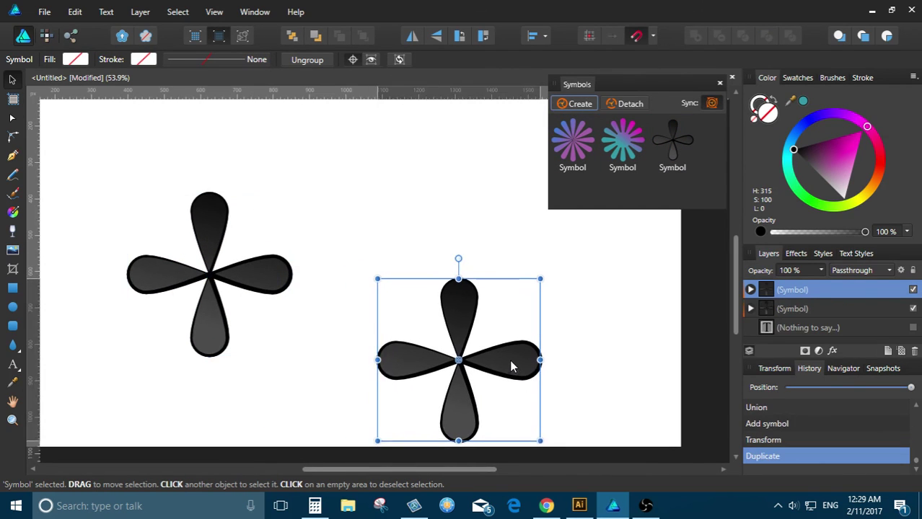
left_click_drag(463, 313, 401, 176)
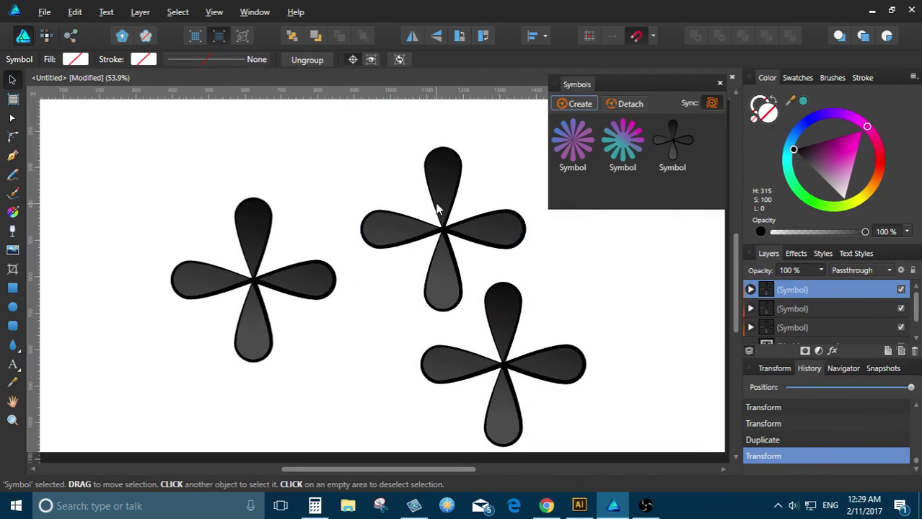
left_click_drag(435, 214, 226, 157)
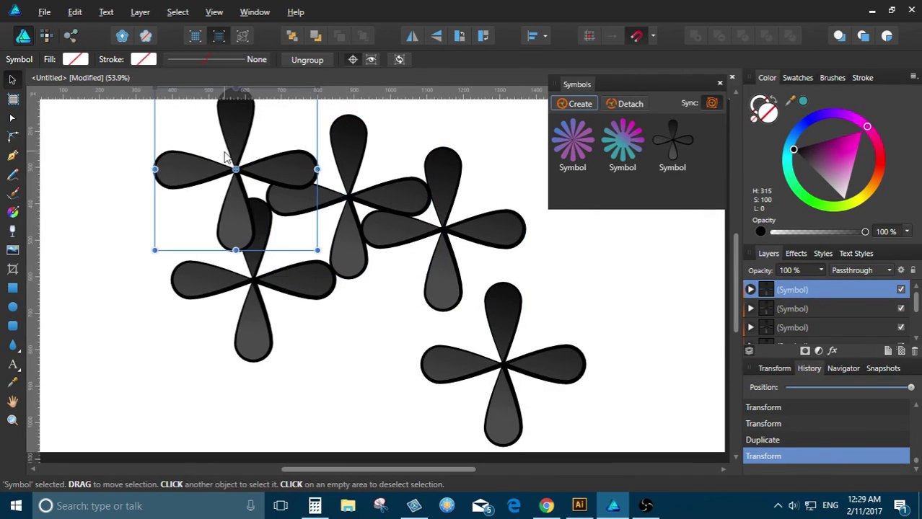
left_click_drag(503, 386, 474, 375)
scroll(603, 381, "down", 3)
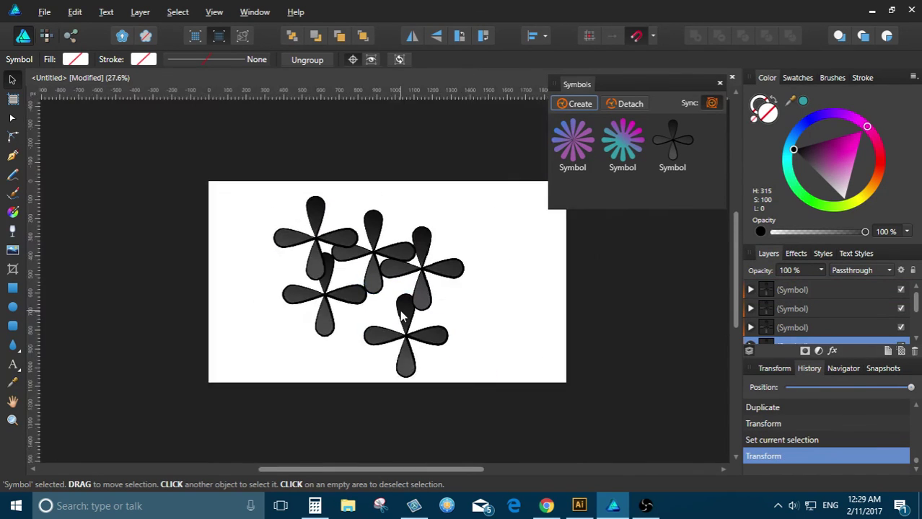
scroll(346, 319, "up", 4)
scroll(348, 298, "down", 2)
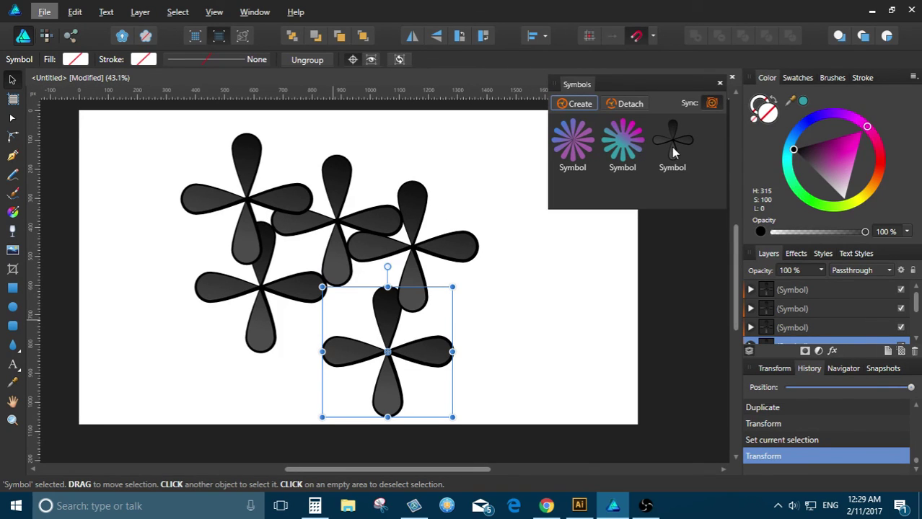
left_click_drag(243, 156, 184, 148)
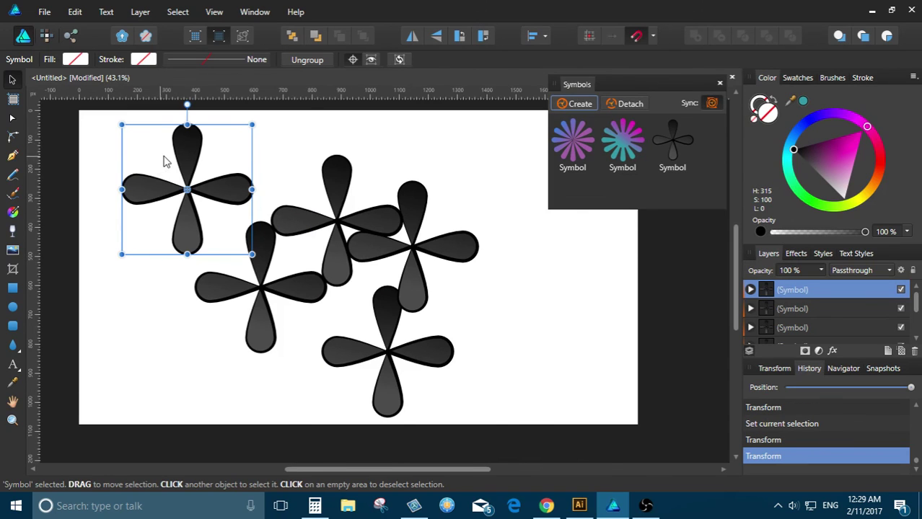
scroll(164, 162, "up", 2)
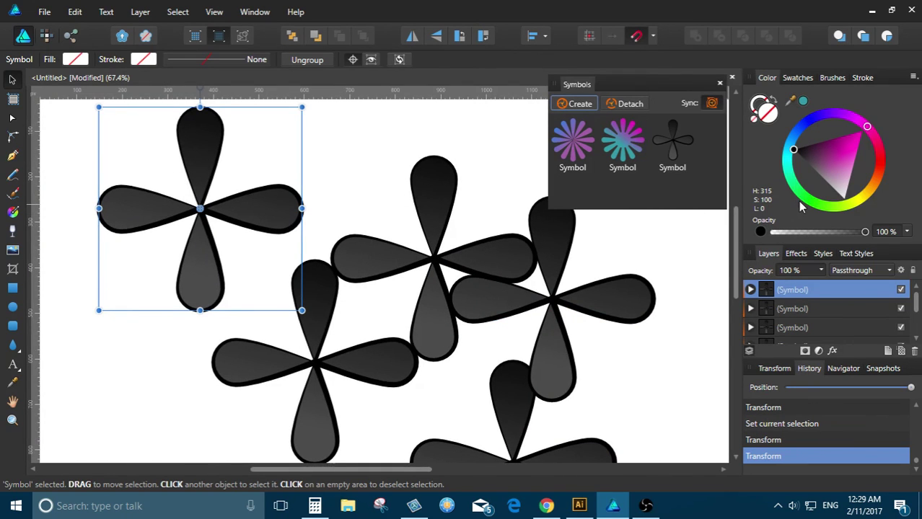
Recolour the flower symbol magenta using the Color panel triangle
left_click_drag(838, 161, 840, 137)
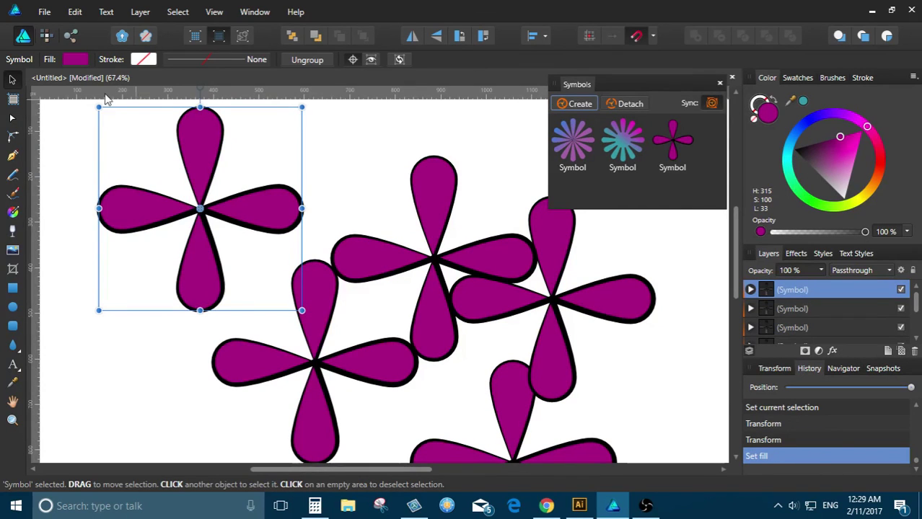
left_click(13, 116)
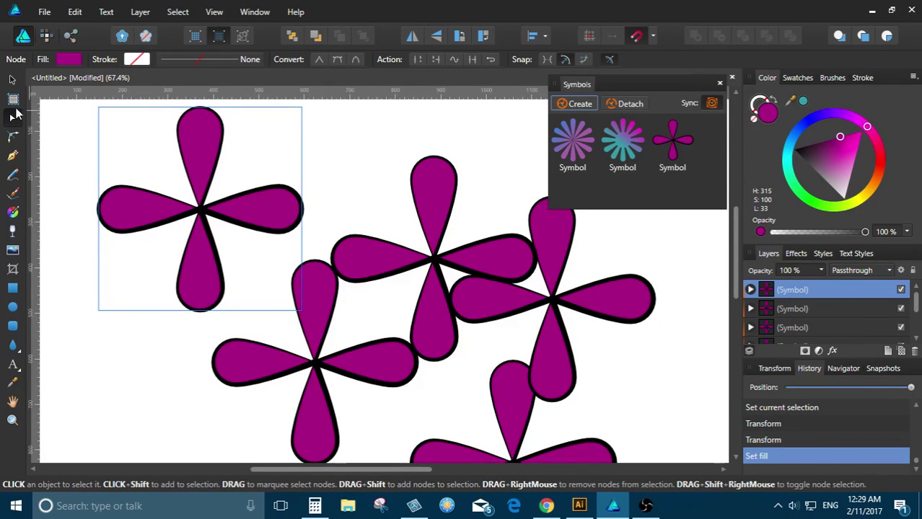
scroll(178, 210, "up", 3)
right_click(213, 193)
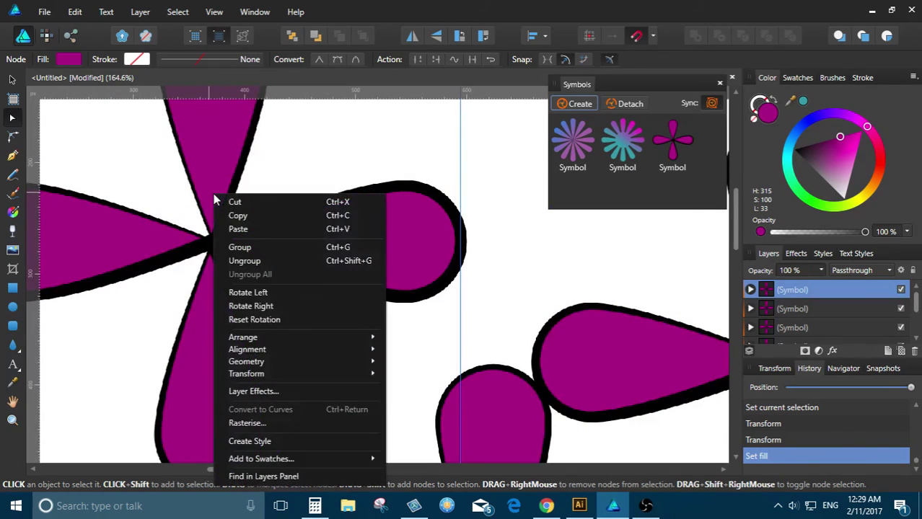
left_click(208, 178)
Ungroup the flower symbol from its shortcut menu, then undo the ungrouping
left_click(12, 82)
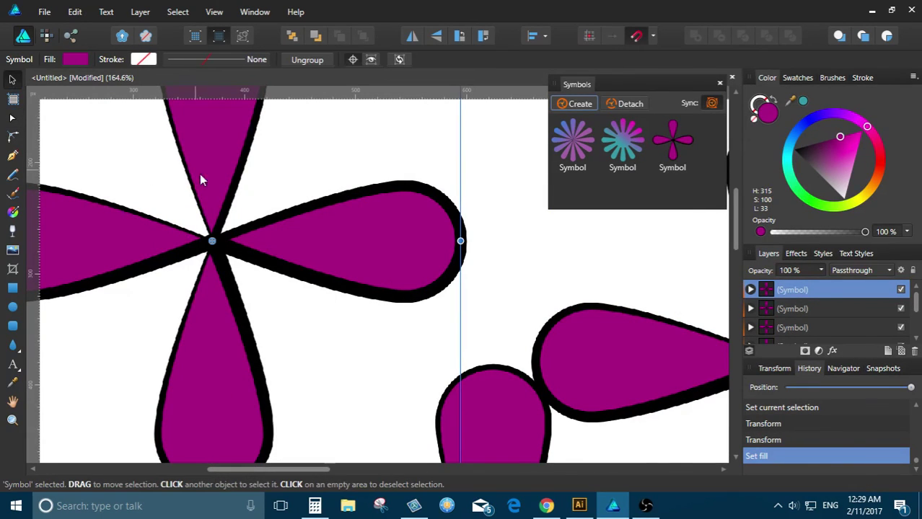
right_click(227, 192)
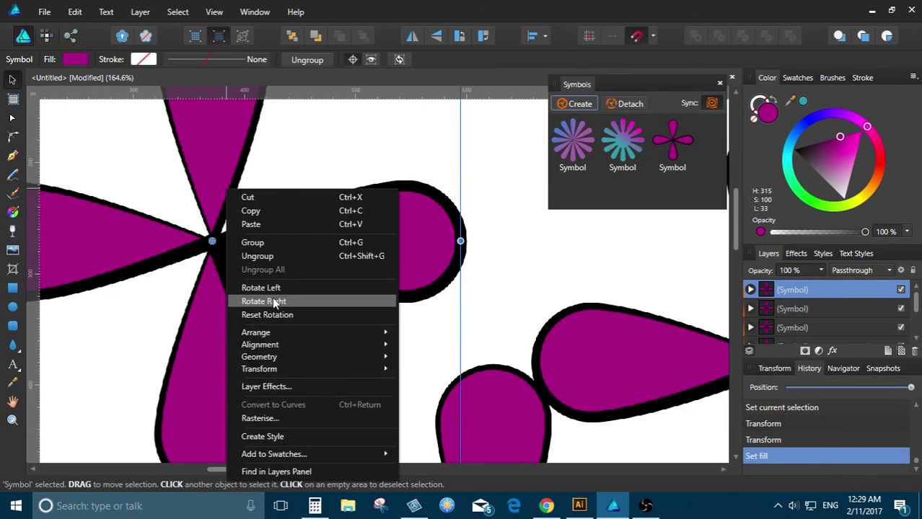
left_click(265, 257)
key("ctrl+z")
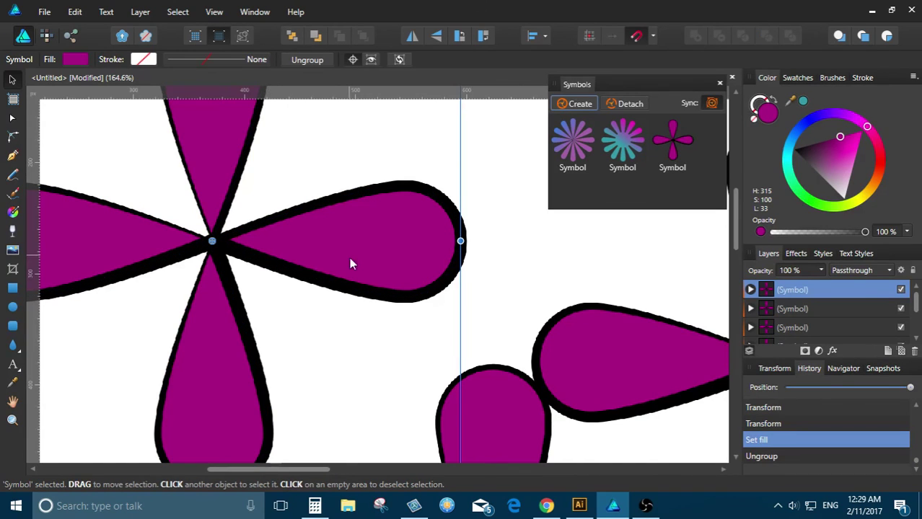
Add a linear transparency gradient that fades the flower's petals toward its centre
left_click(145, 198)
scroll(265, 242, "down", 1)
left_click(226, 204)
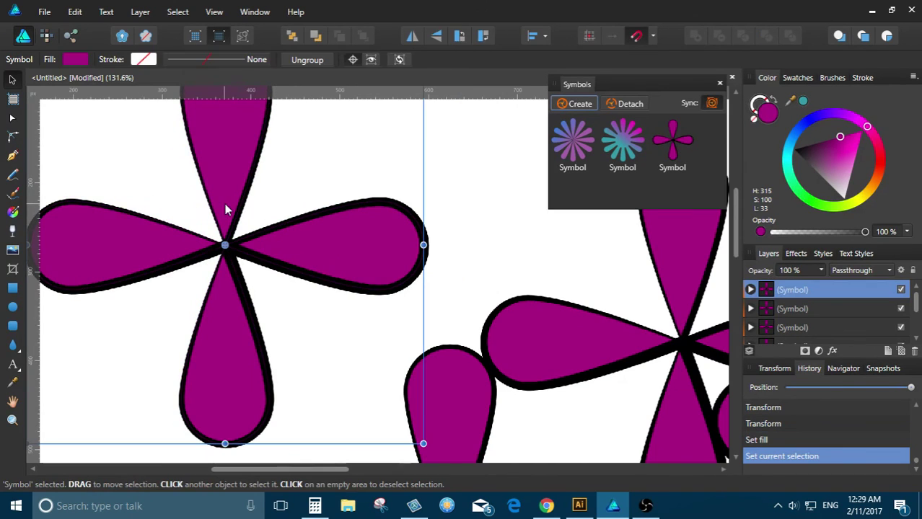
left_click(12, 230)
left_click_drag(231, 130, 252, 270)
scroll(243, 237, "down", 3)
key("ctrl+z")
Switch over to the YouTube live dashboard in Chrome
key("alt+Tab")
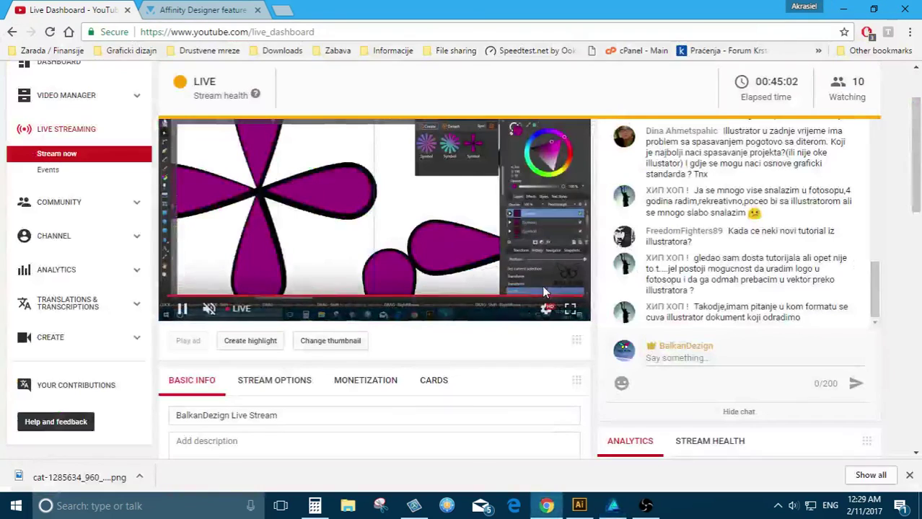
scroll(542, 285, "down", 2)
scroll(542, 285, "up", 4)
Return to Affinity Designer and deselect the magenta flower symbol with the Move tool
key("alt+Tab")
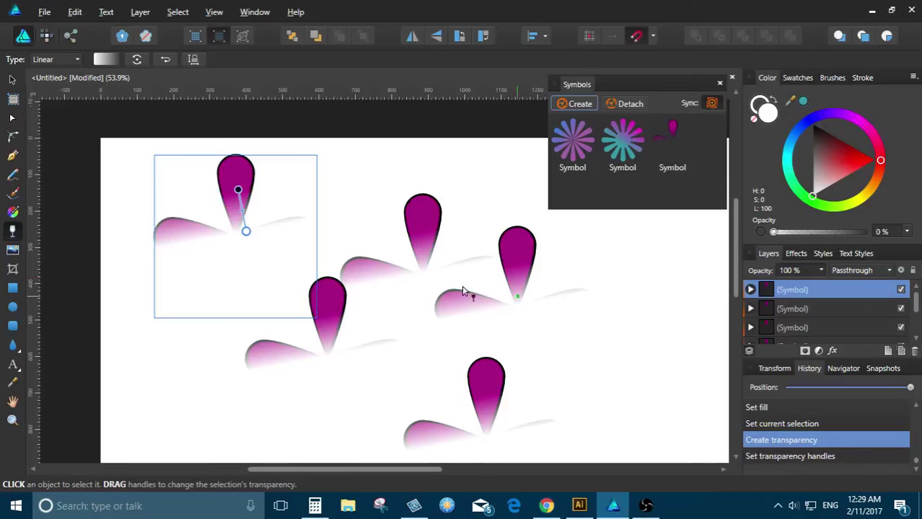
left_click(12, 81)
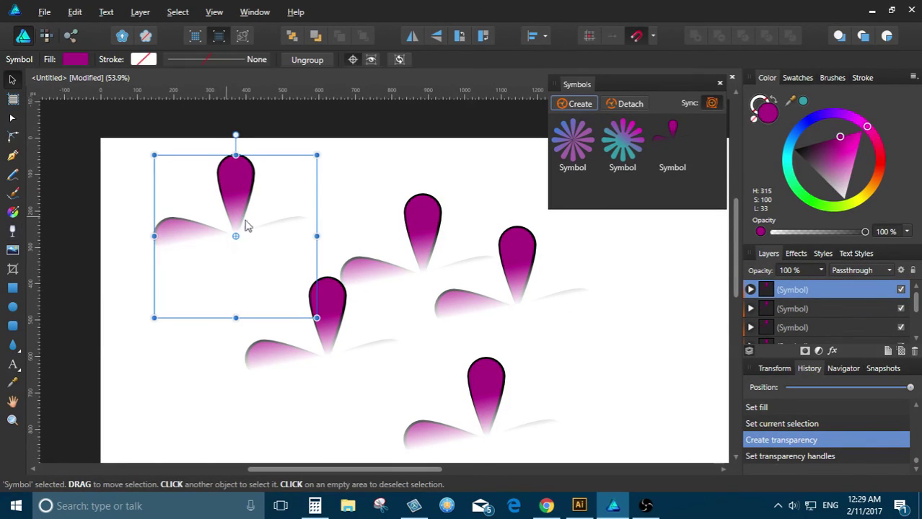
left_click(342, 196)
Drag the History slider back to the earlier black four-petal flower instances
scroll(204, 226, "up", 1)
scroll(375, 300, "down", 2)
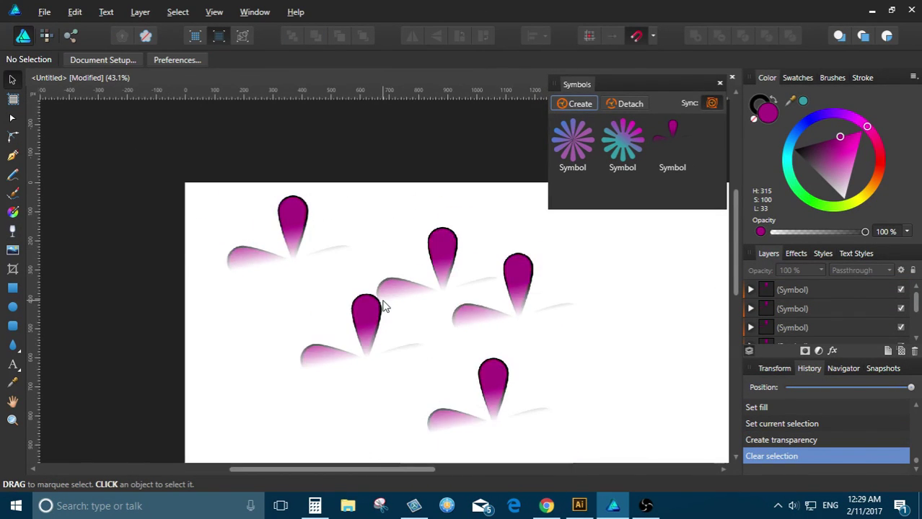
scroll(292, 284, "up", 2)
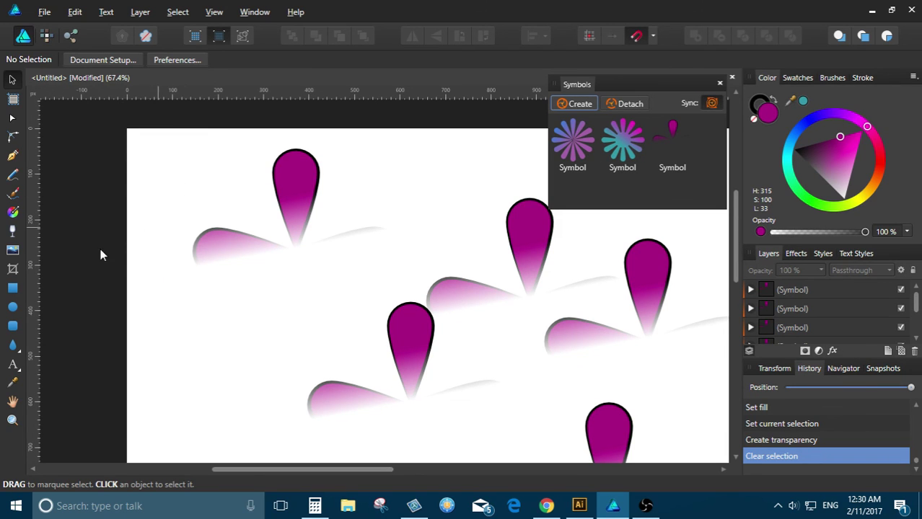
scroll(101, 248, "down", 2)
scroll(220, 268, "up", 2)
scroll(261, 268, "down", 2)
scroll(179, 268, "up", 2)
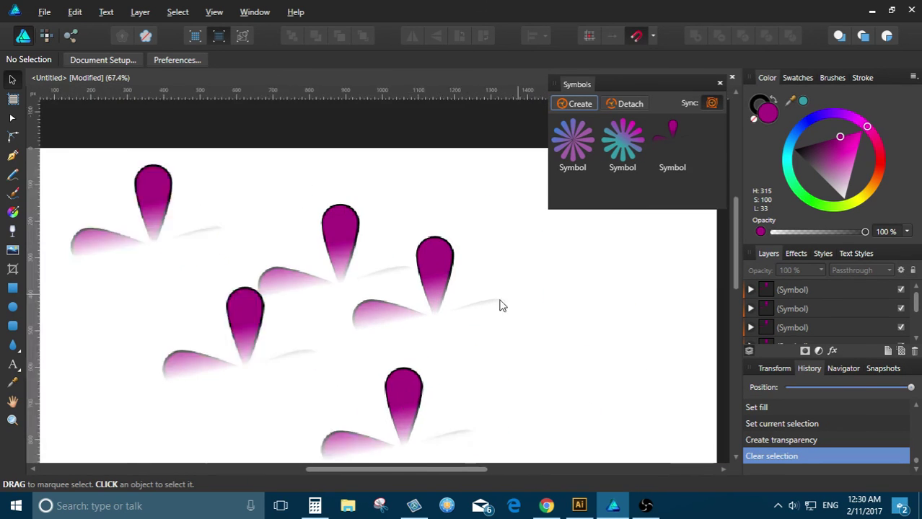
scroll(479, 270, "up", 1)
scroll(418, 253, "up", 2)
scroll(557, 277, "down", 1)
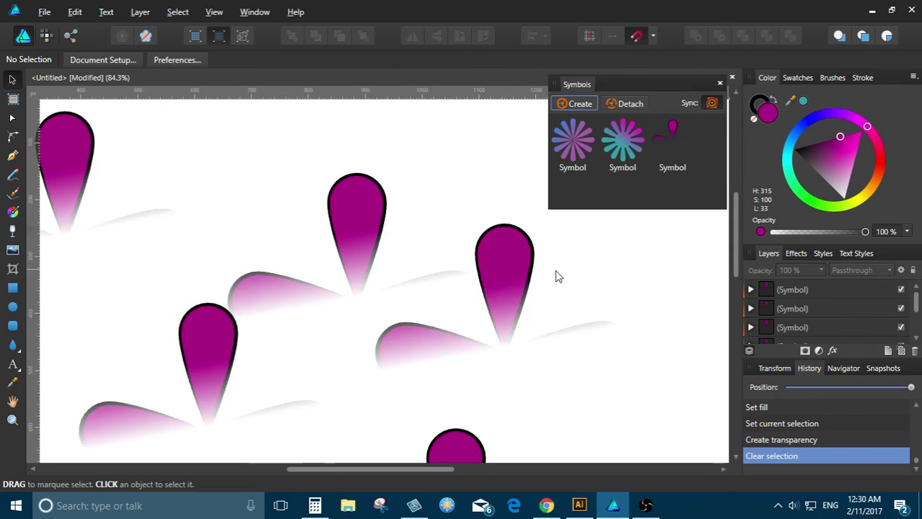
scroll(329, 257, "up", 2)
scroll(340, 264, "down", 3)
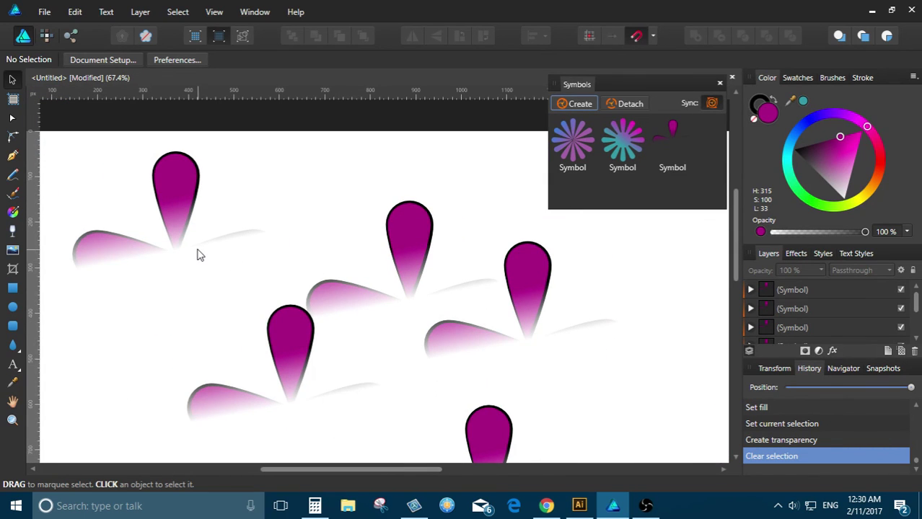
scroll(367, 271, "down", 1)
scroll(249, 256, "up", 1)
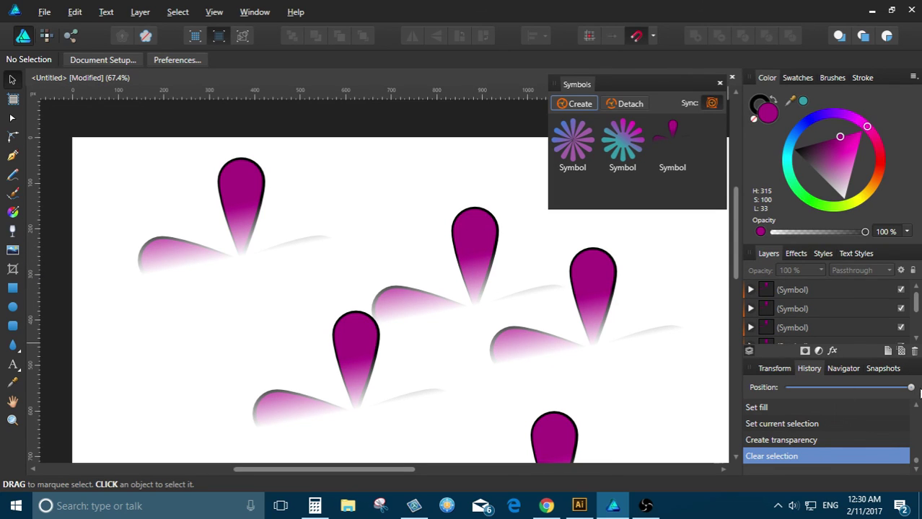
left_click_drag(911, 390, 815, 386)
Drag the left black four-petal flower up and to the right with the Move tool
scroll(212, 343, "down", 5)
scroll(215, 348, "up", 4)
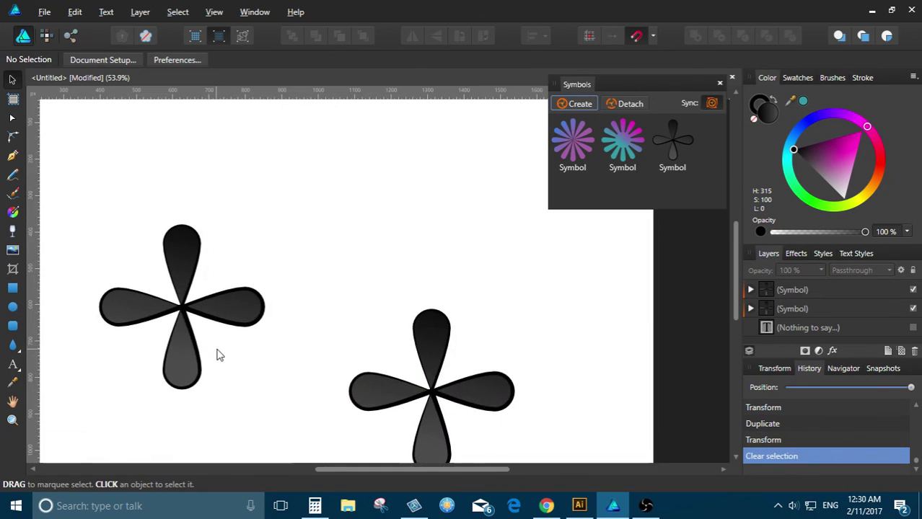
scroll(41, 270, "up", 3)
scroll(249, 362, "down", 3)
scroll(258, 368, "up", 3)
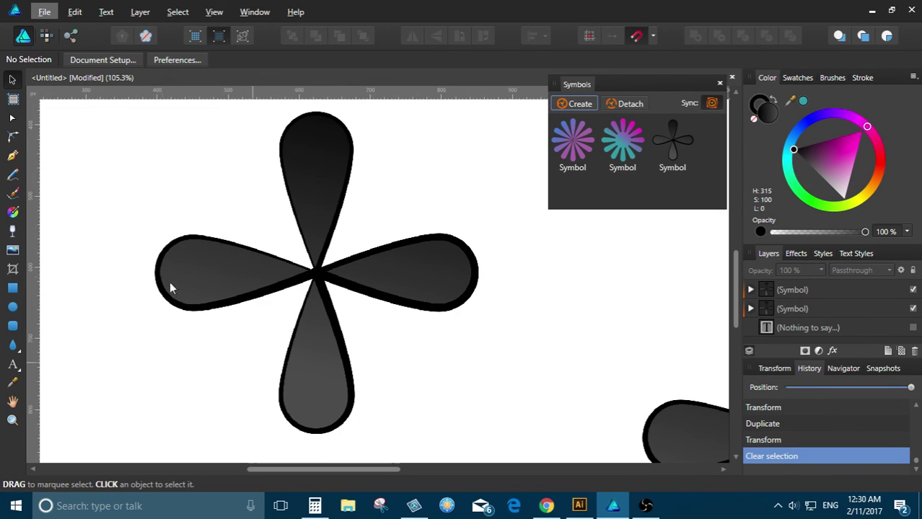
scroll(82, 317, "up", 4)
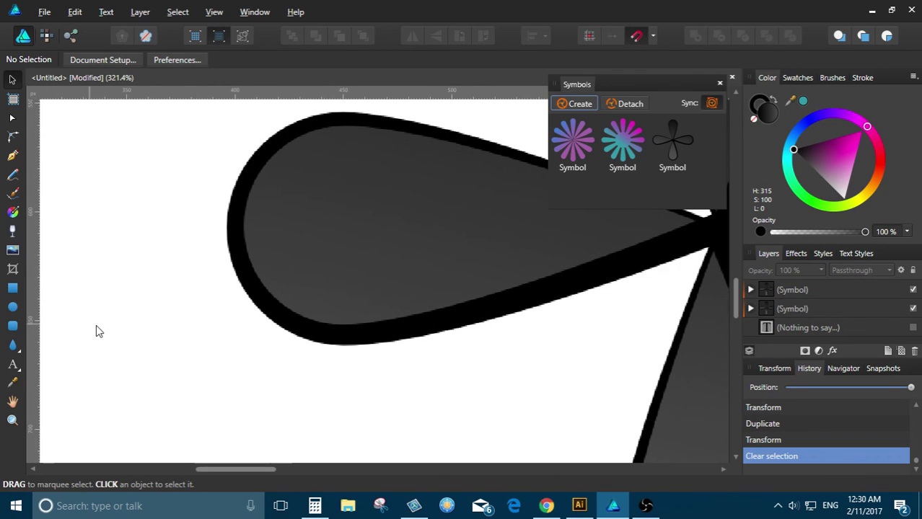
scroll(342, 366, "up", 2)
scroll(288, 334, "down", 3)
scroll(287, 335, "down", 5)
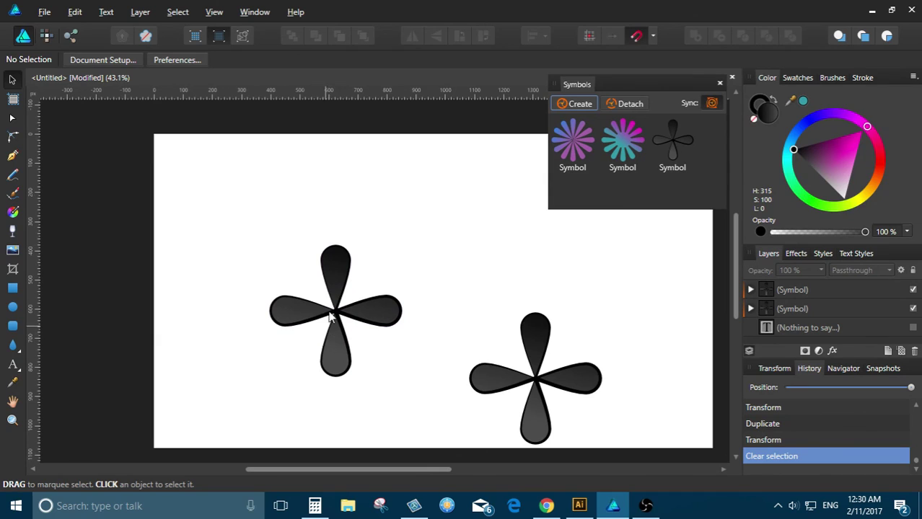
scroll(330, 289, "up", 2)
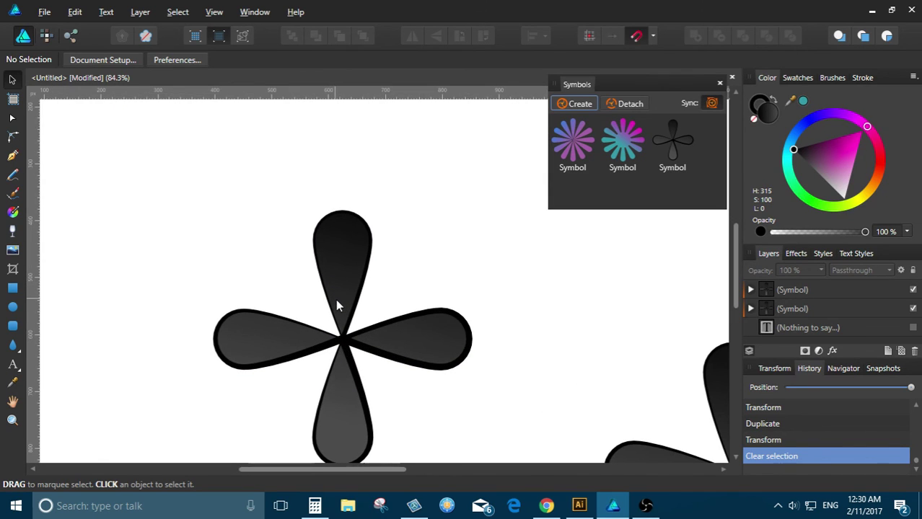
scroll(336, 304, "up", 1)
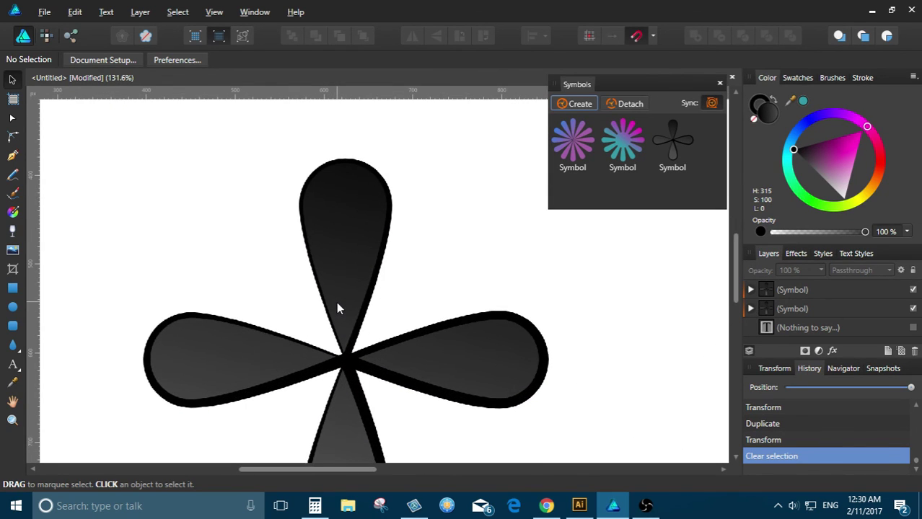
scroll(243, 313, "down", 2)
scroll(241, 311, "up", 1)
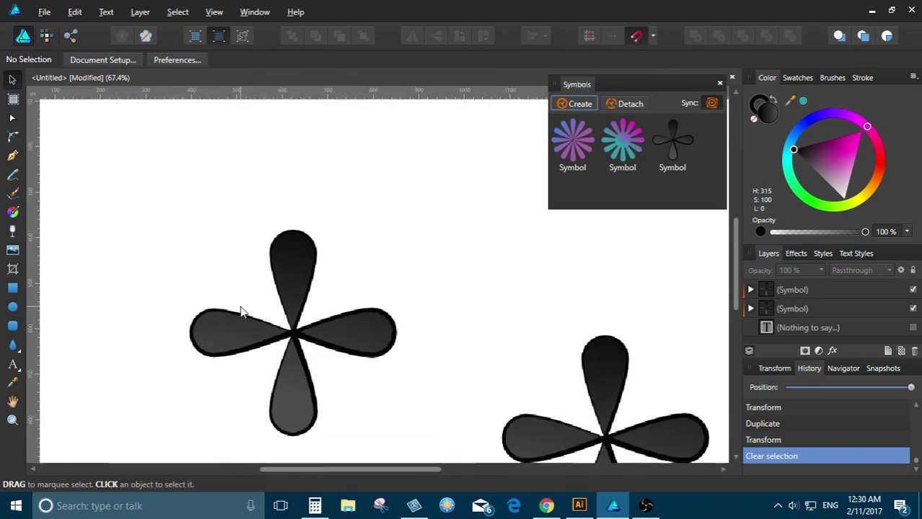
scroll(242, 311, "up", 1)
left_click_drag(323, 305, 329, 214)
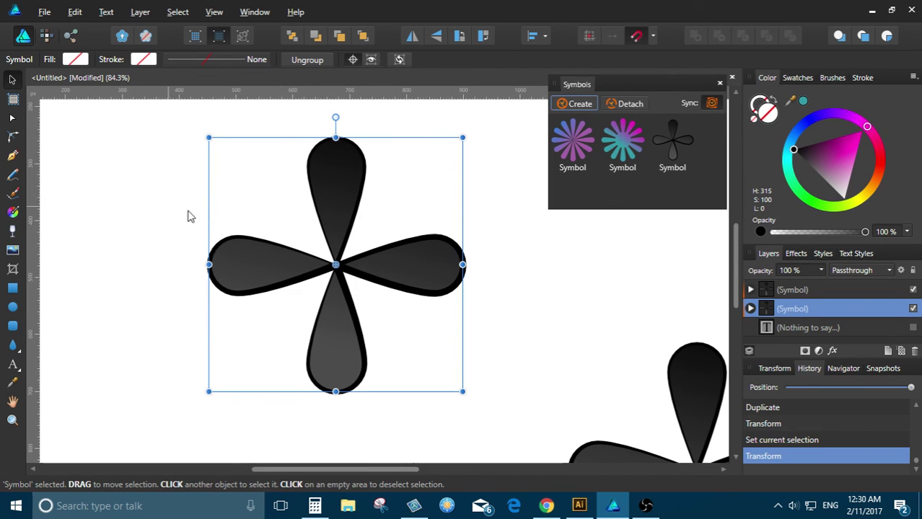
Switch to the YouTube Live Dashboard and scroll through the live chat and viewer stats
key("alt+Tab")
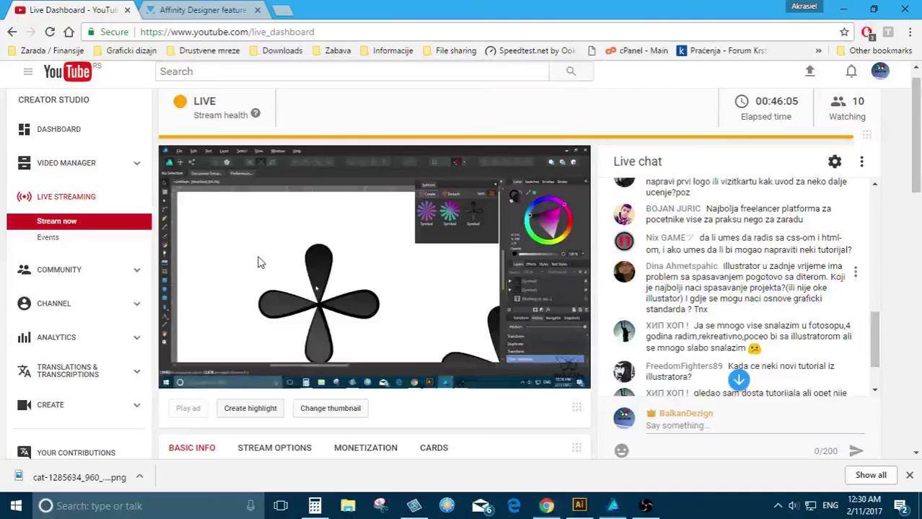
scroll(754, 353, "down", 3)
scroll(757, 364, "down", 1)
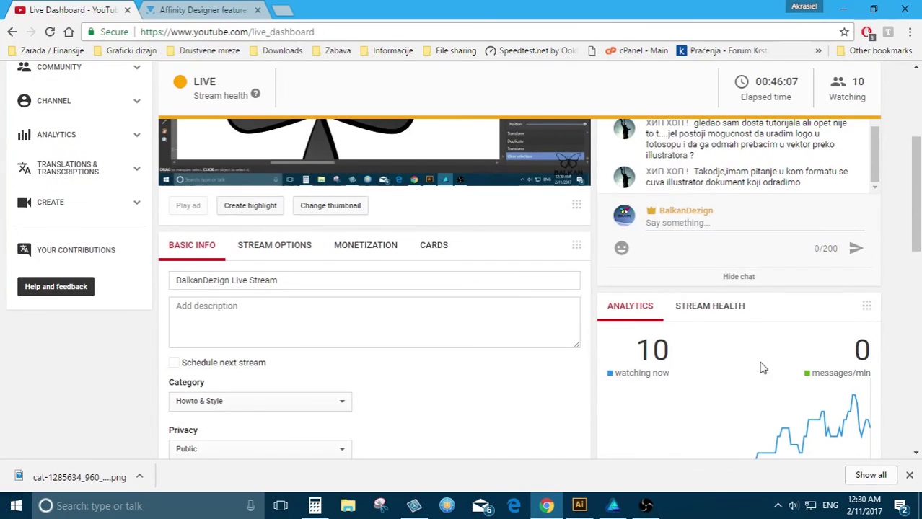
scroll(905, 298, "up", 3)
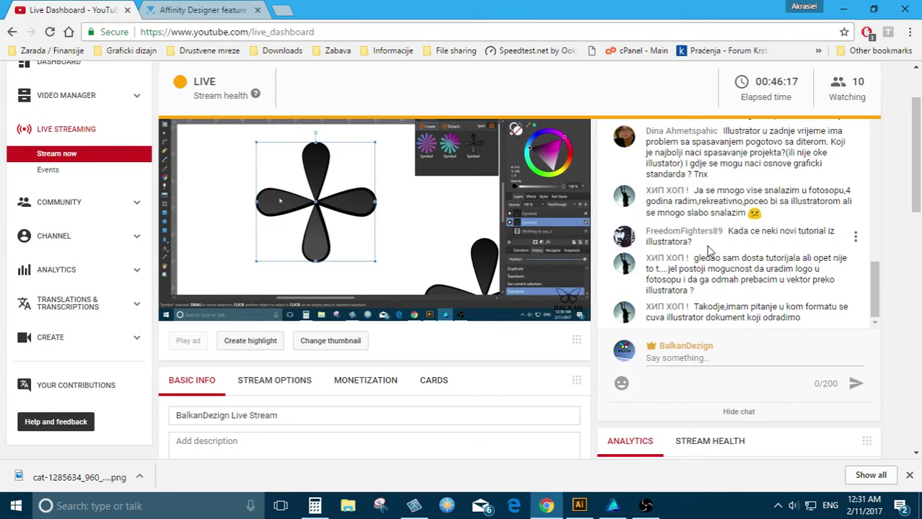
Place a teal-magenta, a large purple and a small starburst symbol from the Symbols panel
key("alt+Tab")
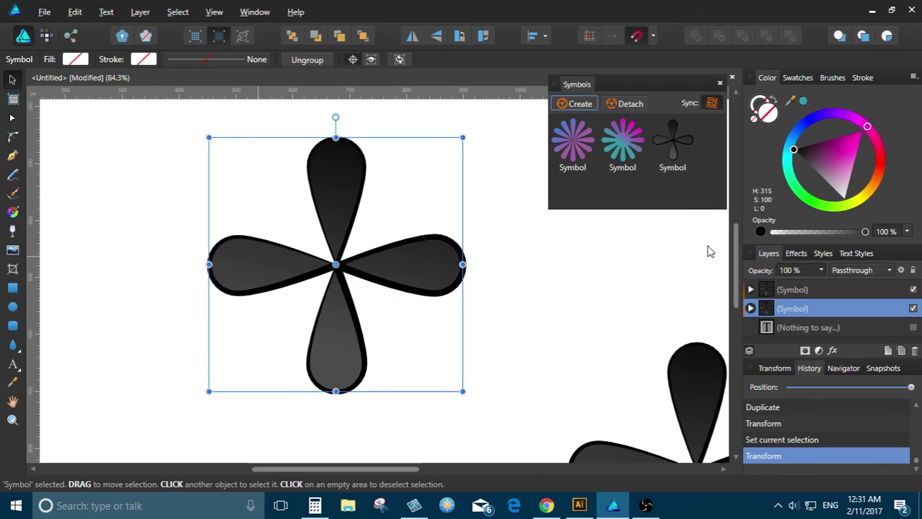
left_click_drag(622, 144, 531, 303)
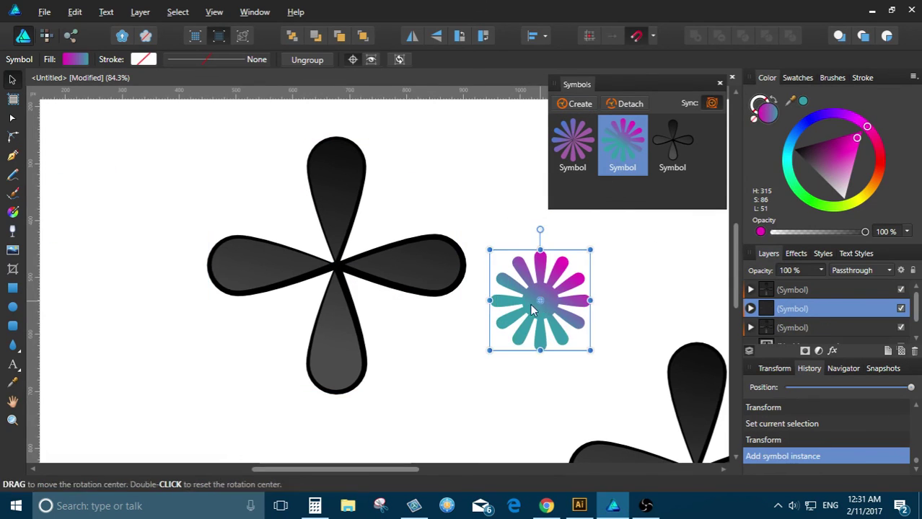
scroll(299, 304, "down", 3)
left_click_drag(572, 145, 504, 274)
left_click_drag(621, 144, 330, 219)
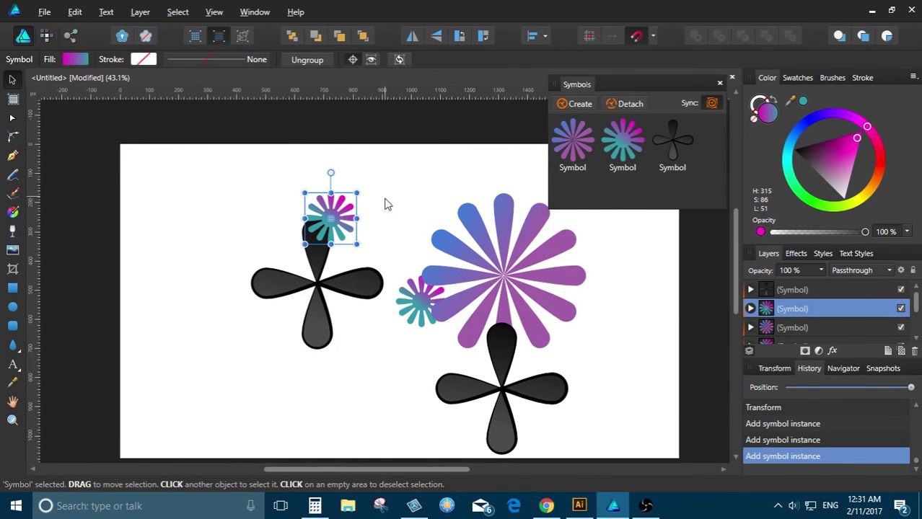
Nudge the small starburst slightly right, then bring OBS to the front
scroll(387, 202, "down", 2)
scroll(362, 184, "up", 3)
mouse_move(362, 184)
left_mouse_down()
mouse_move(288, 206)
mouse_move(364, 188)
left_mouse_up()
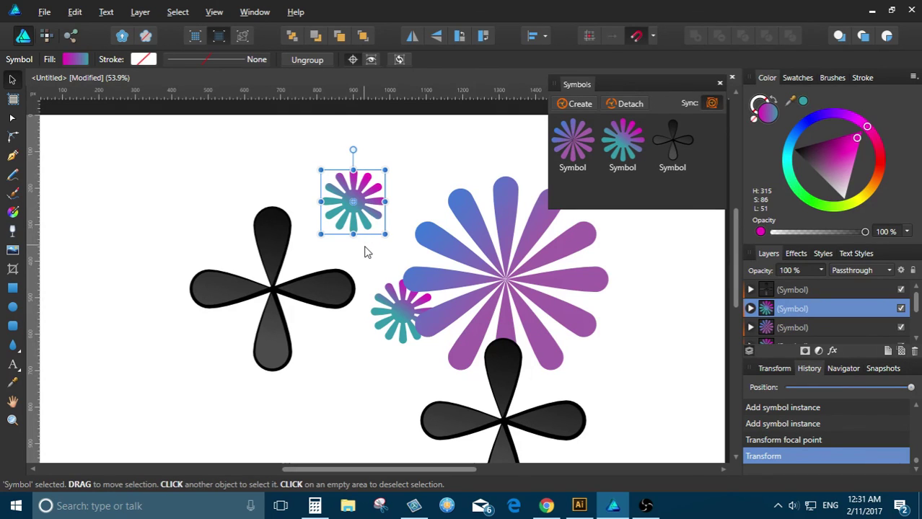
scroll(334, 249, "down", 1)
scroll(346, 258, "up", 3)
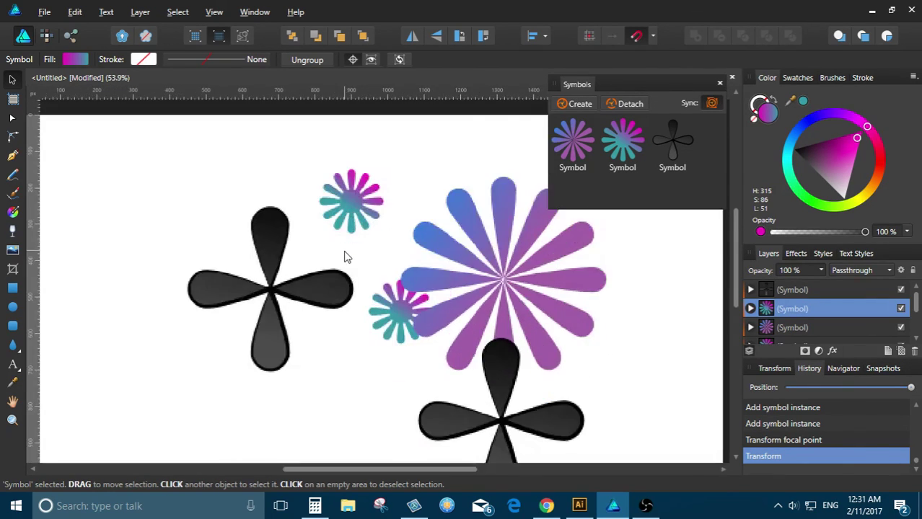
scroll(346, 259, "up", 2)
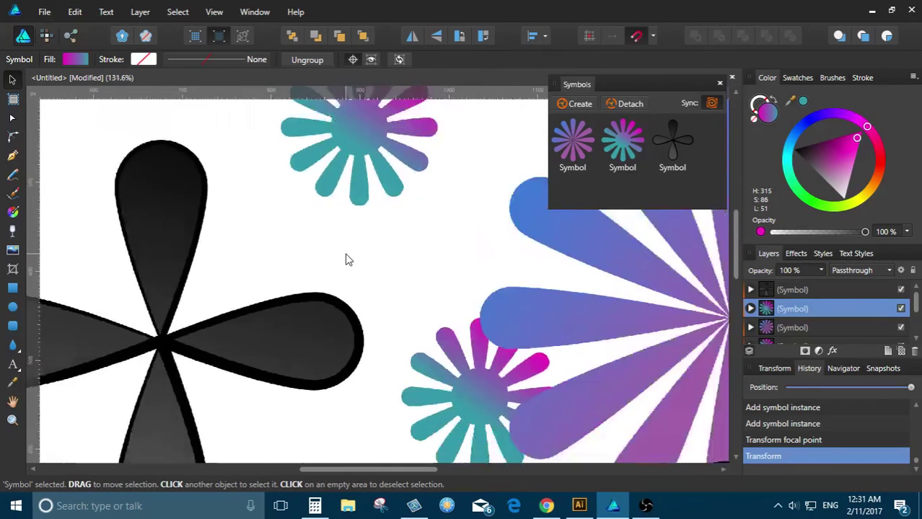
scroll(346, 258, "down", 3)
scroll(346, 258, "up", 2)
scroll(346, 259, "down", 2)
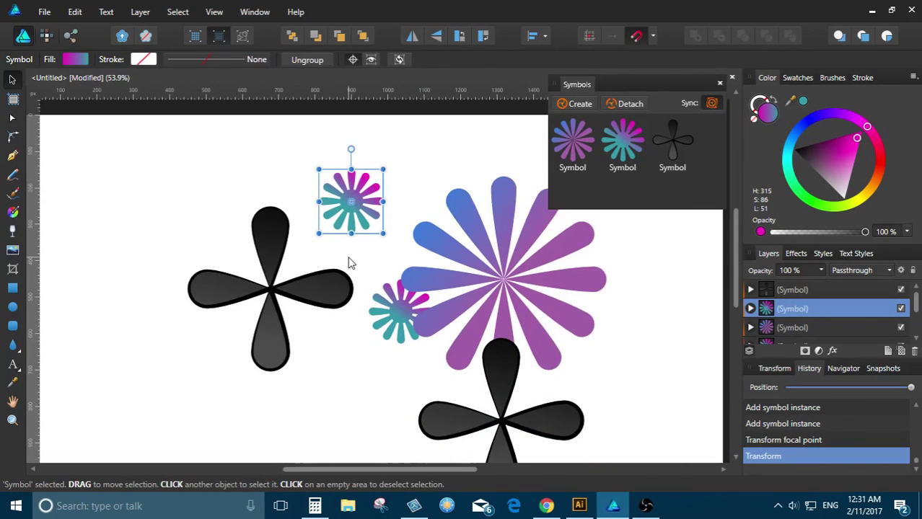
scroll(557, 350, "down", 2)
scroll(431, 322, "up", 2)
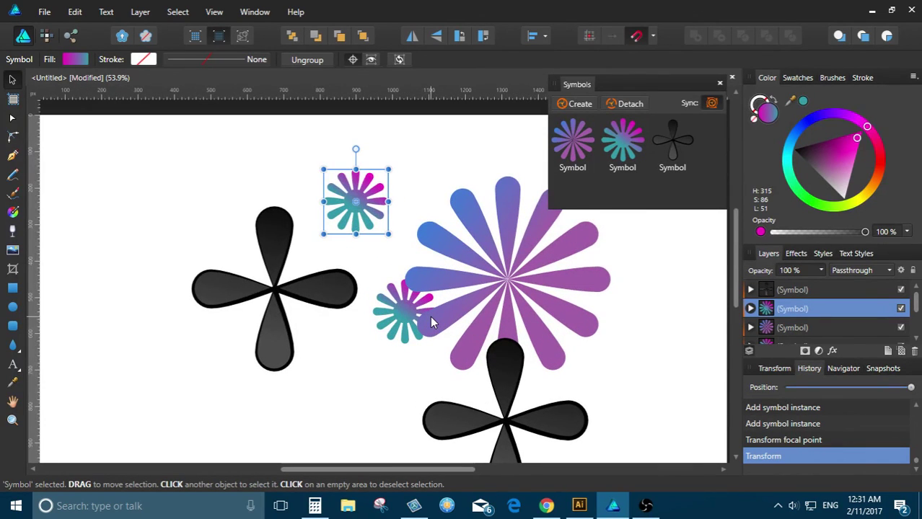
scroll(334, 295, "down", 2)
scroll(376, 303, "up", 2)
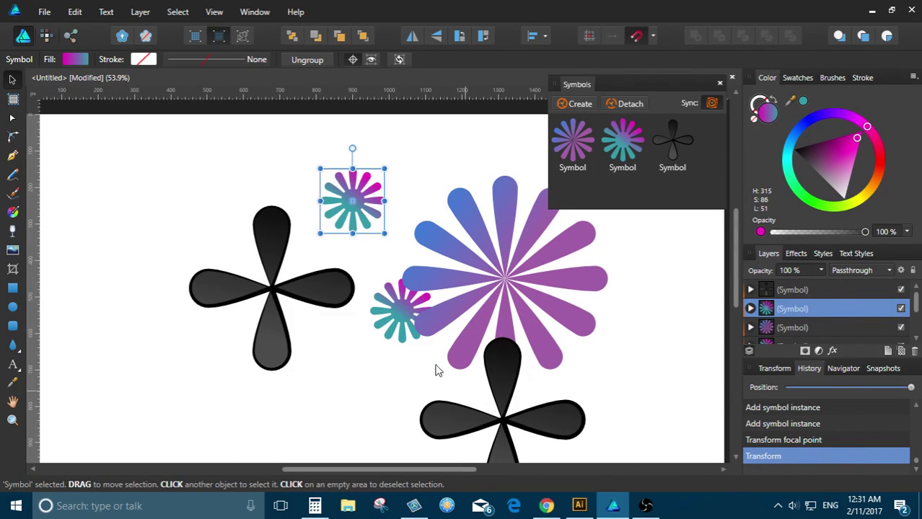
left_click(647, 508)
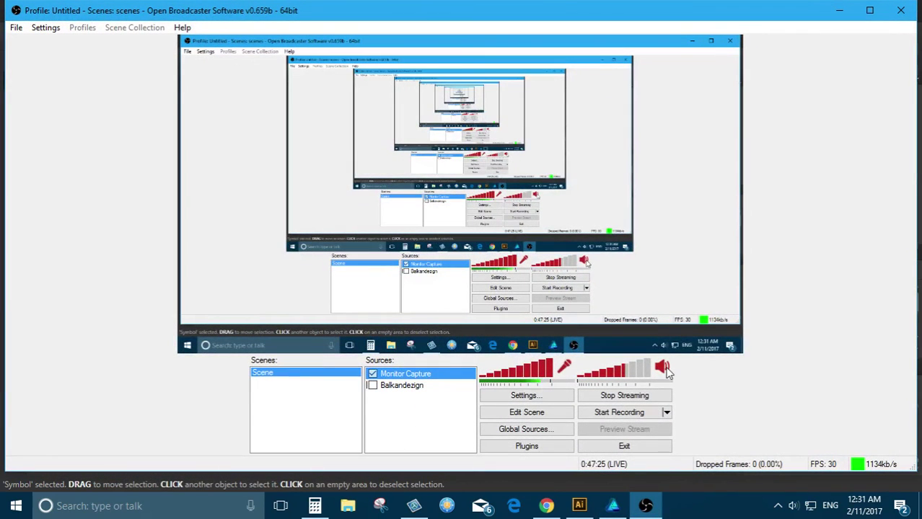